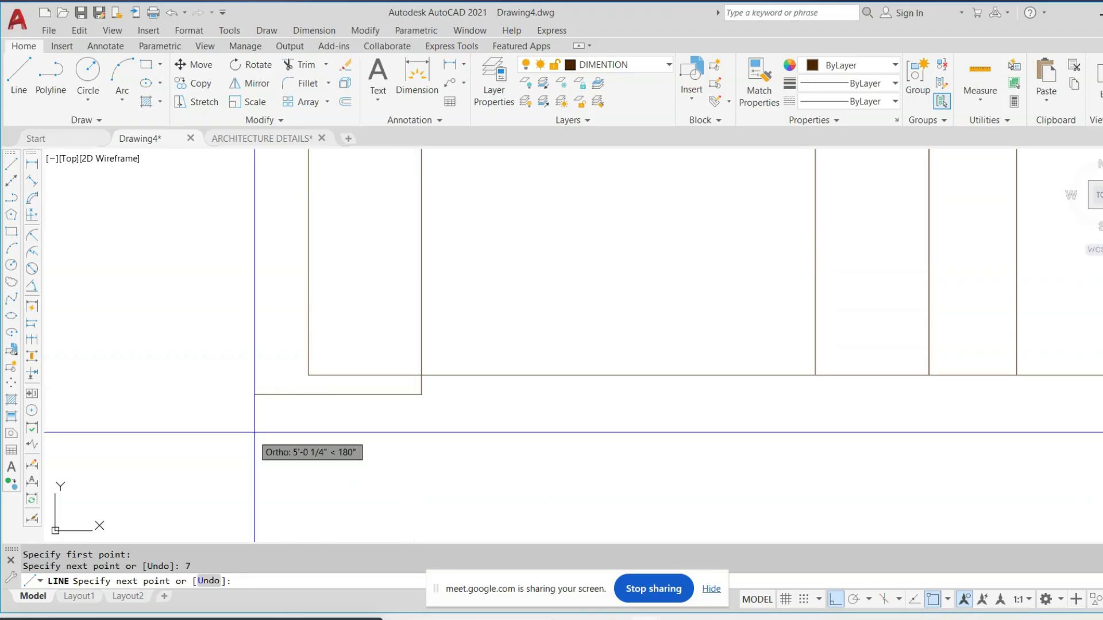
left_click(394, 395)
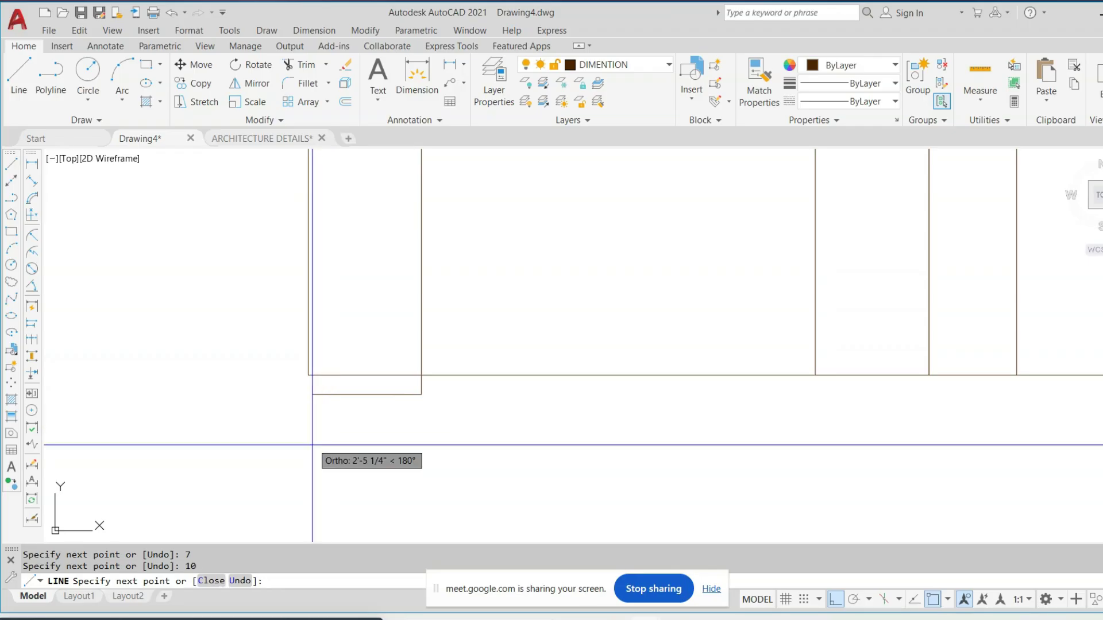
key("Return")
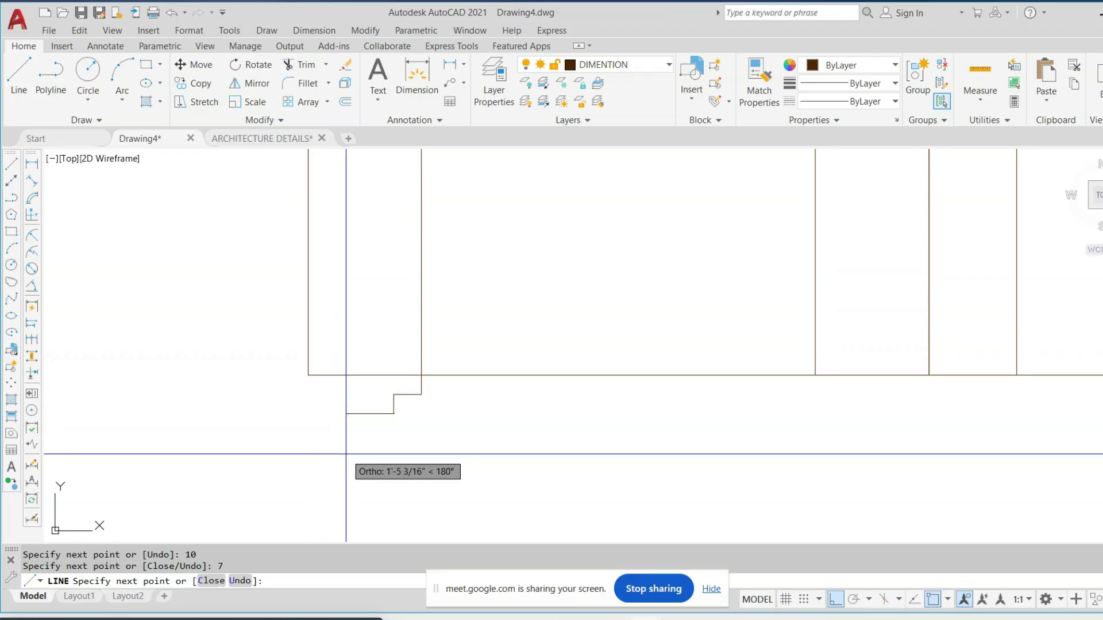
key("ctrl+z")
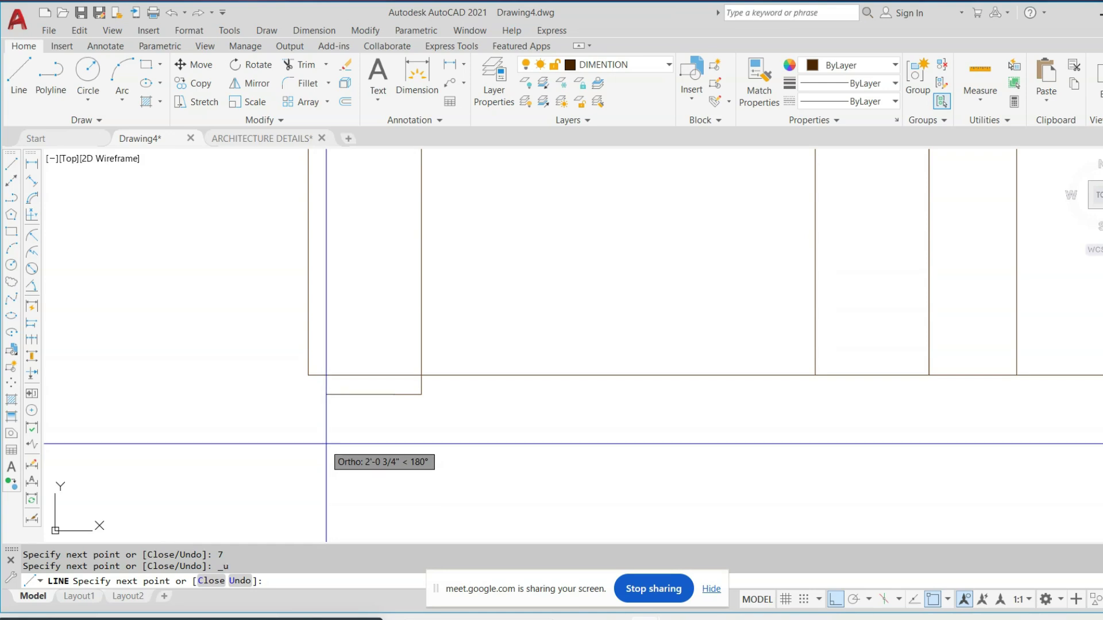
key("ctrl+z")
key("ctrl+z")
Draw the left stair profile with 12-inch treads and 7-inch risers, and run its base leftward past the building as a ground line
middle_click_drag(430, 451, 566, 369)
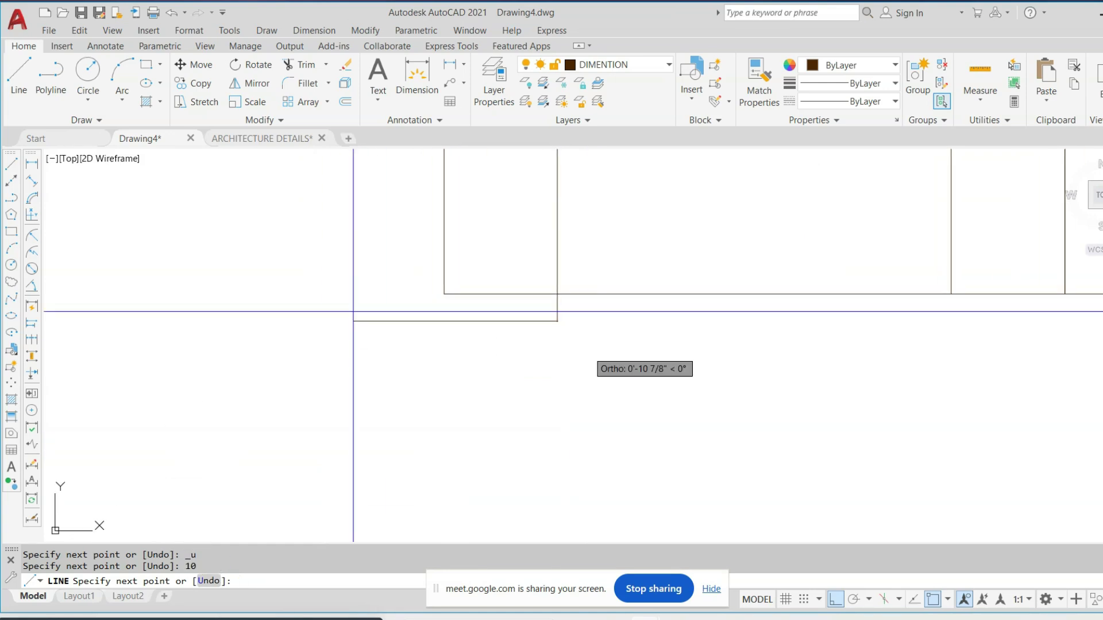
type("2")
key("Return")
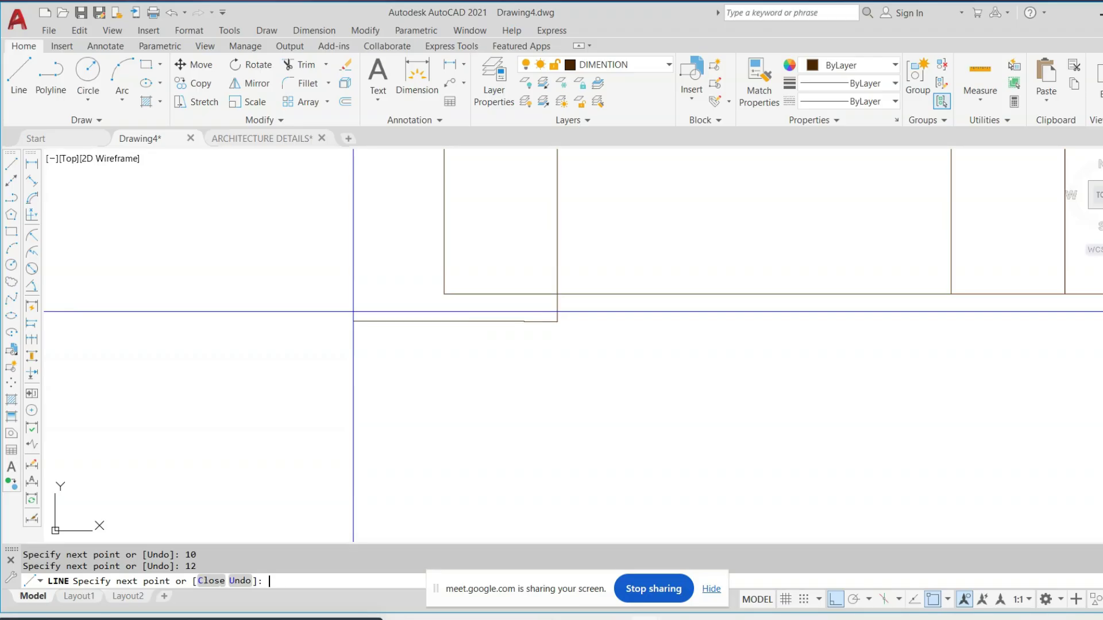
type("7")
key("Return")
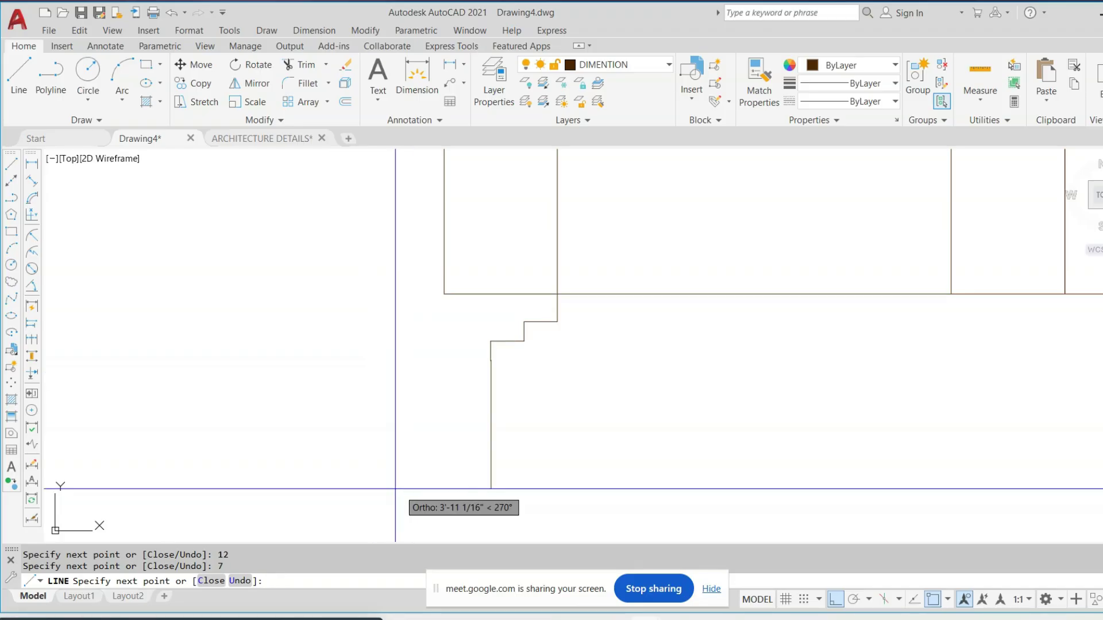
key("Return")
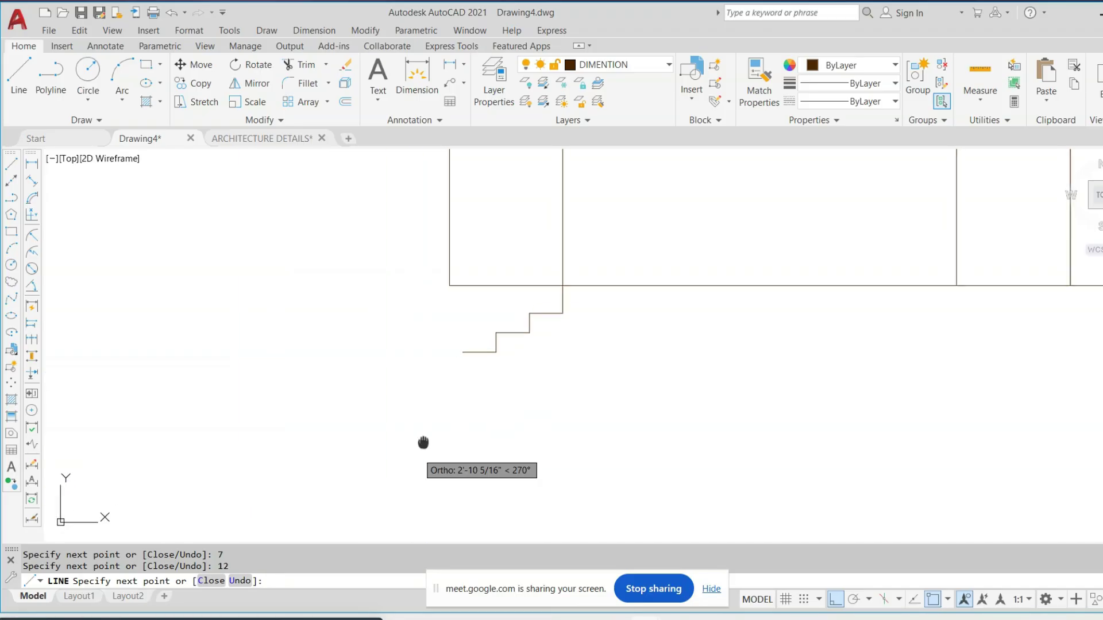
left_click(216, 359)
key("Escape")
key("Escape")
Draw the ground line horizontally from the foot of the stair to beyond the building's right wall
key("Return")
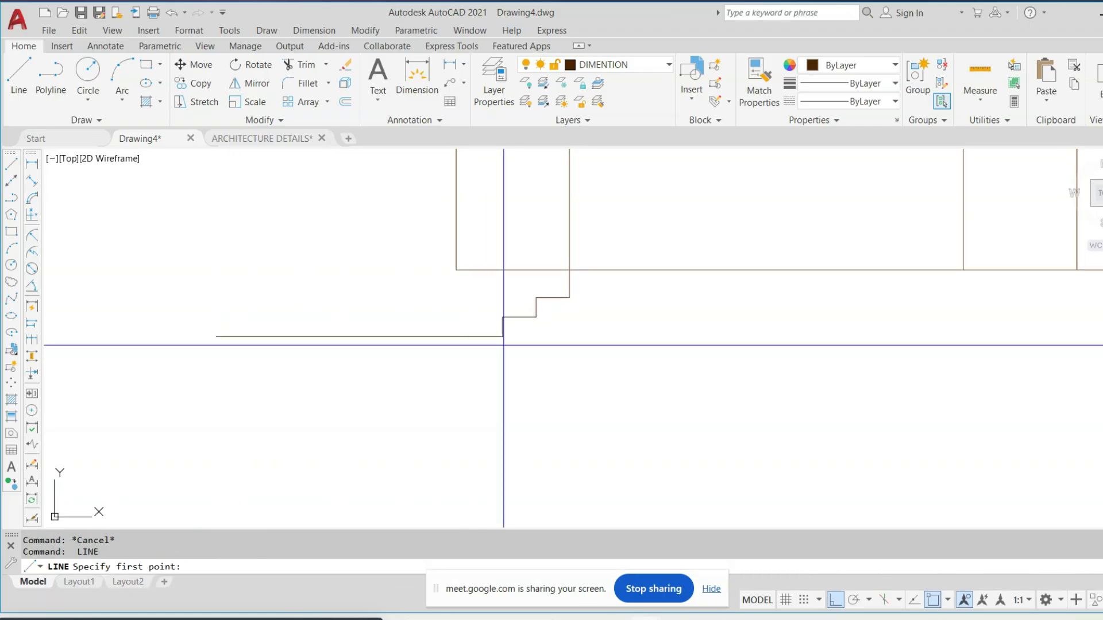
left_click(502, 338)
middle_click_drag(1028, 358, 651, 377)
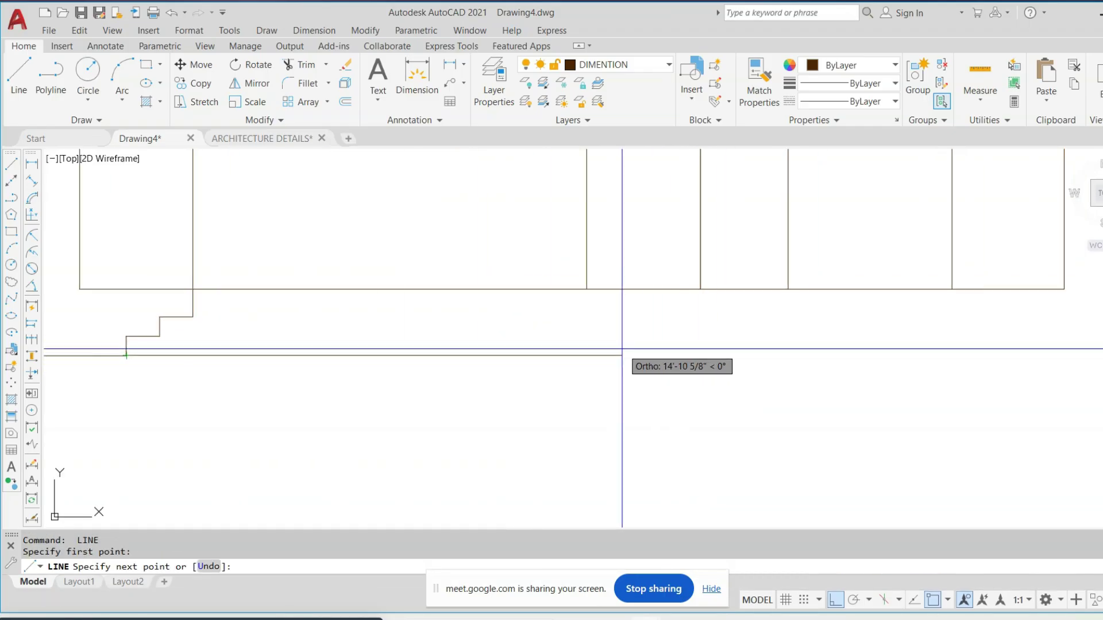
scroll(622, 348, "down", 1)
left_click(1034, 346)
key("Escape")
scroll(357, 341, "up", 2)
key("Escape")
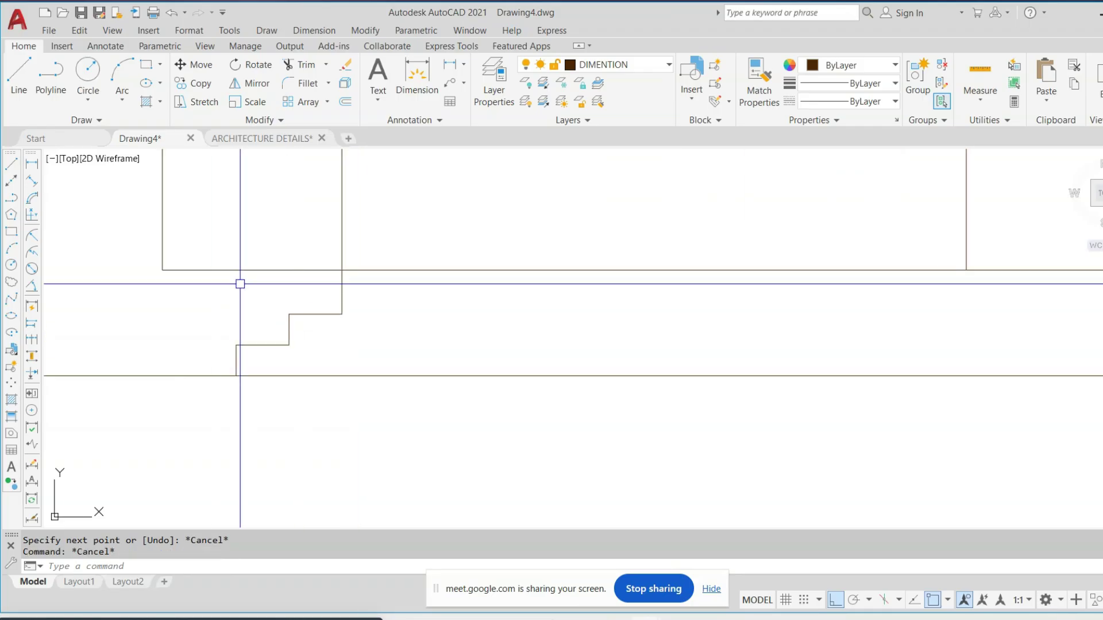
Mirror the stair profile about the vertical centre line of the large opening, keeping the original
left_click(169, 237)
left_click(423, 433)
scroll(424, 433, "down", 3)
type("mi")
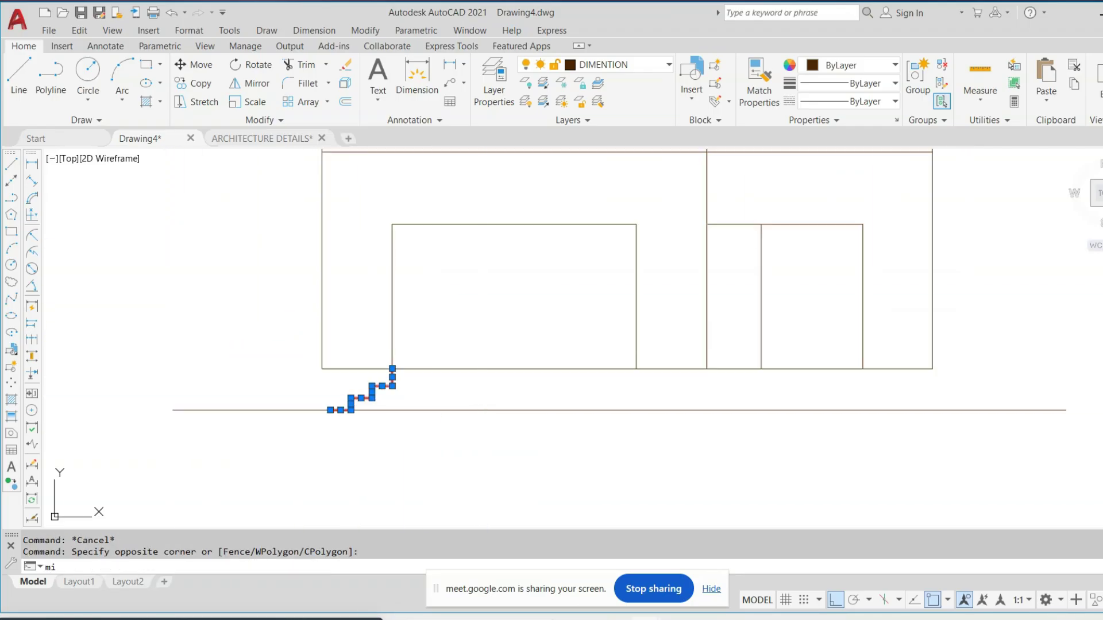
key("Return")
left_click(513, 224)
left_click(534, 453)
key("Return")
key("Escape")
middle_click_drag(408, 416, 473, 400)
key("Escape")
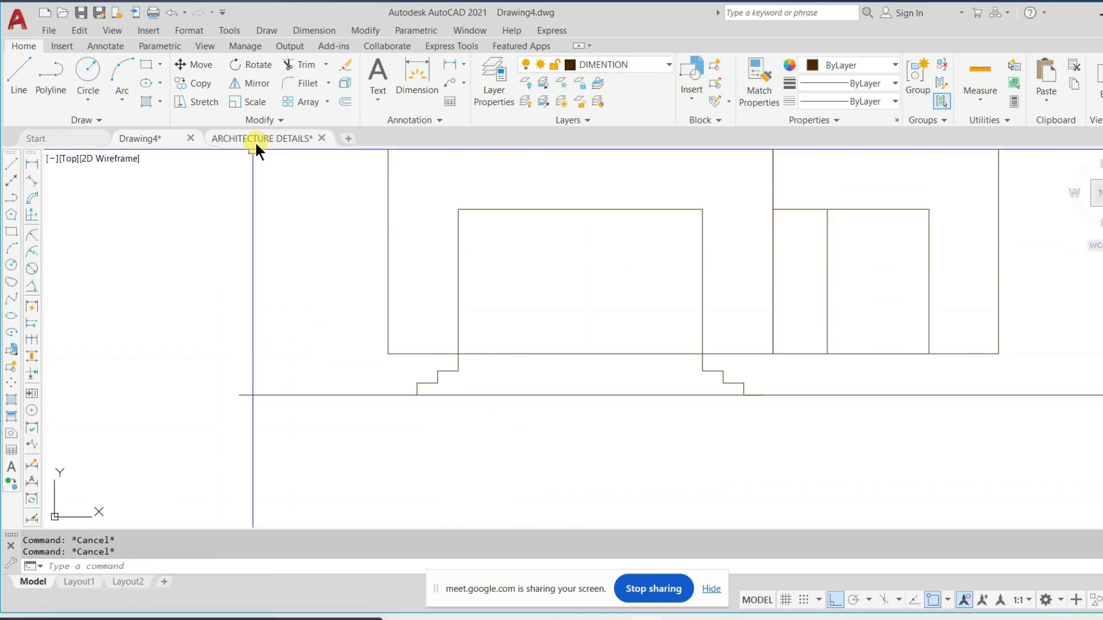
Switch to the ARCHITECTURE DETAILS drawing and examine the ground and level lines of its front elevation
scroll(401, 373, "down", 2)
scroll(826, 335, "down", 1)
mouse_move(826, 335)
middle_mouse_down()
mouse_move(660, 333)
mouse_move(387, 369)
middle_mouse_up()
scroll(387, 369, "down", 1)
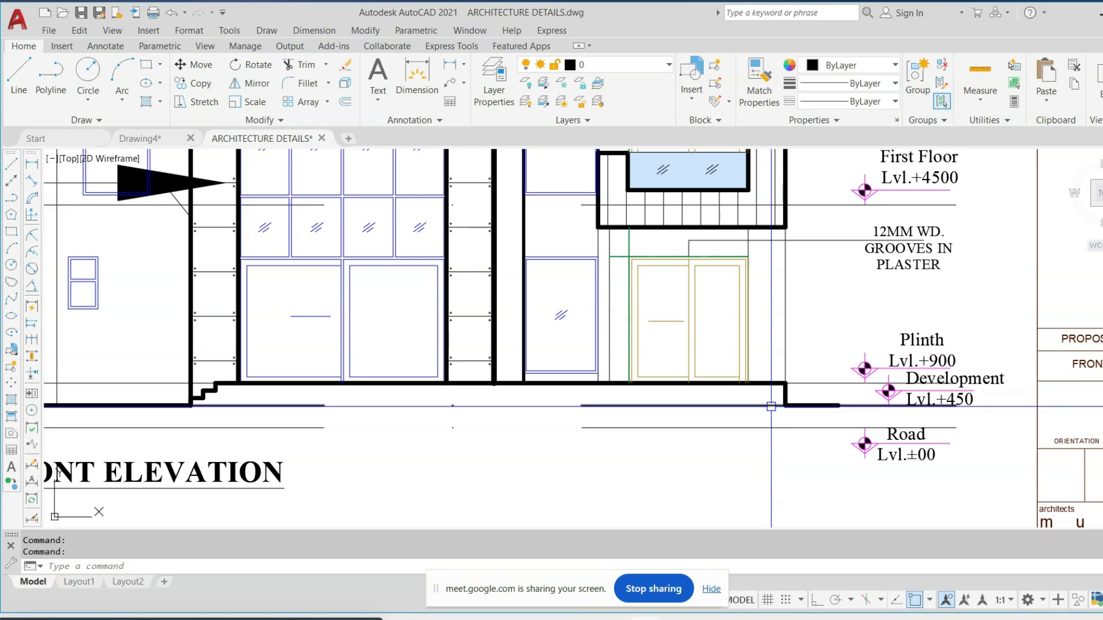
left_click(1099, 17)
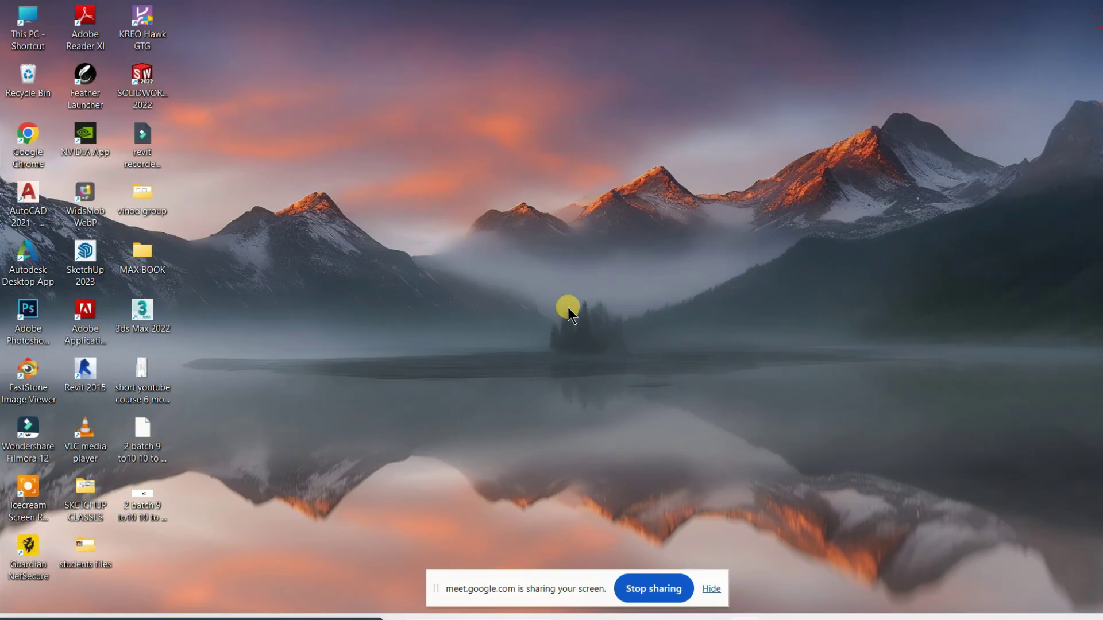
key("alt+Tab")
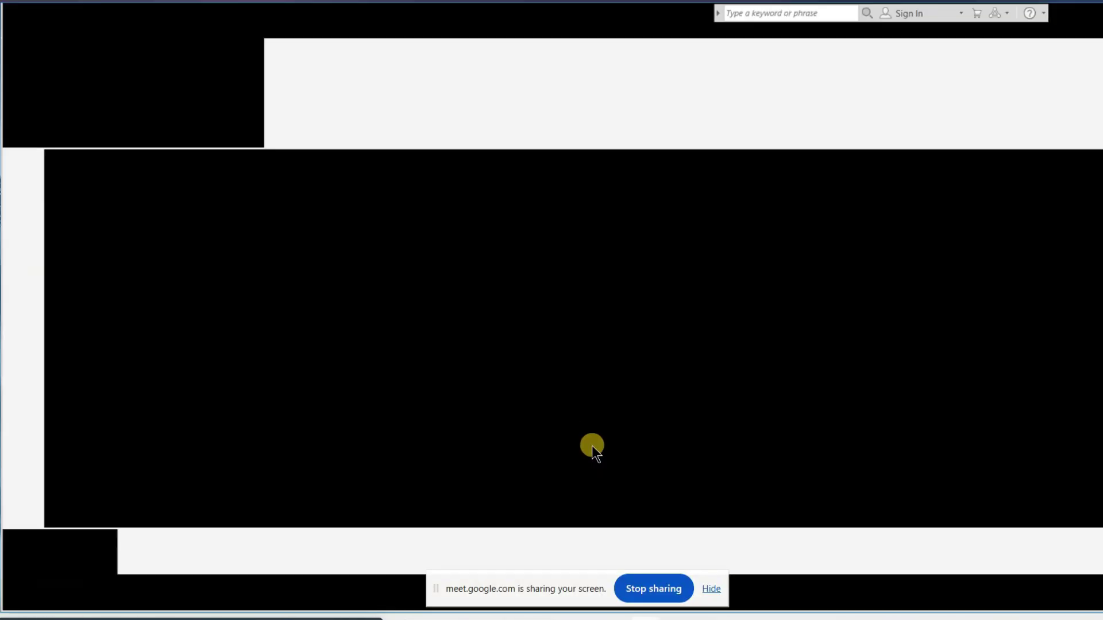
middle_click_drag(737, 386, 578, 363)
middle_click_drag(460, 357, 535, 370)
type("l")
key("Return")
key("Escape")
Examine the entrance steps and plinth outline in the front elevation of the ARCHITECTURE DETAILS drawing
left_click(263, 141)
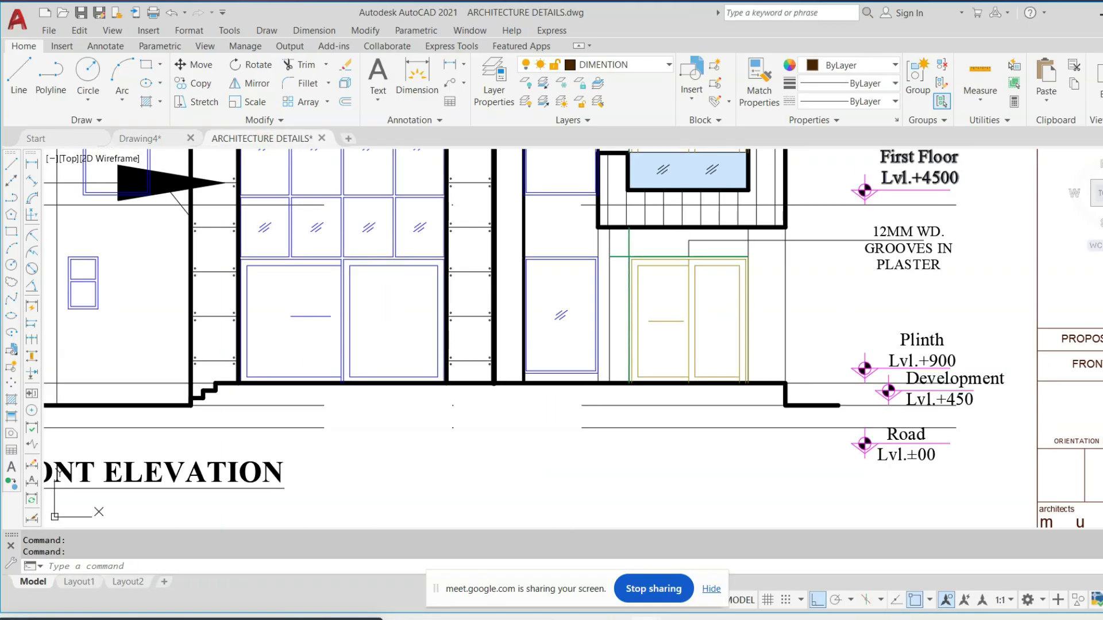
scroll(396, 318, "up", 4)
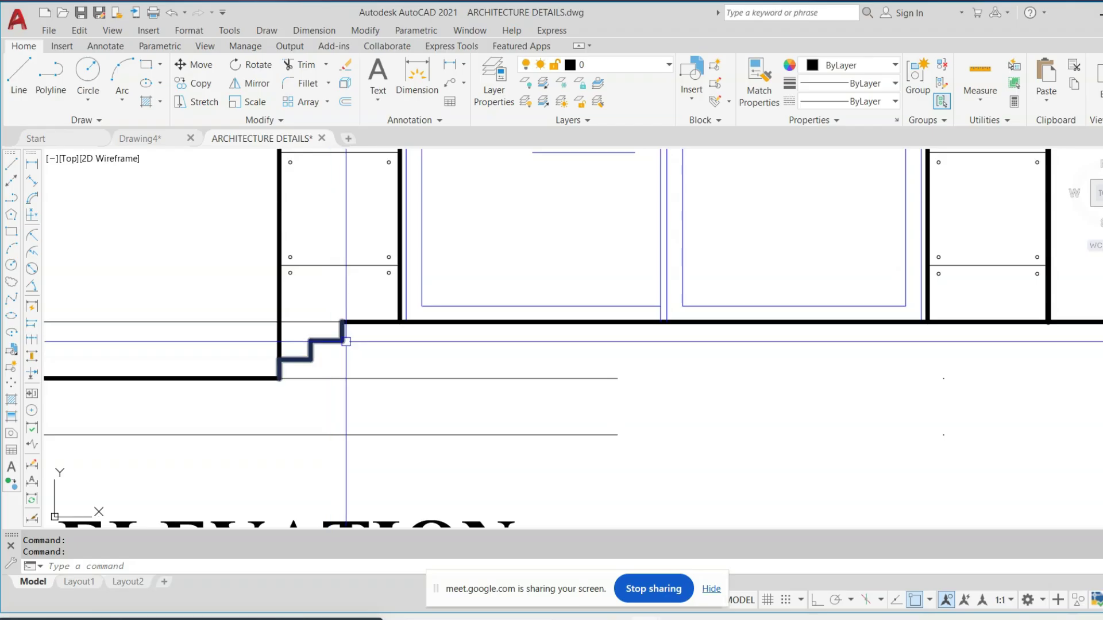
scroll(718, 354, "down", 4)
middle_click_drag(497, 340, 439, 382)
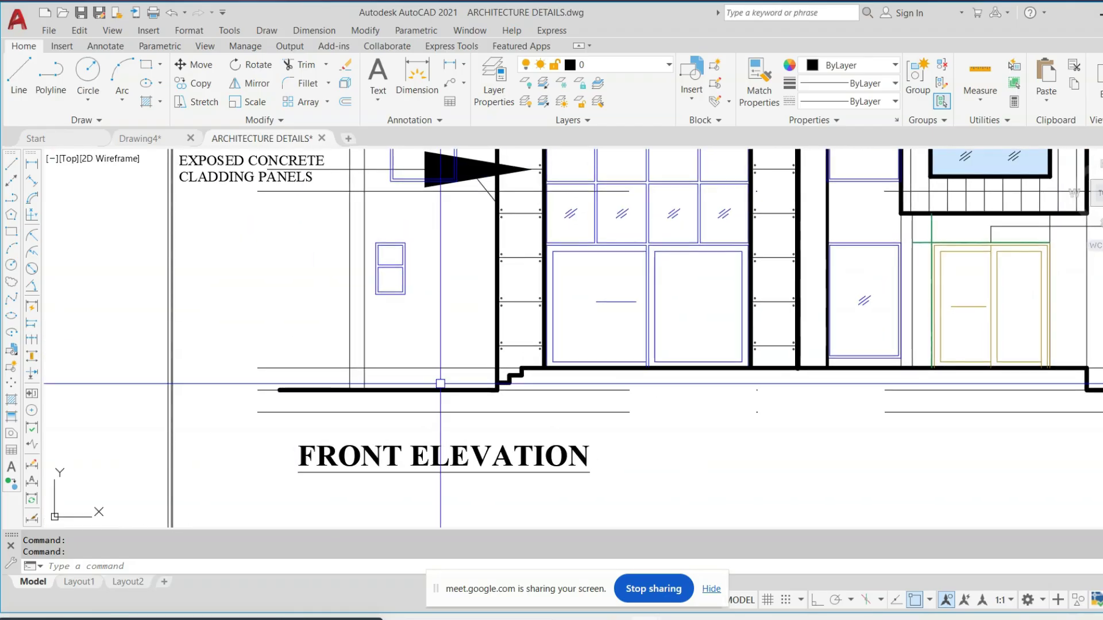
scroll(534, 365, "up", 4)
scroll(597, 345, "down", 2)
middle_click_drag(651, 355, 523, 384)
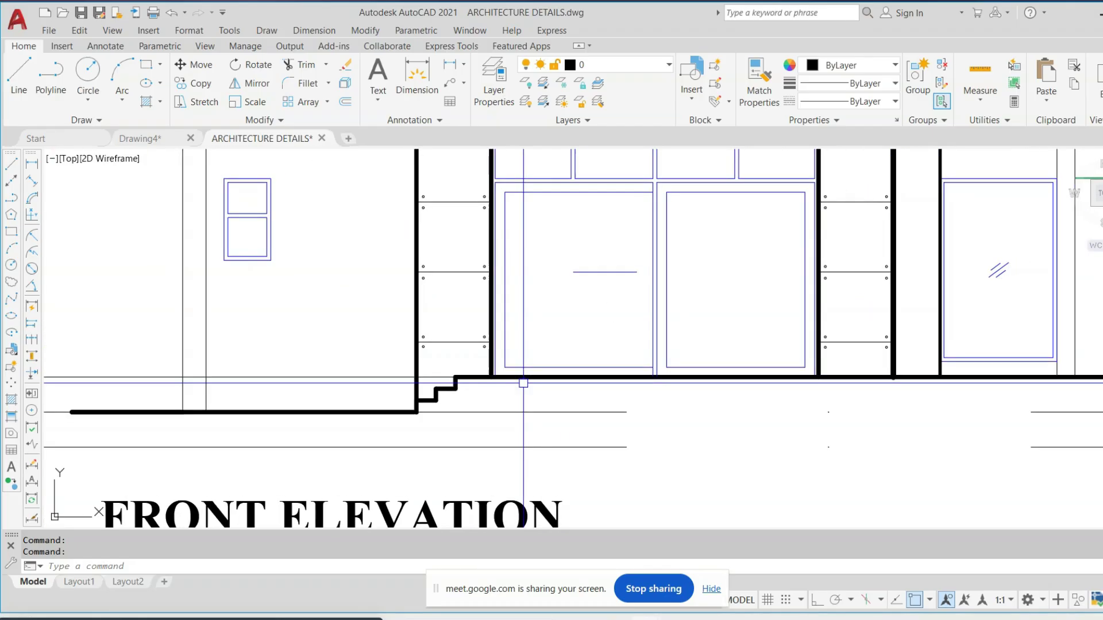
scroll(466, 394, "down", 2)
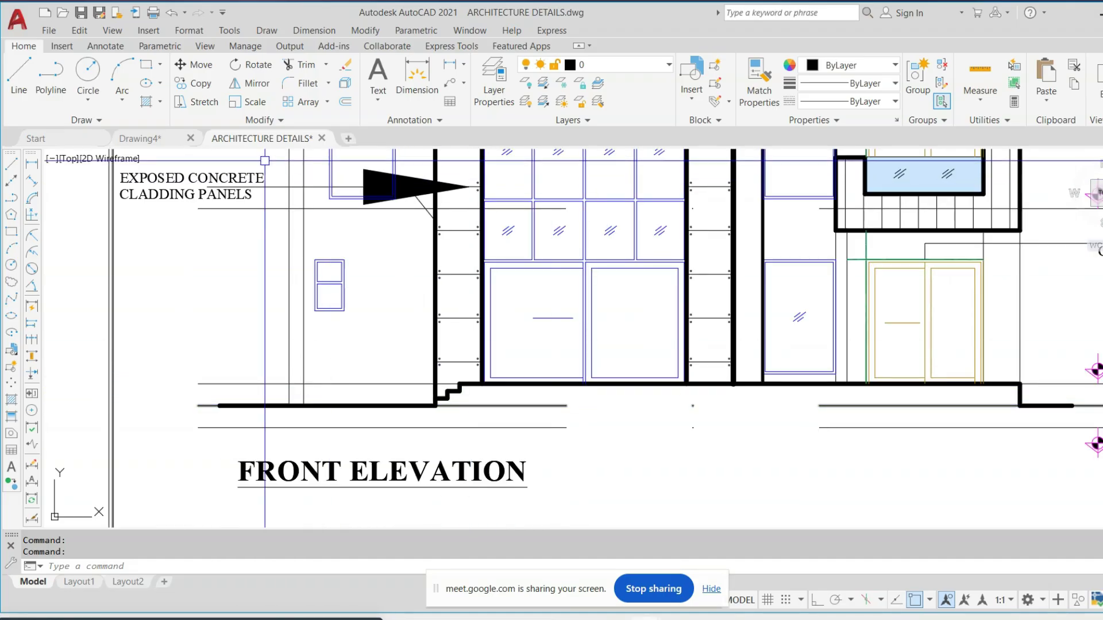
left_click(128, 134)
middle_click_drag(493, 383, 551, 375)
left_click(287, 141)
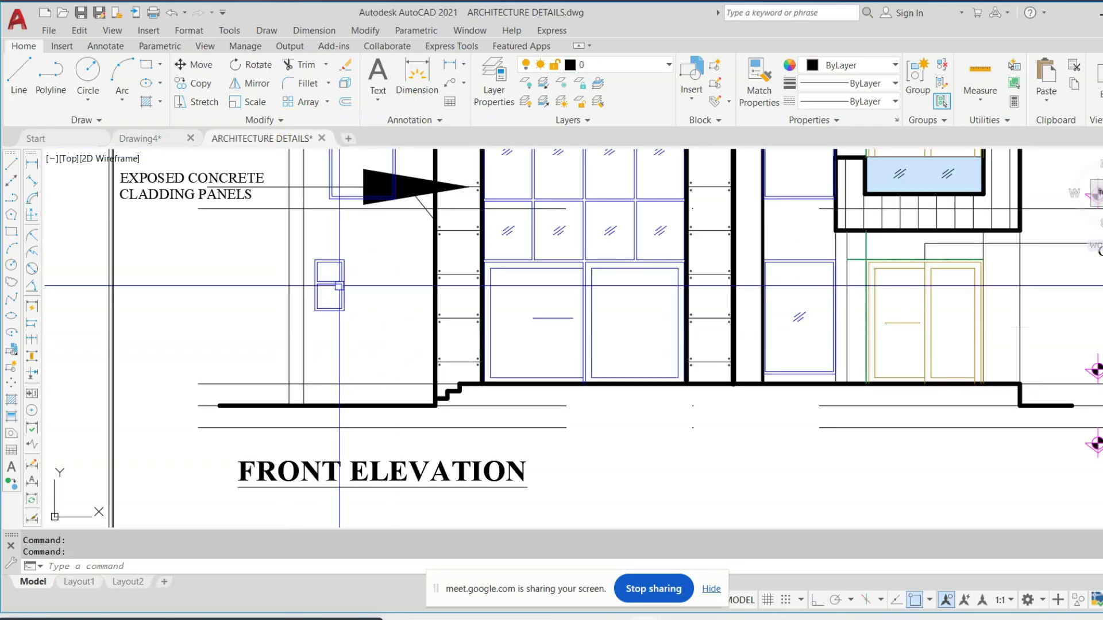
In Drawing4, trim the building's base line between the two jambs of the large opening
left_click(164, 136)
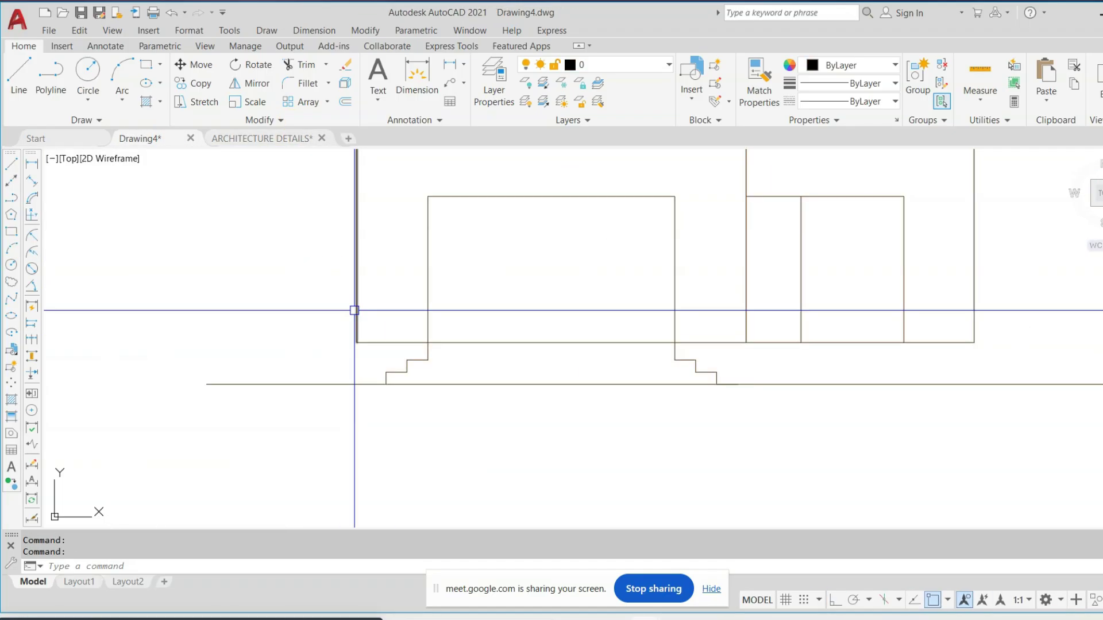
scroll(381, 374, "down", 3)
scroll(381, 374, "up", 3)
type("tr")
key("Return")
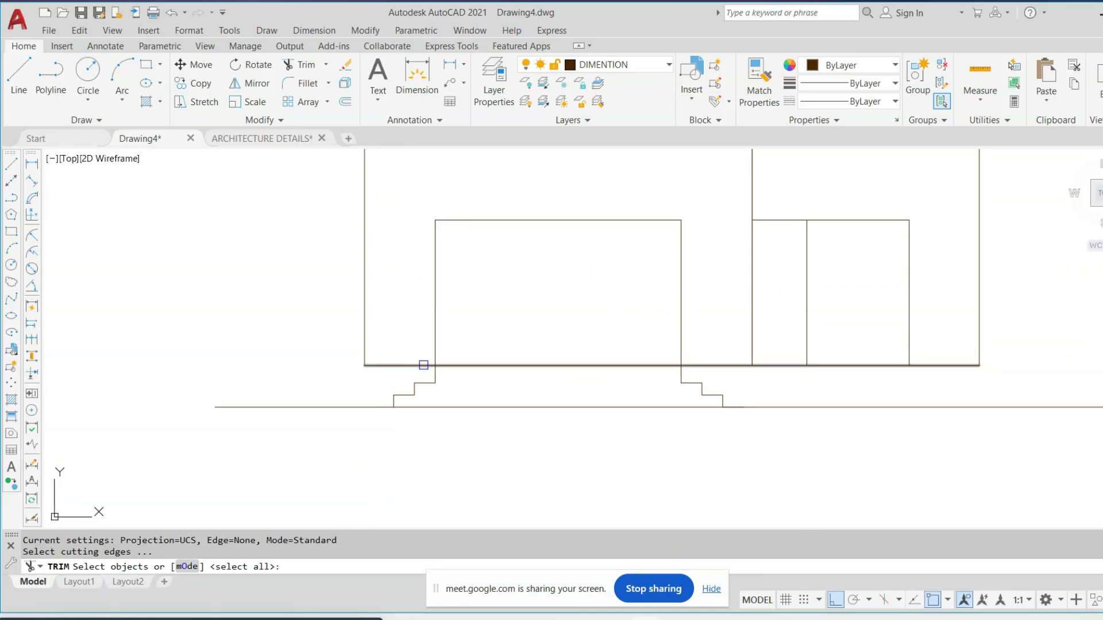
key("Return")
key("Escape")
key("Escape")
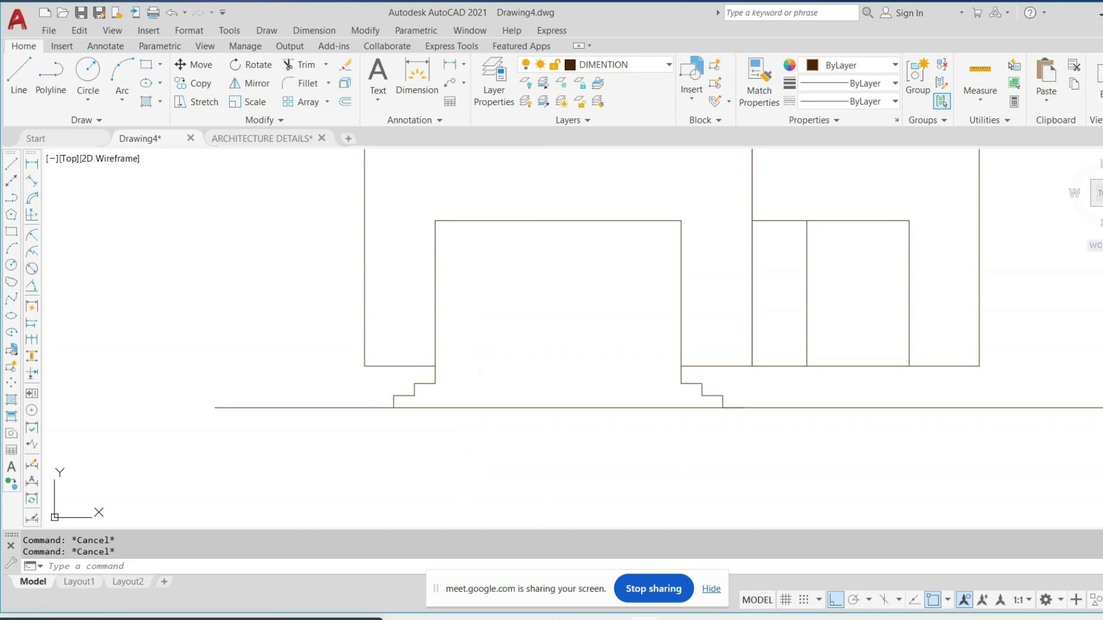
Extend the building's left outer wall line down to the ground line
type("ex")
key("Return")
key("Return")
left_click(319, 332)
left_click(359, 341)
key("Escape")
key("Escape")
Erase the short base line segment between the left outer wall and the large opening
left_click(408, 366)
type("e")
key("Return")
Extend the building's right outer wall line down to the ground line
middle_click_drag(817, 394, 664, 395)
type("ex")
key("Return")
key("Return")
left_click_drag(841, 332, 838, 346)
key("Escape")
middle_click_drag(603, 355, 620, 352)
key("Escape")
key("Escape")
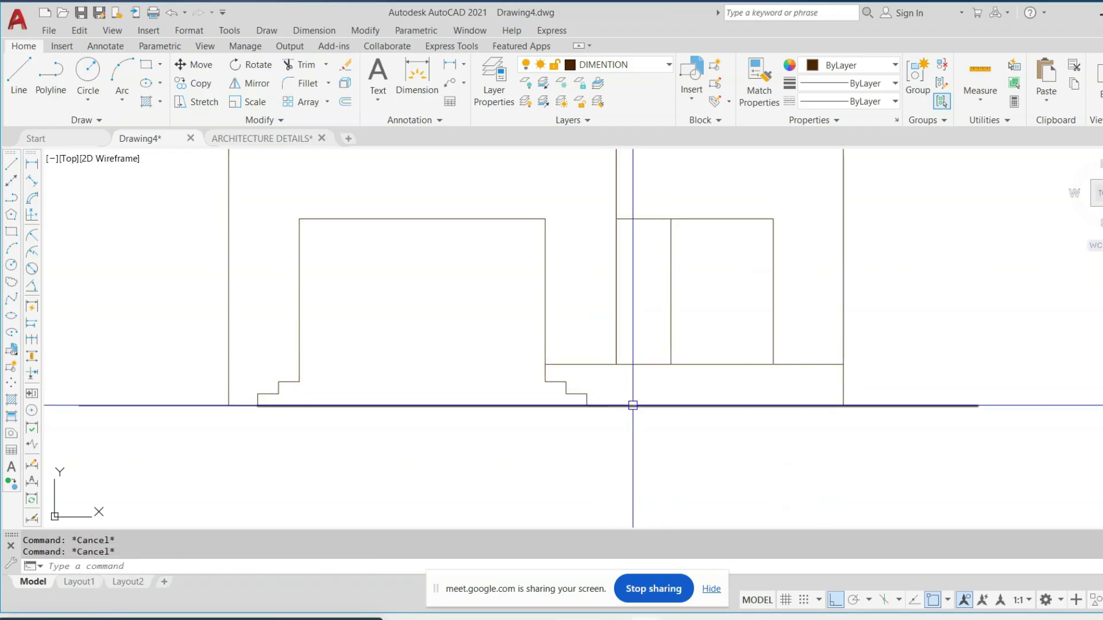
middle_click_drag(663, 438, 655, 416)
type("l")
key("Return")
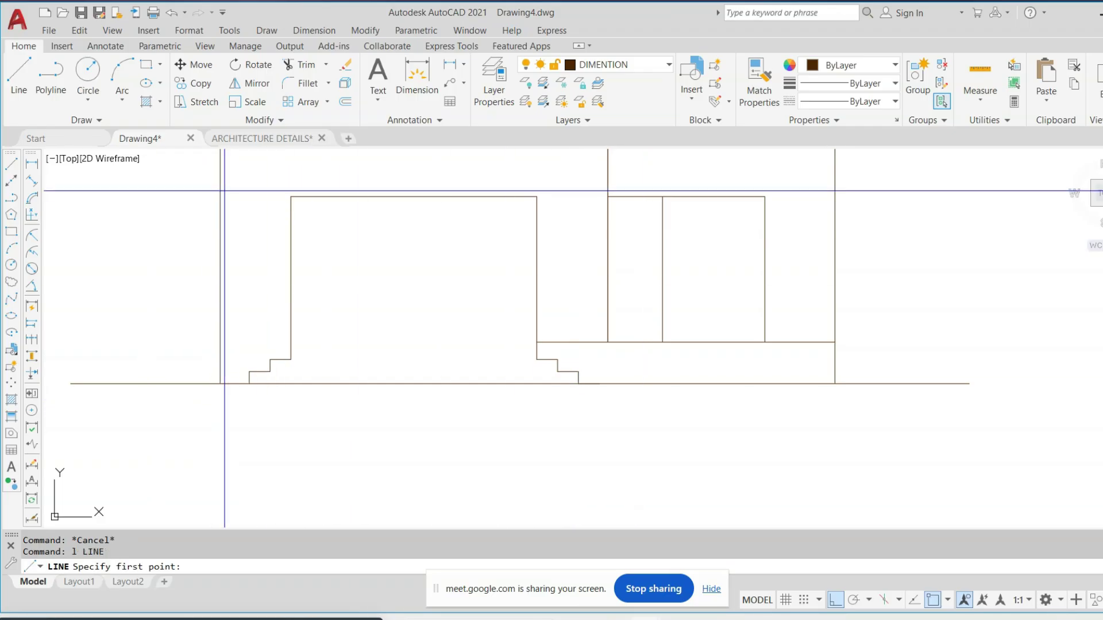
key("Escape")
Examine the plinth, development and road levels beside the front elevation in the ARCHITECTURE DETAILS drawing
left_click(277, 139)
middle_click_drag(418, 390, 293, 353)
scroll(1029, 406, "up", 2)
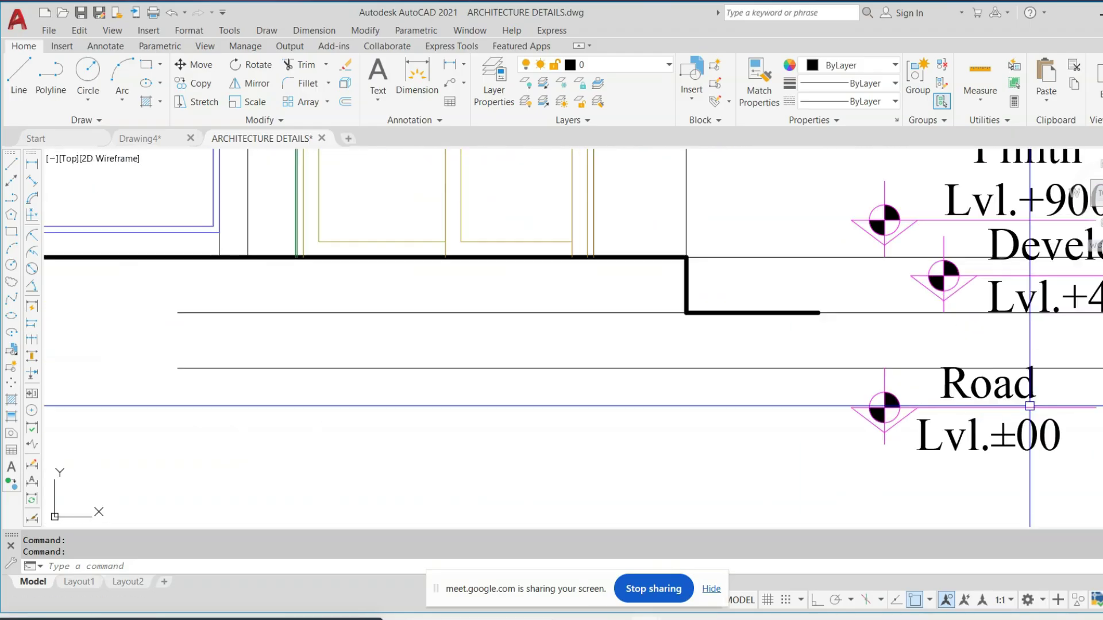
middle_click_drag(1030, 406, 845, 441)
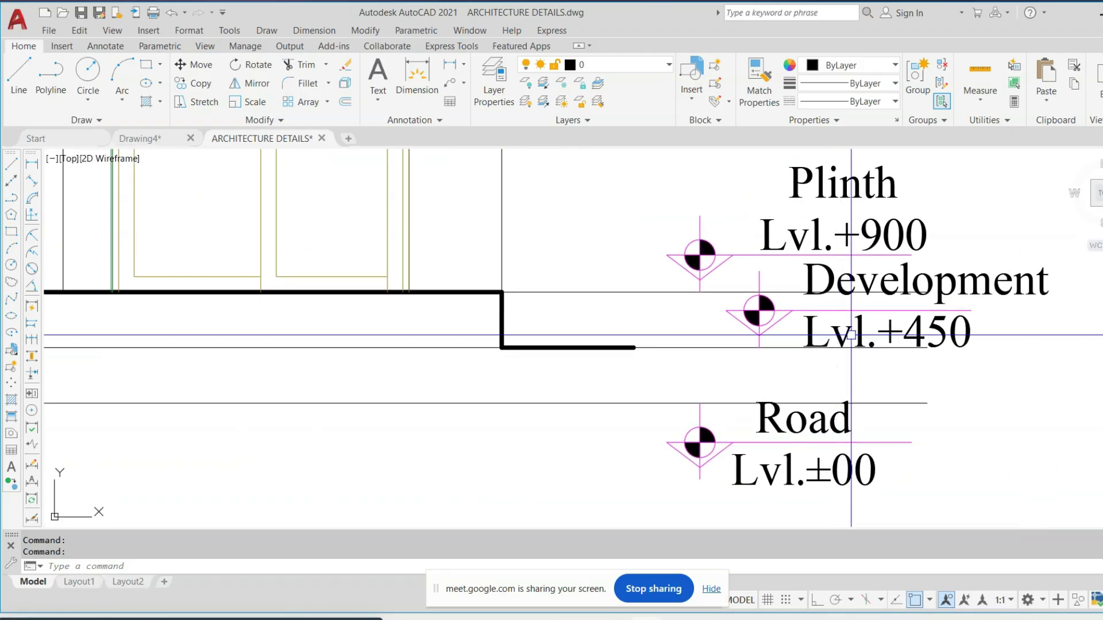
scroll(861, 311, "down", 2)
mouse_move(641, 314)
middle_mouse_down()
mouse_move(654, 332)
mouse_move(654, 390)
middle_mouse_up()
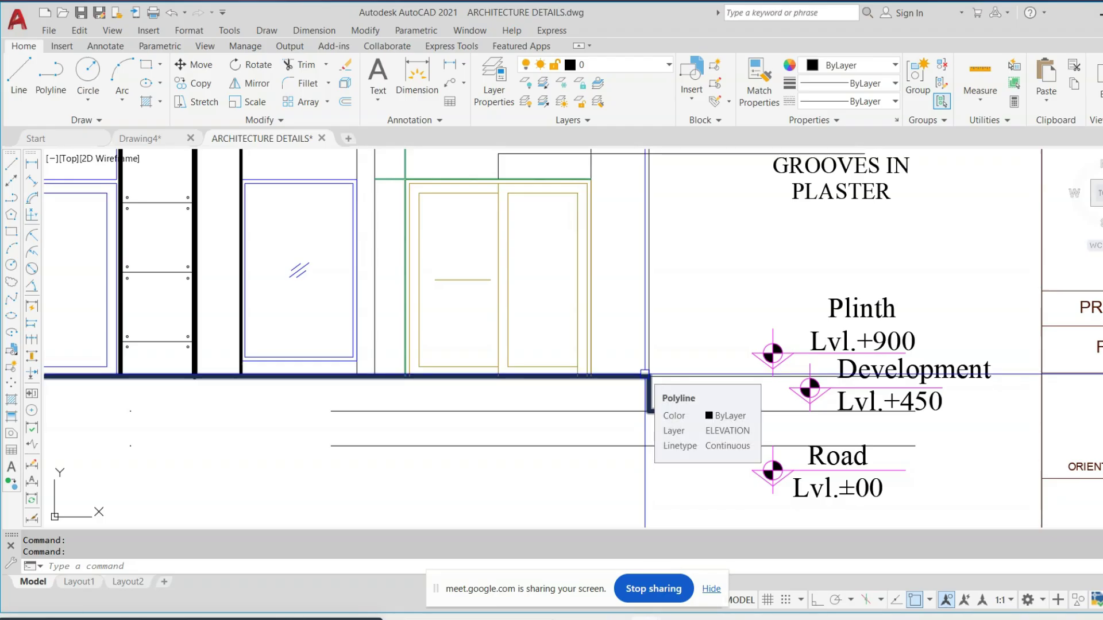
In Drawing4, draw a horizontal road line about 54 feet long below the ground line, extending past both of its ends
left_click(154, 141)
scroll(423, 300, "down", 2)
type("l")
key("Return")
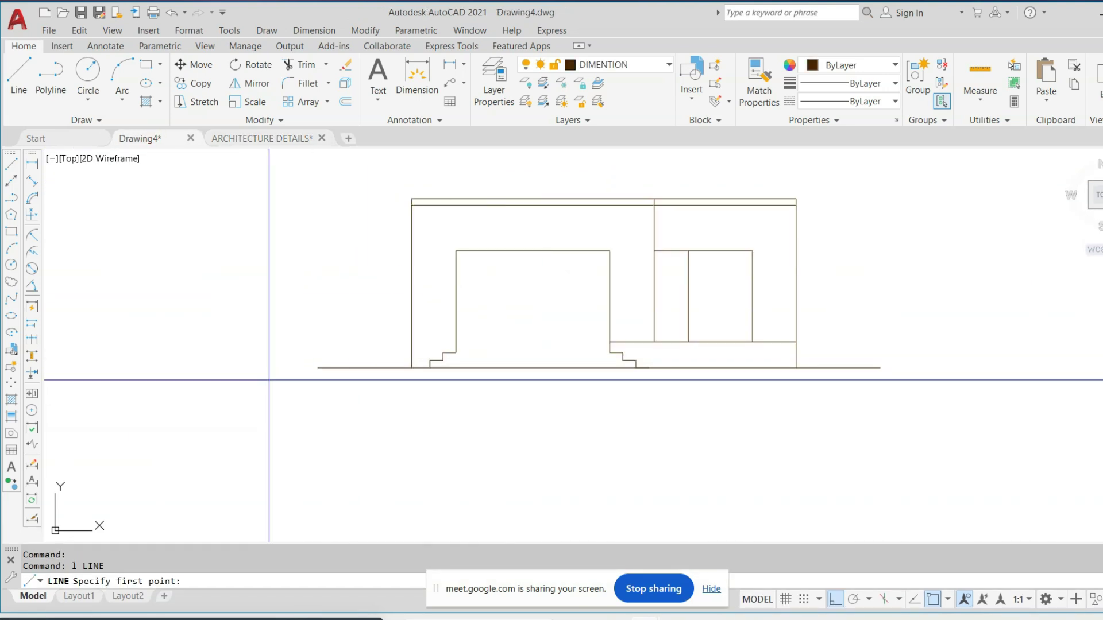
left_click(266, 387)
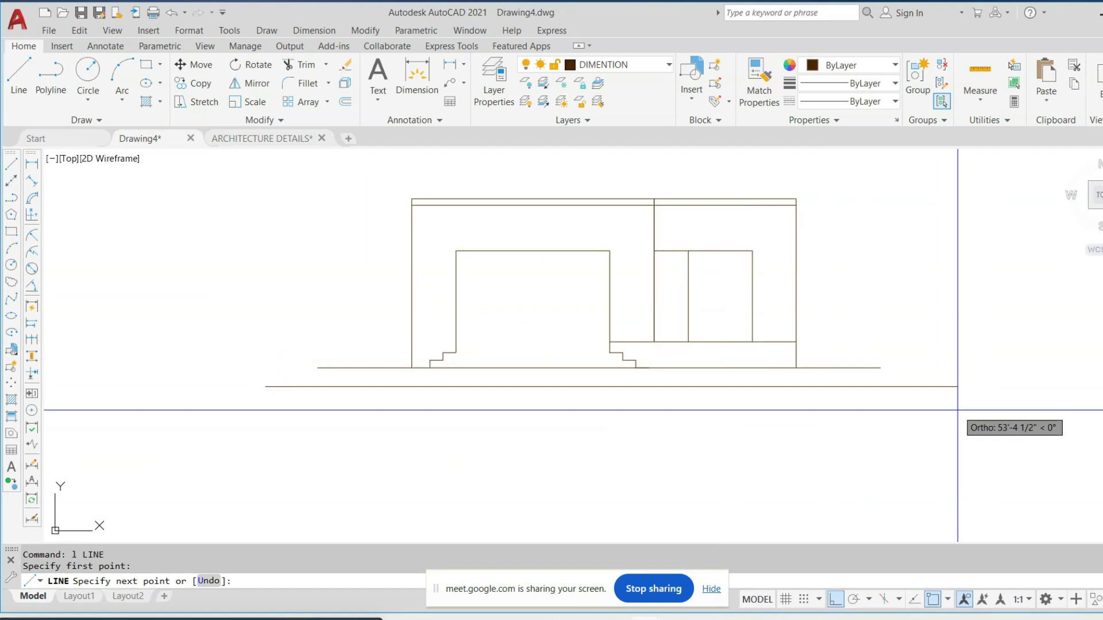
left_click(971, 397)
key("Escape")
key("Escape")
key("Escape")
scroll(507, 339, "up", 2)
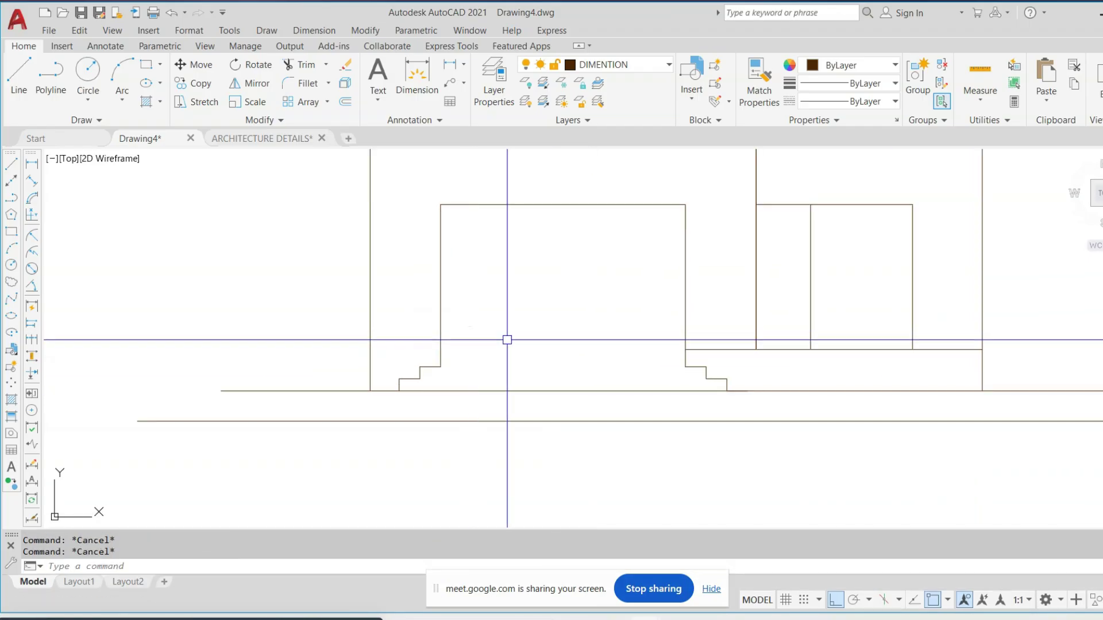
Draw a horizontal line joining the lower ends of the large opening's jambs at the top step level
type("l")
key("Return")
left_click(441, 367)
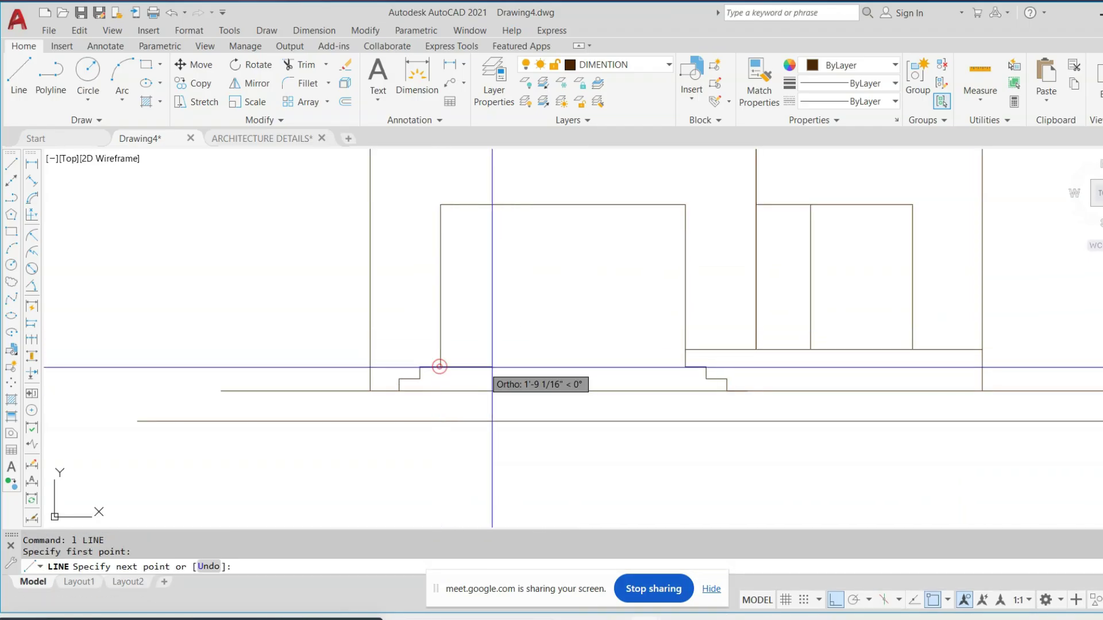
left_click(684, 367)
key("Escape")
middle_click_drag(824, 387, 753, 391)
key("Escape")
scroll(793, 419, "down", 1)
scroll(792, 415, "up", 1)
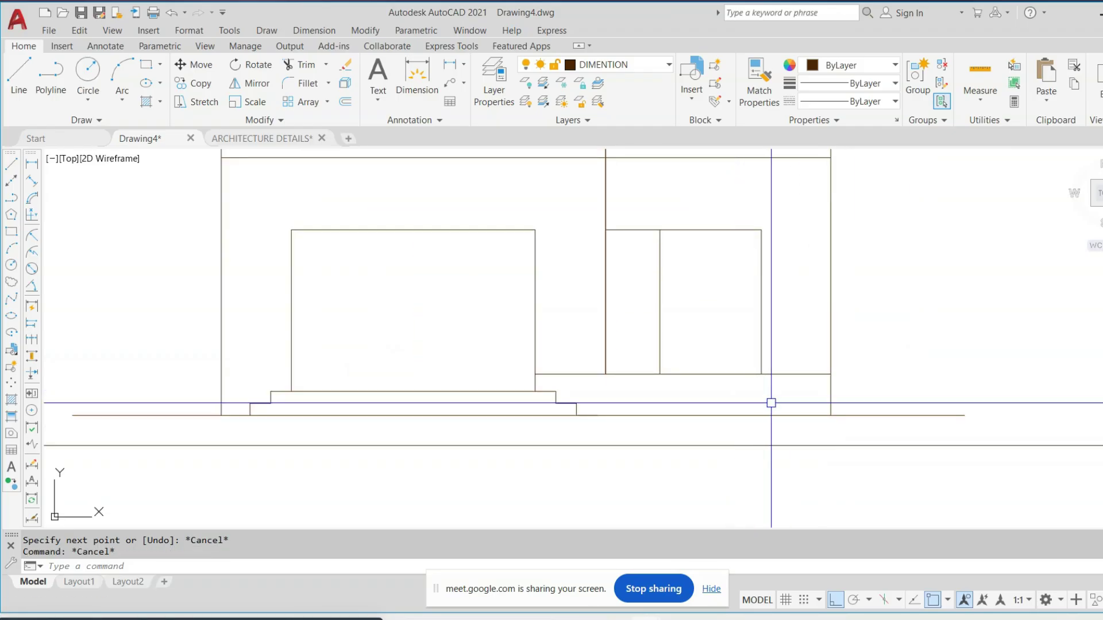
Check how the plinth steps down to the development level in the ARCHITECTURE DETAILS drawing, and return to Drawing4
left_click(244, 143)
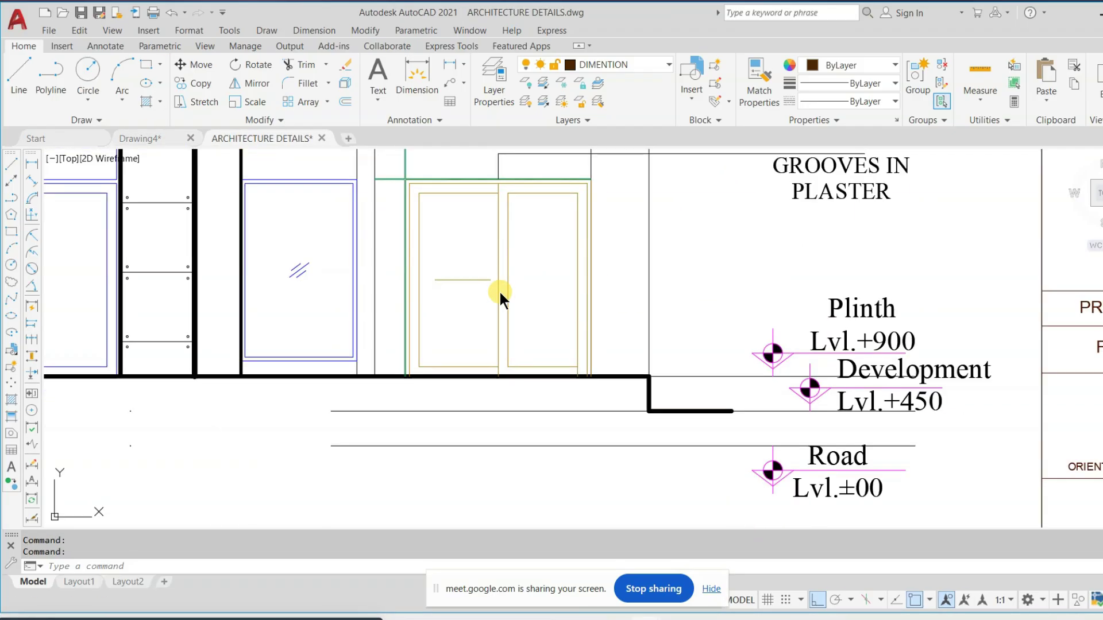
scroll(574, 367, "up", 2)
left_click(162, 139)
scroll(718, 382, "up", 3)
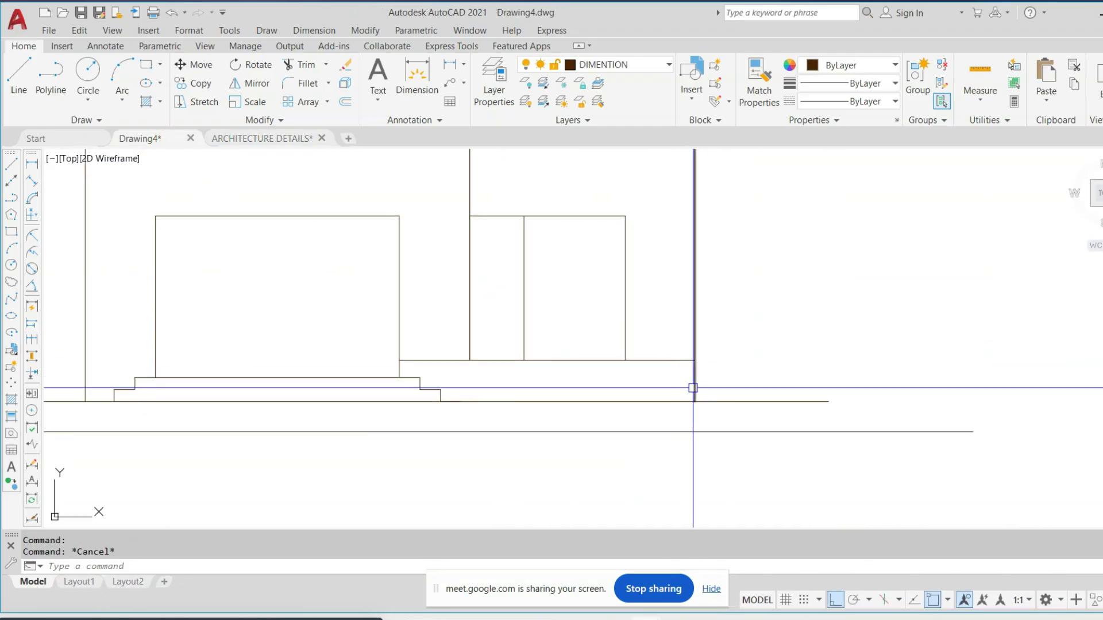
key("l")
key("Return")
scroll(436, 397, "up", 2)
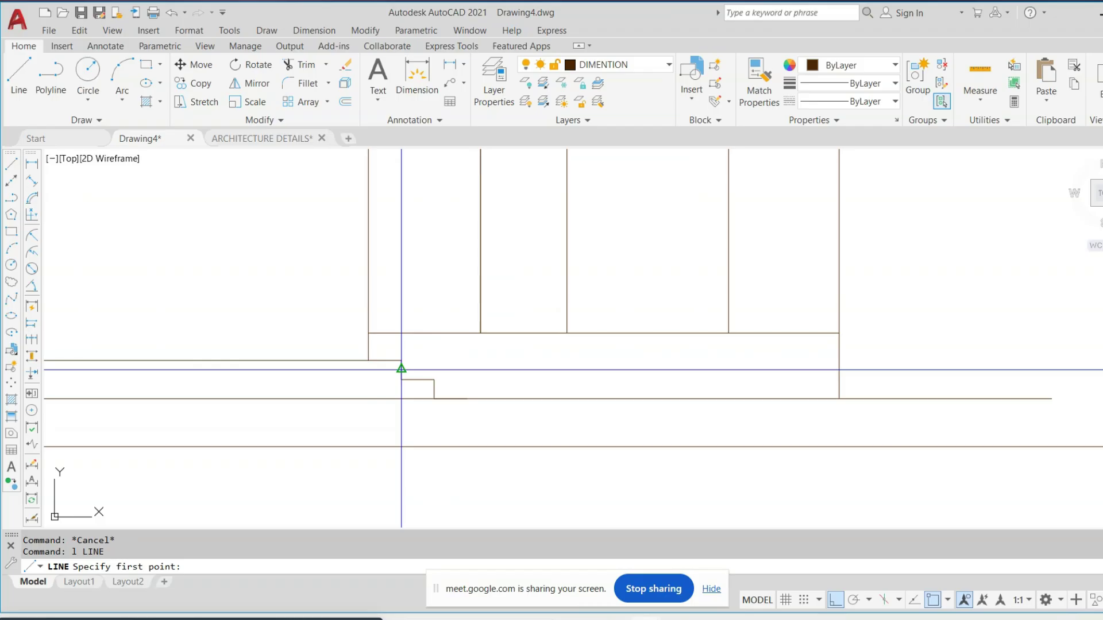
left_click(400, 360)
scroll(529, 374, "down", 3)
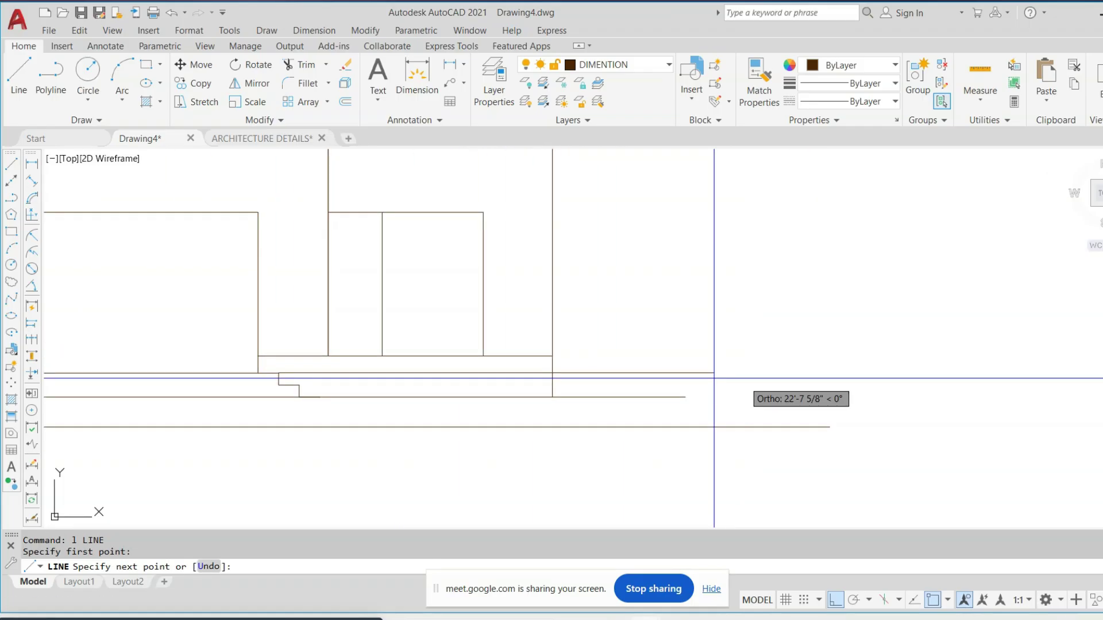
scroll(517, 374, "down", 1)
key("Escape")
key("Escape")
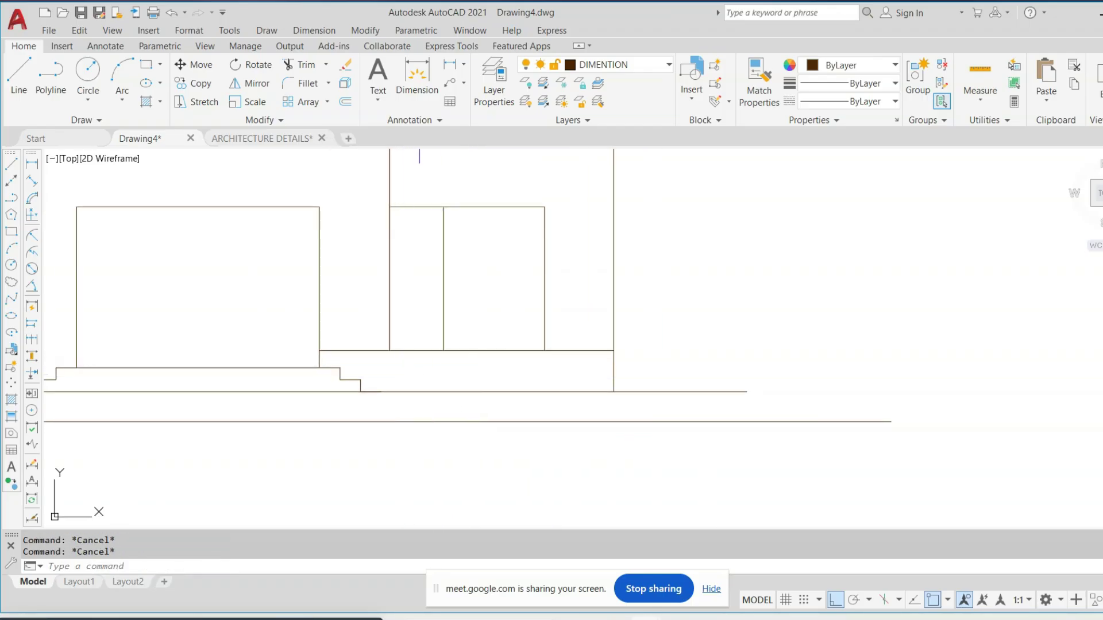
Draw two vertical lines from the plinth line to the ground line, continuing both edges of the wider panel in the right-hand opening
scroll(507, 374, "up", 2)
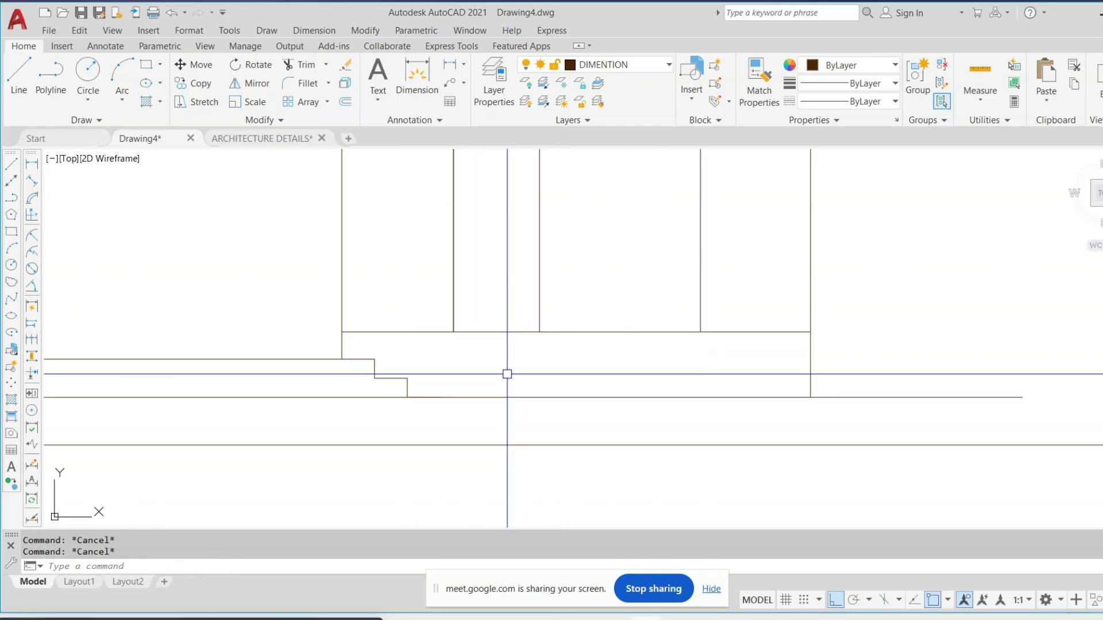
type("l")
key("Return")
left_click(540, 332)
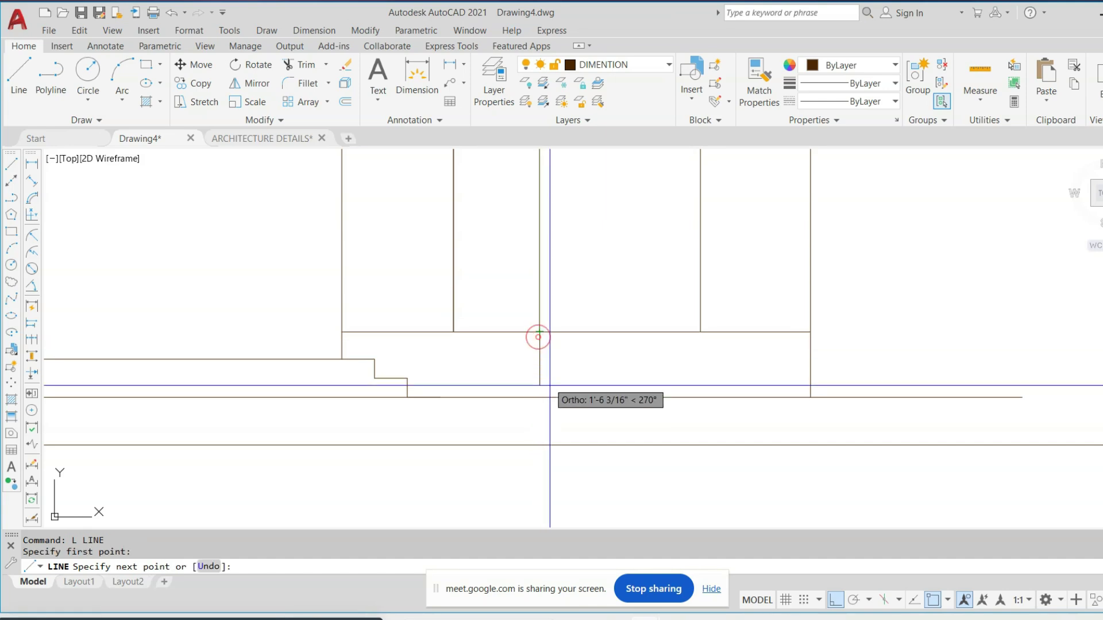
key("Escape")
key("Return")
left_click(701, 334)
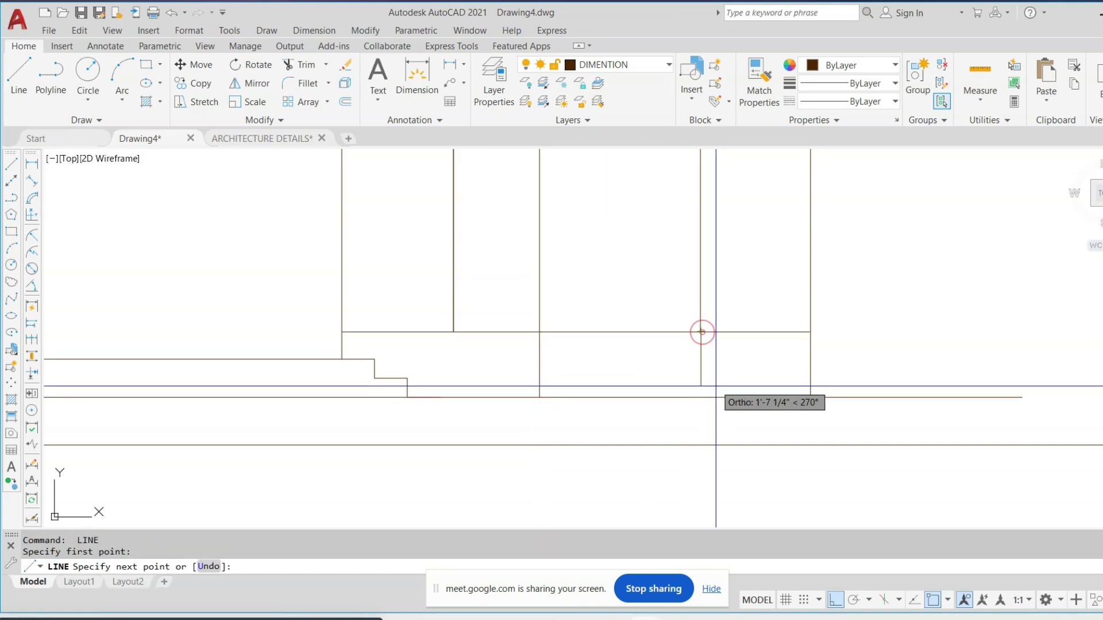
key("Escape")
key("Escape")
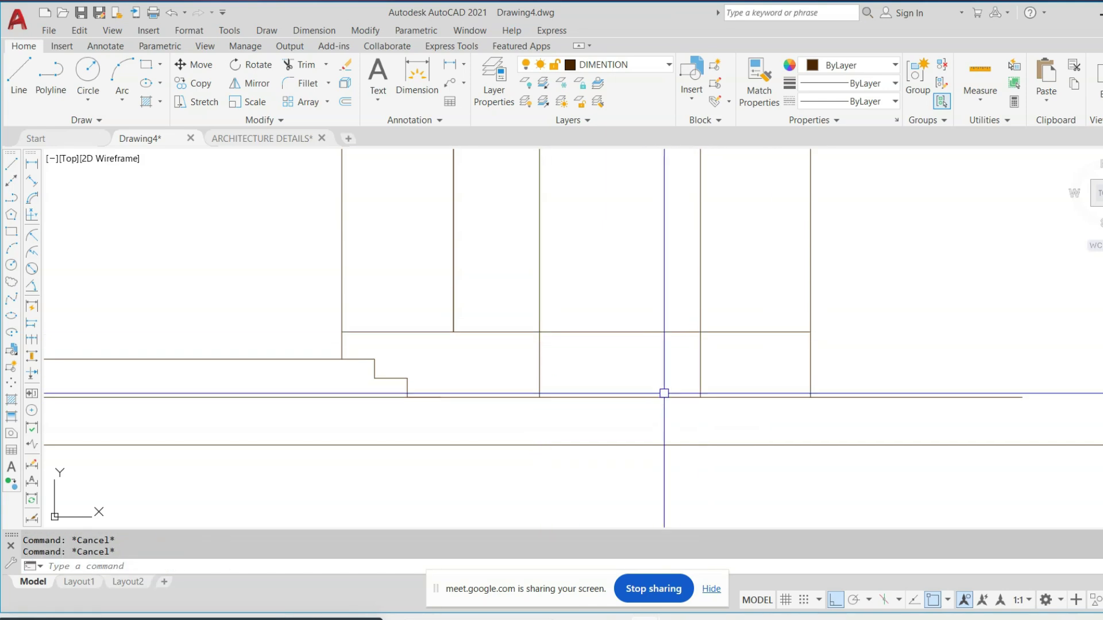
key("Escape")
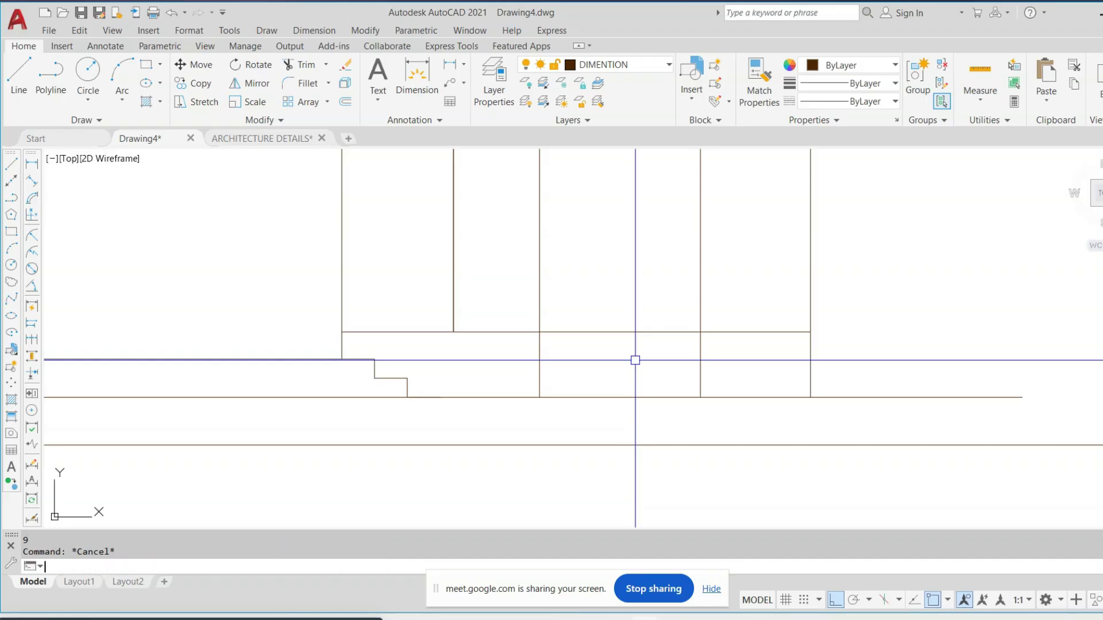
Offset the plinth line downward three times at 6-inch spacing to form step lines
key("Return")
left_click(625, 332)
left_click(623, 345)
left_click(626, 351)
left_click(629, 378)
key("Escape")
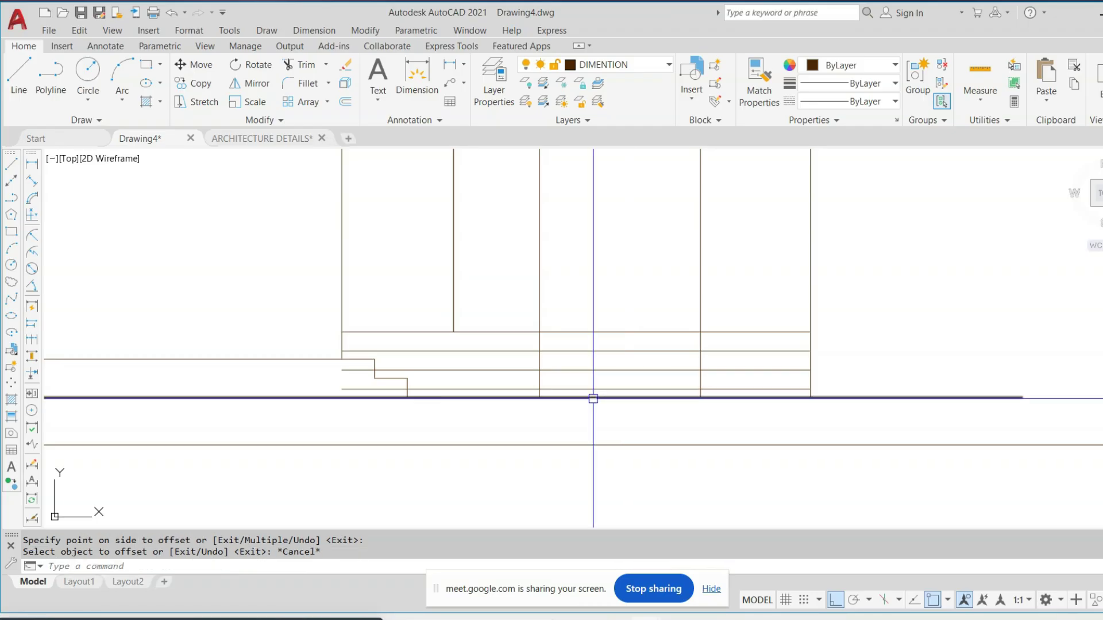
Trim the plinth and step lines on both outer sides of the two vertical lines
type("t")
key("Return")
key("Return")
left_click(518, 311)
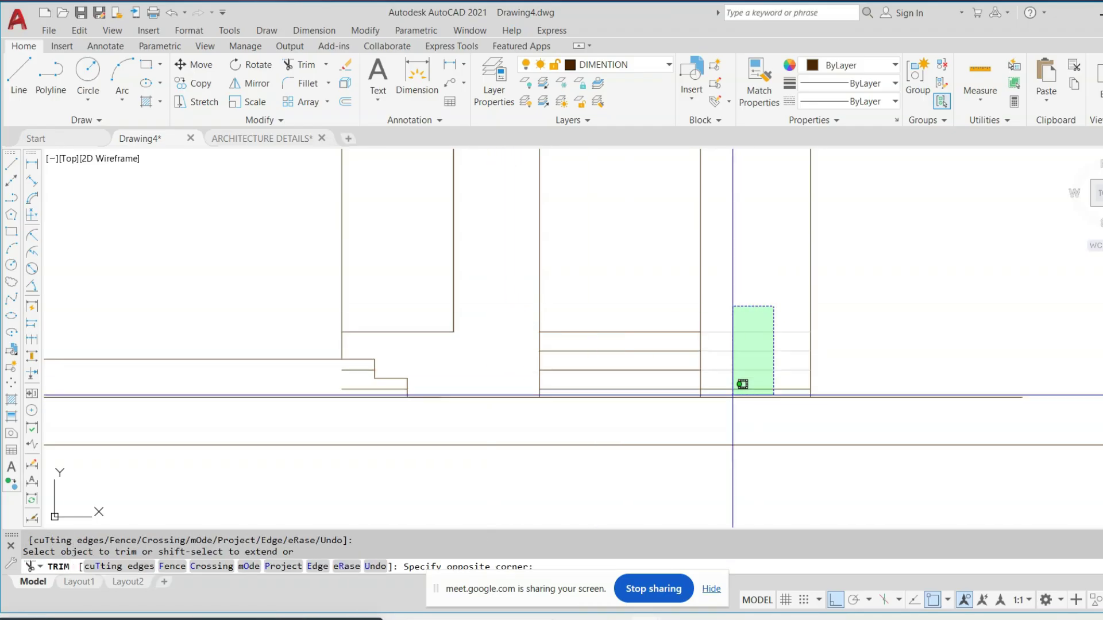
key("Escape")
key("Escape")
key("Escape")
Undo the step trims, the offset lines and the two verticals below the plinth line
scroll(535, 402, "down", 5)
scroll(645, 401, "up", 4)
key("ctrl+z")
key("ctrl+z")
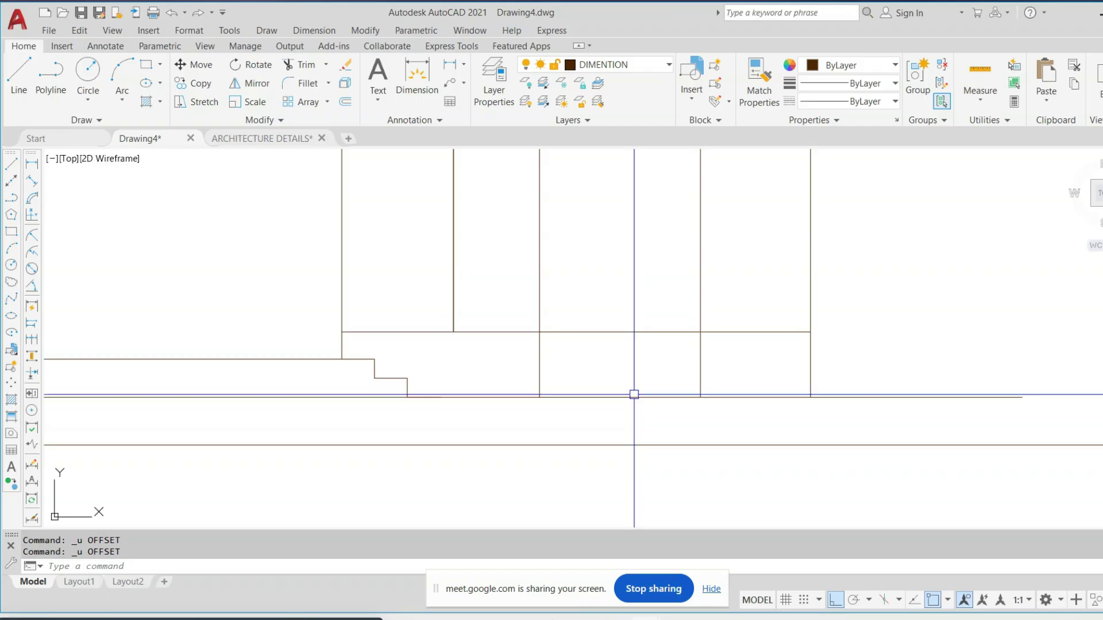
Draw a vertical line from the ground line down to the road line, beyond the building's right wall
middle_click_drag(636, 327, 483, 320)
type("l")
key("Return")
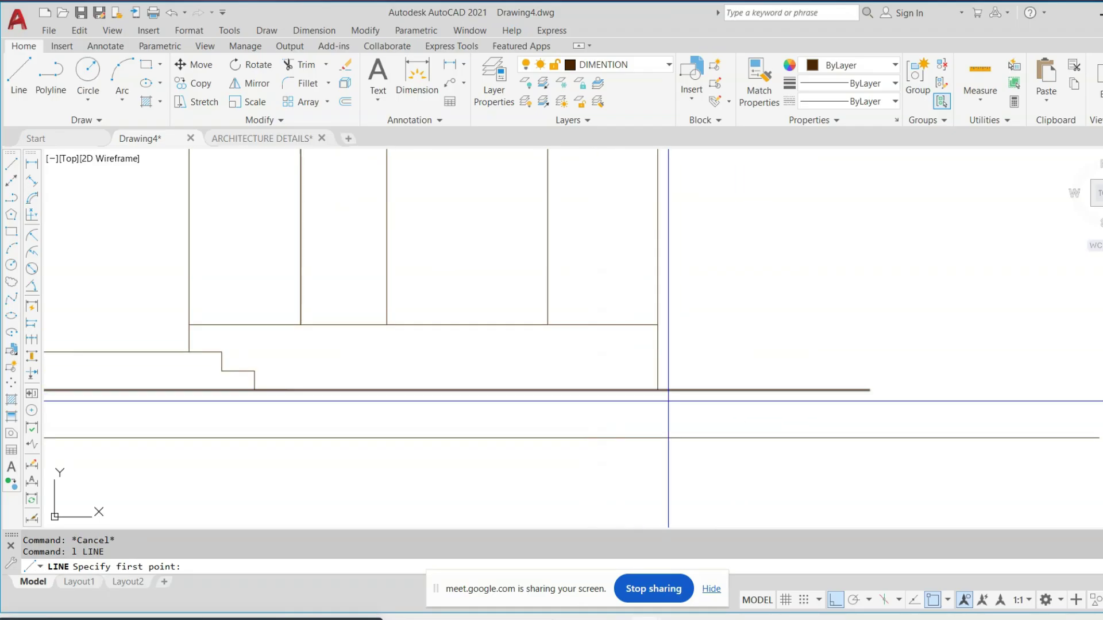
key("Return")
left_click(805, 391)
key("Escape")
key("Escape")
scroll(849, 429, "down", 3)
scroll(849, 436, "up", 3)
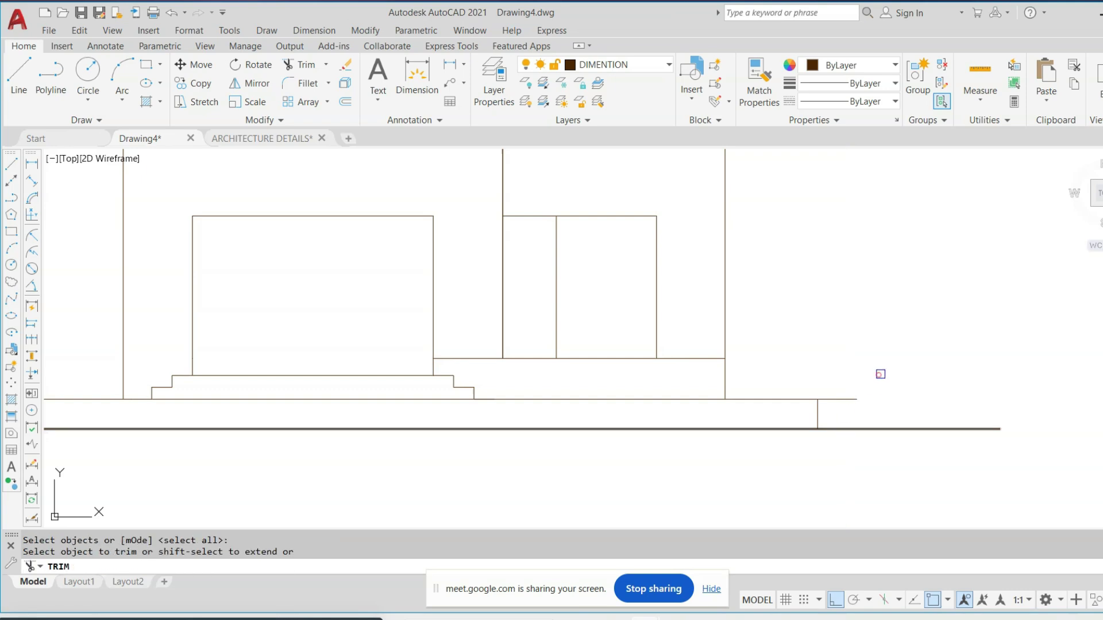
Trim the ground line's overhang beyond the vertical line at the right end
left_click(879, 375)
left_click(824, 407)
scroll(720, 407, "down", 2)
mouse_move(574, 422)
middle_mouse_down()
mouse_move(660, 425)
mouse_move(572, 429)
middle_mouse_up()
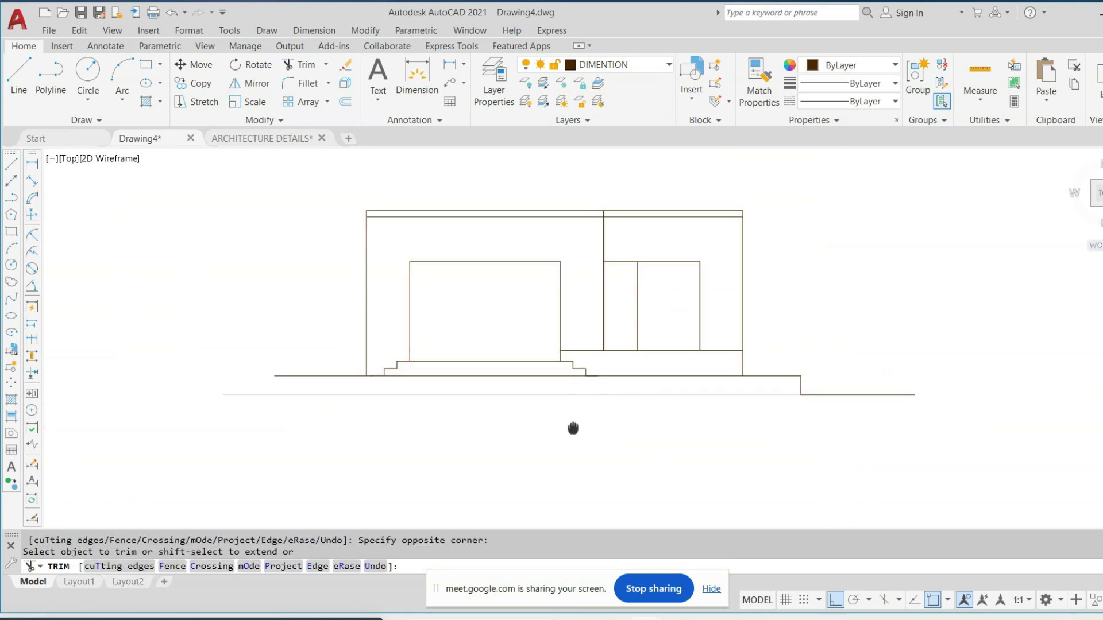
key("Escape")
key("Escape")
Draw a vertical line from the ground line down past the road line, beyond the building's left wall
type("l")
key("Return")
left_click(307, 376)
left_click(311, 442)
key("Escape")
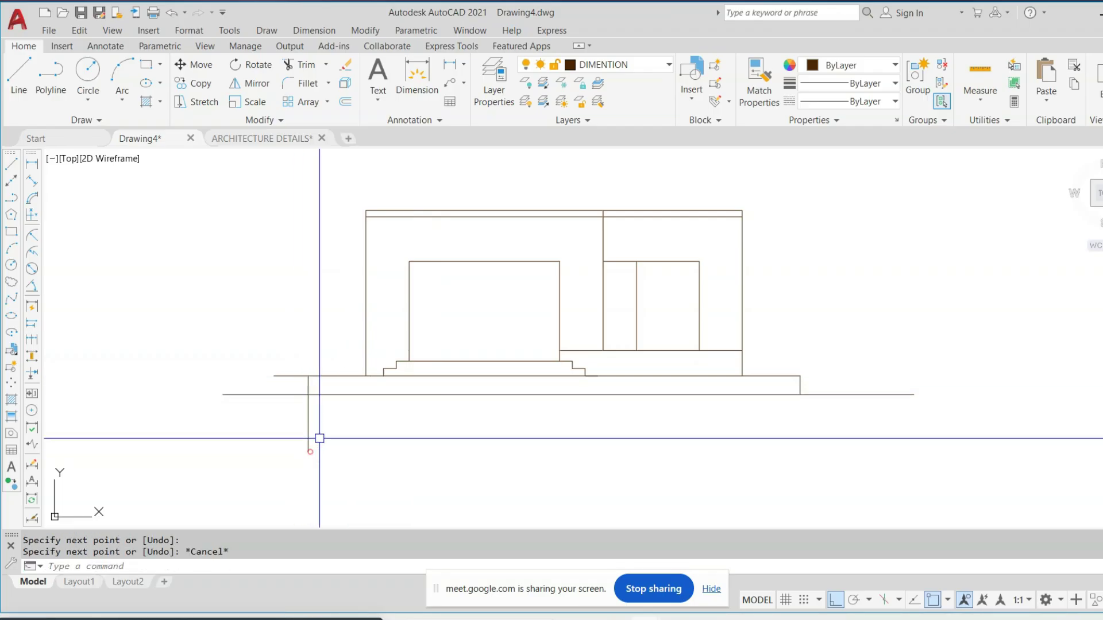
Trim the ground and road lines outside the left vertical, and cut off the vertical's excess below the road line
type("t")
key("Return")
left_click(278, 386)
left_click(329, 450)
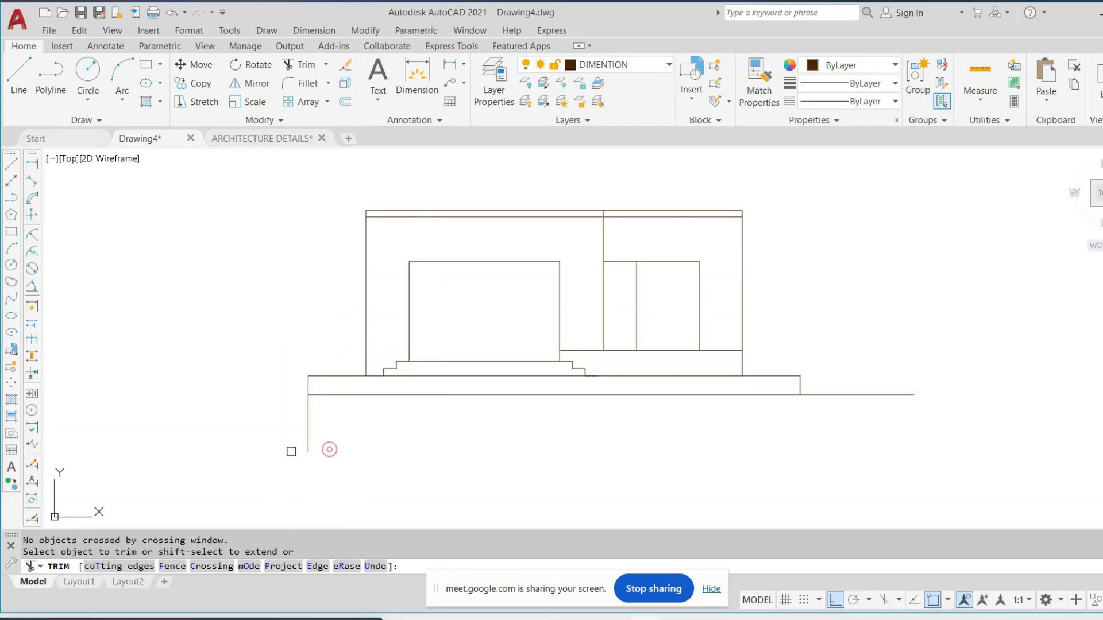
left_click(481, 440)
key("Escape")
key("Escape")
Draw a horizontal road line running left from the lower end of the left vertical
middle_click_drag(418, 444, 492, 439)
type("l")
key("Return")
left_click(379, 389)
left_click(210, 395)
key("Escape")
scroll(731, 403, "down", 1)
key("Escape")
Move the first floor elevation onto the top-left corner of the ground floor elevation
mouse_move(572, 396)
middle_mouse_down()
mouse_move(375, 407)
mouse_move(498, 475)
middle_mouse_up()
middle_click_drag(644, 401, 565, 325)
scroll(561, 366, "up", 1)
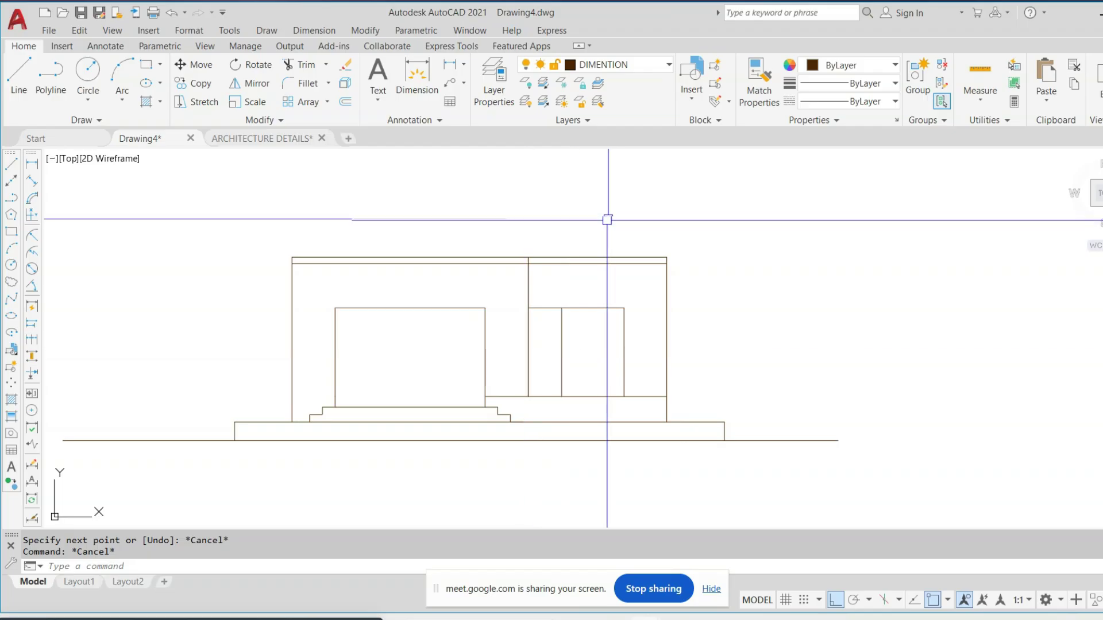
scroll(595, 379, "down", 3)
middle_click_drag(694, 316, 564, 332)
scroll(792, 335, "up", 1)
left_click(800, 323)
left_click(503, 466)
type("m")
key("Return")
scroll(583, 450, "up", 1)
left_click(575, 429)
middle_click_drag(308, 374, 750, 411)
scroll(474, 378, "up", 3)
middle_click_drag(172, 371, 518, 317)
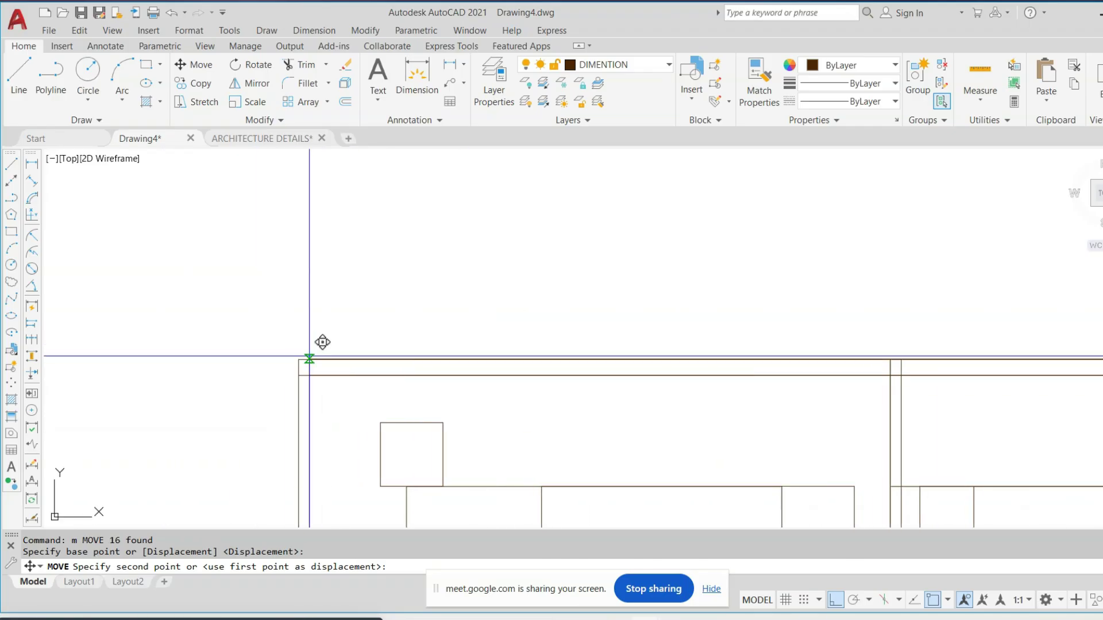
left_click(298, 360)
scroll(345, 341, "down", 3)
key("Escape")
Move the second floor elevation onto the top-left corner of the first floor elevation
scroll(643, 366, "down", 3)
middle_click_drag(1026, 362, 803, 350)
key("Escape")
left_click(958, 325)
left_click(699, 435)
type("m")
left_click(825, 375)
middle_click_drag(245, 261, 747, 390)
scroll(160, 332, "up", 4)
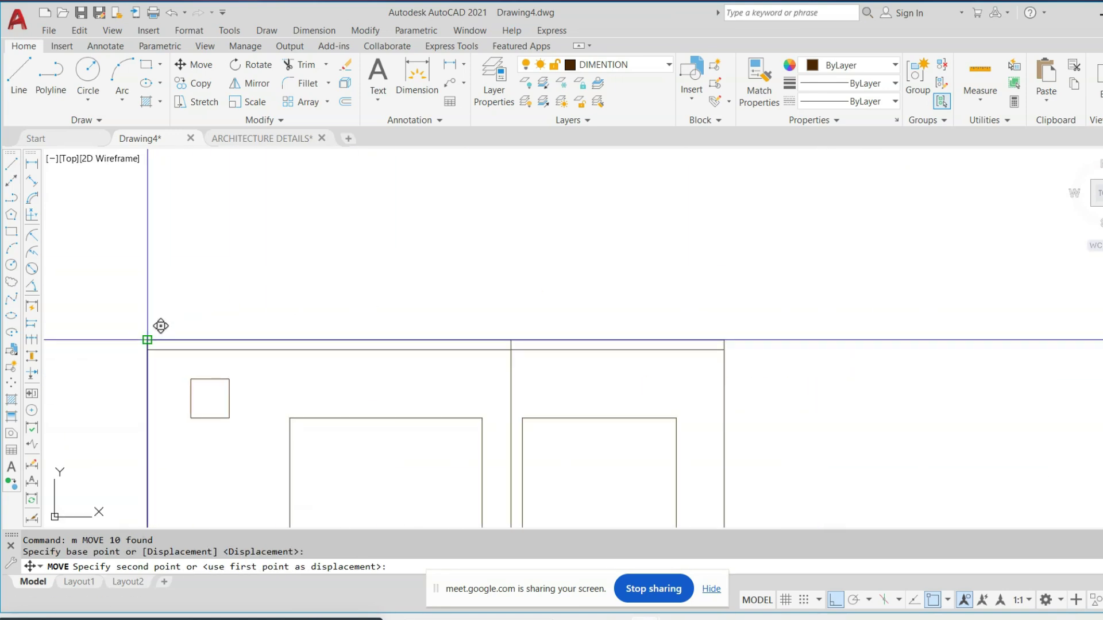
left_click(147, 340)
Move the stacked three-storey elevation straight down, farther away from the floor plans
scroll(485, 329, "down", 2)
middle_click_drag(419, 357, 505, 374)
scroll(604, 303, "down", 2)
left_click(752, 269)
left_click(403, 446)
type("m")
key("space")
left_click(823, 384)
left_click(827, 448)
key("Escape")
Move the terrace-level block with its overhanging roof slab onto the top-left corner of the second floor elevation
middle_click_drag(827, 448, 362, 421)
left_click(996, 305)
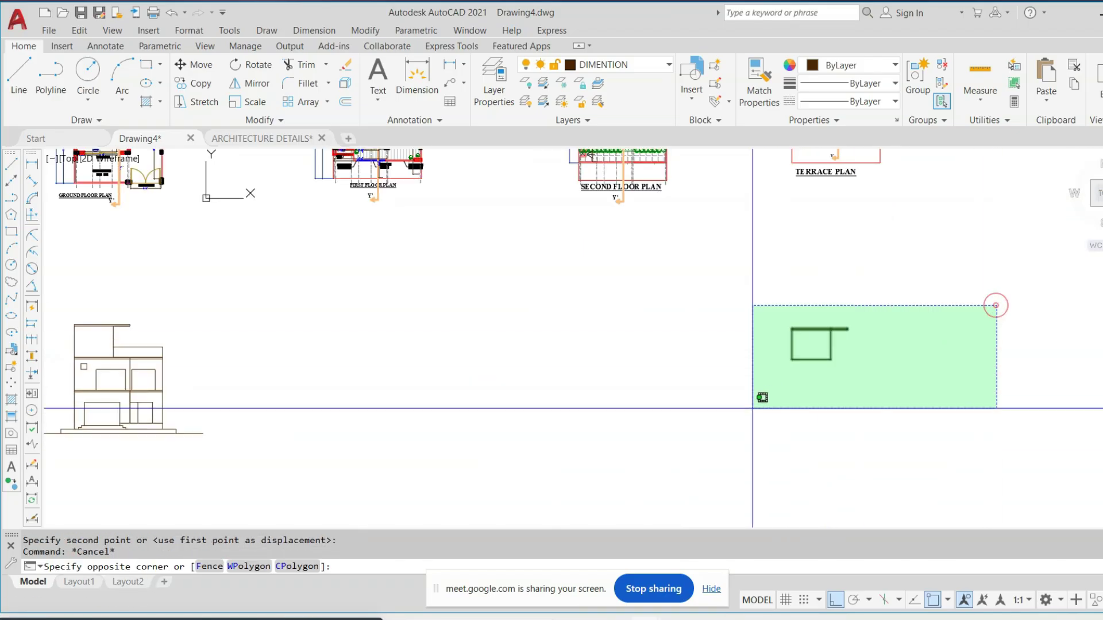
left_click(751, 406)
scroll(778, 369, "up", 2)
type("m")
key("space")
scroll(805, 345, "up", 3)
left_click(805, 345)
scroll(696, 339, "down", 5)
scroll(682, 406, "down", 2)
scroll(571, 381, "up", 5)
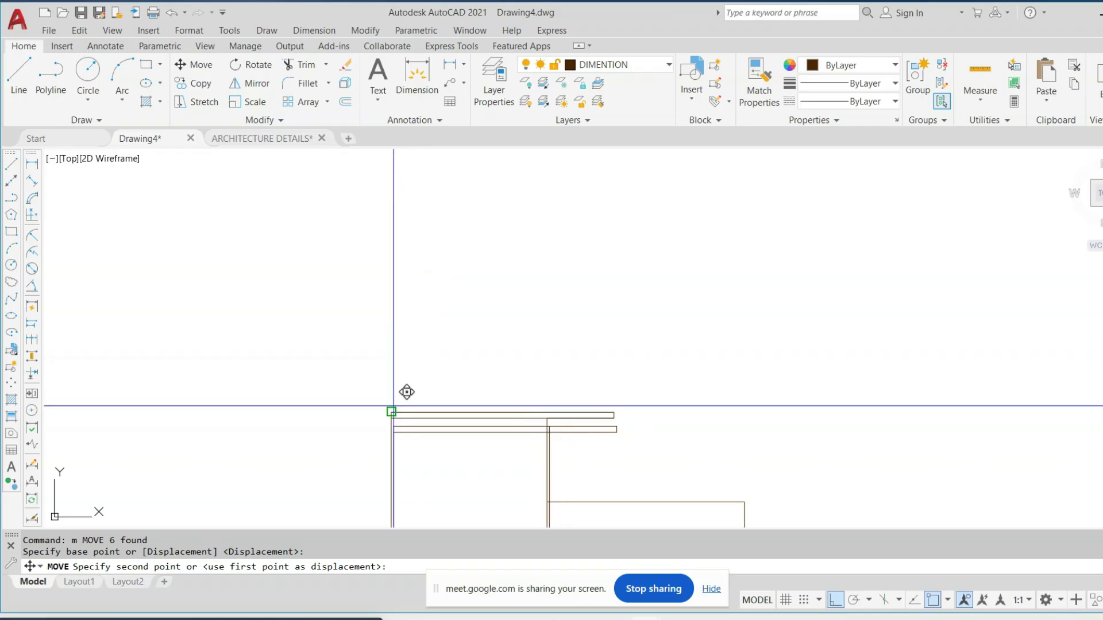
key("Escape")
scroll(391, 401, "down", 5)
scroll(606, 362, "up", 2)
key("Escape")
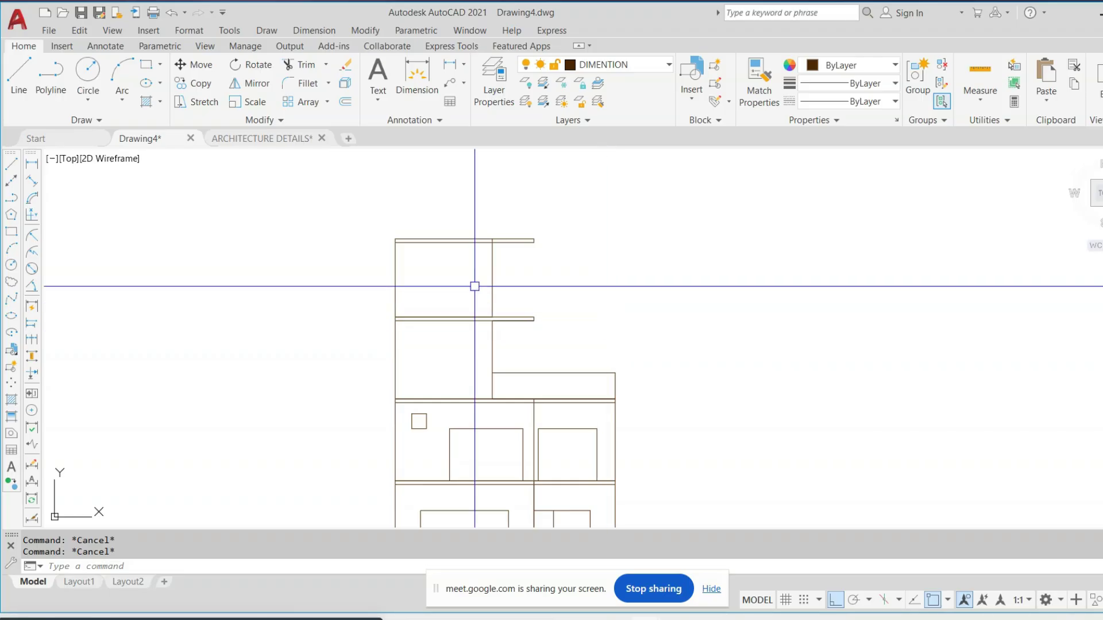
Offset the lower line of the topmost roof slab 8 feet downward, and erase the copy
scroll(474, 286, "up", 2)
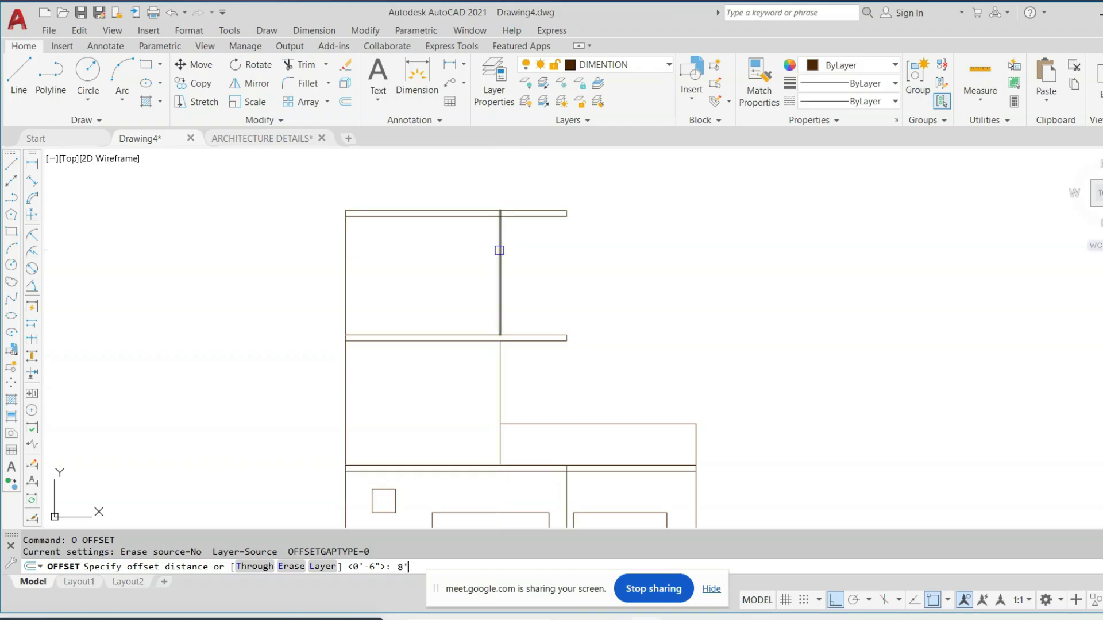
left_click(402, 218)
left_click(401, 236)
key("Escape")
key("Escape")
key("Escape")
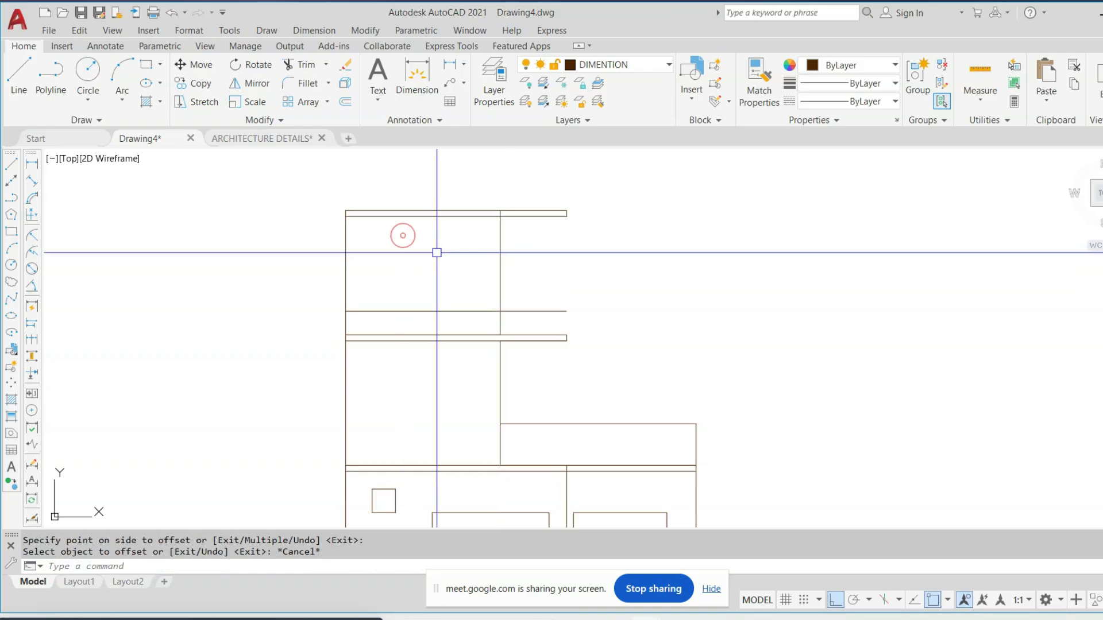
left_click(470, 307)
type("e")
key("Return")
key("Escape")
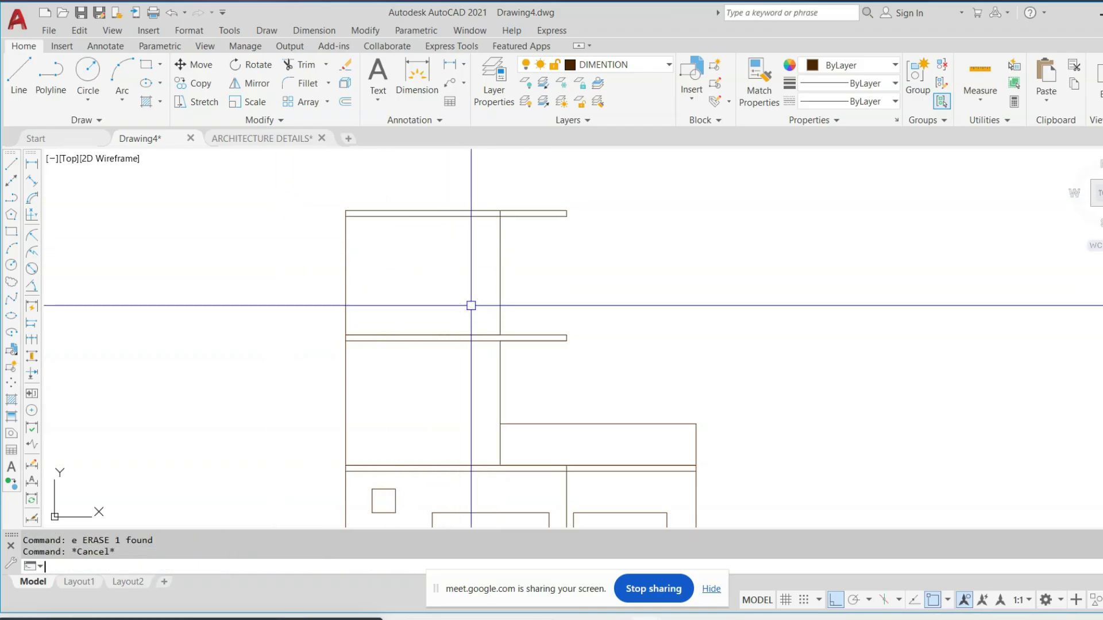
Offset the top line of the second floor's roof slab 8 feet upward inside the terrace block
type("'")
key("Return")
scroll(476, 355, "up", 4)
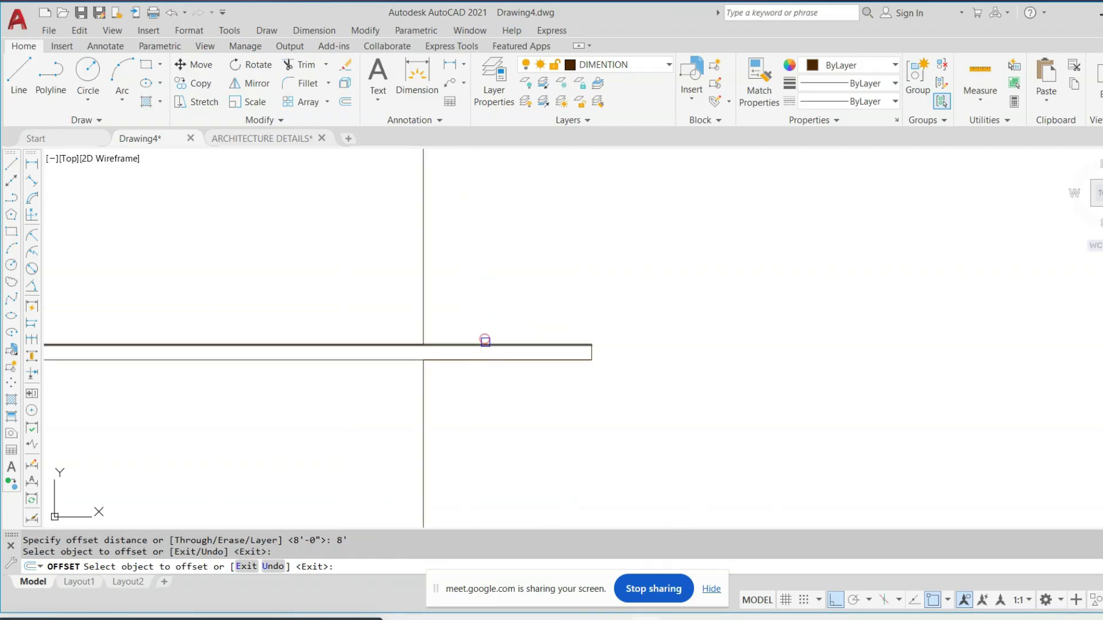
scroll(486, 341, "down", 4)
left_click(424, 352)
left_click(424, 320)
key("Escape")
key("Escape")
middle_click_drag(508, 180, 557, 215)
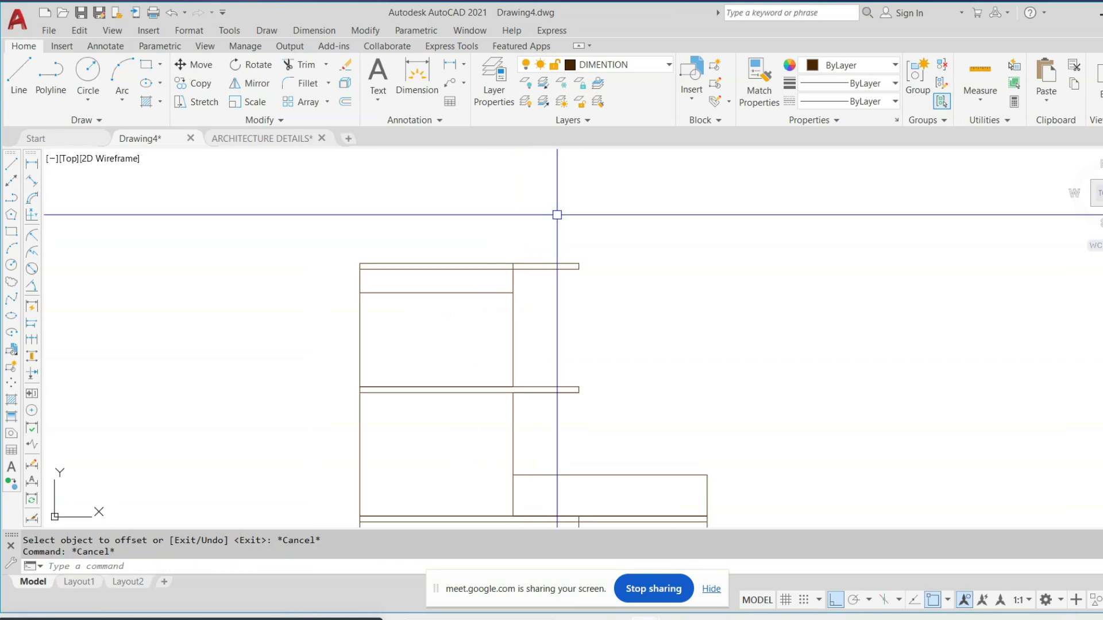
Stretch the topmost roof slab and the terrace block's wall tops down to the 8-foot offset line
scroll(477, 229, "up", 2)
type("s")
key("Return")
left_click(726, 233)
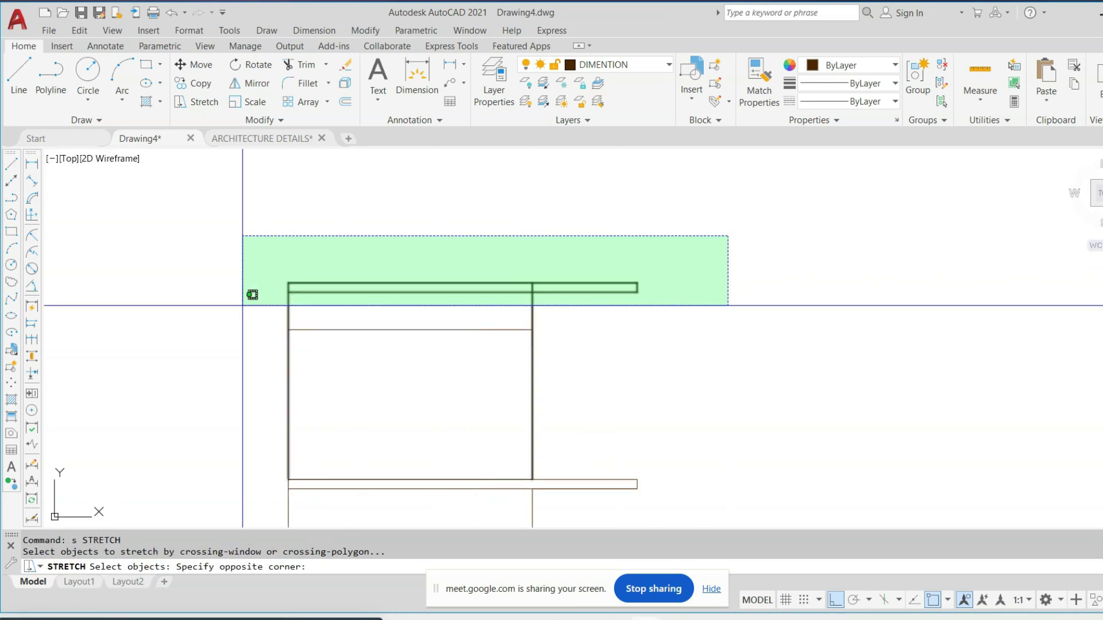
left_click(247, 300)
key("Return")
scroll(433, 306, "up", 4)
left_click(712, 239)
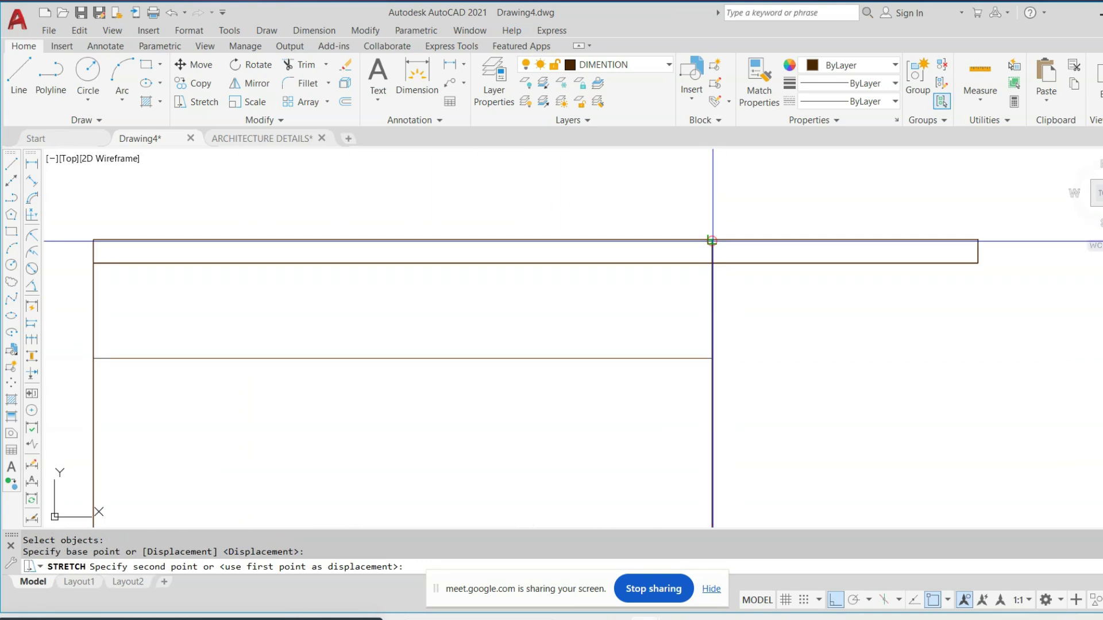
left_click(712, 359)
scroll(712, 354, "down", 3)
middle_click_drag(712, 355, 588, 328)
middle_click_drag(645, 355, 570, 329)
key("Escape")
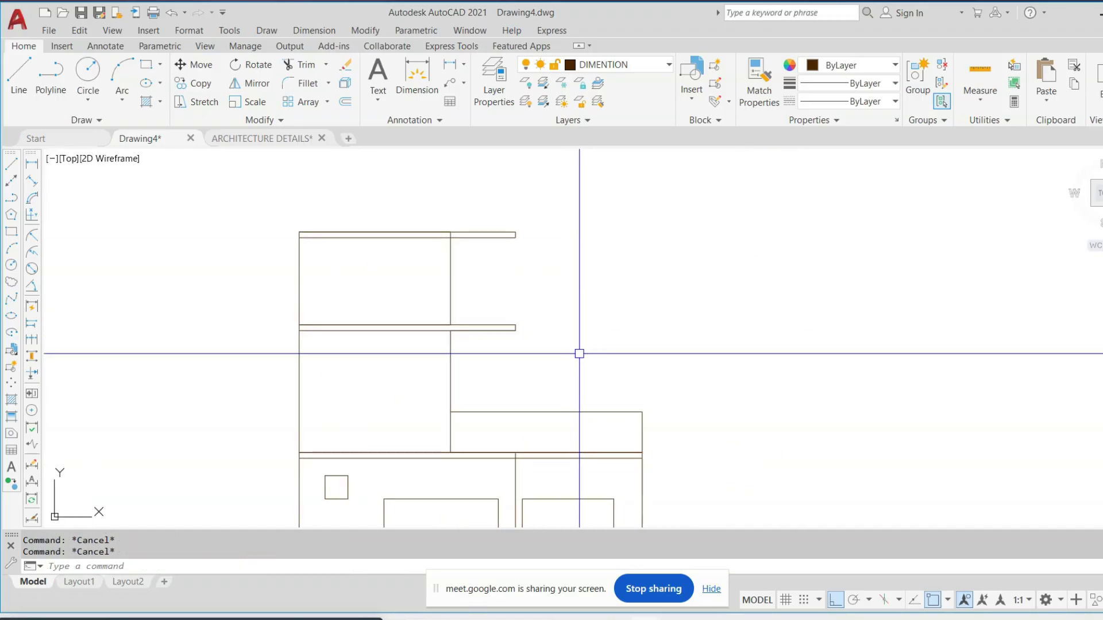
scroll(529, 332, "down", 4)
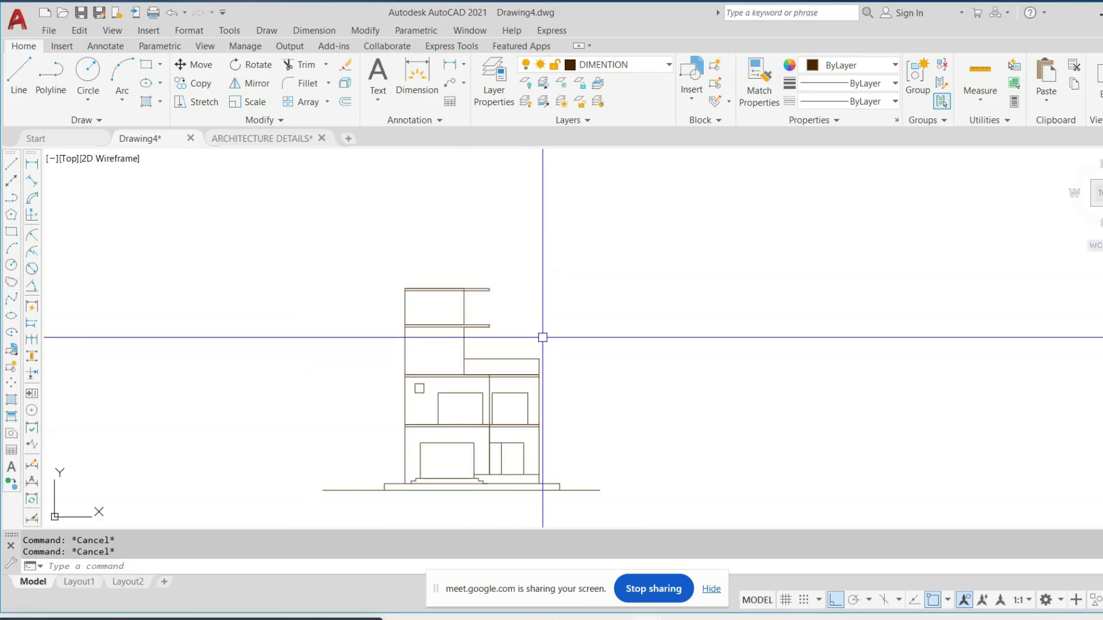
Undo the recent stretch, offset and move operations until the terrace block sits back beneath the terrace plan
scroll(522, 350, "up", 3)
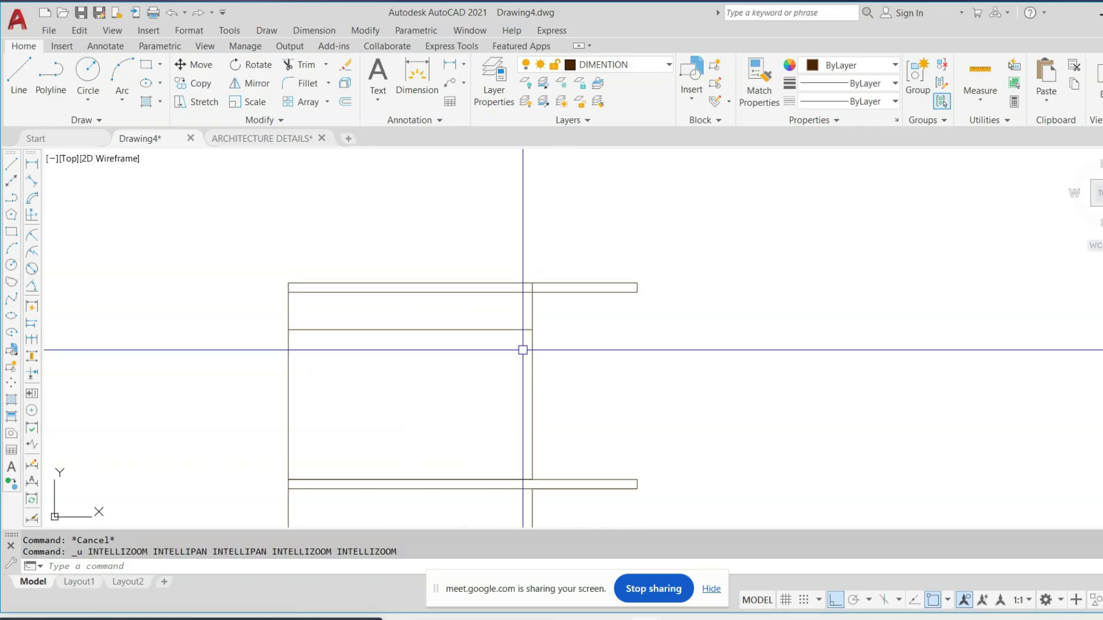
key("ctrl+z")
key("ctrl+z")
key("ctrl+z")
key("ctrl+z")
key("ctrl+z")
key("ctrl+z")
key("ctrl+z")
key("ctrl+z")
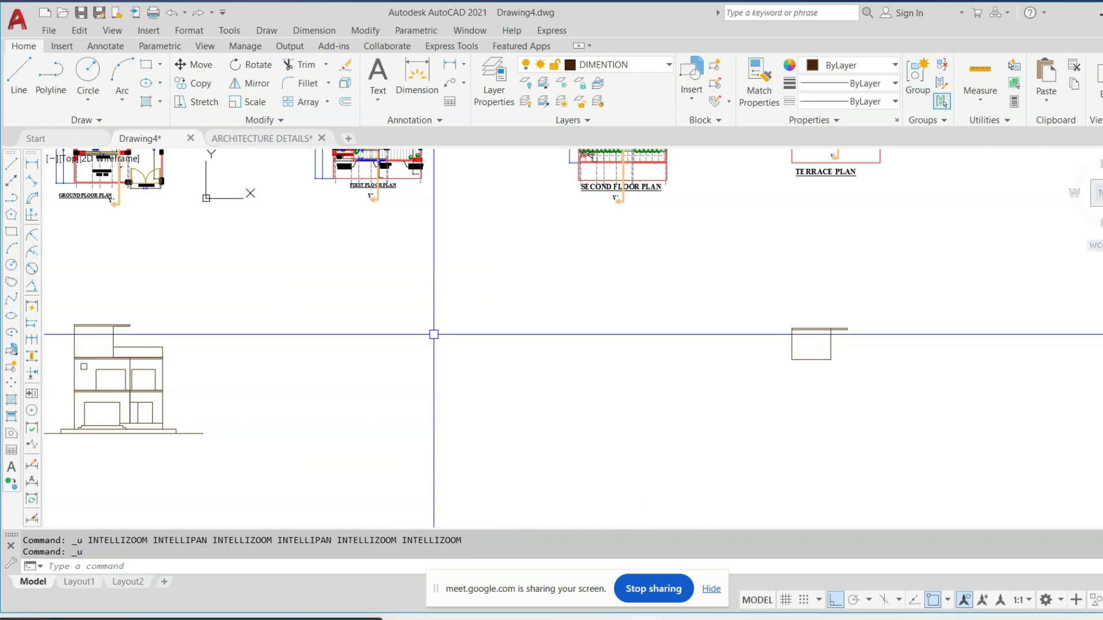
Project vertical construction lines from the terrace plan's staircase wall, flight edge and step edges down past the terrace block
scroll(606, 202, "up", 4)
scroll(574, 305, "down", 6)
scroll(540, 309, "up", 4)
scroll(536, 311, "down", 2)
type("l")
key("Return")
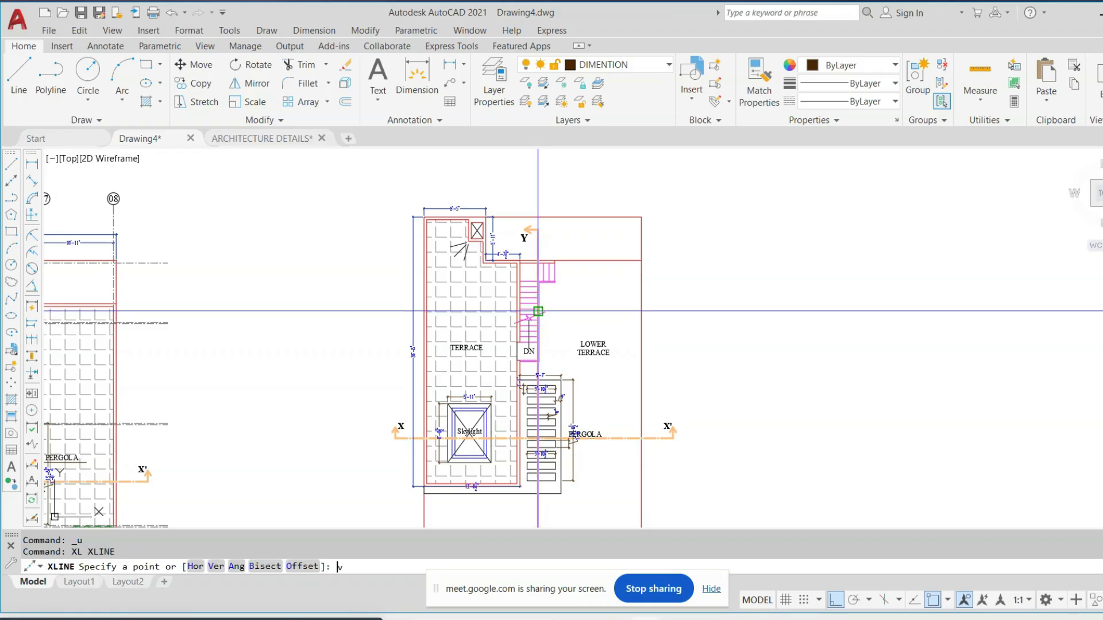
scroll(578, 259, "down", 6)
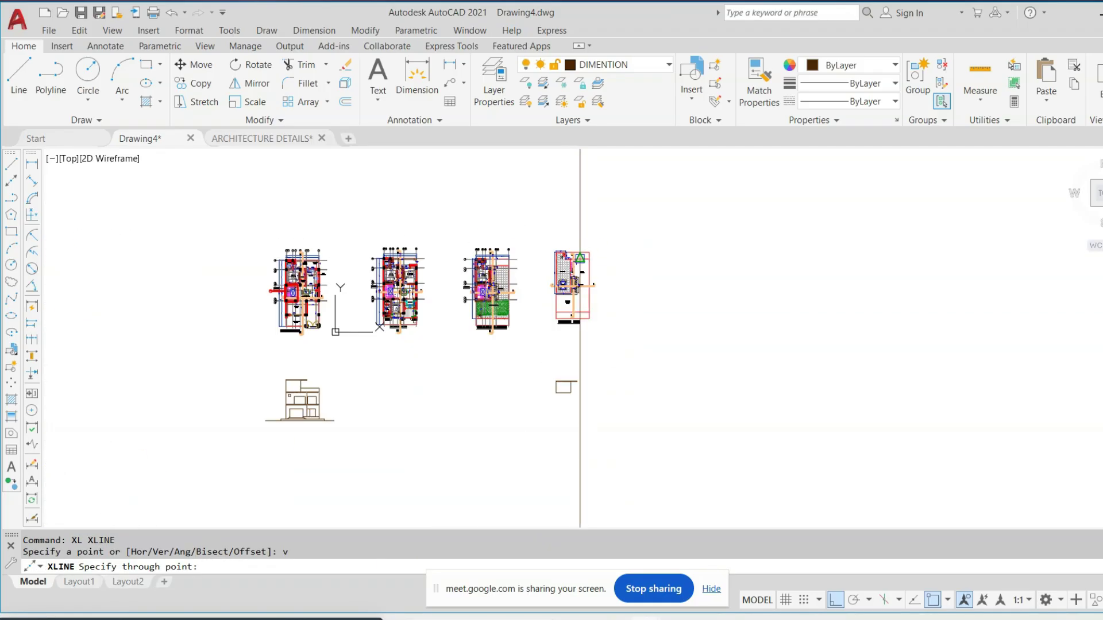
scroll(268, 404, "up", 3)
scroll(461, 335, "up", 3)
scroll(411, 396, "down", 5)
middle_click_drag(471, 475, 439, 483)
scroll(574, 229, "up", 12)
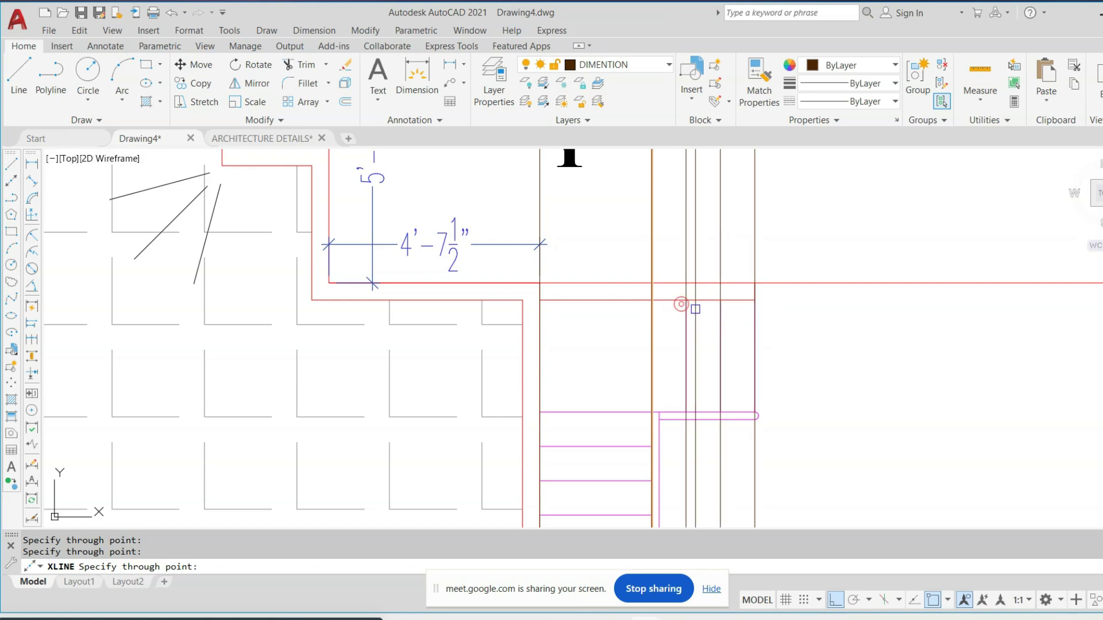
scroll(695, 309, "down", 6)
scroll(564, 290, "up", 6)
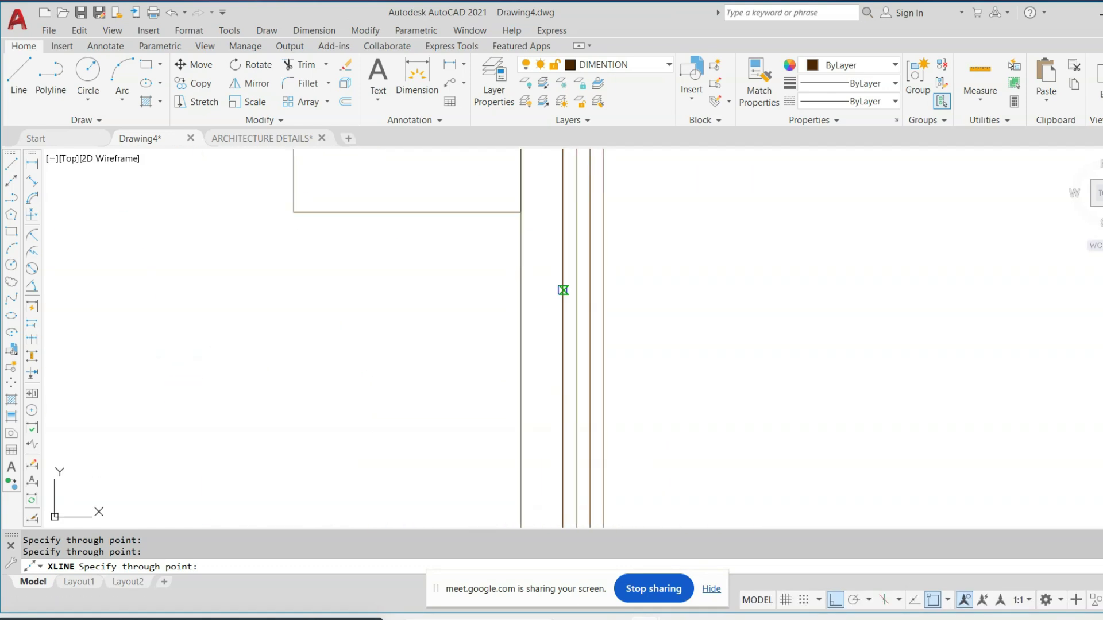
middle_click_drag(564, 290, 554, 446)
key("Escape")
Draw a horizontal base line from the terrace block's lower right corner across the vertical construction lines
type("l")
key("Return")
left_click(510, 350)
key("Escape")
key("space")
left_click(517, 349)
left_click(840, 371)
key("Escape")
scroll(745, 361, "down", 7)
key("Escape")
key("Escape")
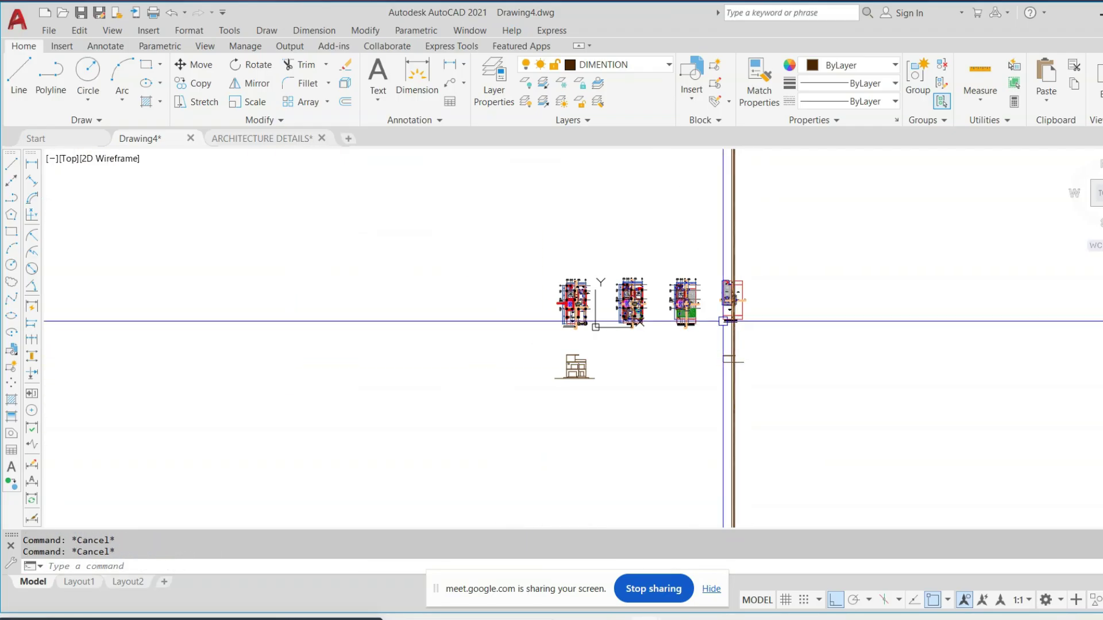
Examine the staircase in the second floor and terrace plans against the projected vertical lines
scroll(723, 321, "up", 4)
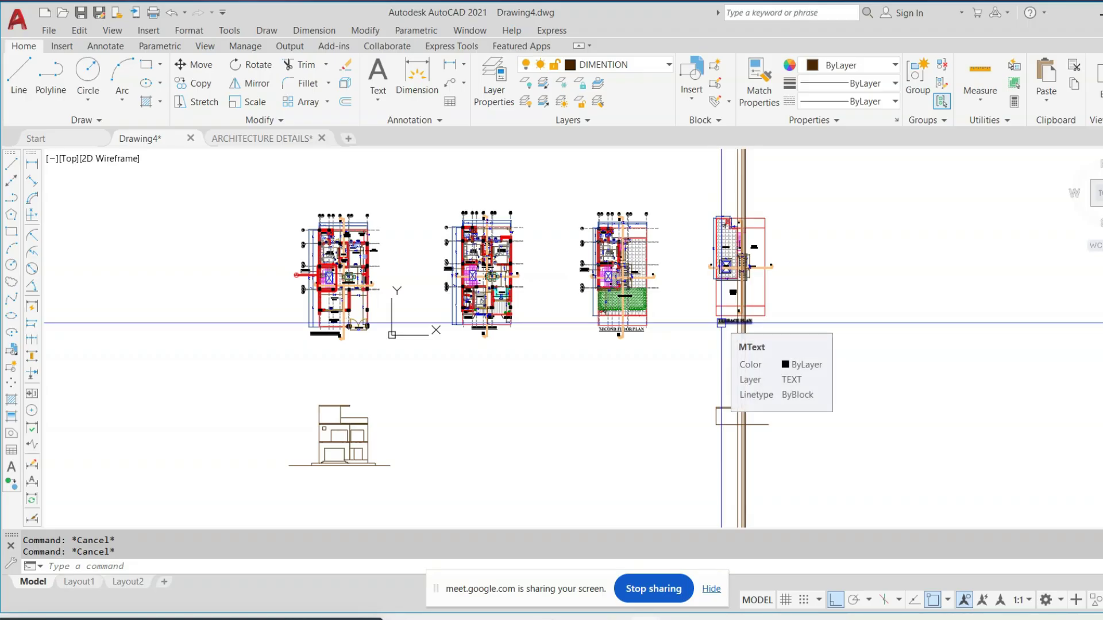
scroll(704, 229, "up", 6)
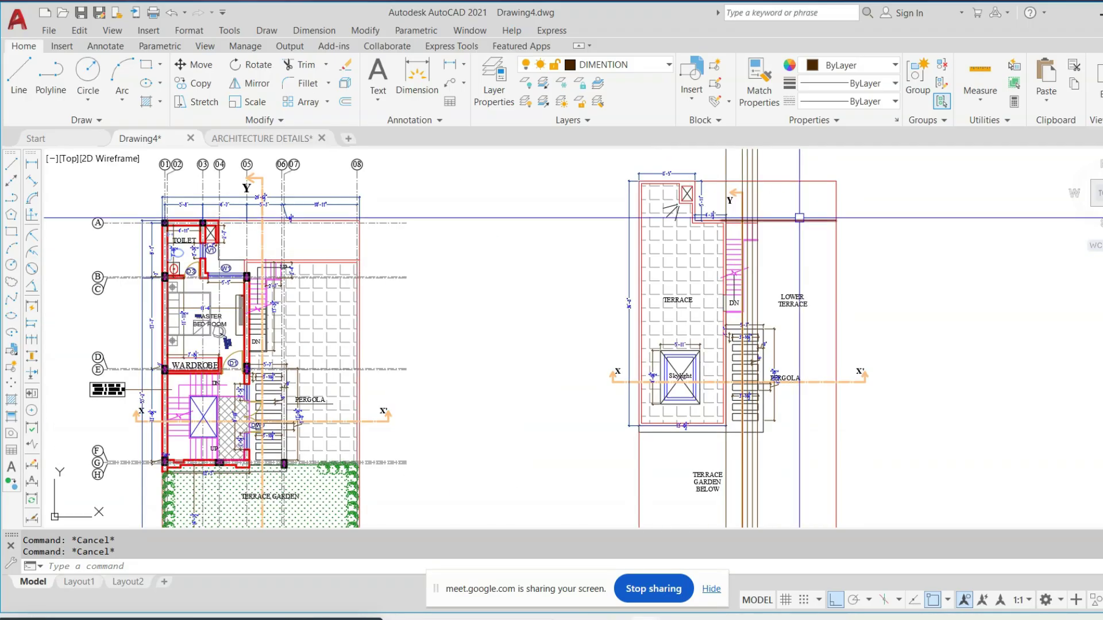
scroll(402, 288, "down", 6)
scroll(386, 282, "up", 10)
scroll(446, 276, "down", 8)
scroll(460, 273, "up", 6)
scroll(463, 272, "down", 5)
Try to offset the base line beside the terrace block 10 inches upward for the first stair riser
scroll(622, 411, "up", 10)
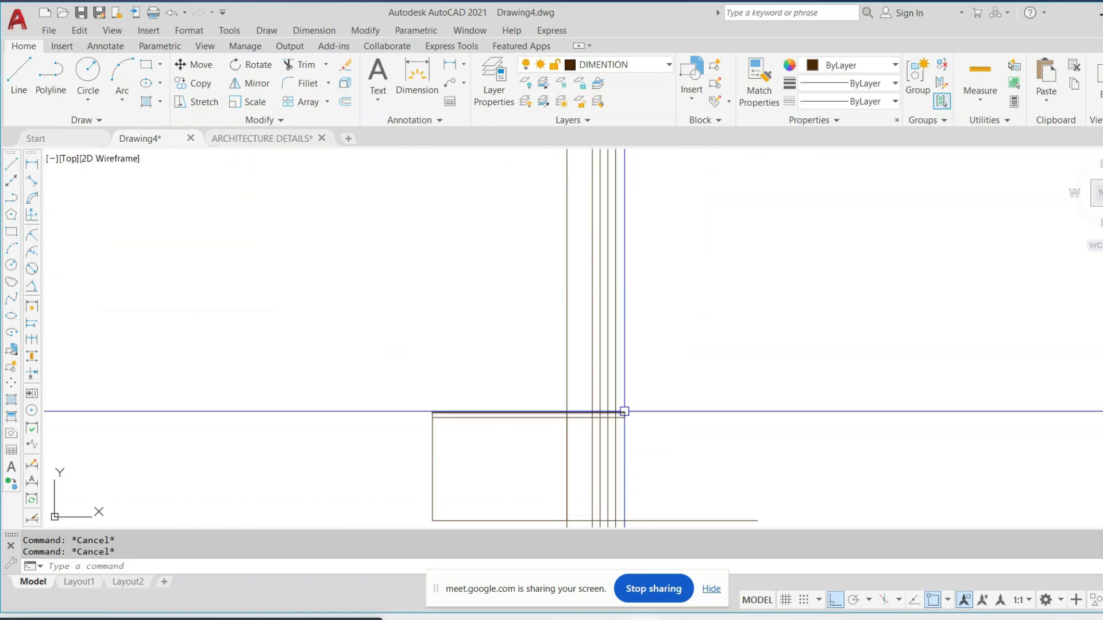
scroll(576, 390, "up", 5)
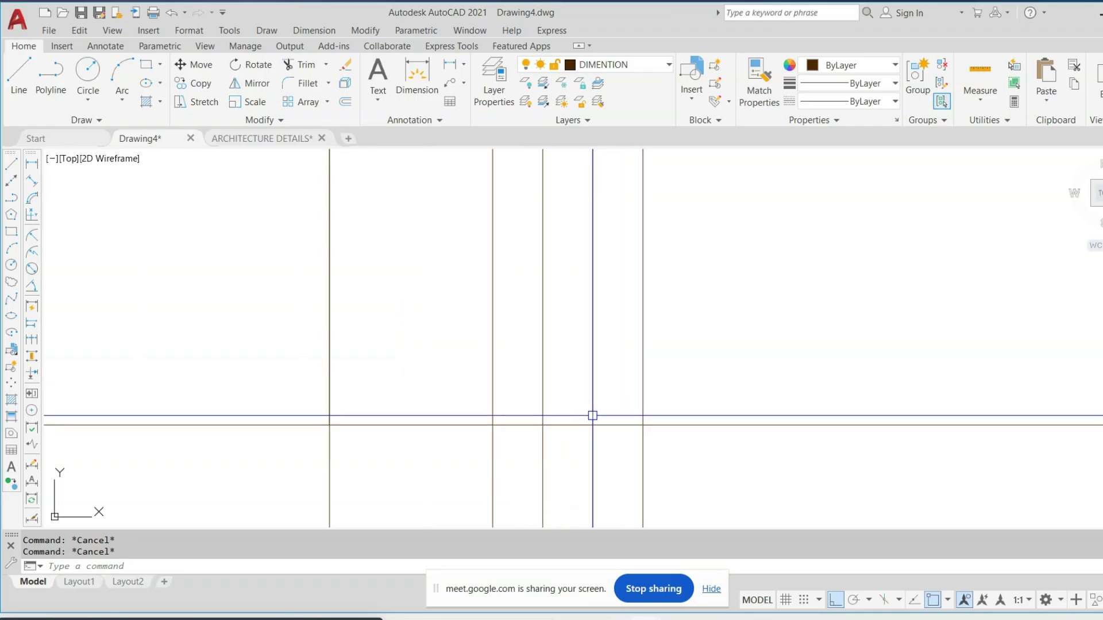
type("10")
key("Return")
left_click(665, 425)
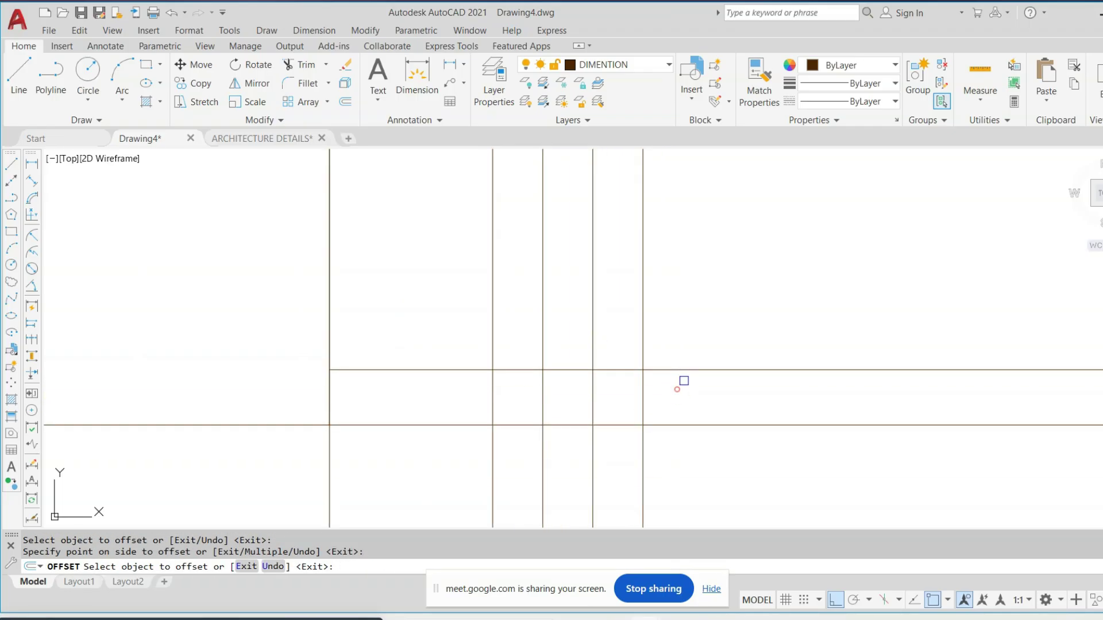
key("Escape")
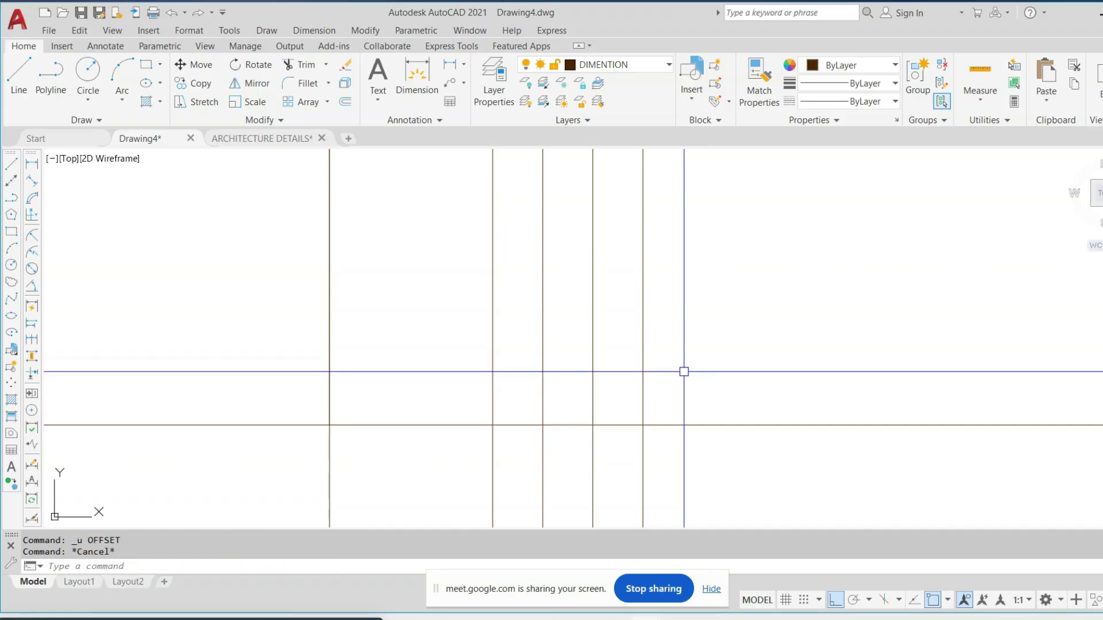
Offset the base line upward four times in succession at equal riser spacing
left_click(671, 425)
left_click(671, 402)
left_click(672, 386)
left_click(676, 359)
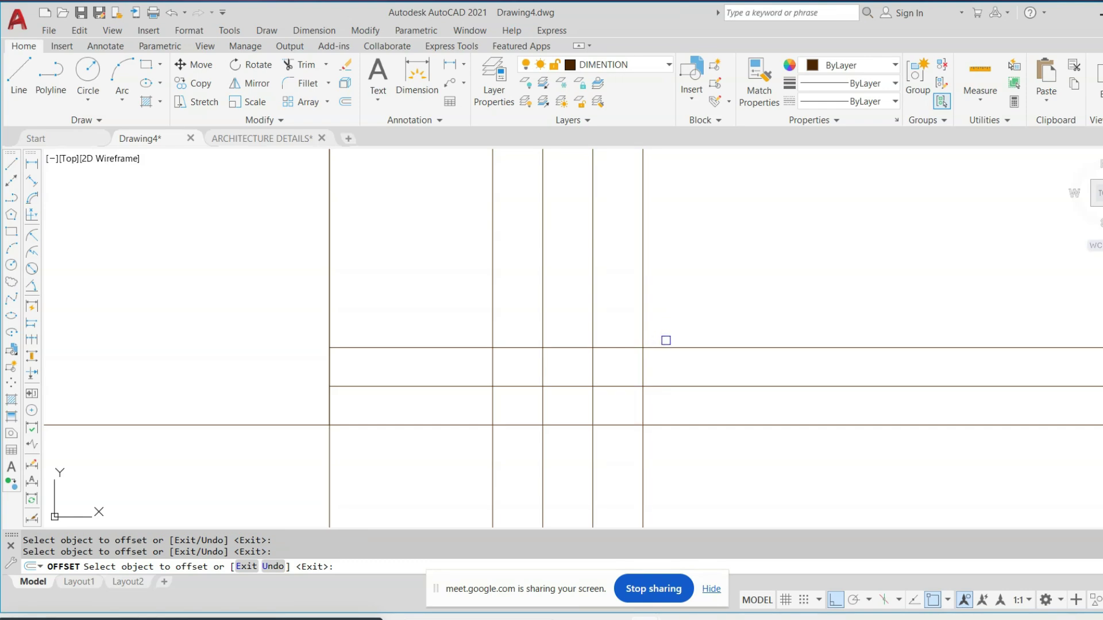
left_click(680, 346)
left_click(701, 305)
left_click(701, 306)
left_click(718, 266)
key("Escape")
Examine the stair's upper steps in the terrace plan against the projected tread lines
scroll(655, 379, "down", 6)
scroll(561, 291, "up", 2)
scroll(512, 380, "down", 1)
scroll(489, 347, "up", 6)
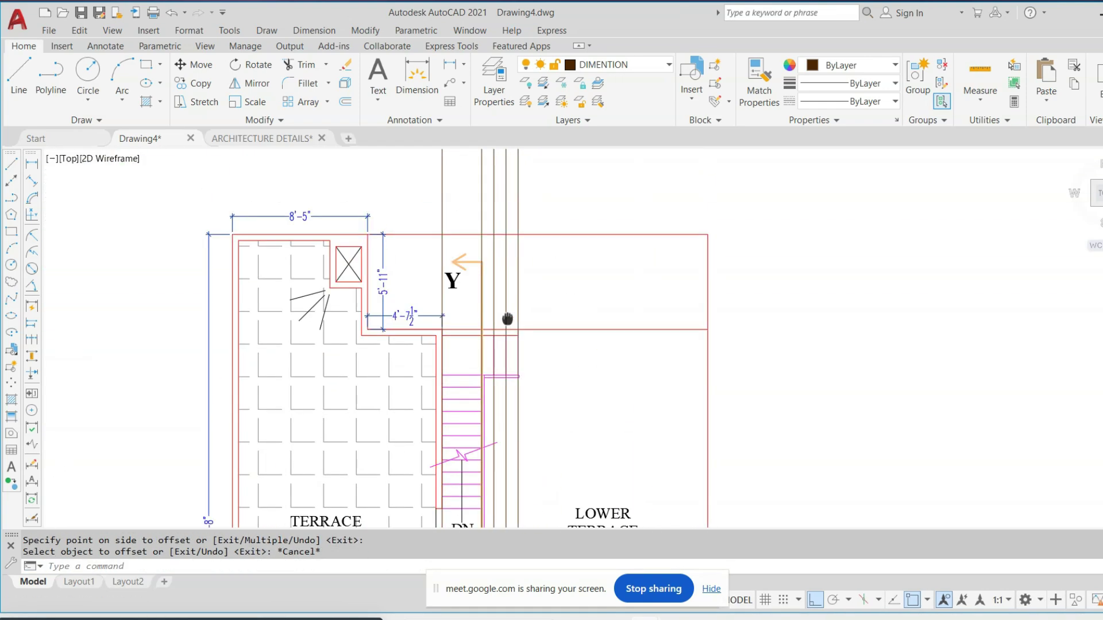
scroll(488, 347, "up", 5)
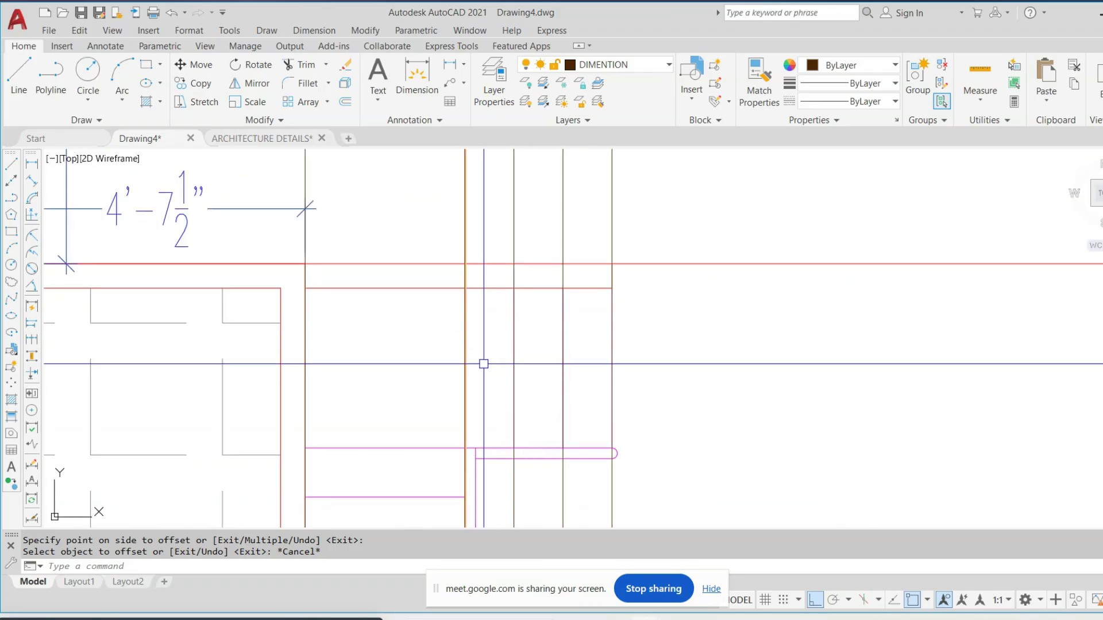
scroll(484, 364, "down", 8)
scroll(492, 446, "up", 8)
middle_click_drag(435, 175, 515, 325)
Trim the horizontal riser lines where they run past the outermost vertical tread line
scroll(509, 190, "up", 6)
middle_click_drag(731, 304, 610, 262)
type("t")
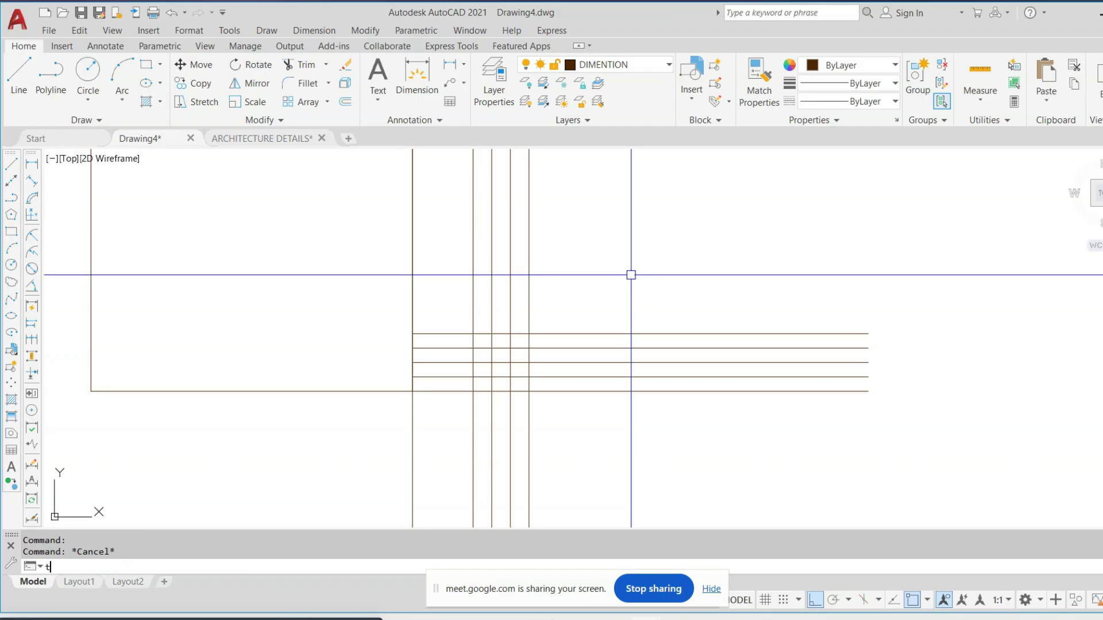
type("r")
key("Return")
left_click(738, 261)
left_click(675, 470)
scroll(487, 328, "up", 4)
key("Escape")
key("Escape")
middle_click_drag(557, 458, 624, 376)
key("Escape")
scroll(590, 415, "up", 1)
Trim the vertical tread lines below the base line of the stair
type("t")
key("Return")
key("Escape")
key("Escape")
key("Escape")
scroll(596, 416, "down", 1)
scroll(612, 429, "up", 2)
type("tr")
key("Return")
key("Return")
left_click(751, 446)
left_click(131, 500)
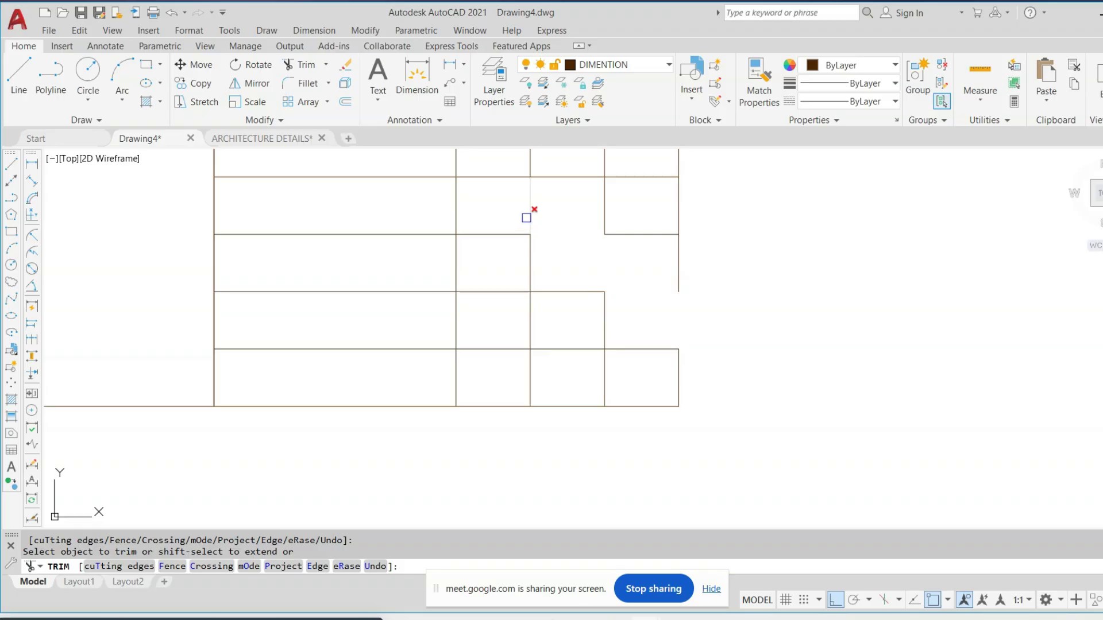
Trim the surplus grid segments above the steps to leave the stepped profile of the stair's side flight
left_click(526, 218)
middle_click_drag(468, 235, 519, 280)
middle_click_drag(758, 201, 733, 259)
left_click(734, 259)
left_click(532, 266)
left_click(598, 266)
left_click(520, 292)
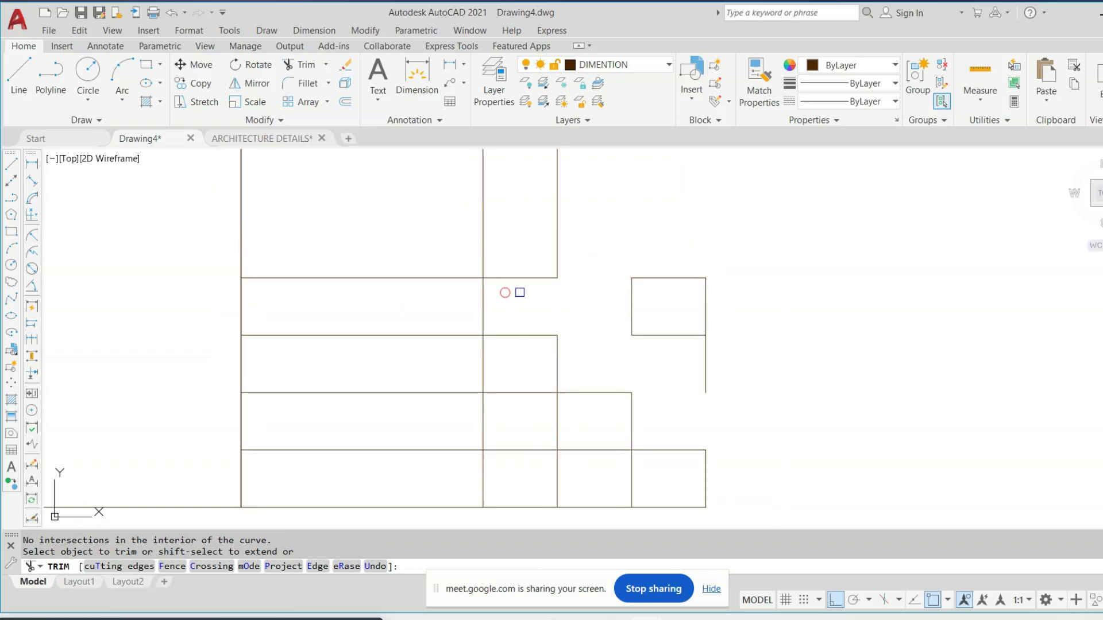
left_click(781, 240)
left_click(636, 388)
key("Escape")
key("Escape")
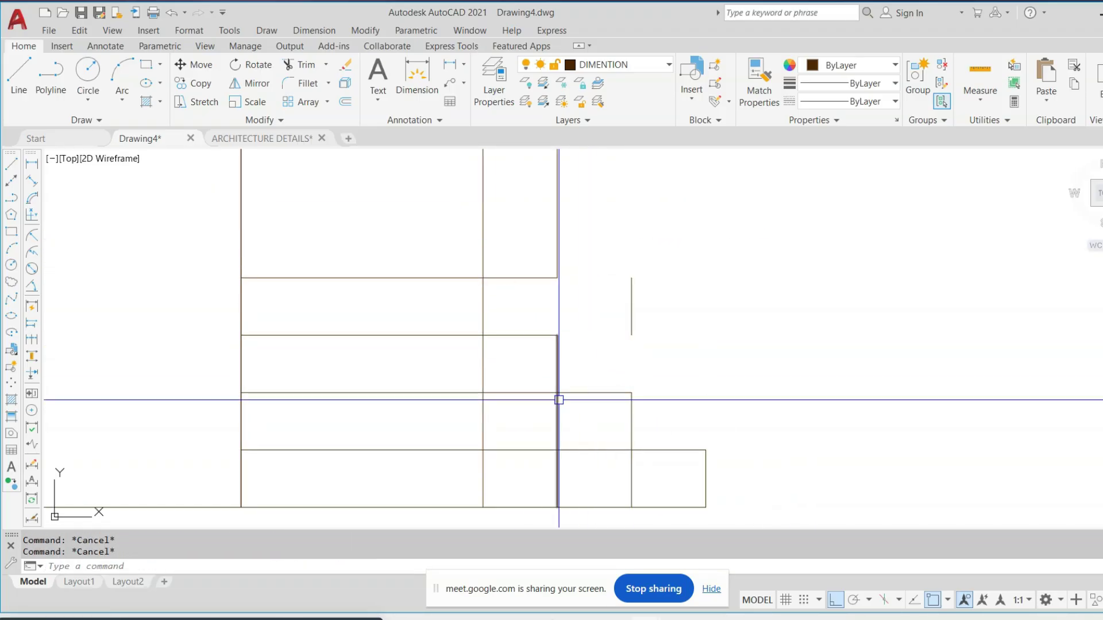
Draw a diagonal line from the inner end of the top tread to the foot of the lowest step
type("l")
key("Return")
left_click(483, 335)
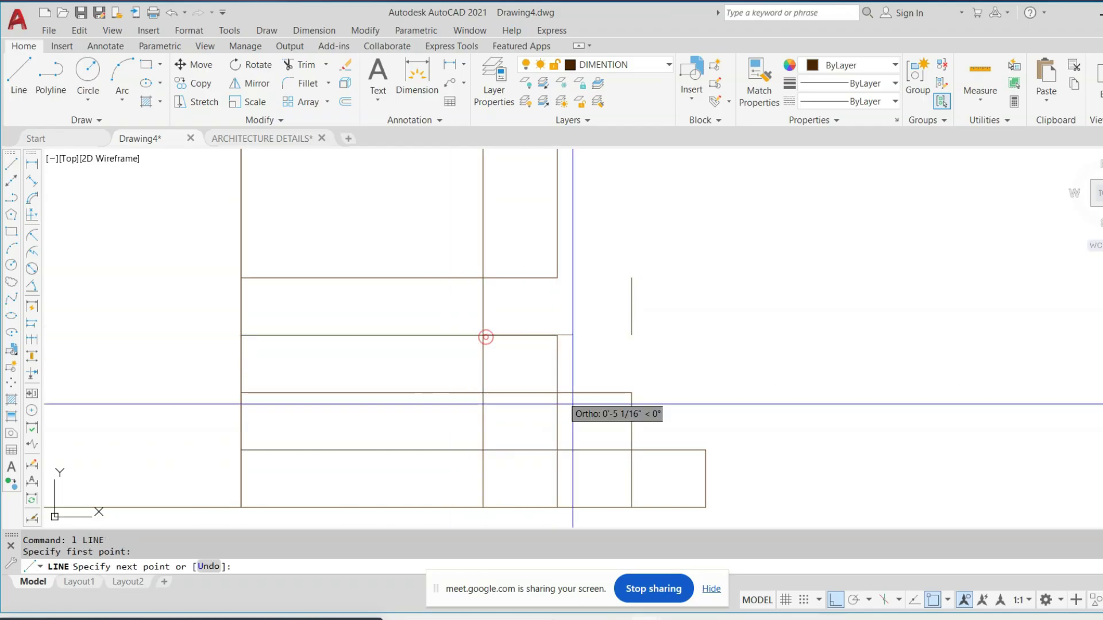
left_click(705, 507)
key("Escape")
Trim the tread and riser lines that extend below the stair's diagonal
middle_click_drag(512, 421, 523, 388)
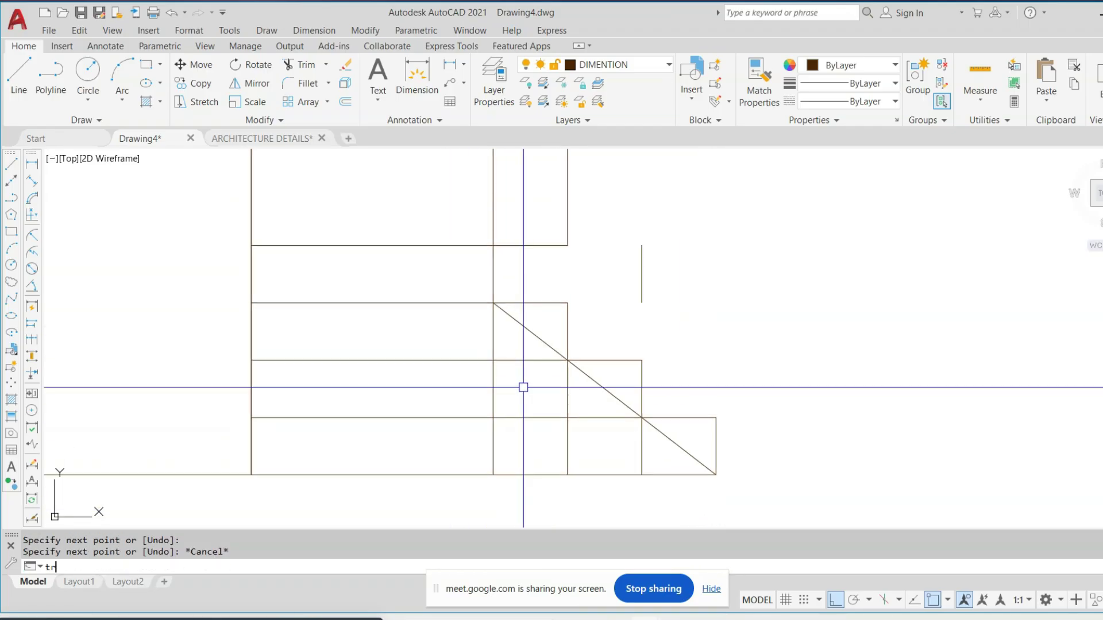
key("Return")
left_click(521, 350)
left_click(571, 418)
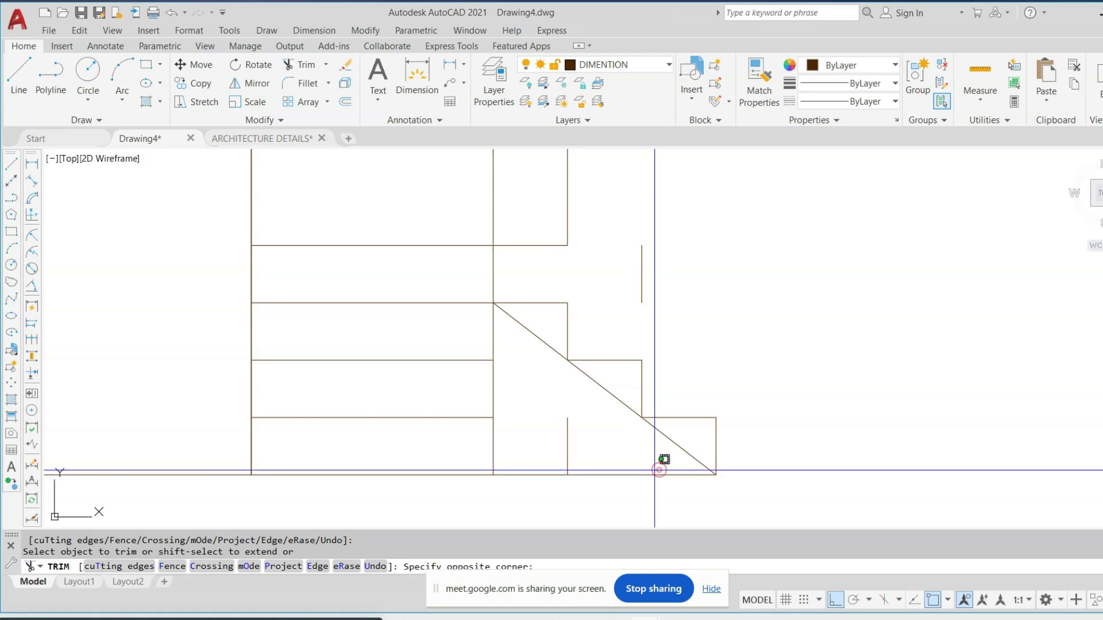
key("Escape")
Erase the leftover vertical segments below the diagonal and above the middle step
left_click(593, 421)
left_click(542, 453)
type("e")
middle_click_drag(646, 264, 642, 299)
left_click(707, 266)
left_click(611, 318)
type("e")
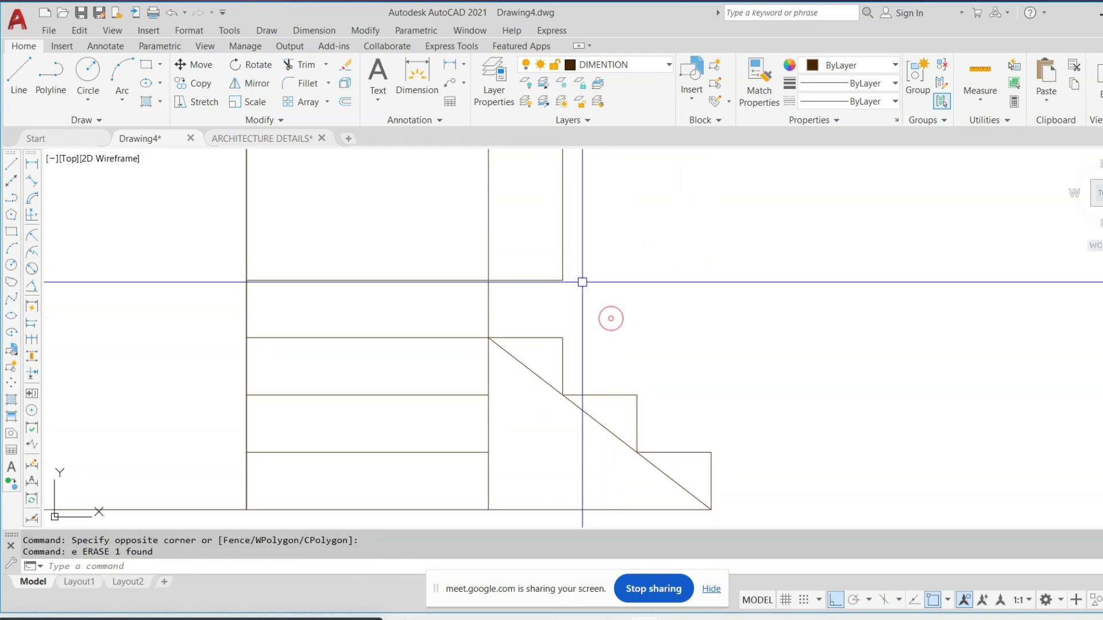
middle_click_drag(548, 341, 548, 344)
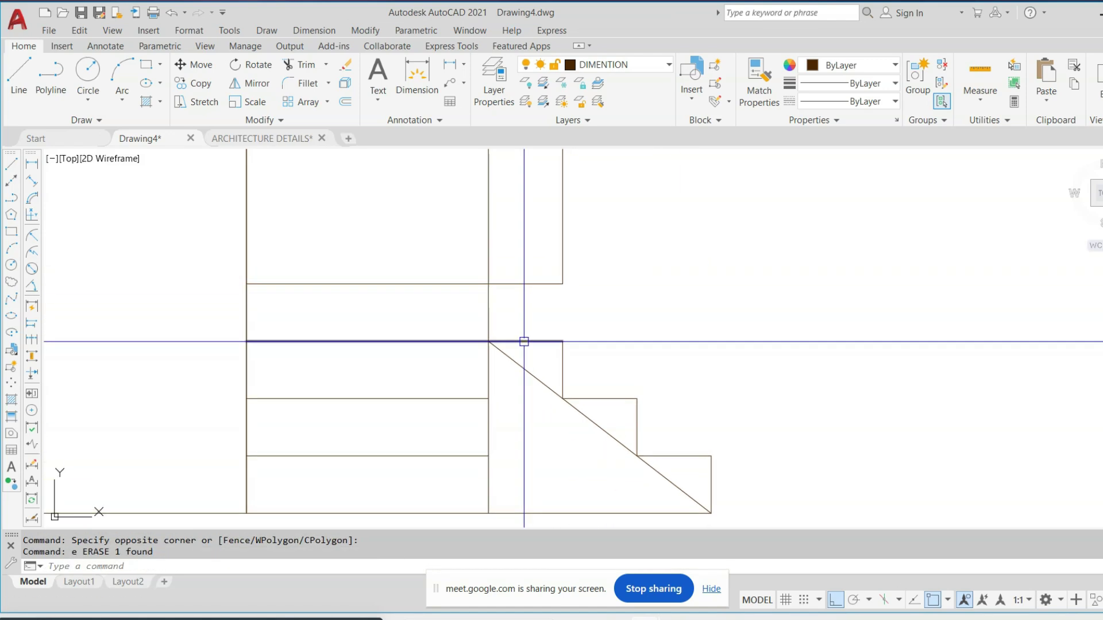
Trim the uppermost riser line back to the flight's edge, and erase the stray vertical line above the top step
middle_click_drag(473, 320, 481, 343)
type("tr")
left_click(580, 242)
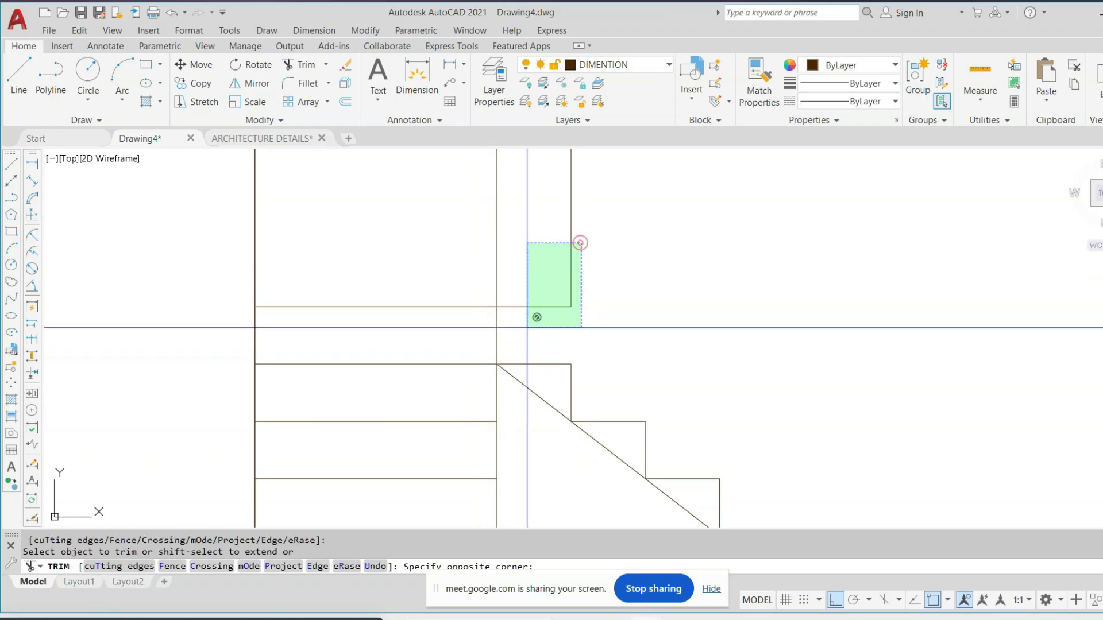
left_click(527, 327)
key("Escape")
left_click(601, 249)
left_click(542, 297)
type("e")
key("Return")
key("Escape")
key("Escape")
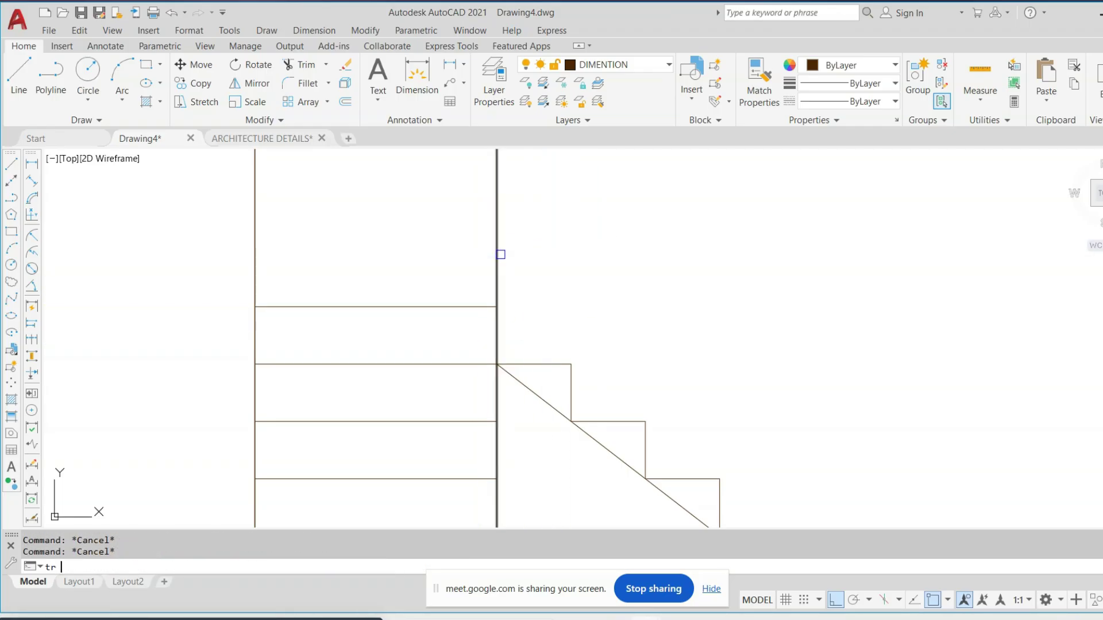
Trim the flight's outer edge line above the uppermost riser line
left_click(500, 255)
left_click(456, 278)
left_click(573, 306)
scroll(574, 306, "down", 3)
key("Escape")
Examine the treads and landing of the DN flight in the terrace plan, and compare them with the stair elevation
middle_click_drag(605, 361, 603, 367)
scroll(551, 386, "up", 5)
scroll(551, 384, "down", 16)
middle_click_drag(602, 236, 579, 306)
scroll(477, 234, "up", 10)
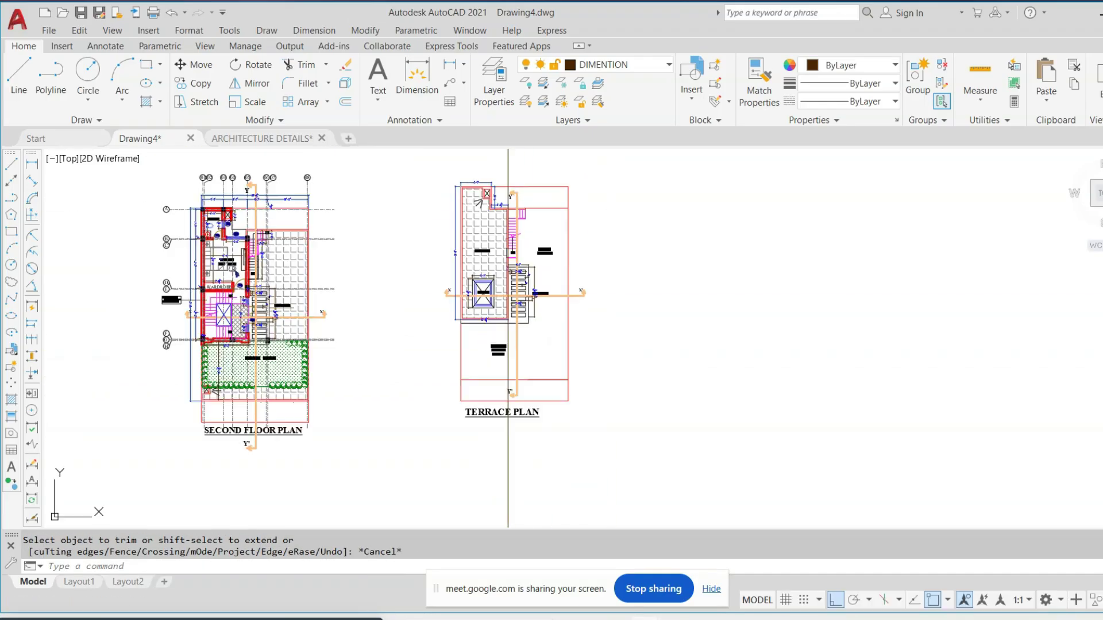
scroll(476, 235, "down", 4)
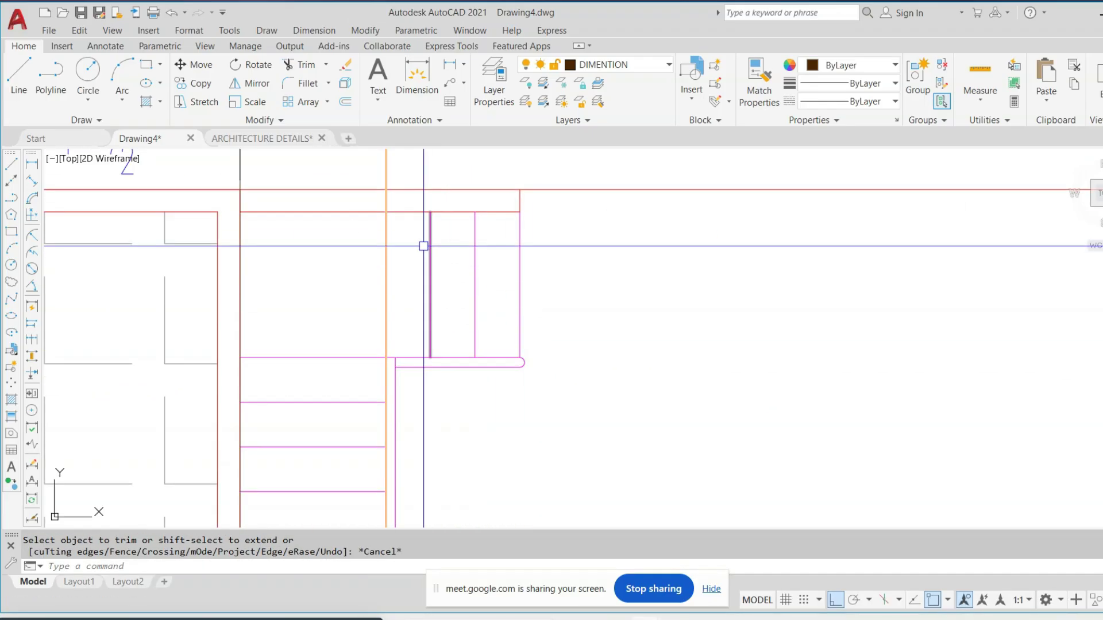
scroll(354, 270, "up", 3)
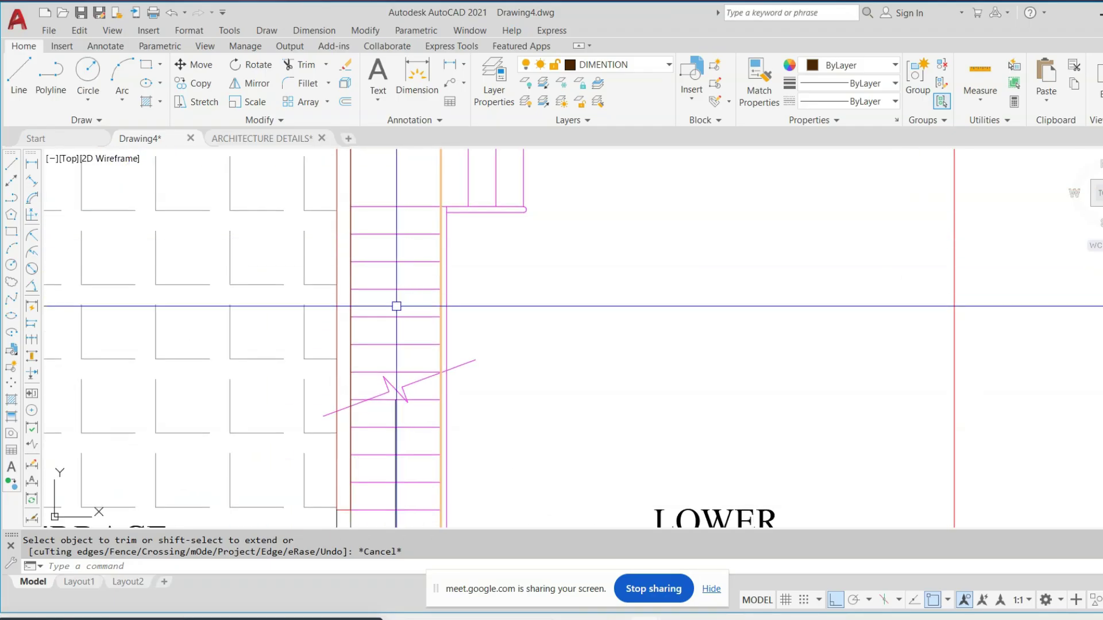
middle_click_drag(389, 362, 413, 265)
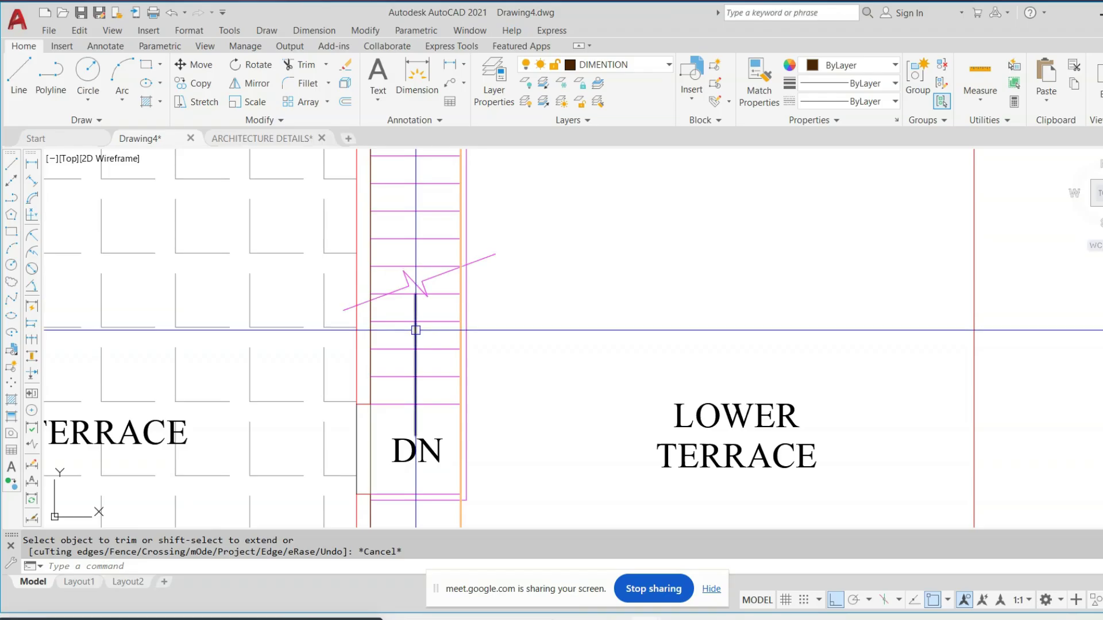
scroll(416, 355, "down", 3)
scroll(417, 413, "down", 3)
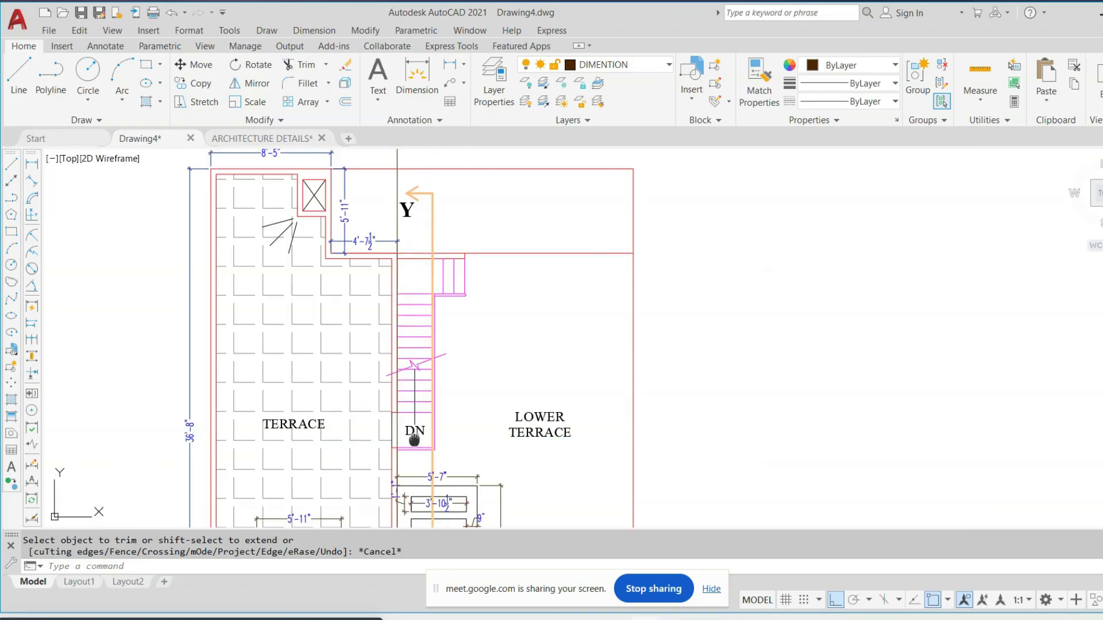
middle_click_drag(419, 430, 438, 310)
scroll(436, 309, "down", 3)
scroll(436, 309, "down", 5)
scroll(455, 447, "up", 10)
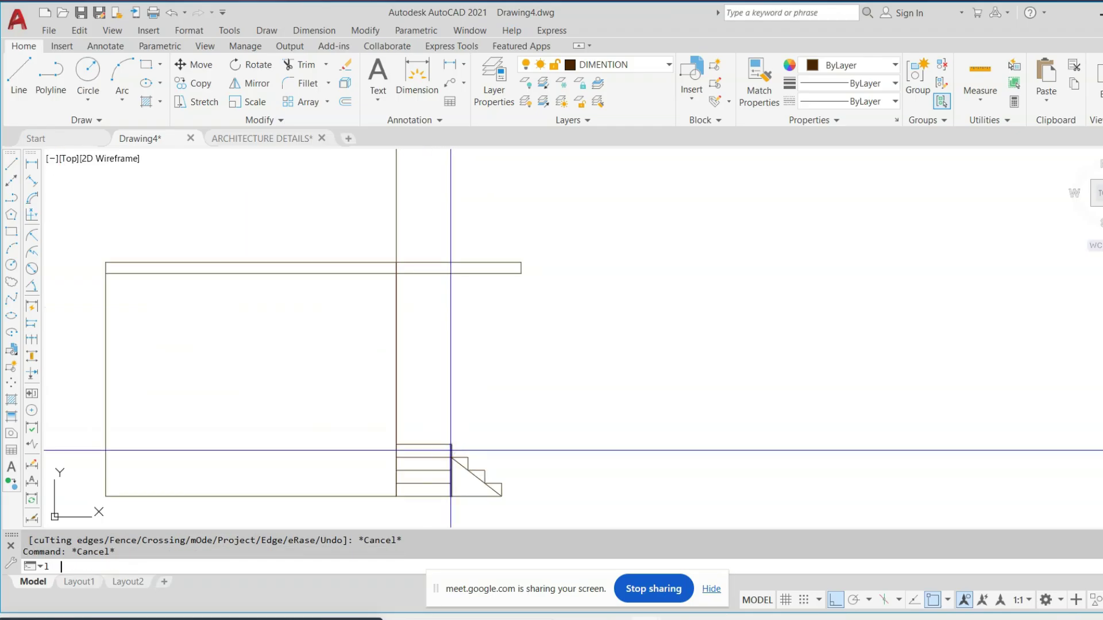
Draw a vertical line from the outer end of the flight's top step up to the roof slab
key("Return")
scroll(451, 451, "up", 2)
left_click(451, 441)
middle_click_drag(450, 230, 450, 421)
left_click(451, 273)
key("Escape")
middle_click_drag(429, 370, 472, 282)
scroll(471, 282, "down", 2)
Remove the portions of the vertical stair lines that extend above the roof slab
key("Escape")
key("Return")
key("Return")
left_click(517, 239)
left_click(377, 254)
key("Escape")
key("Escape")
key("Return")
key("Return")
left_click(557, 224)
left_click(395, 252)
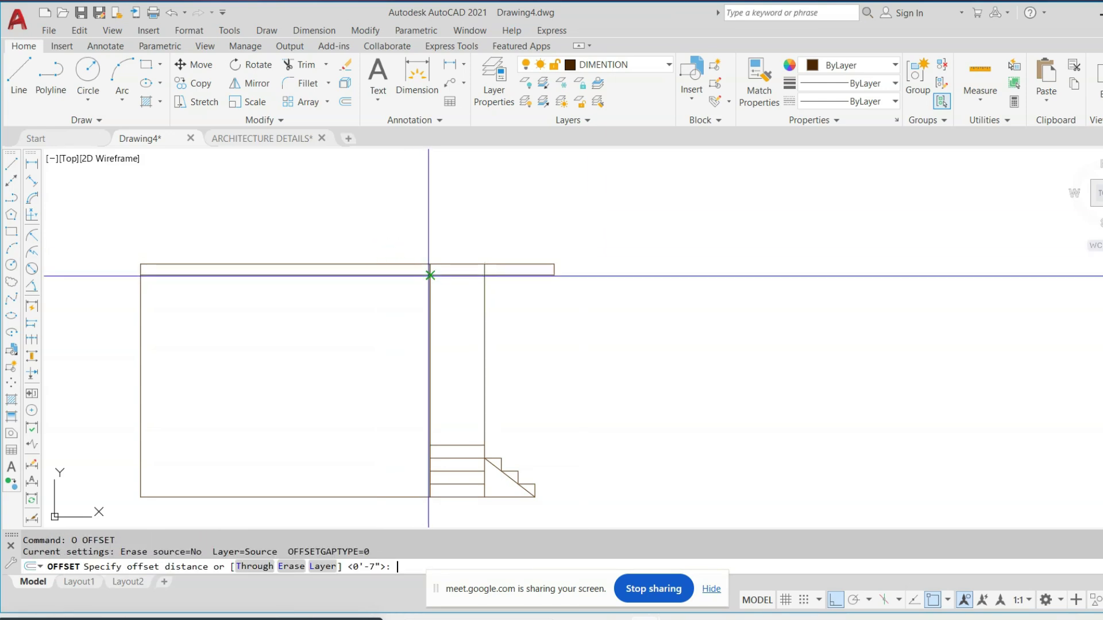
Offset the flight's top tread line upward repeatedly at 7-inch spacing to fill the flight with treads up to the roof slab
scroll(471, 389, "up", 2)
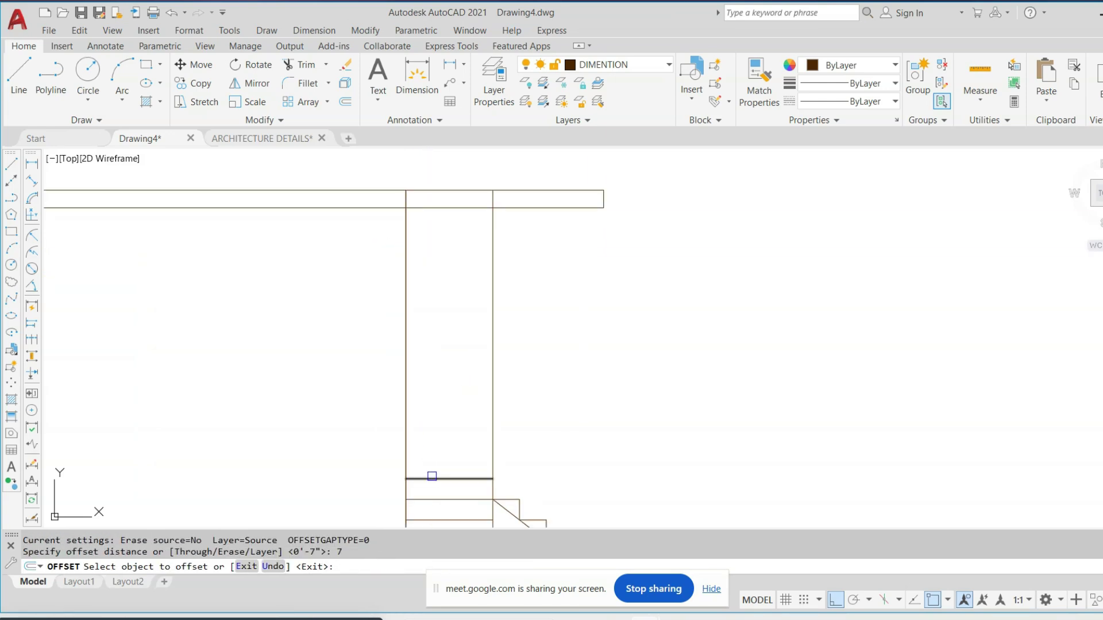
left_click(432, 478)
left_click(431, 438)
left_click(437, 458)
left_click(448, 410)
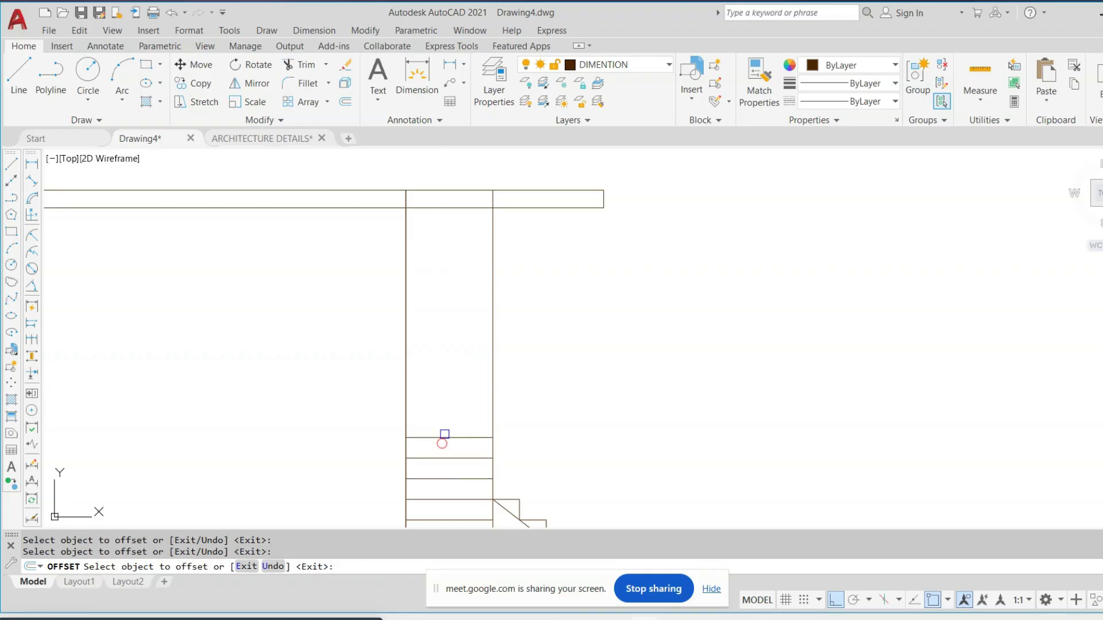
left_click(440, 439)
left_click(440, 427)
left_click(441, 417)
left_click(443, 402)
left_click(447, 375)
left_click(445, 344)
left_click(443, 341)
left_click(440, 334)
left_click(440, 321)
left_click(440, 295)
left_click(451, 268)
left_click(447, 256)
left_click(452, 236)
key("Escape")
Copy the whole staircase, including the side steps, from the terrace elevation to a spot beside the stacked building elevation
scroll(453, 236, "down", 4)
middle_click_drag(468, 300, 499, 308)
key("Escape")
middle_click_drag(446, 371, 503, 378)
scroll(503, 378, "down", 4)
scroll(489, 327, "up", 2)
left_click(506, 278)
scroll(545, 416, "up", 2)
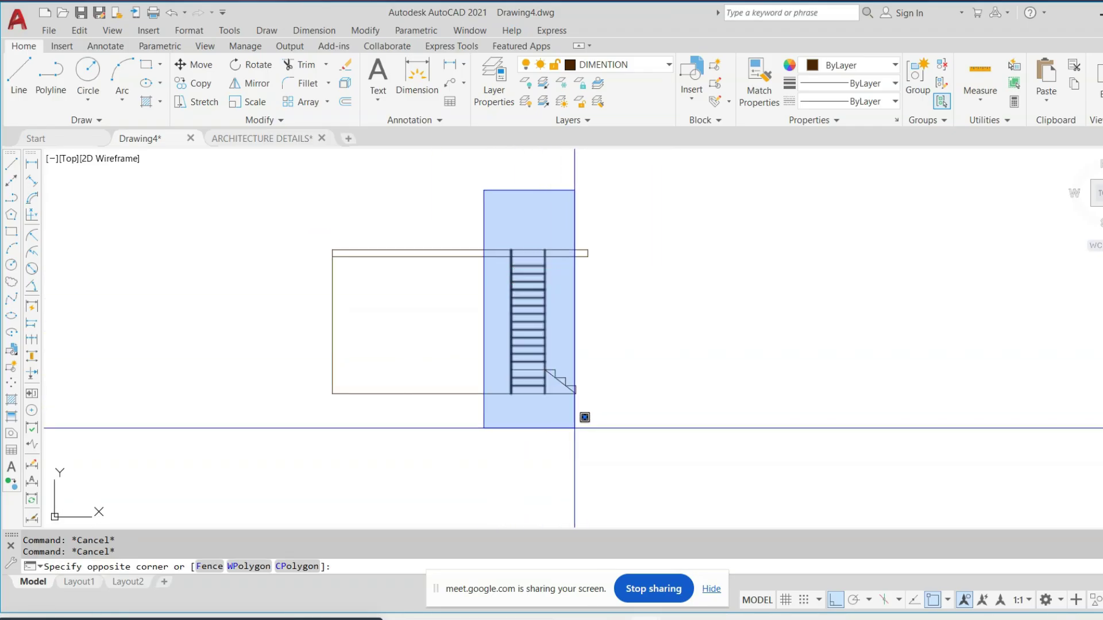
left_click(578, 441)
type("co")
key("Return")
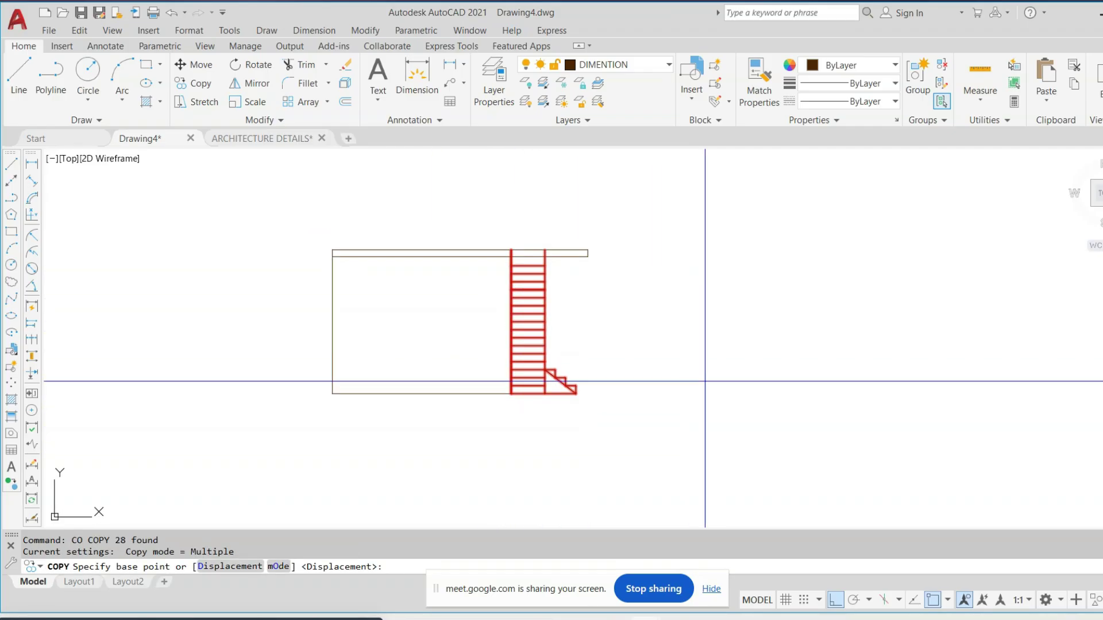
scroll(586, 245, "up", 4)
left_click(617, 274)
scroll(689, 334, "down", 5)
scroll(554, 327, "up", 4)
scroll(396, 350, "down", 5)
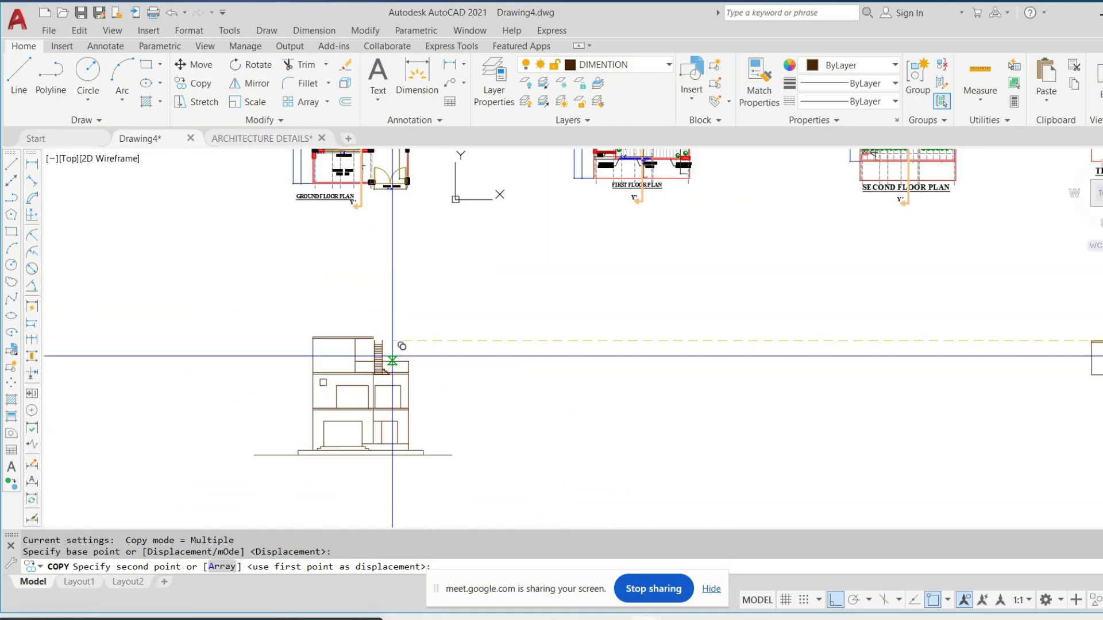
scroll(332, 310, "up", 5)
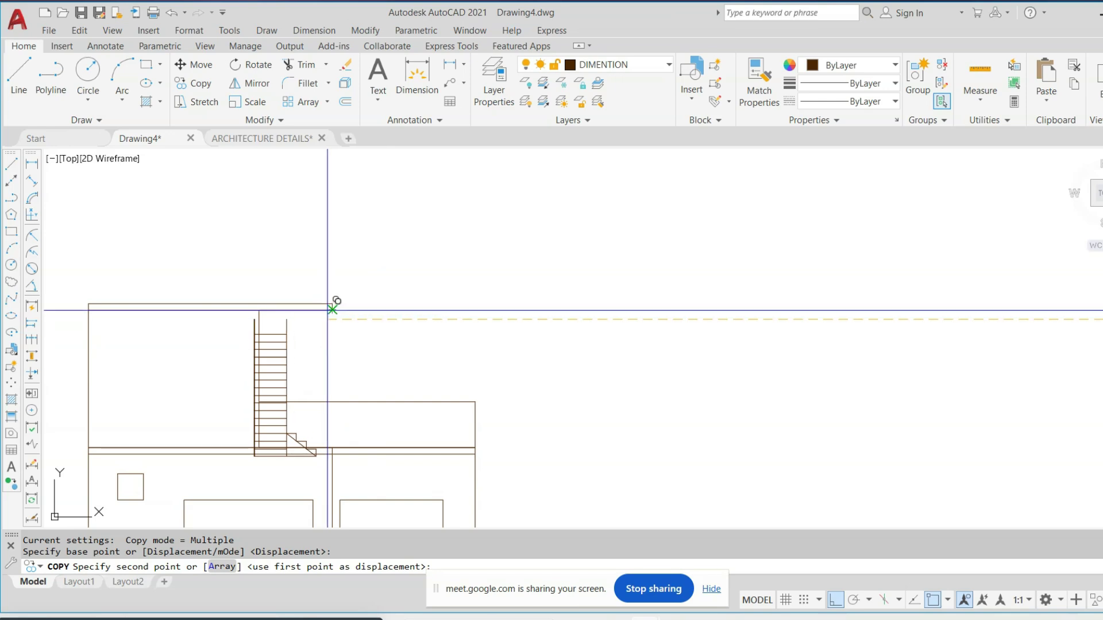
left_click(712, 311)
key("Escape")
Move the copied staircase by its lower inner corner onto the foot of the top storey's wall in the stacked elevation
left_click(830, 287)
left_click(620, 504)
scroll(635, 476, "up", 4)
type("m")
key("Return")
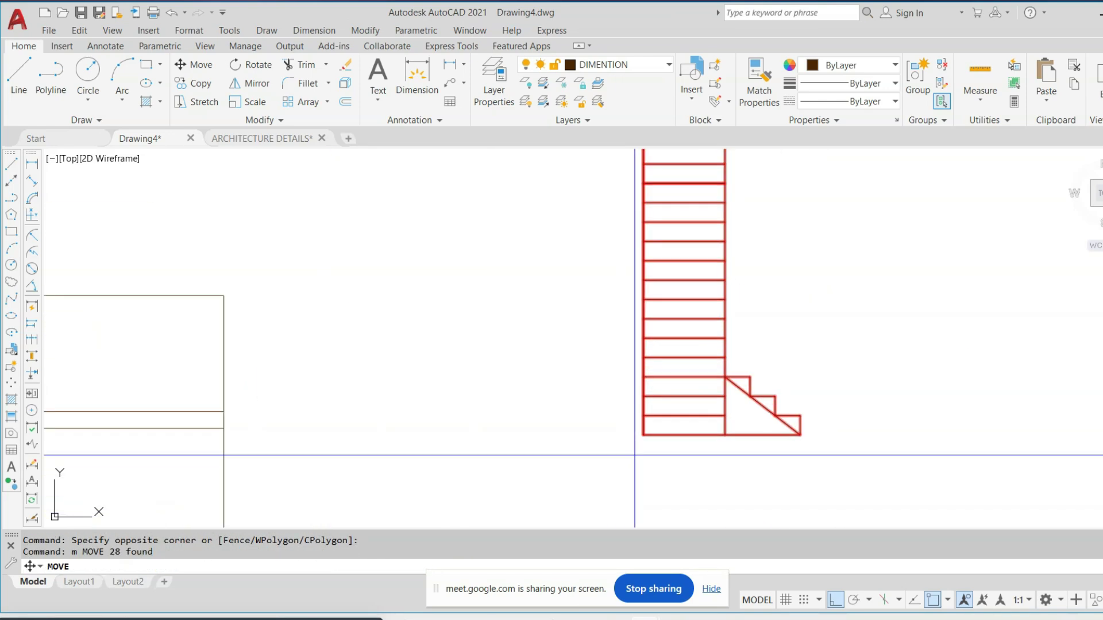
left_click(642, 436)
scroll(641, 436, "down", 4)
scroll(322, 433, "up", 2)
scroll(349, 401, "up", 4)
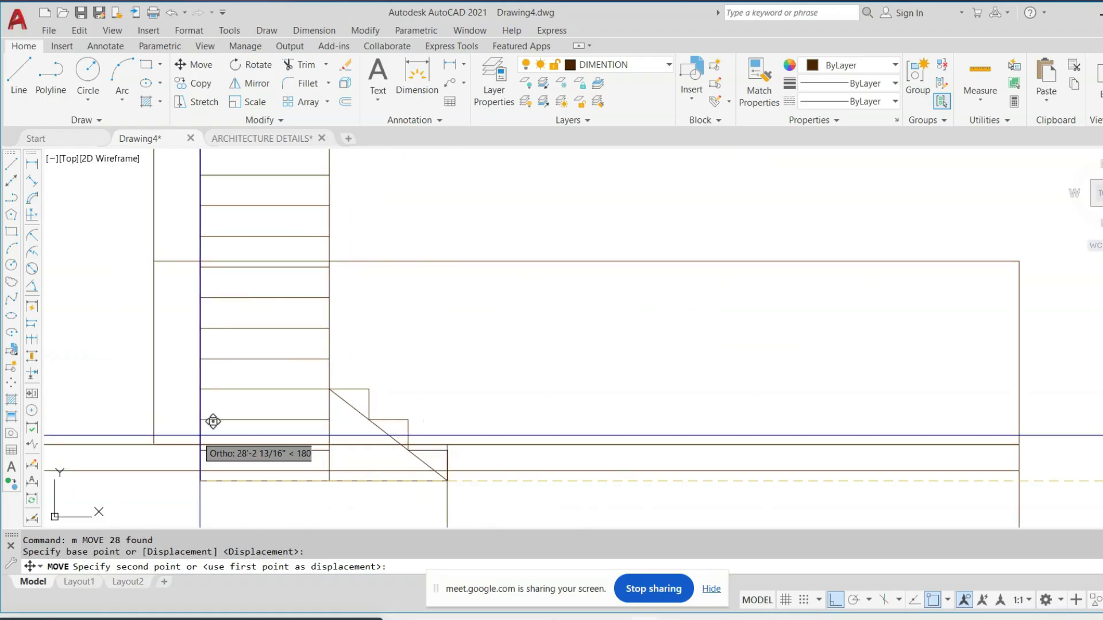
scroll(433, 374, "down", 4)
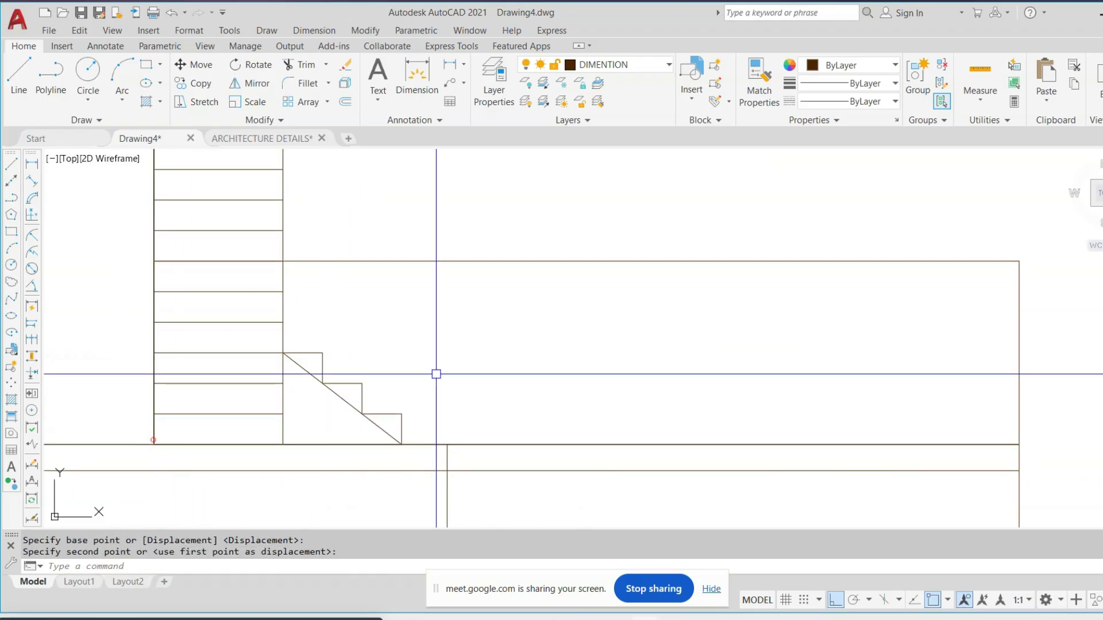
Try to offset the flight's uppermost tread line into the gap under the roof slab
scroll(392, 298, "up", 5)
key("Escape")
type("'")
key("Return")
left_click(352, 276)
left_click(345, 239)
left_click(338, 269)
left_click(342, 256)
Offset the uppermost tread line upward by 7 inches to fill the gap below the roof slab
type("o")
key("Return")
type("7")
key("Return")
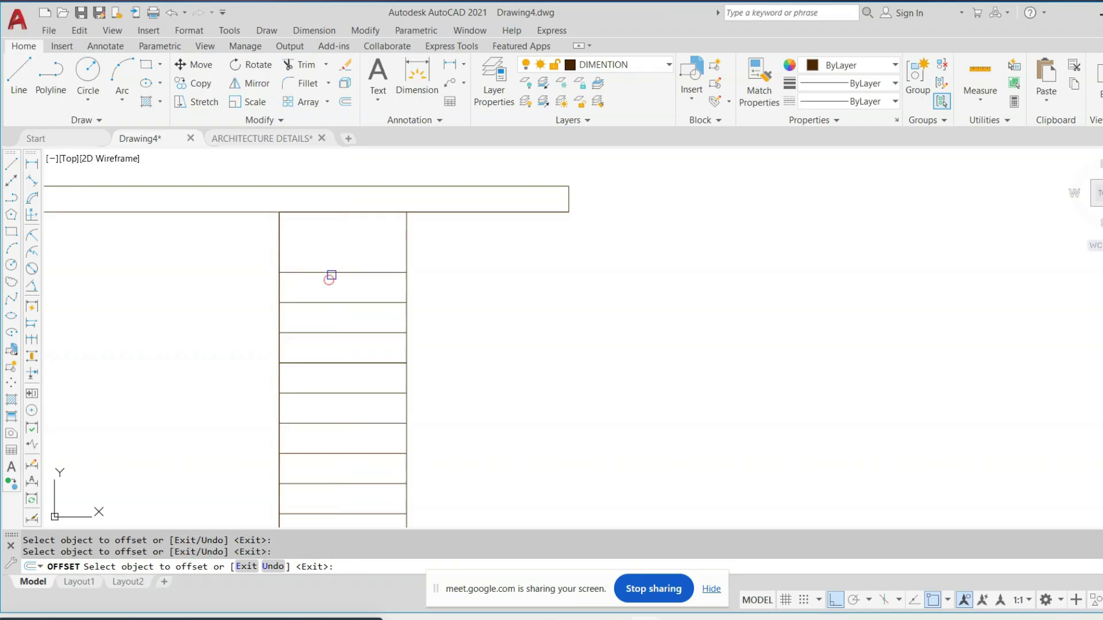
left_click(350, 236)
key("Escape")
Erase the two stray tread lines floating above the building's roof slab
scroll(447, 232, "down", 8)
middle_click_drag(536, 261, 528, 266)
left_click(465, 180)
left_click(339, 202)
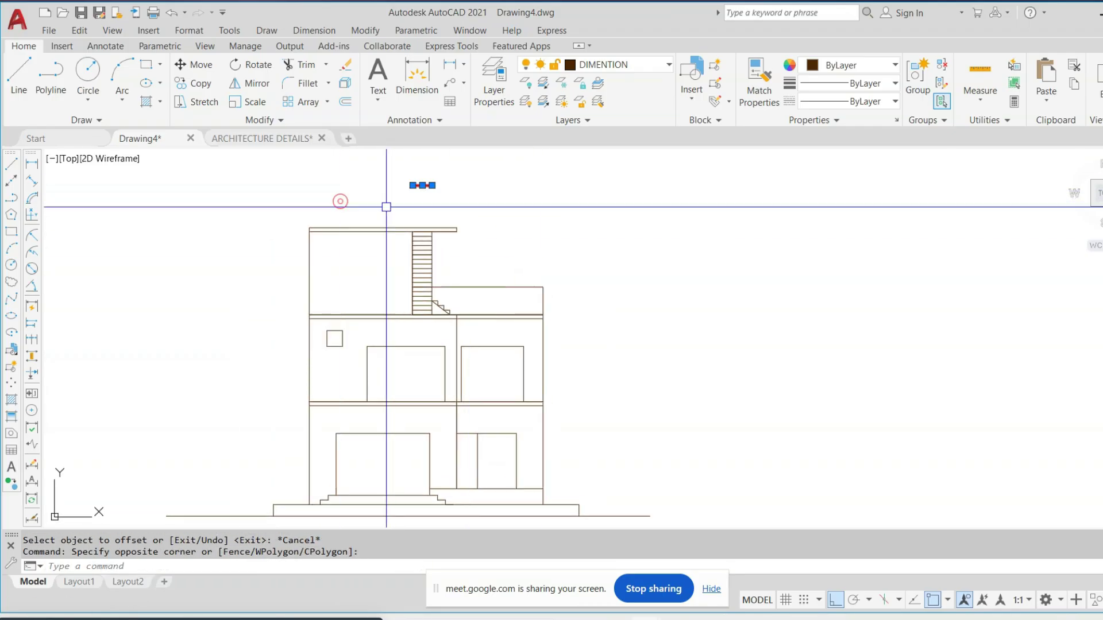
type("e")
middle_click_drag(387, 207, 368, 218)
key("Escape")
Move the terrace elevation with its staircase from below the terrace plan onto the top of the stacked building elevation
scroll(533, 278, "down", 2)
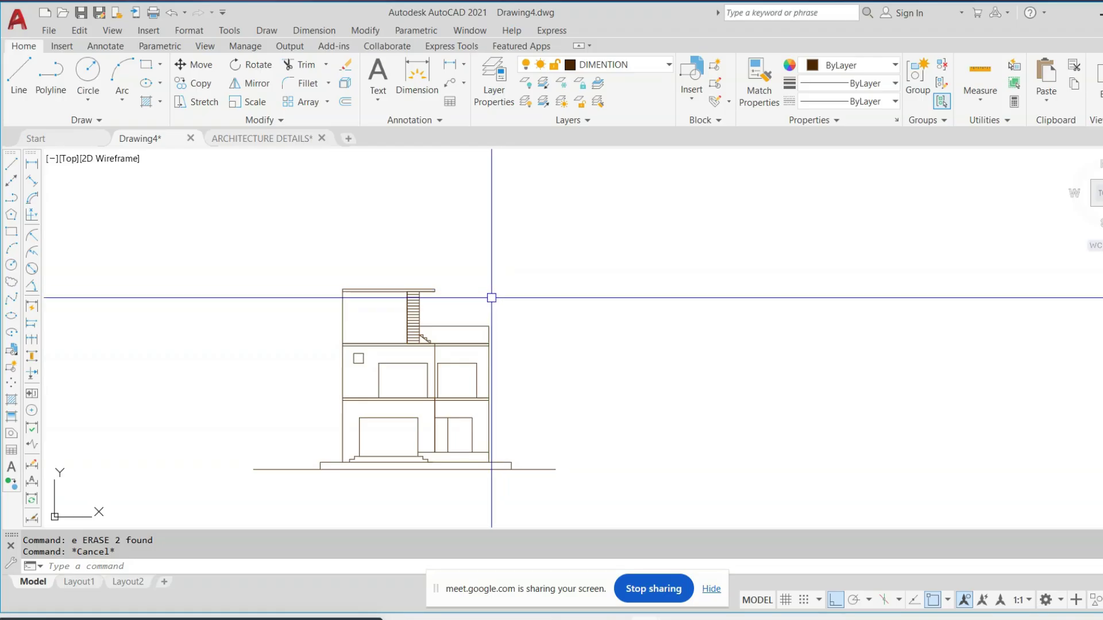
scroll(491, 297, "up", 4)
scroll(448, 347, "down", 6)
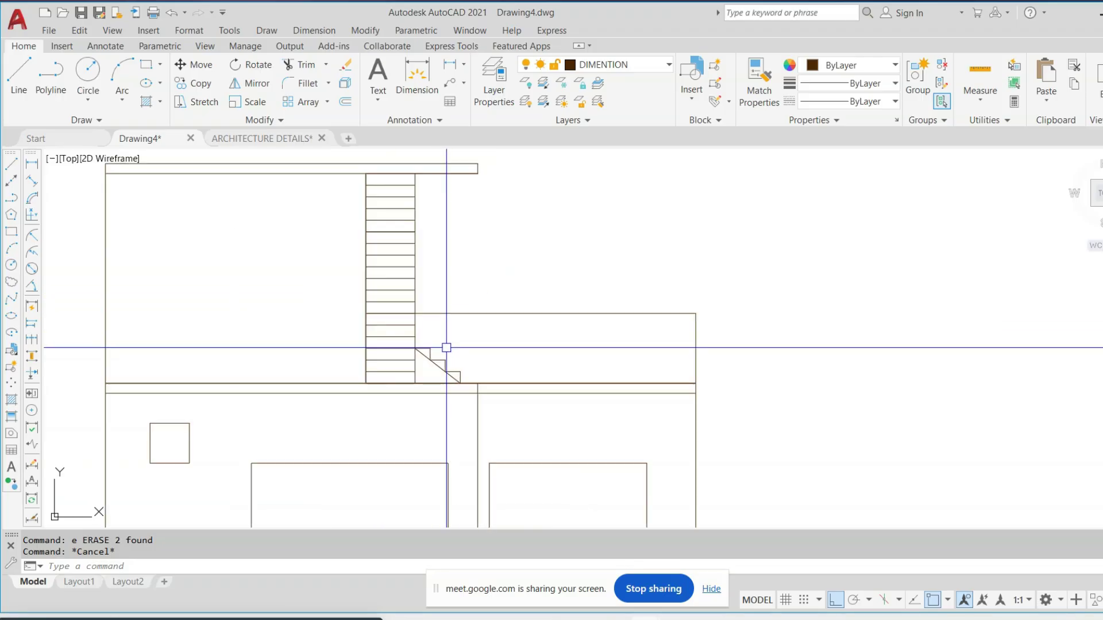
left_click(935, 289)
left_click(791, 417)
scroll(777, 415, "up", 5)
type("m")
key("space")
left_click(864, 311)
scroll(571, 320, "down", 6)
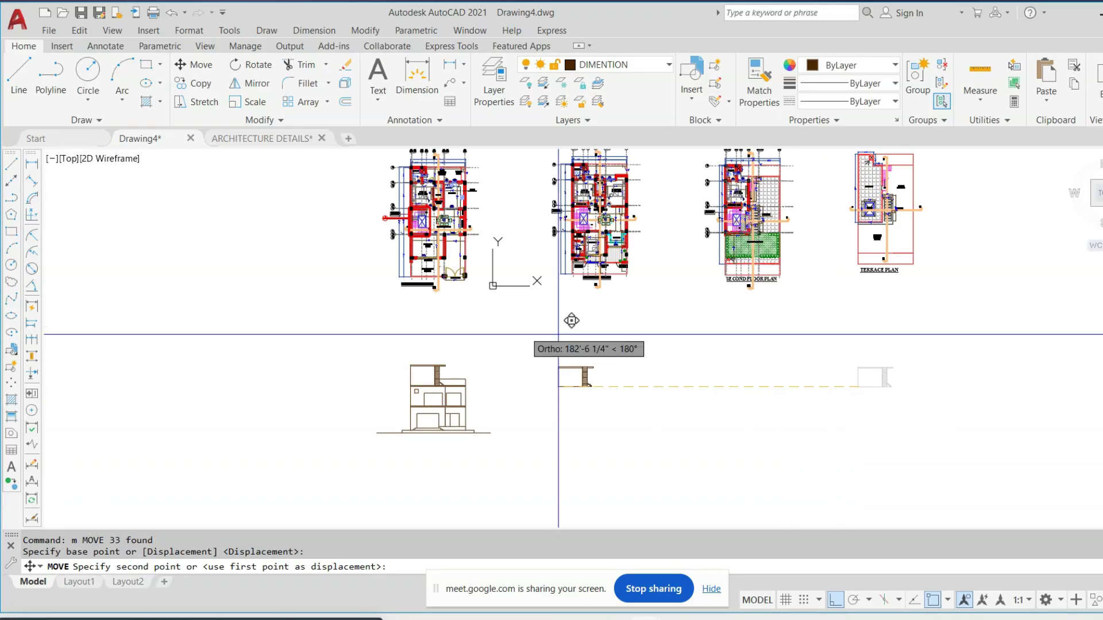
scroll(411, 356, "up", 6)
left_click(454, 338)
middle_click_drag(687, 315, 569, 308)
key("Escape")
middle_click_drag(603, 269, 563, 300)
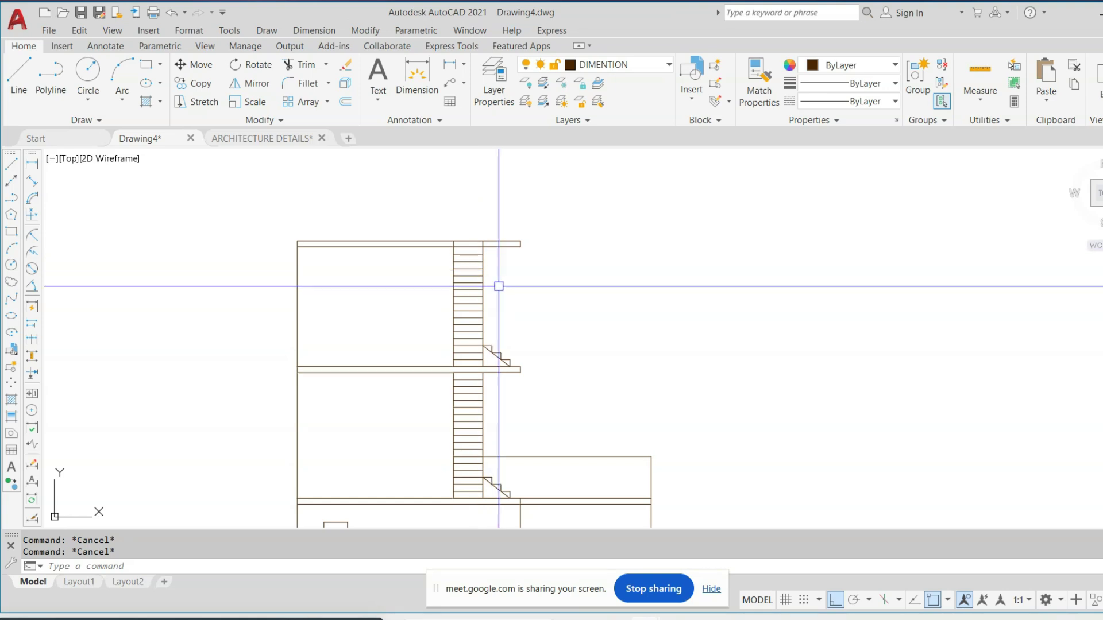
Erase the treads, edge lines and side steps of the staircase in the newly stacked top storey
scroll(478, 274, "up", 5)
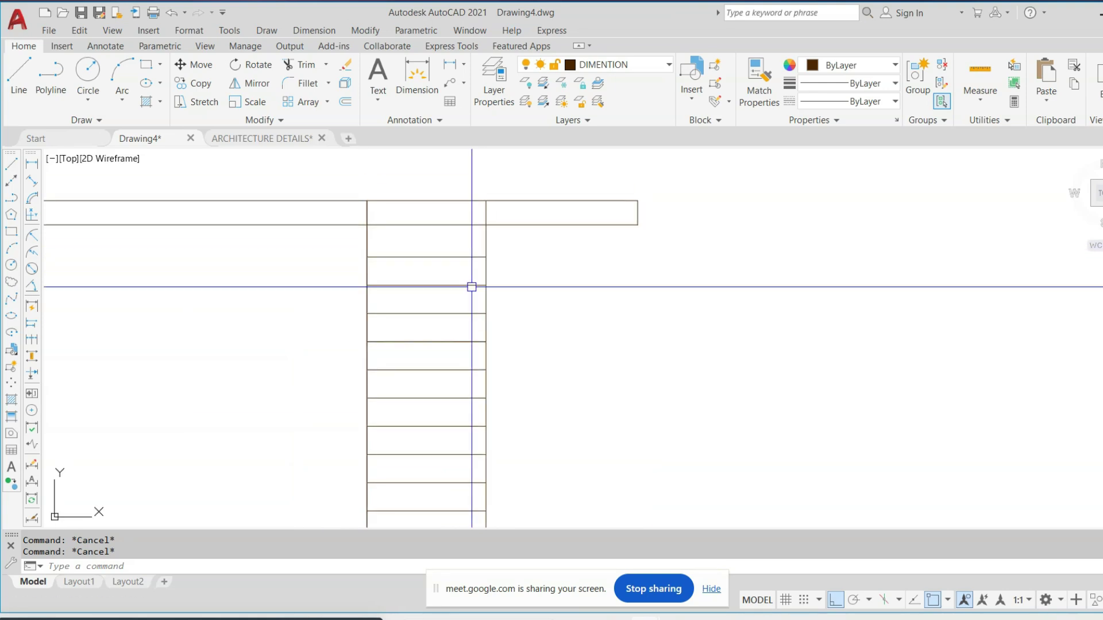
left_click(529, 251)
left_click(258, 377)
type("e")
key("Return")
scroll(473, 327, "down", 3)
left_click(494, 278)
left_click(352, 414)
type("e")
scroll(458, 416, "up", 1)
left_click(552, 394)
left_click(499, 414)
type("e")
scroll(530, 369, "down", 3)
key("Escape")
key("Escape")
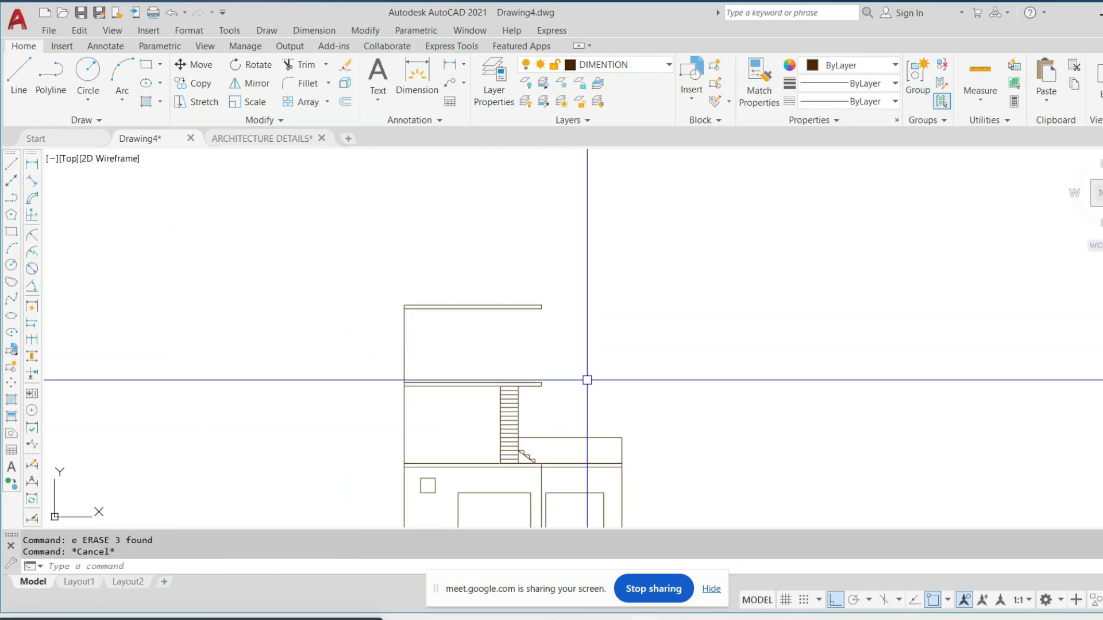
Draw the top storey's missing vertical wall line between the two slabs, in line with the flight's inner edge below
middle_click_drag(586, 379, 545, 374)
type("l")
key("Return")
scroll(467, 357, "up", 4)
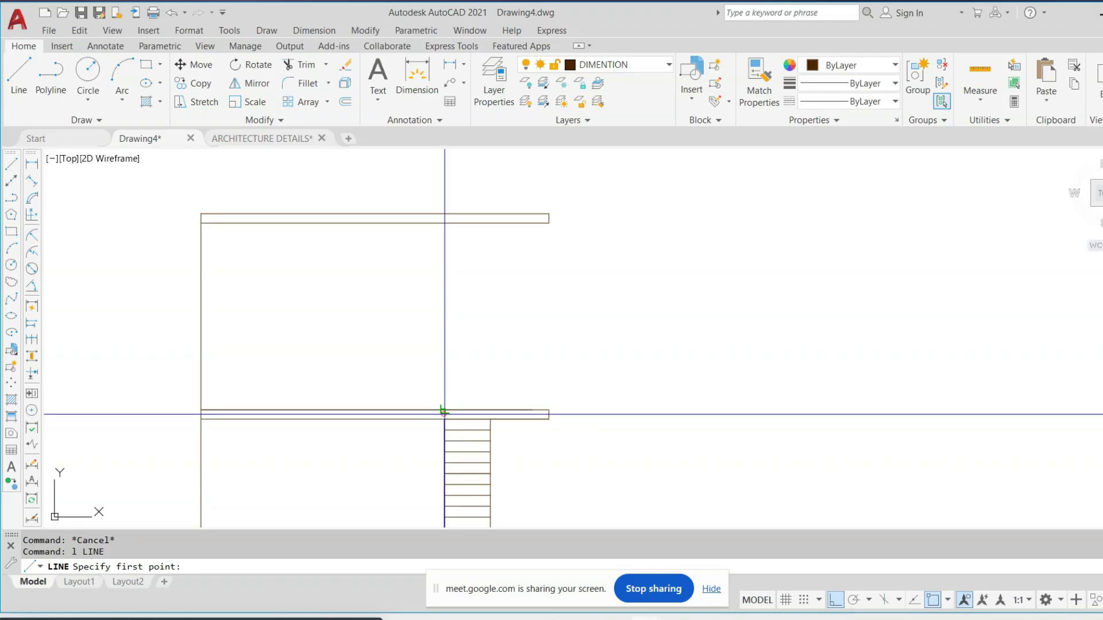
left_click(444, 411)
key("Escape")
key("Escape")
scroll(574, 310, "down", 5)
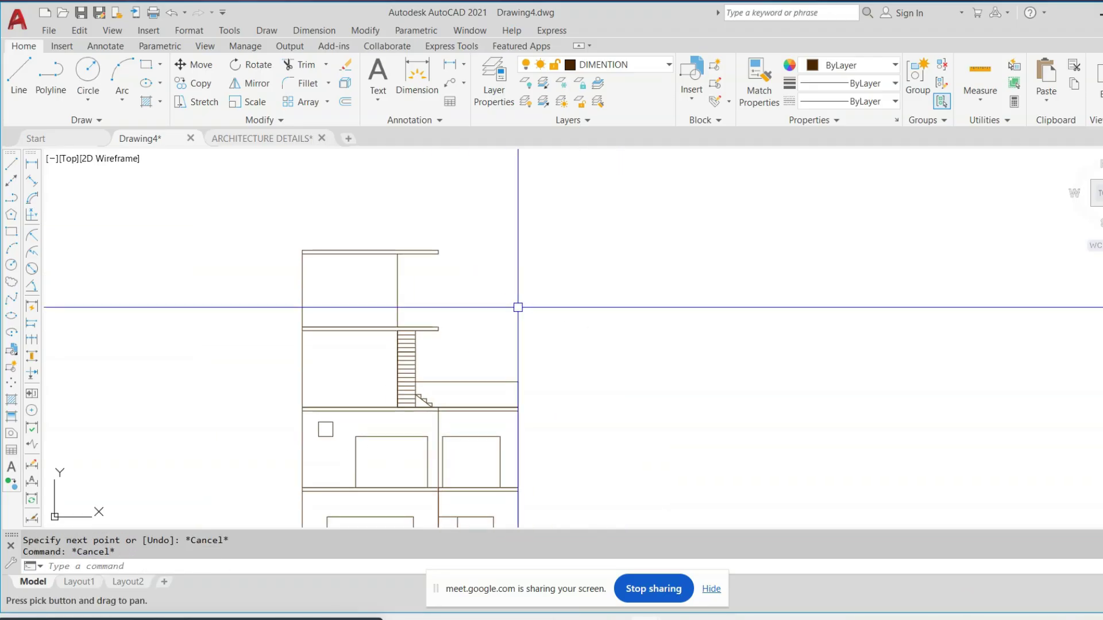
Move the complete stacked elevation a short distance horizontally to the right
left_click(613, 254)
left_click(242, 480)
type("m")
key("Return")
left_click(623, 426)
left_click(758, 428)
key("Escape")
scroll(729, 364, "up", 4)
middle_click_drag(655, 381, 696, 379)
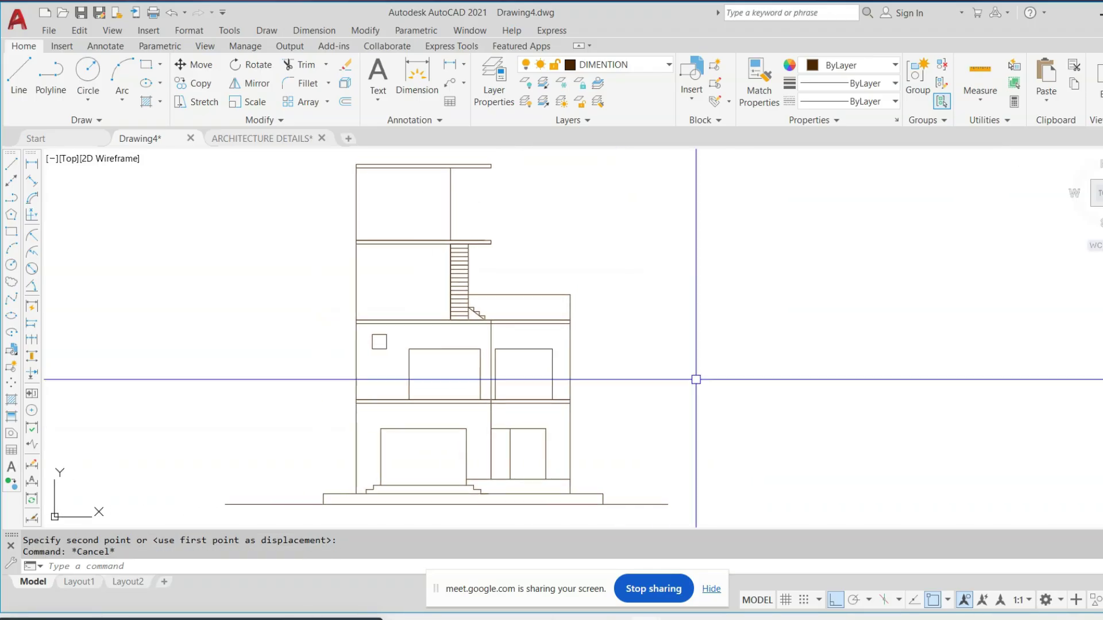
Try to offset the terrace parapet's top line downward by 2 inches
scroll(485, 293, "up", 2)
type("2")
key("Return")
scroll(569, 423, "up", 4)
left_click(544, 356)
Try to trim the parapet lines where they cross the stair flight, and undo the trim and the offset
type("tr")
key("Return")
scroll(384, 356, "up", 5)
left_click(400, 331)
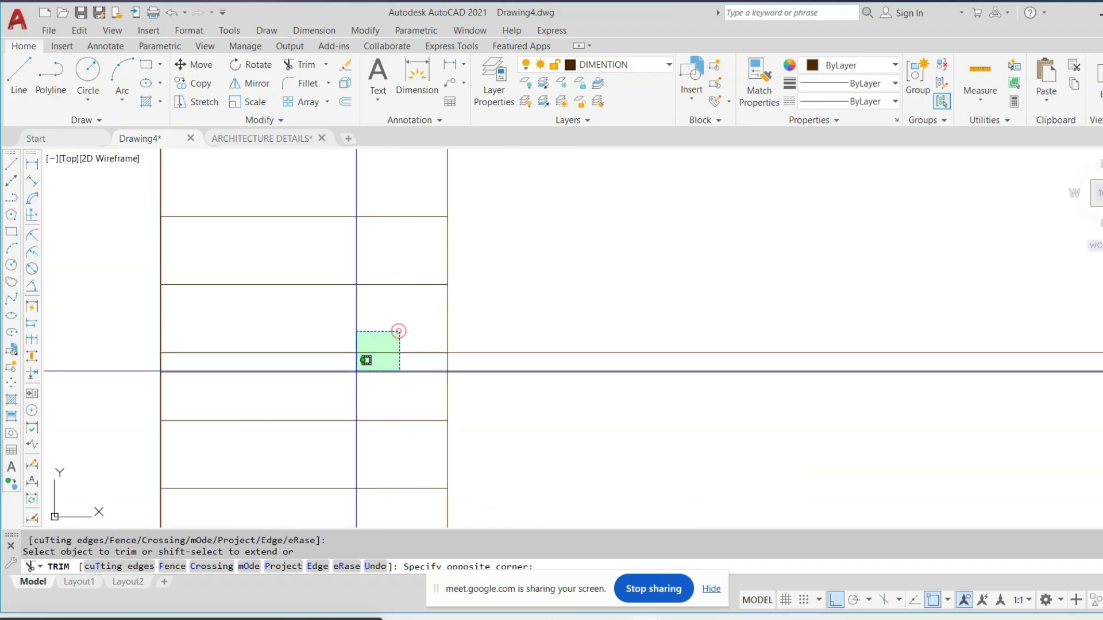
scroll(456, 387, "down", 5)
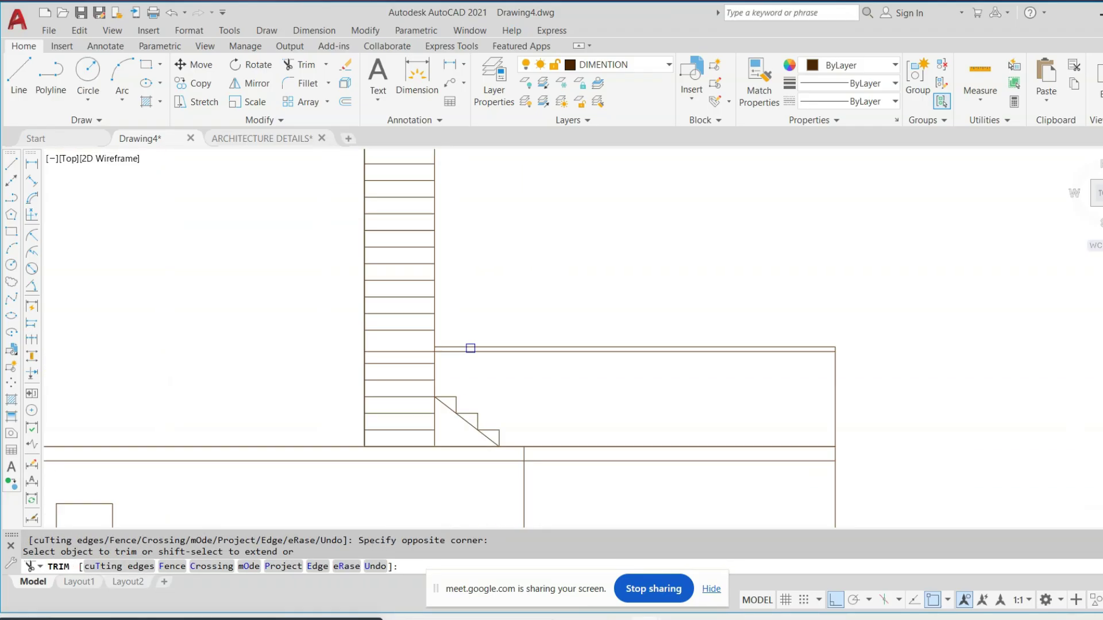
key("Escape")
key("ctrl+z")
Select the parapet's top line and check where it ends within the stair flight
scroll(386, 364, "up", 2)
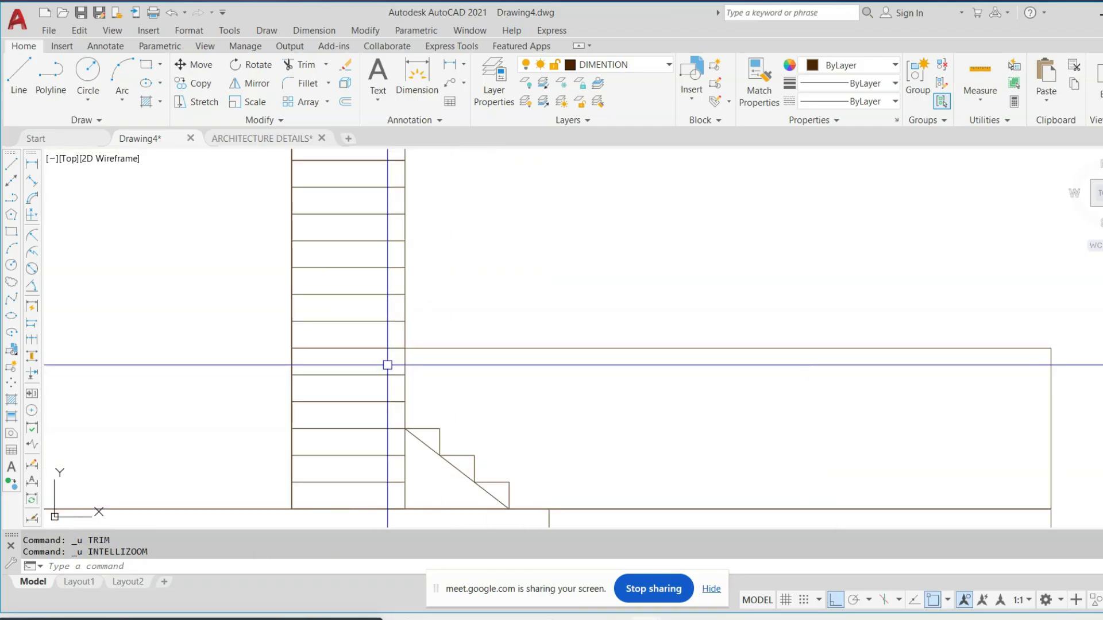
left_click(437, 348)
scroll(316, 357, "up", 4)
left_click(255, 332)
key("Escape")
key("Escape")
scroll(539, 360, "down", 4)
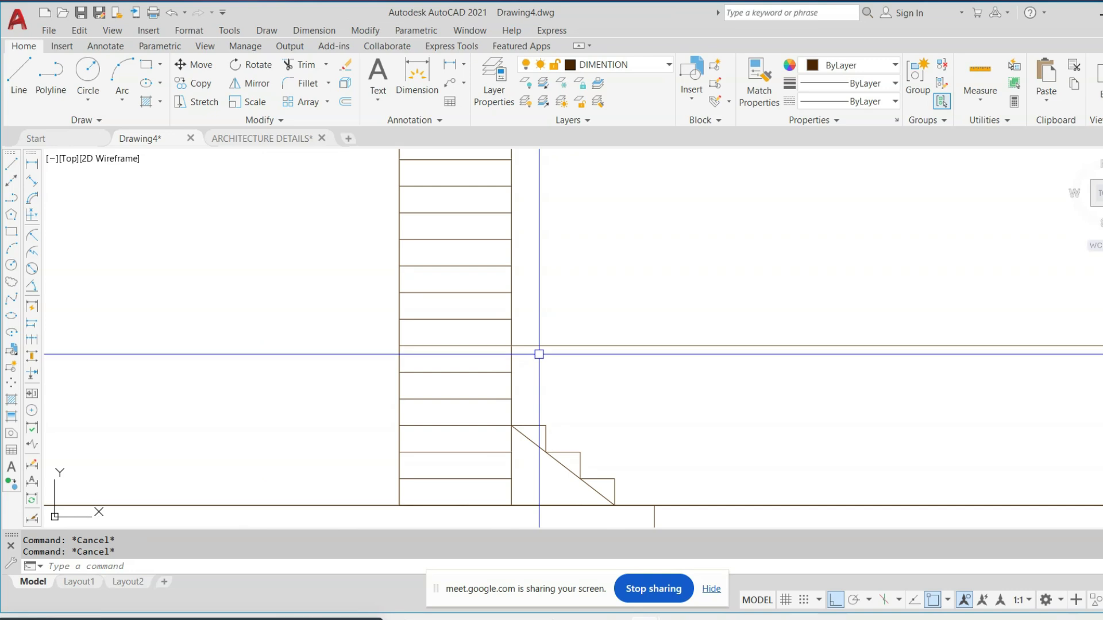
Offset the terrace parapet's top line downward by 2 inches
type("2")
key("Return")
left_click(542, 346)
left_click(582, 402)
scroll(445, 326, "down", 4)
scroll(565, 348, "up", 1)
scroll(565, 348, "down", 2)
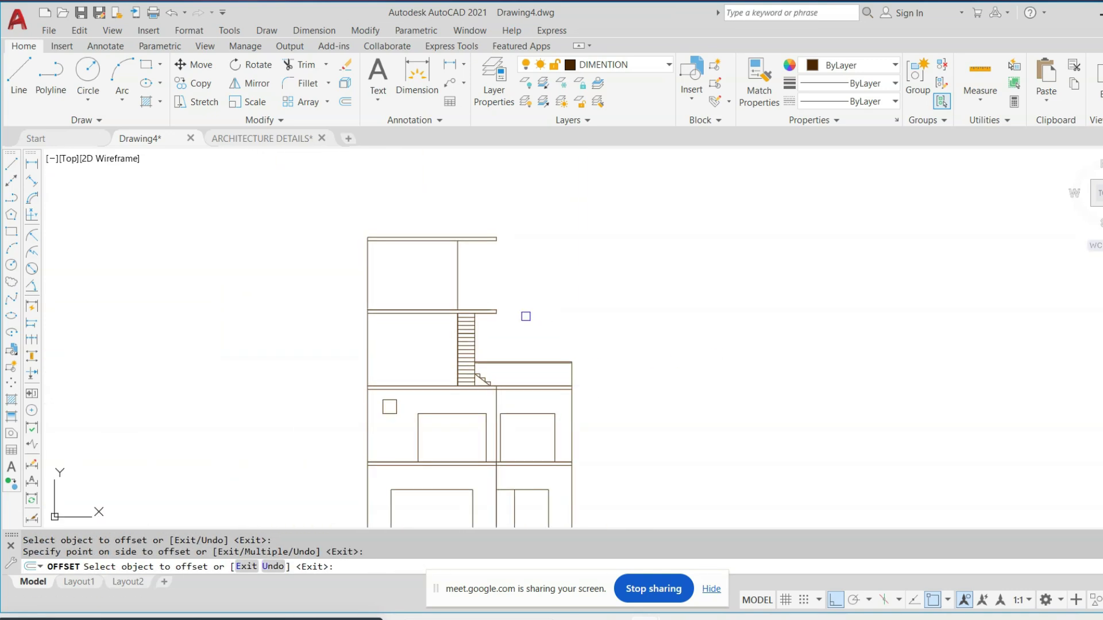
key("Escape")
Examine the stacked elevation's upper storeys against the second floor and terrace plans
scroll(542, 291, "down", 4)
scroll(717, 247, "up", 3)
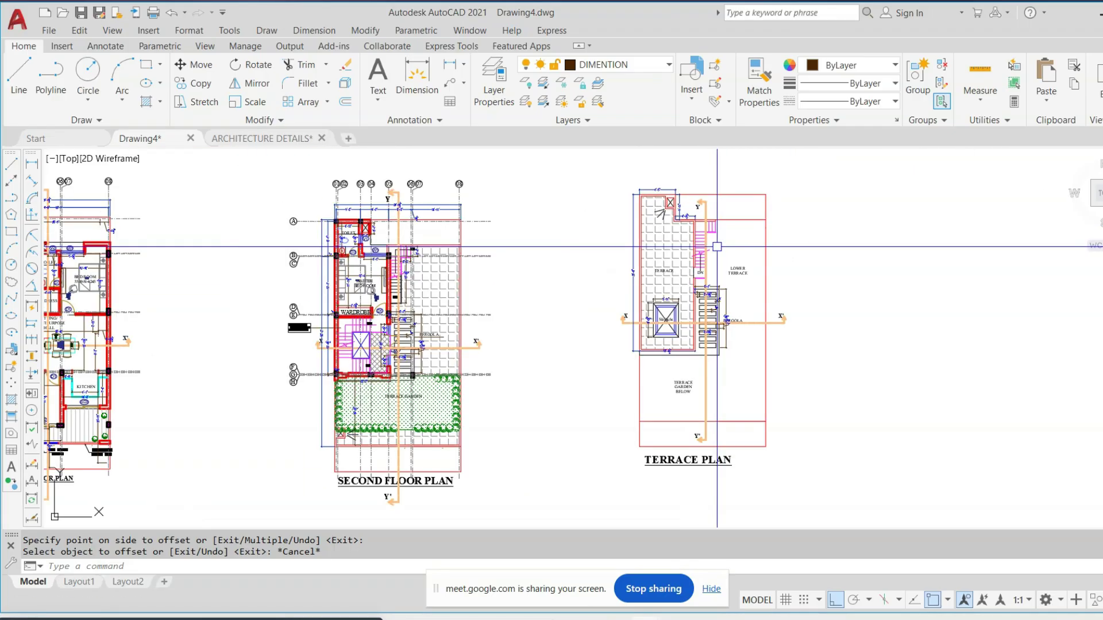
scroll(717, 247, "up", 2)
scroll(374, 402, "down", 6)
scroll(372, 419, "up", 5)
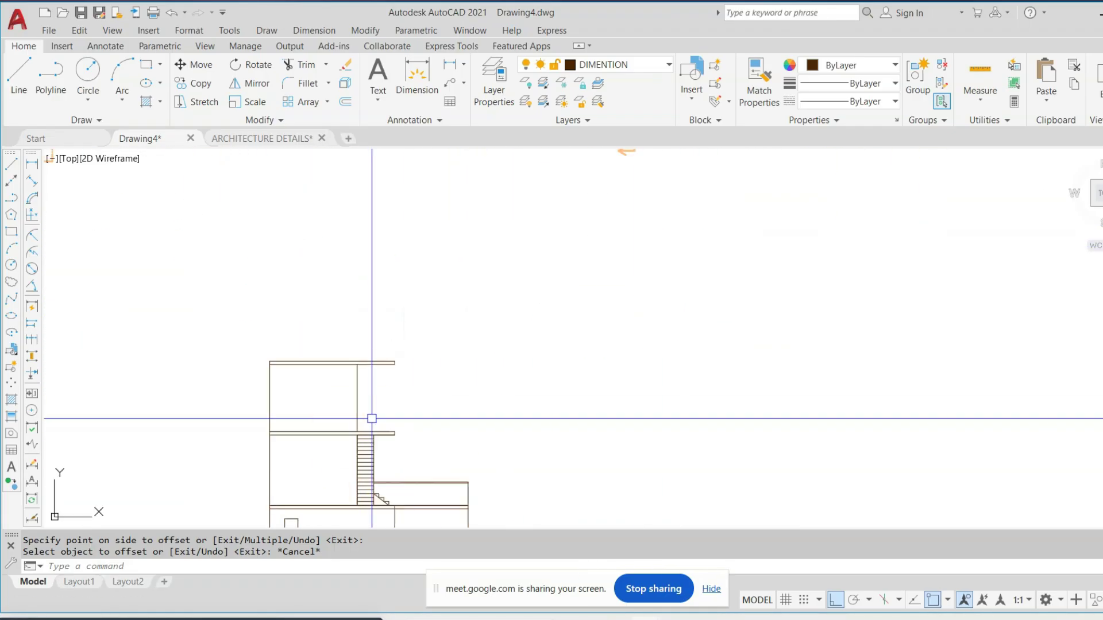
scroll(374, 431, "up", 4)
scroll(425, 424, "down", 4)
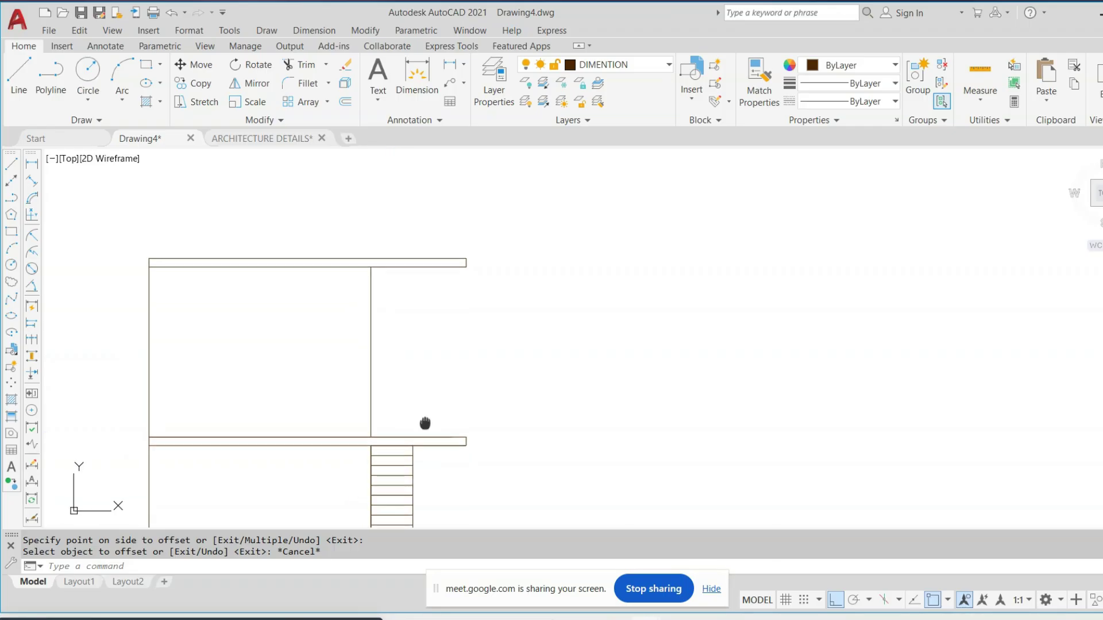
scroll(426, 374, "up", 4)
scroll(439, 389, "down", 4)
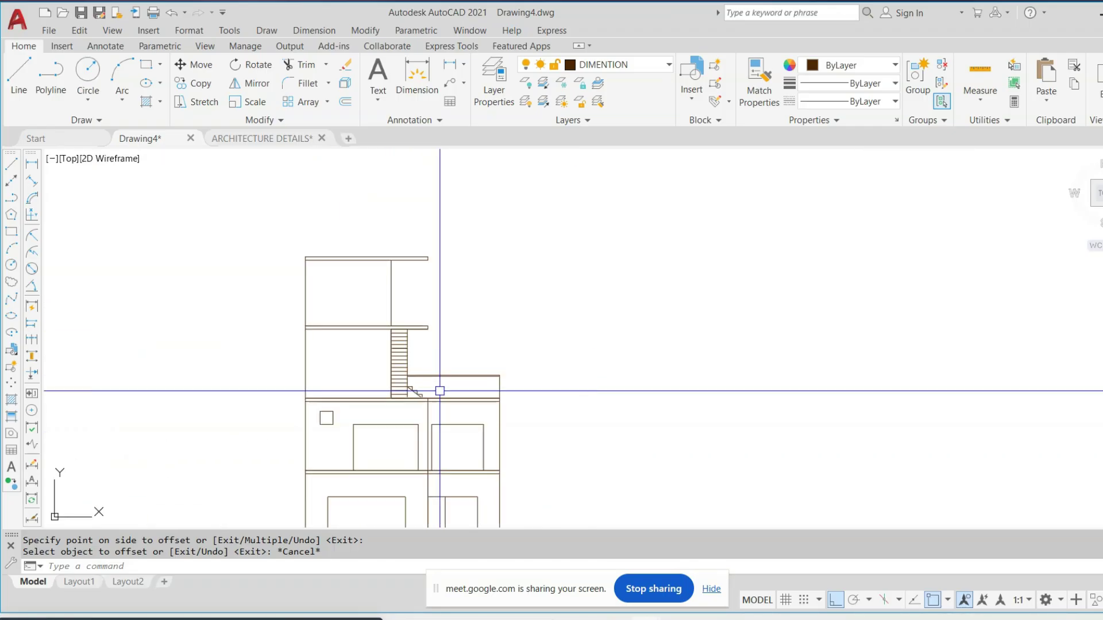
scroll(504, 316, "down", 4)
key("Escape")
scroll(468, 391, "up", 4)
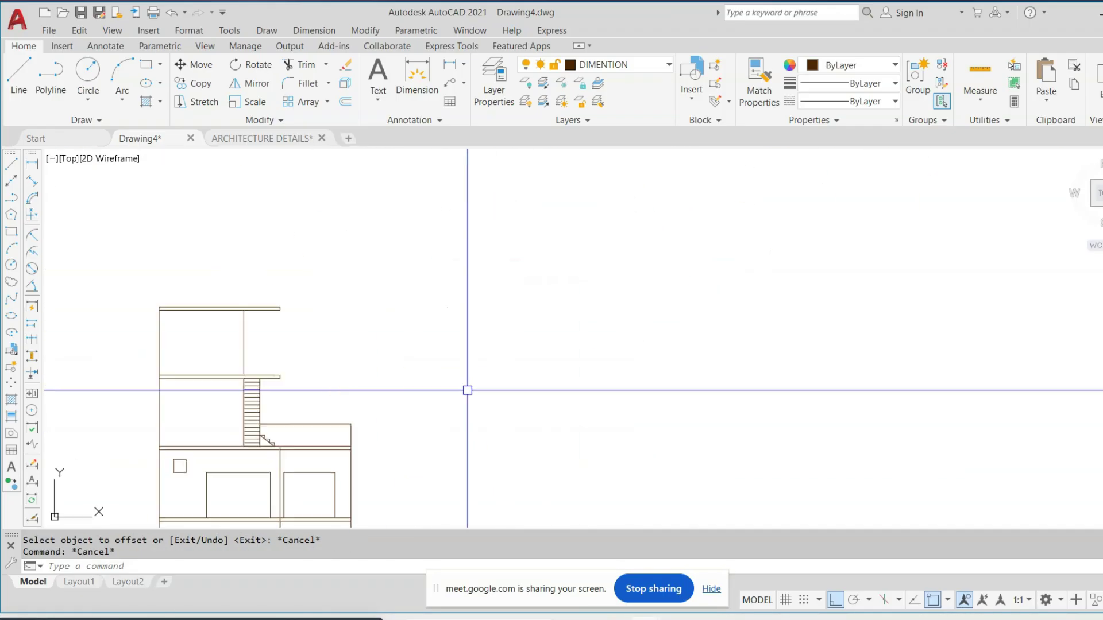
scroll(481, 332, "down", 2)
scroll(529, 270, "up", 2)
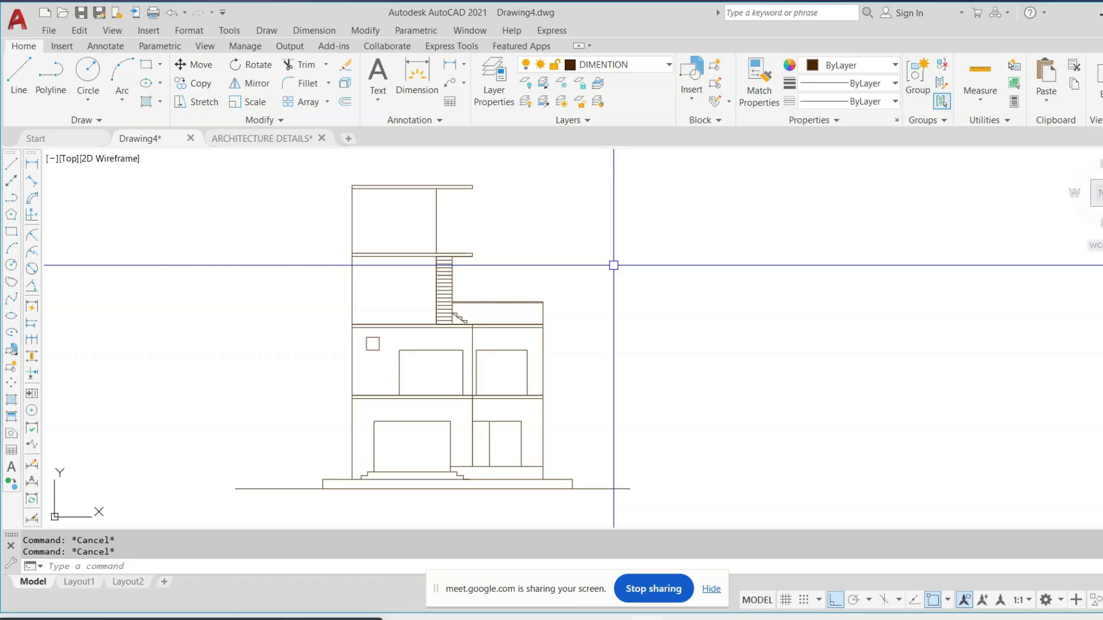
scroll(500, 305, "down", 4)
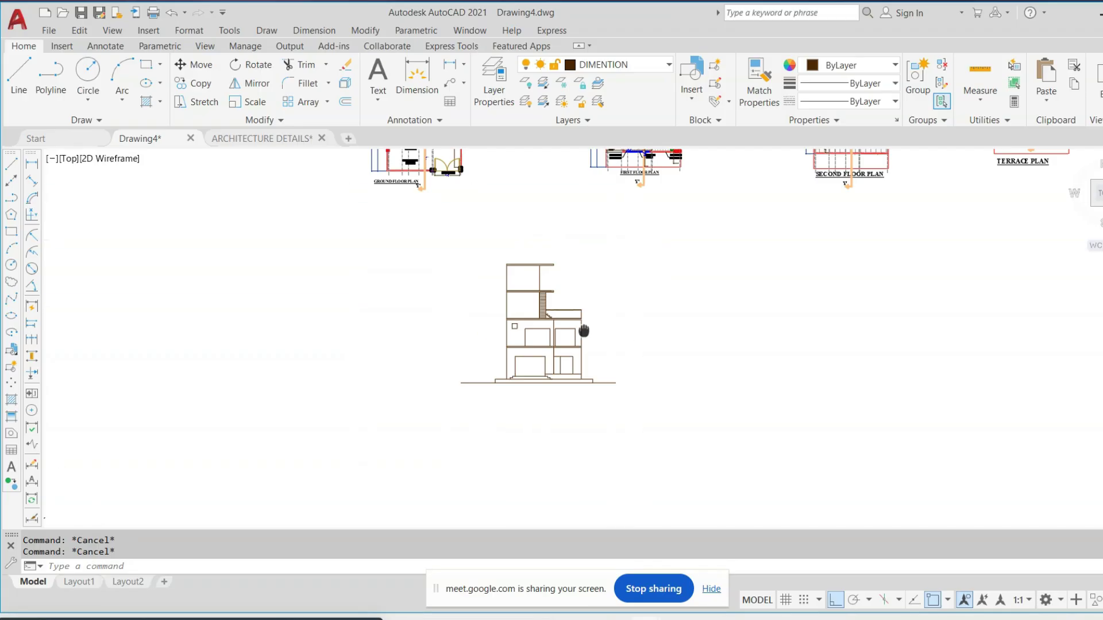
scroll(490, 273, "up", 1)
left_click(500, 152)
left_click(265, 429)
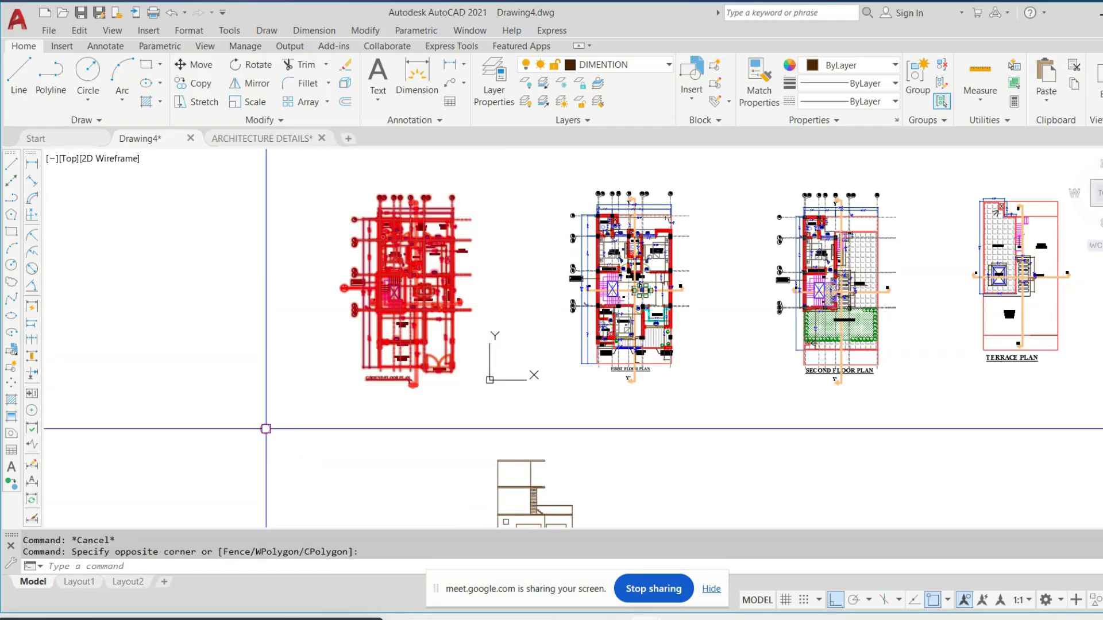
type("m")
key("space")
left_click(451, 360)
left_click(451, 360)
scroll(450, 360, "down", 2)
key("Escape")
left_click(448, 221)
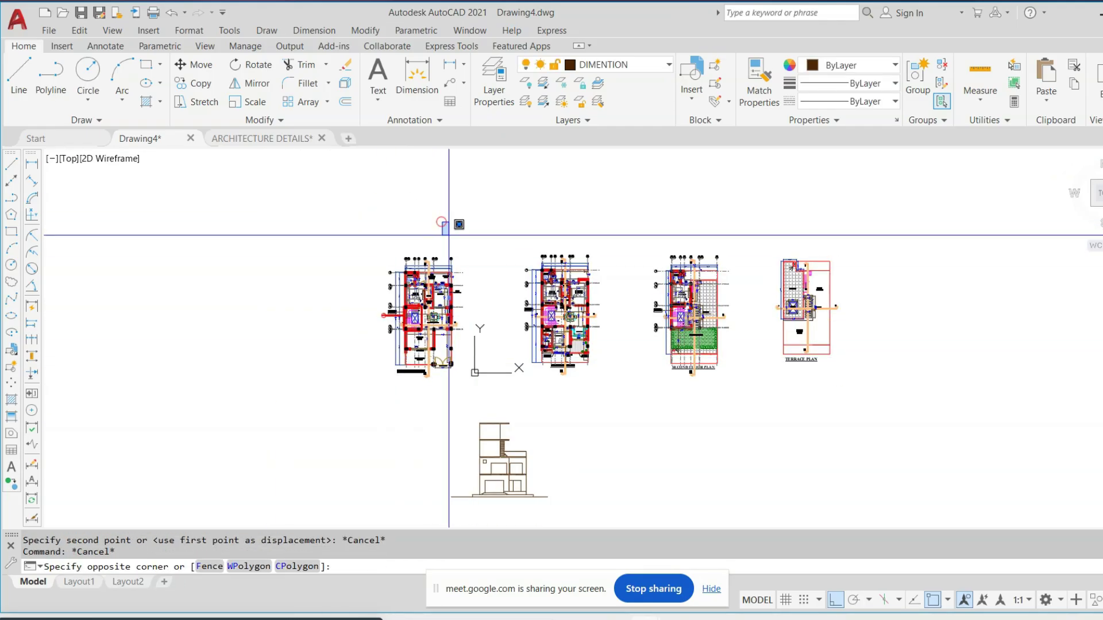
key("Escape")
Move the complete ground floor plan horizontally to the empty area right of the terrace plan
left_click(468, 220)
left_click(300, 414)
type("m")
key("space")
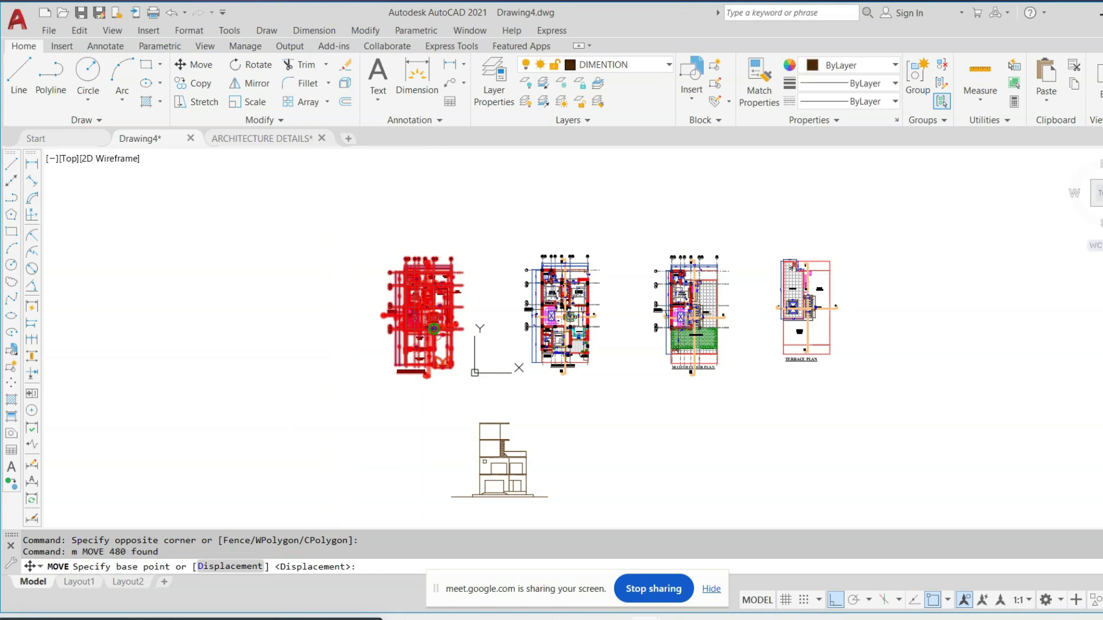
left_click(433, 329)
middle_click_drag(1102, 313, 624, 320)
left_click(698, 318)
key("Escape")
Rotate the moved ground floor plan by 270 degrees so that it lies horizontally
left_click(772, 195)
left_click(587, 470)
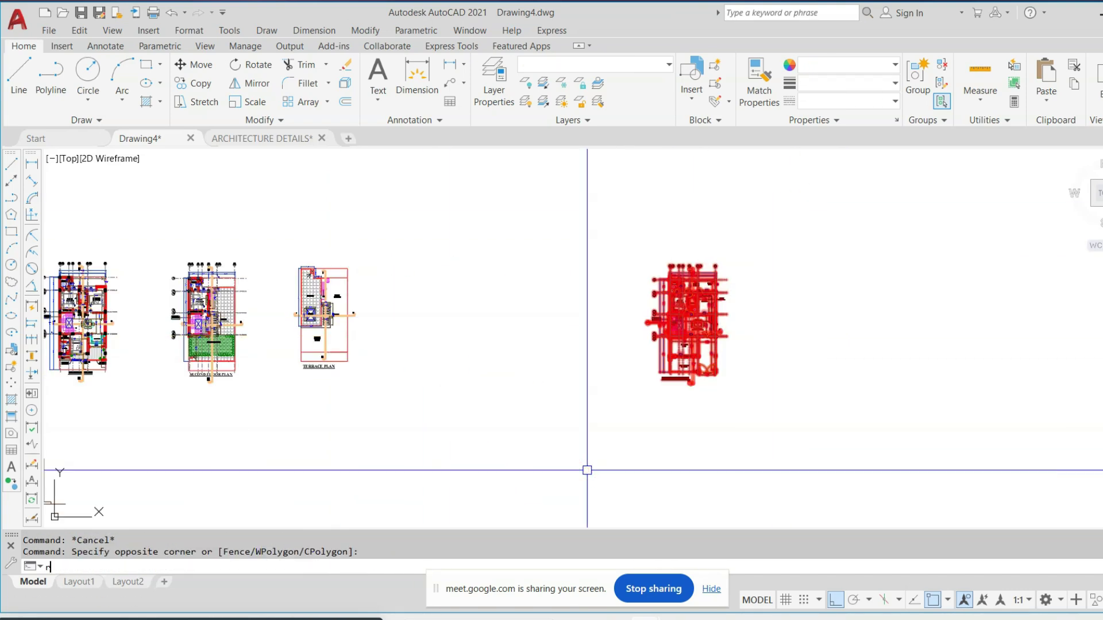
left_click(717, 318)
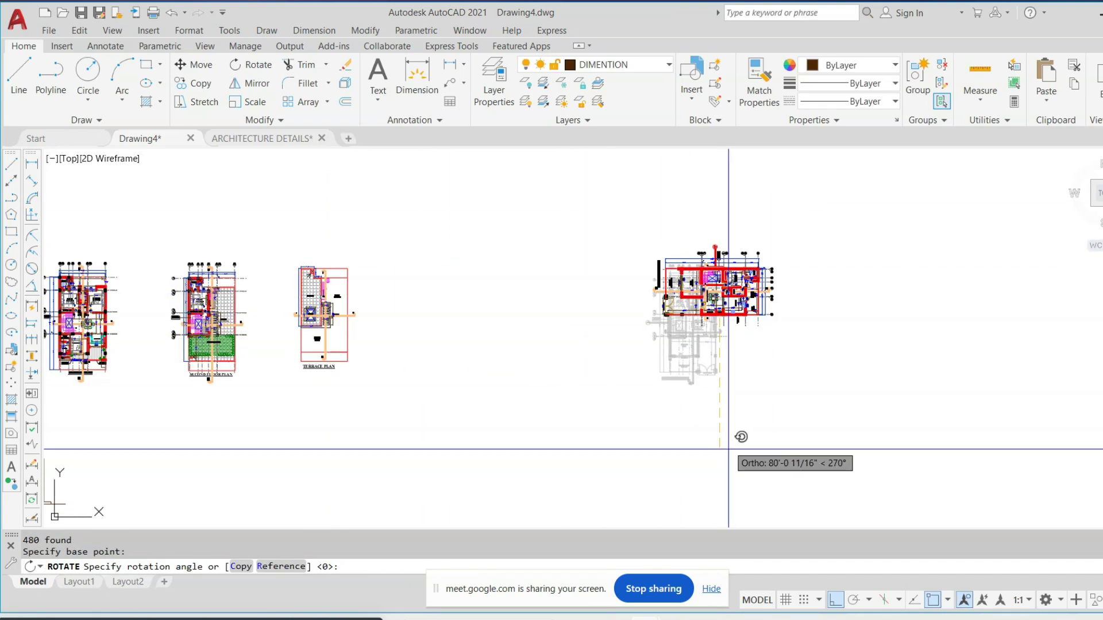
left_click(729, 447)
Move the complete first floor plan horizontally to the right of the rotated ground floor plan
scroll(714, 305, "up", 6)
scroll(706, 273, "down", 10)
scroll(452, 260, "up", 4)
left_click(550, 153)
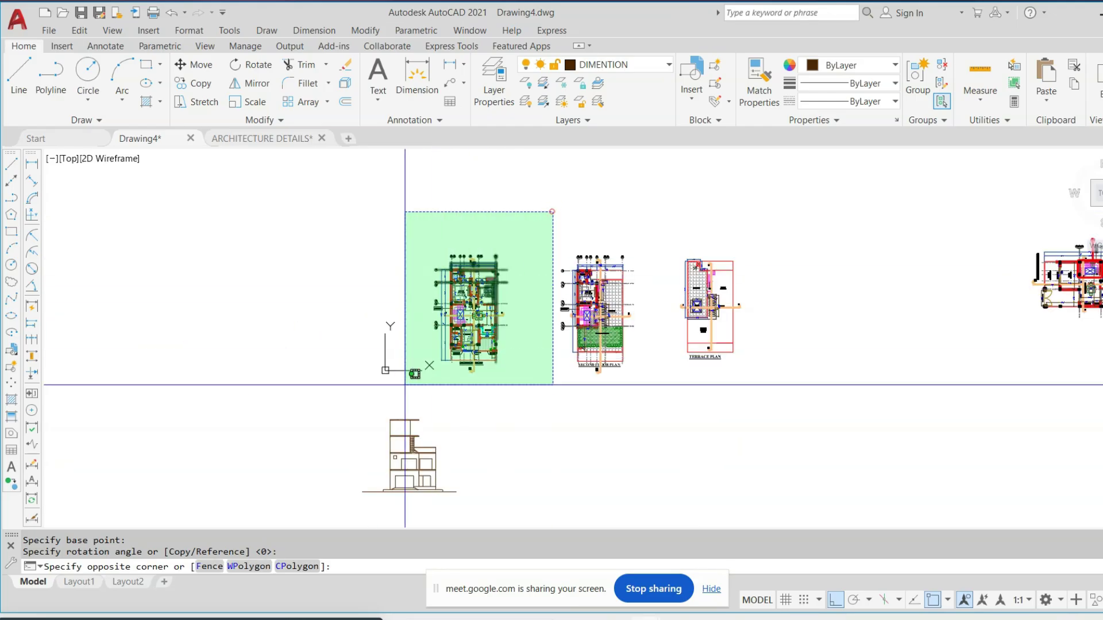
left_click(406, 381)
type("m")
key("Return")
left_click(497, 324)
middle_click_drag(1101, 323, 514, 344)
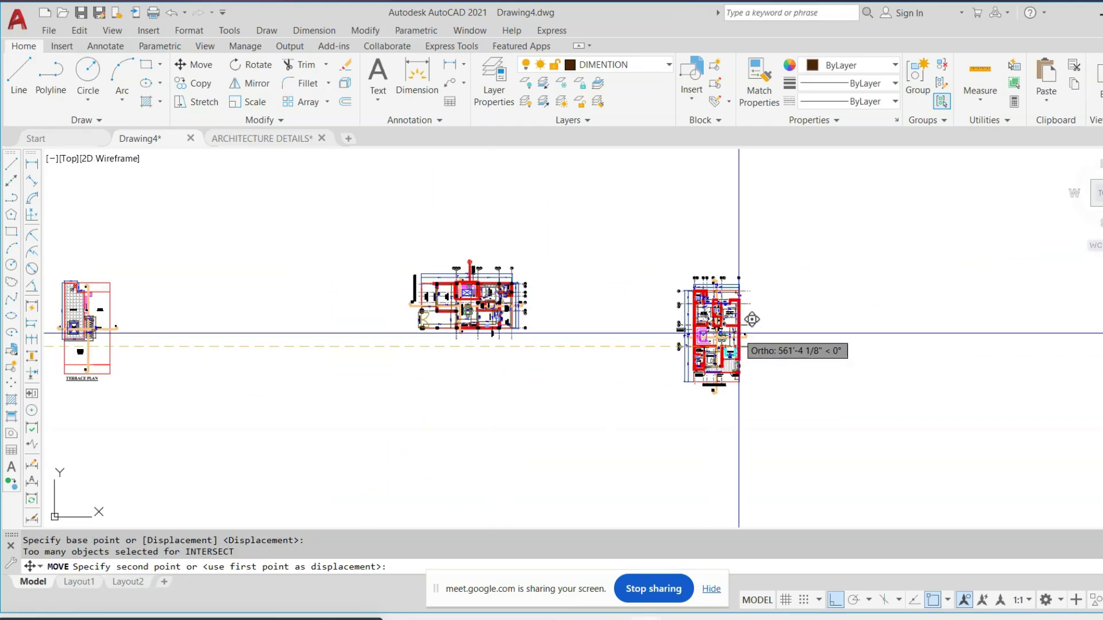
left_click(729, 328)
key("Escape")
Rotate the first floor plan by 270 degrees to match the ground floor plan's orientation
left_click(787, 217)
left_click(622, 454)
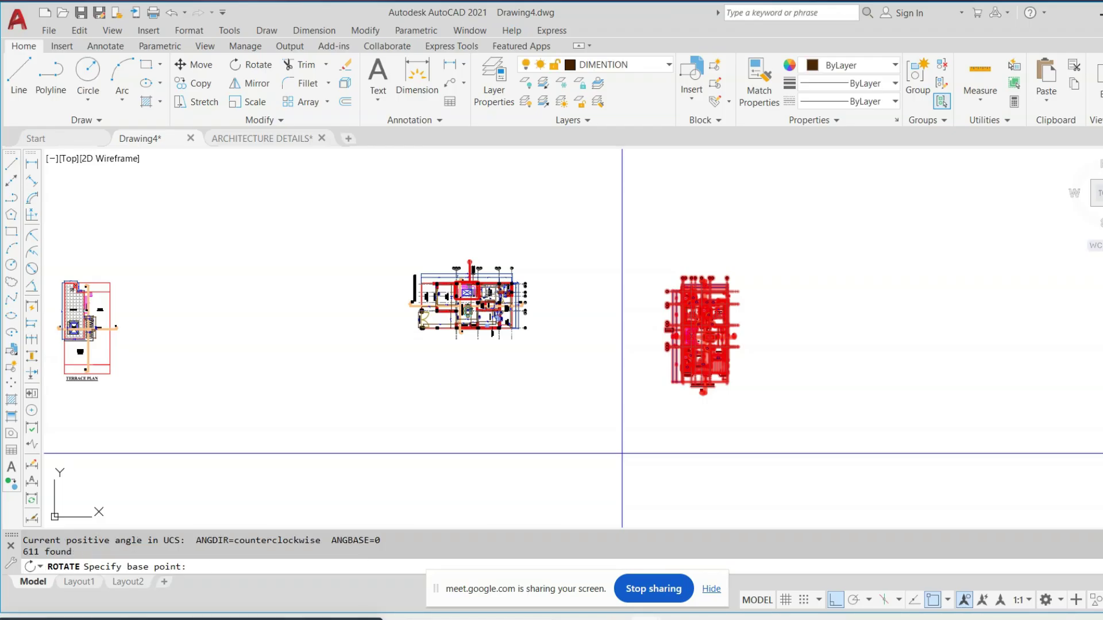
left_click(717, 319)
left_click(733, 459)
Move the complete second floor plan horizontally to the right of the rotated first floor plan
scroll(250, 361, "down", 1)
middle_click_drag(250, 360, 486, 346)
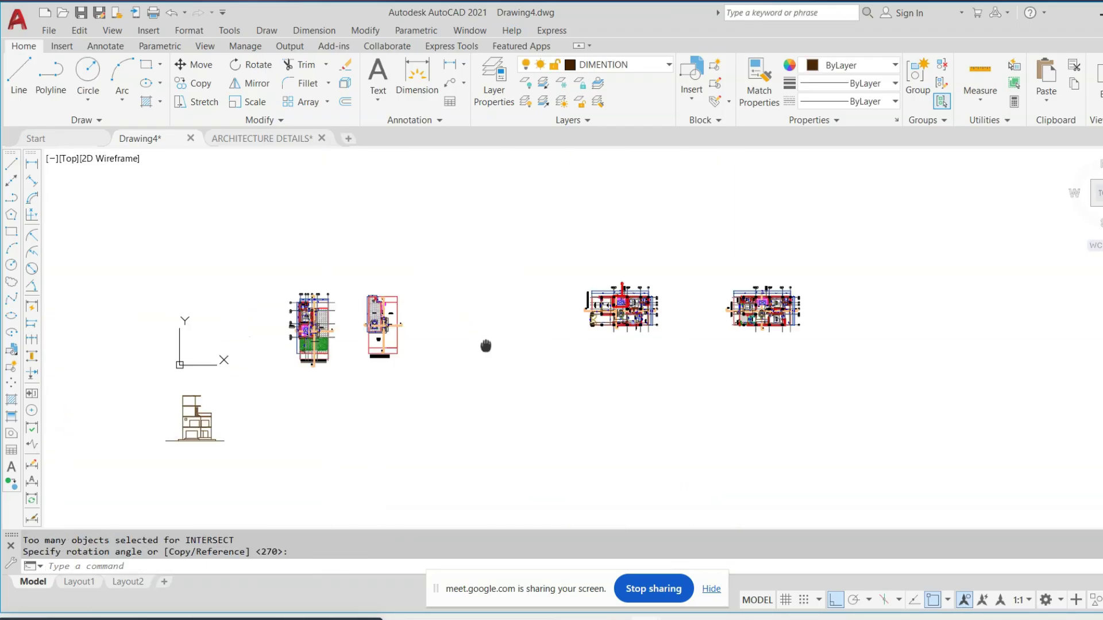
scroll(252, 306, "up", 4)
left_click(484, 217)
left_click(313, 502)
type("m")
key("Return")
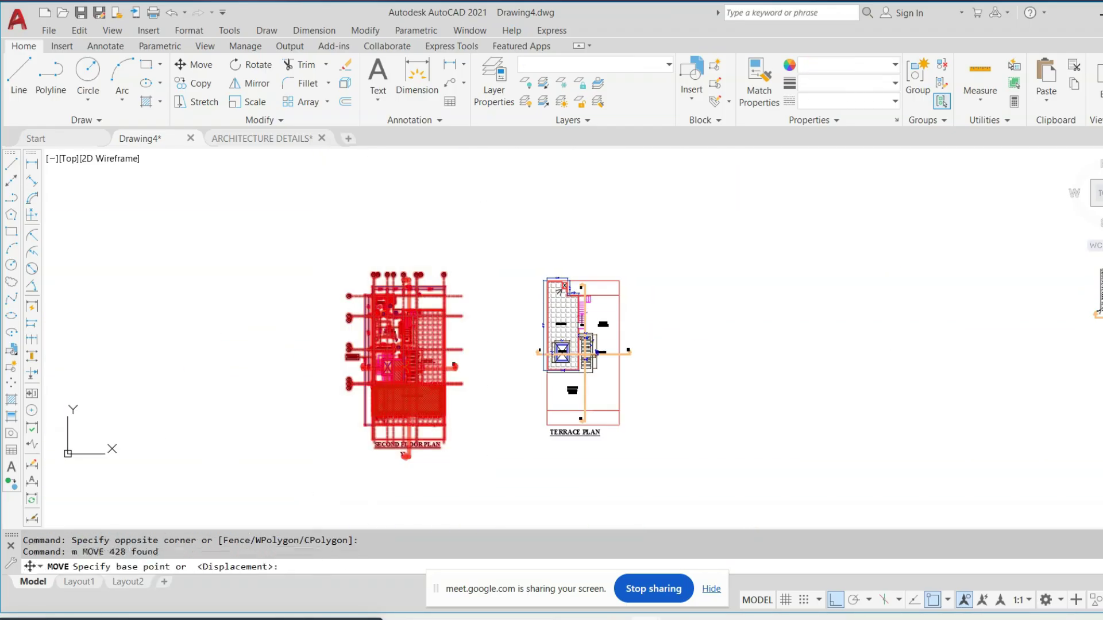
left_click(382, 401)
middle_click_drag(888, 344, 407, 379)
middle_click_drag(867, 385, 298, 353)
left_click(815, 333)
key("Escape")
Rotate the second floor plan by 270 degrees to match the other rotated plans
left_click(947, 230)
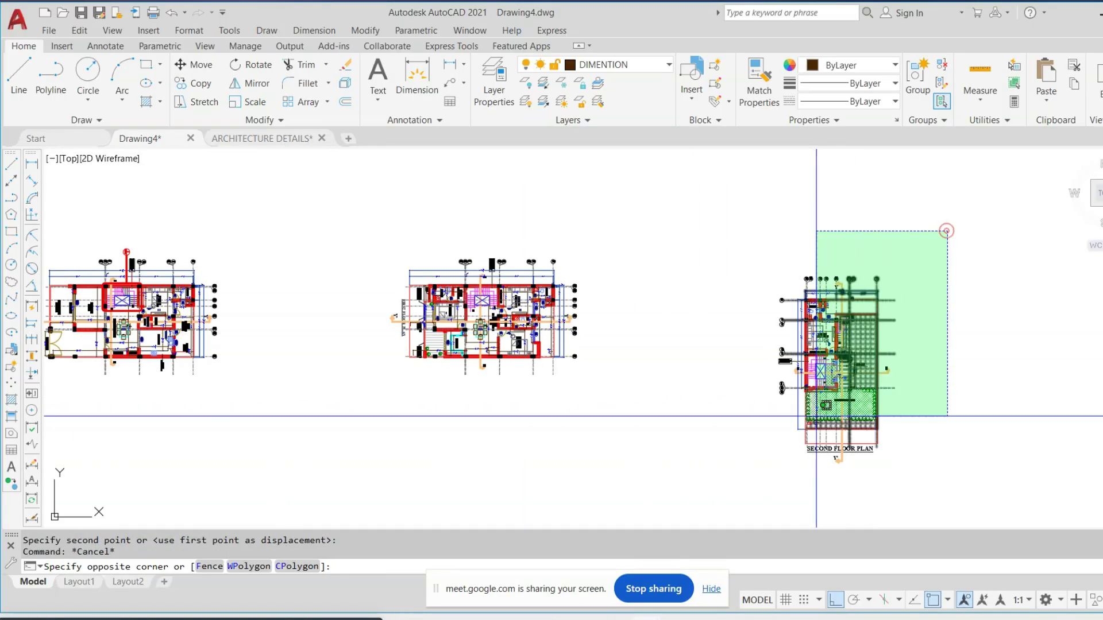
left_click(739, 485)
type("ro")
key("Return")
left_click(864, 369)
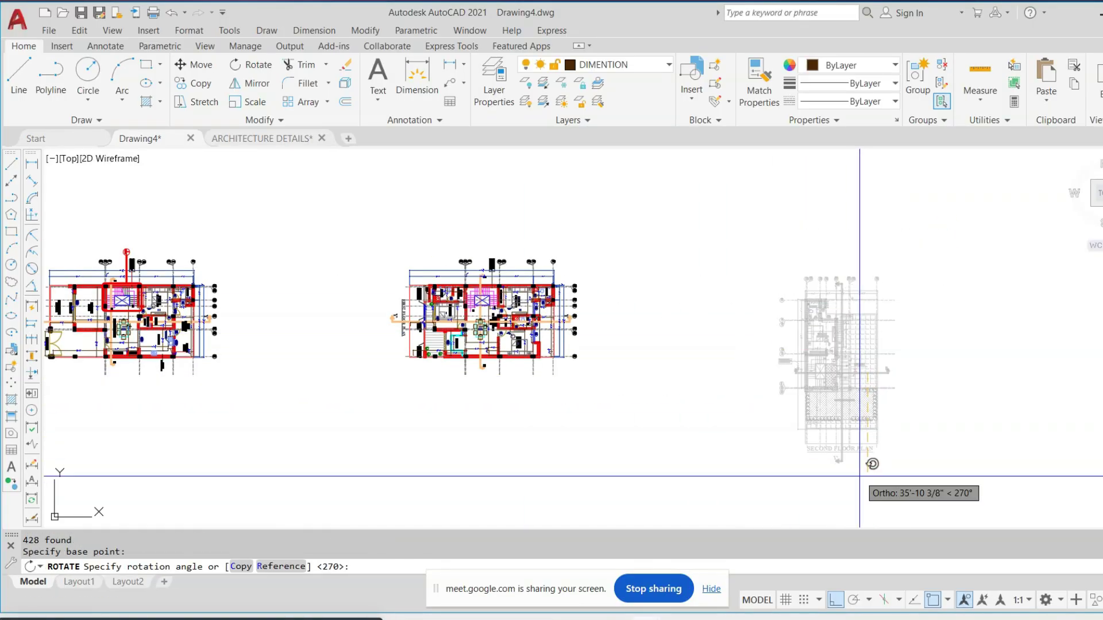
left_click(859, 475)
Move the complete terrace plan horizontally to the right of the rotated second floor plan
scroll(809, 382, "down", 2)
middle_click_drag(353, 319, 586, 297)
scroll(587, 296, "up", 1)
left_click(591, 287)
left_click(433, 477)
type("m")
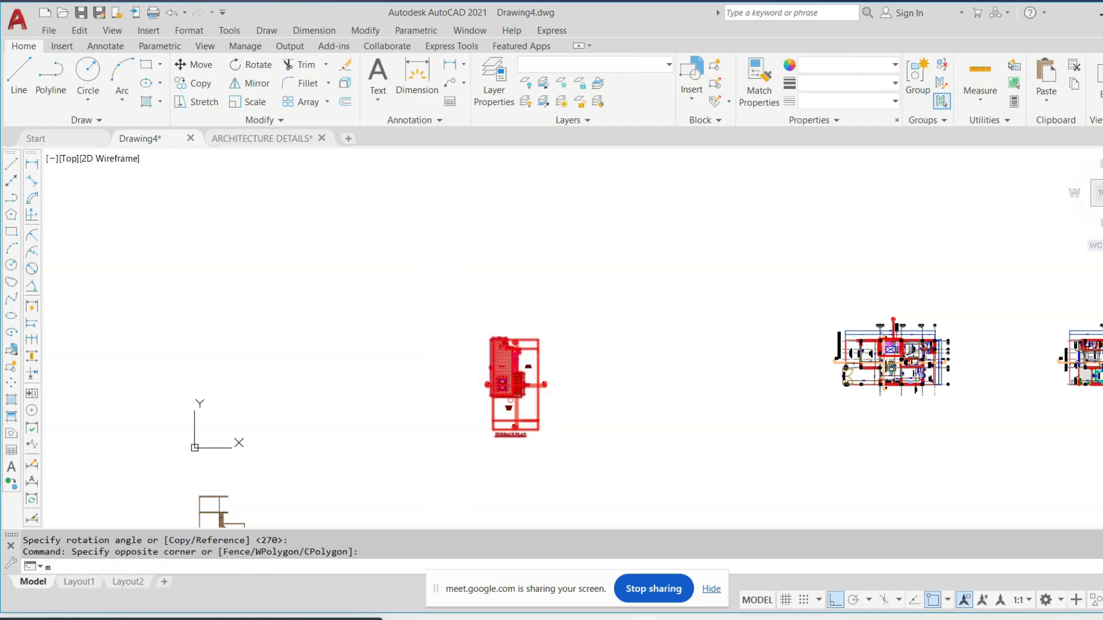
key("Return")
left_click(507, 396)
middle_click_drag(906, 366, 223, 330)
left_click(920, 332)
key("Escape")
Rotate the terrace plan by 270 degrees to match the other three plans
left_click(1056, 251)
left_click(864, 466)
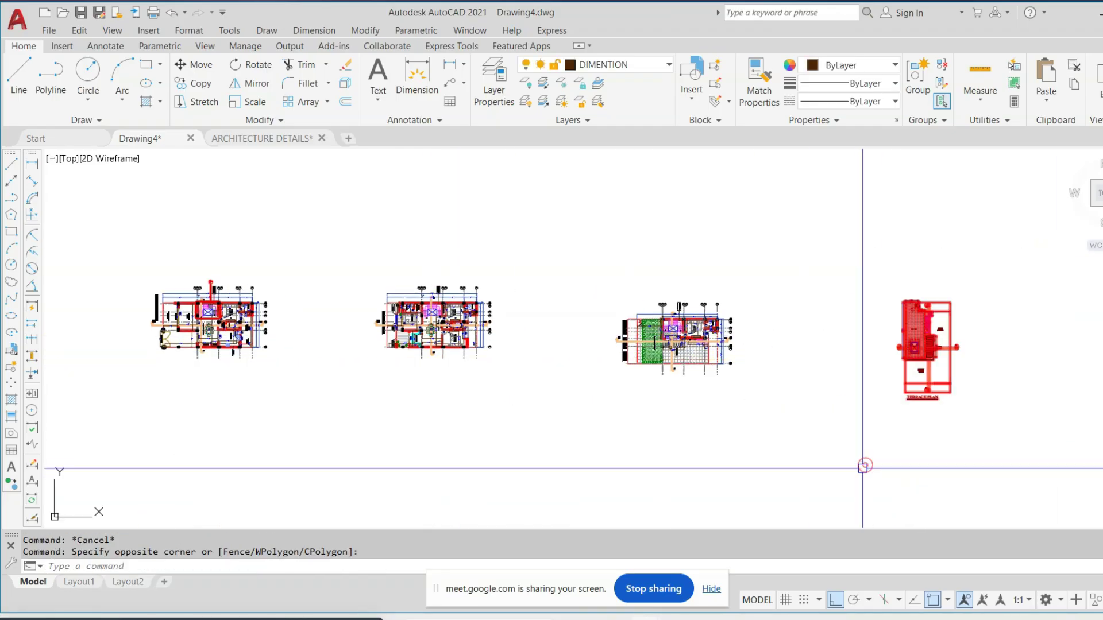
type("ro")
key("Return")
left_click(978, 315)
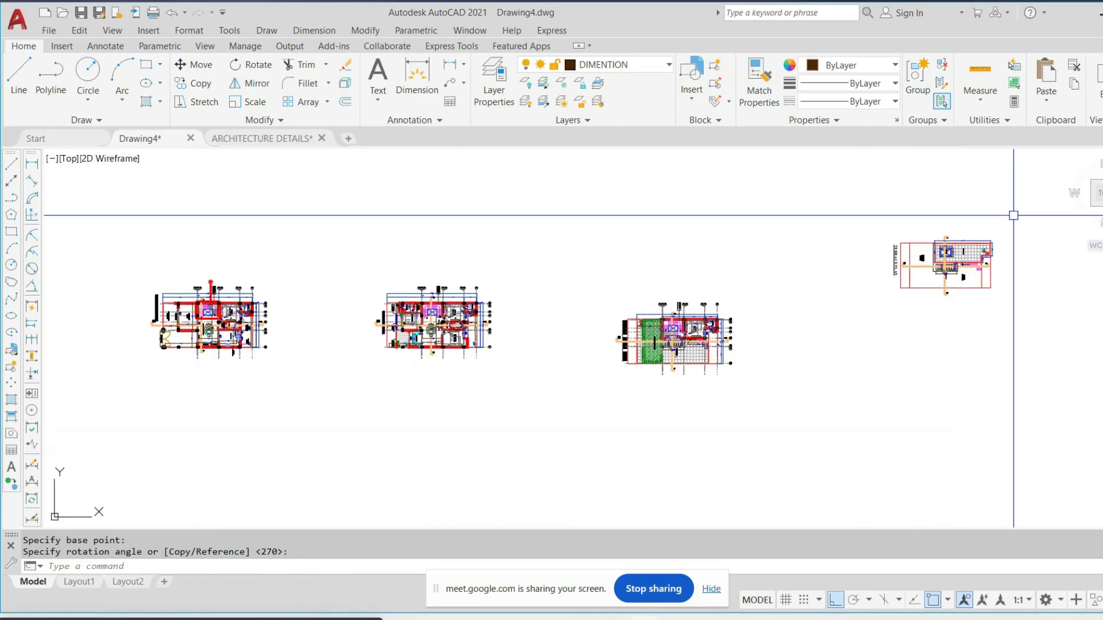
Move the rotated terrace plan down level with the second floor plan and closer to its right side
key("Return")
type("m")
key("Return")
left_click(875, 262)
left_click(876, 330)
left_click(1044, 283)
left_click(825, 405)
type("m")
key("Return")
left_click(869, 401)
left_click(745, 435)
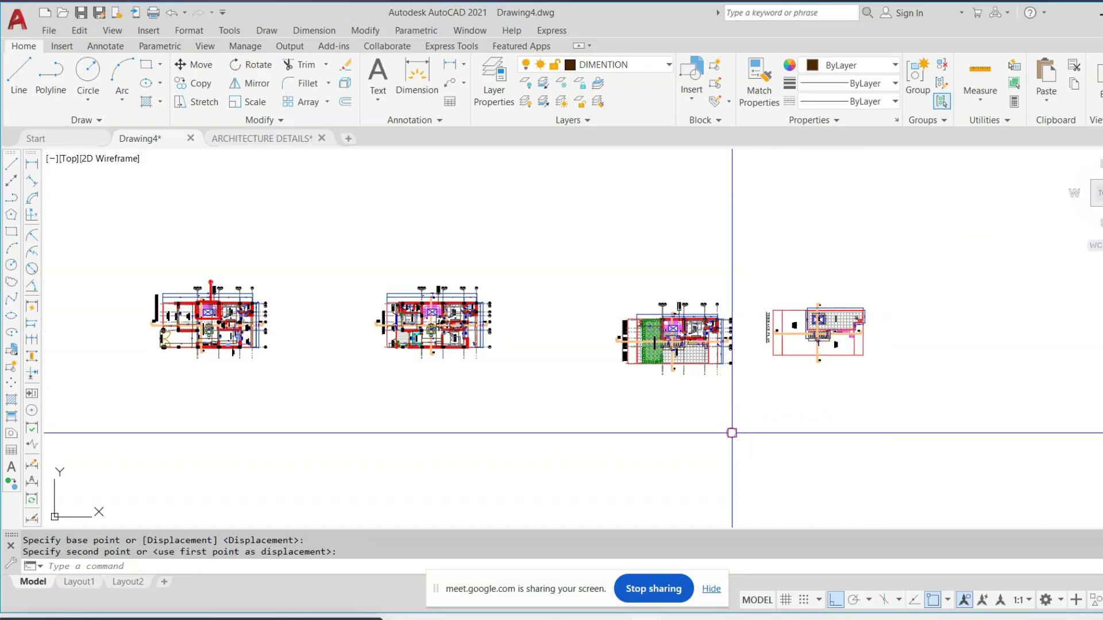
Turn orthogonal mode off and move the first floor plan closer to the second floor plan, level with it
left_click(568, 247)
left_click(377, 355)
type("m")
key("Return")
left_click(430, 333)
left_click(836, 601)
left_click(497, 343)
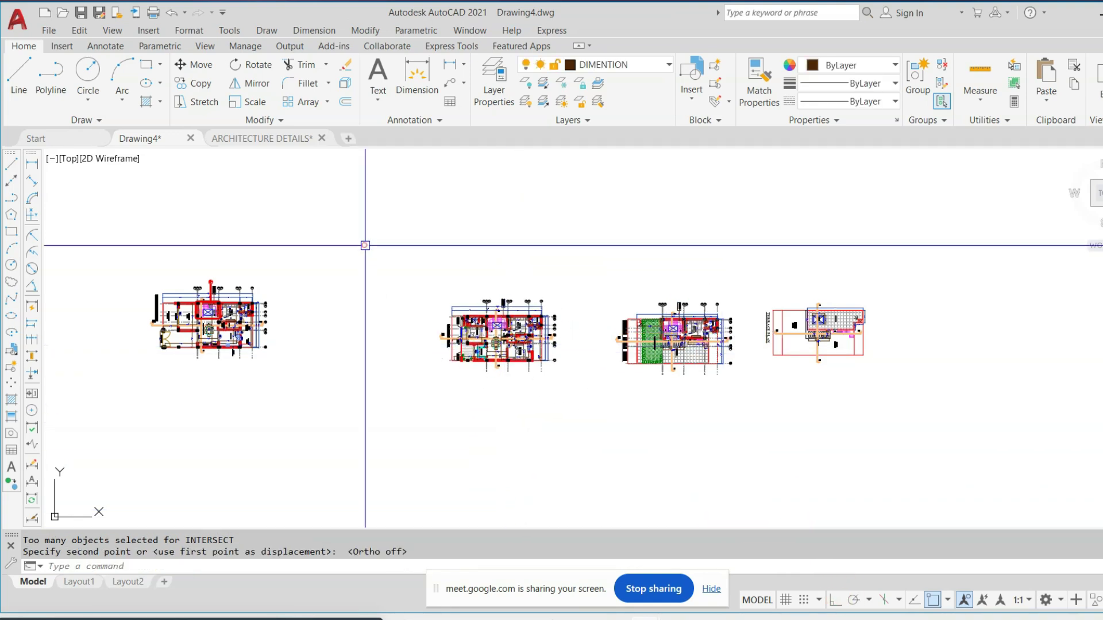
Move the ground floor plan closer to the first floor plan, in line with the row of plans
left_click(366, 245)
left_click(122, 394)
type("m")
key("Return")
left_click(231, 368)
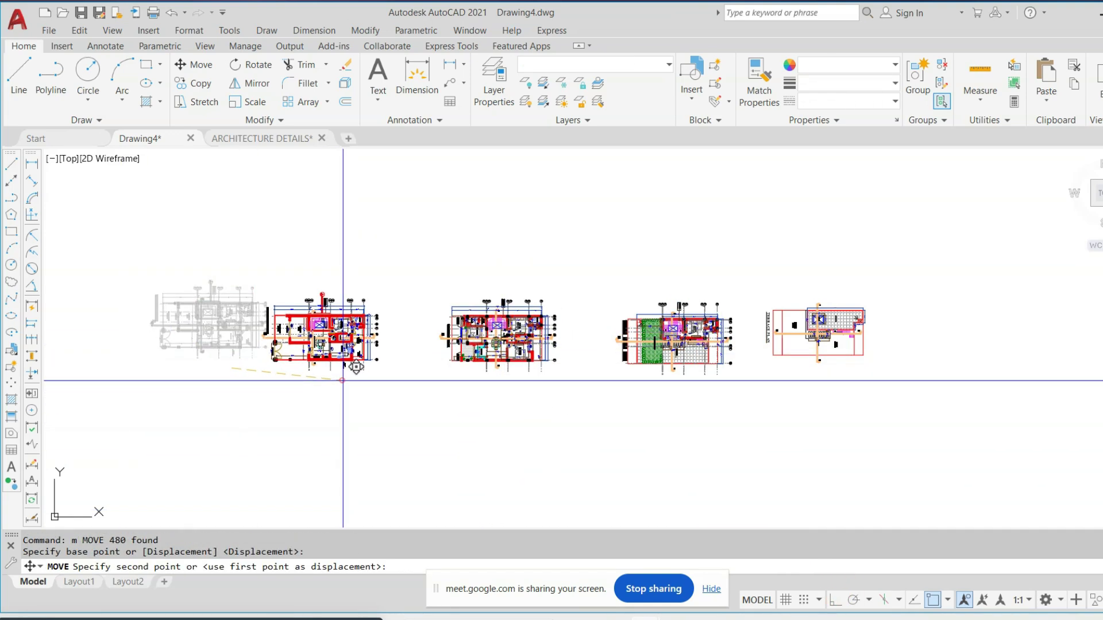
left_click(342, 379)
Move the complete front elevation to the open area left of the row of rotated plans
scroll(342, 379, "down", 3)
middle_click_drag(185, 388, 378, 334)
scroll(377, 332, "up", 5)
left_click(603, 278)
left_click(208, 451)
type("m")
key("Return")
left_click(419, 370)
middle_click_drag(419, 370, 357, 425)
left_click(482, 350)
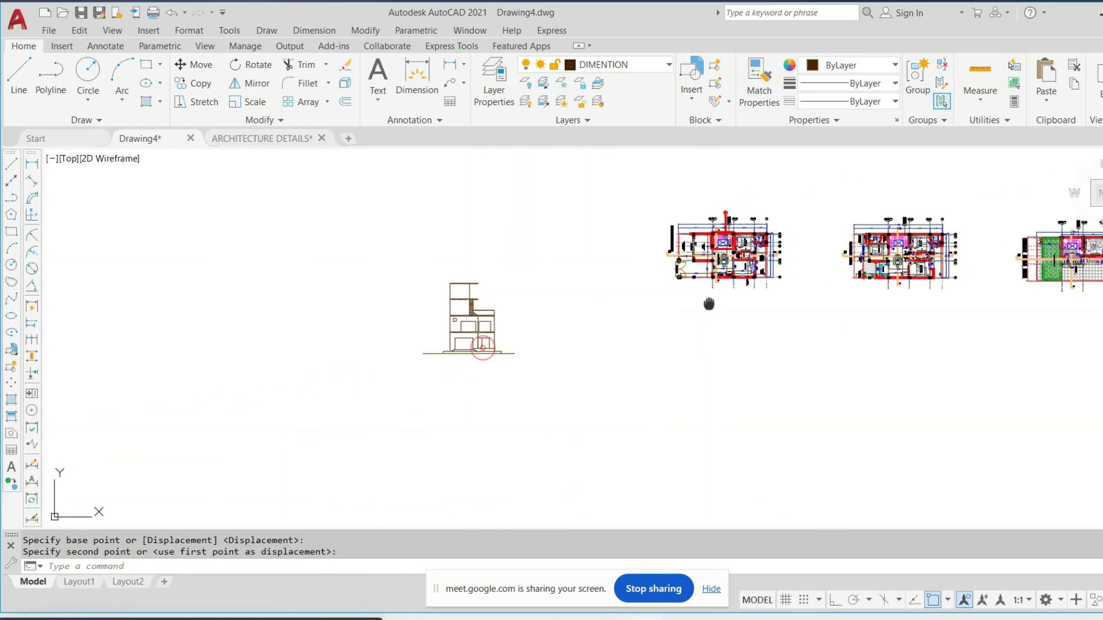
Place vertical construction lines through the ground floor plan's rear wall corner, veranda column face and front boundary corner
middle_click_drag(709, 303, 571, 345)
scroll(571, 344, "up", 5)
scroll(480, 258, "down", 3)
scroll(480, 280, "up", 5)
type("xl")
key("Return")
type("v")
key("Return")
middle_click_drag(480, 280, 588, 286)
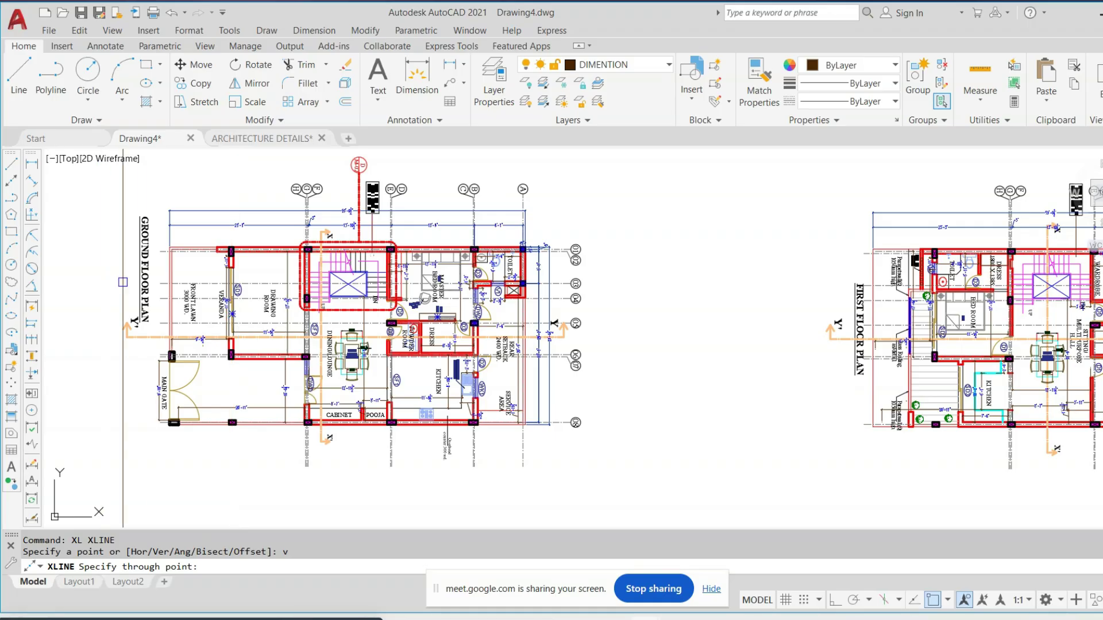
scroll(532, 236, "up", 10)
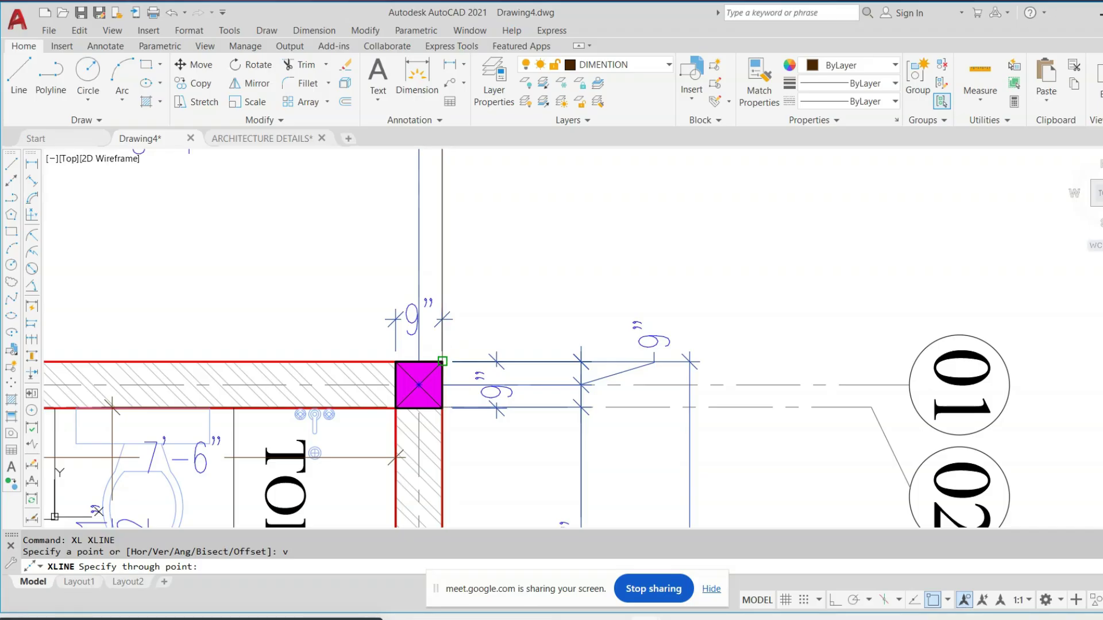
scroll(442, 360, "down", 10)
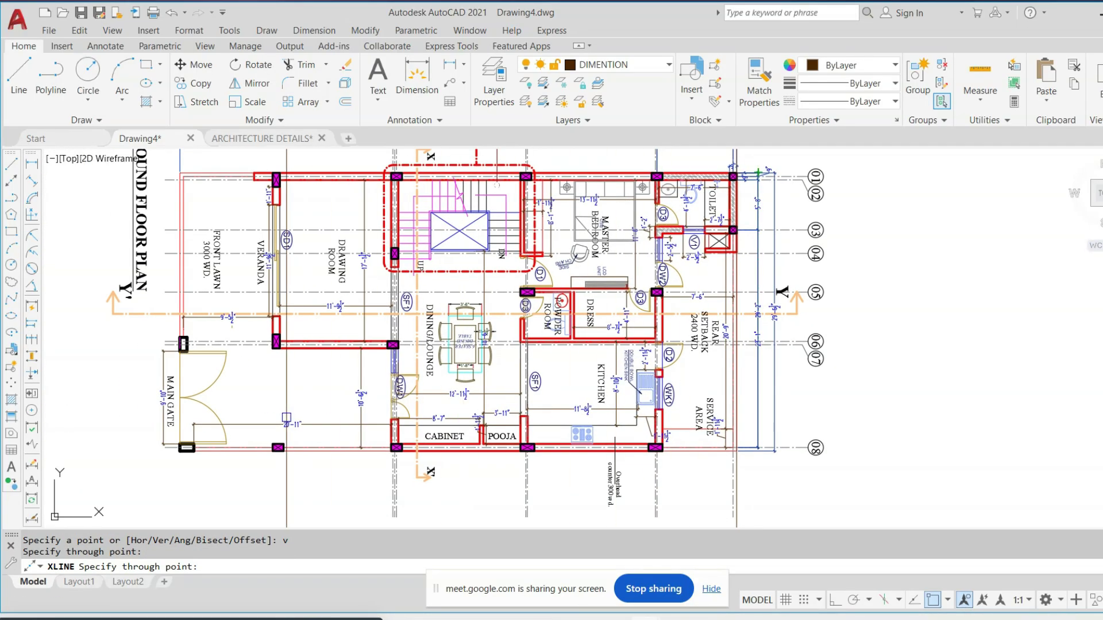
scroll(263, 361, "up", 3)
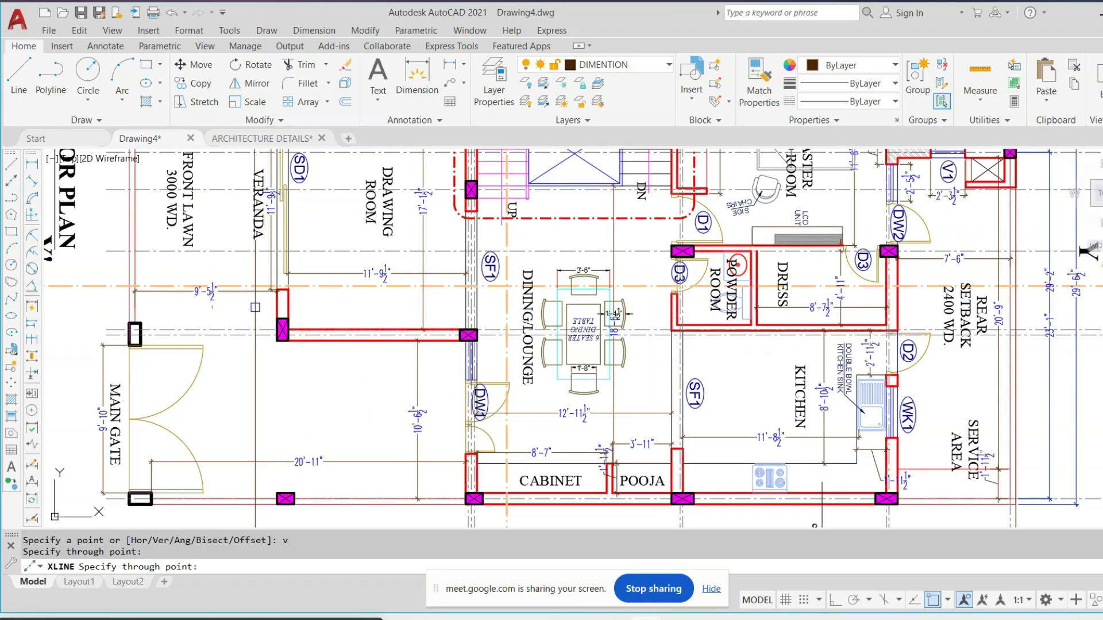
scroll(200, 278, "up", 3)
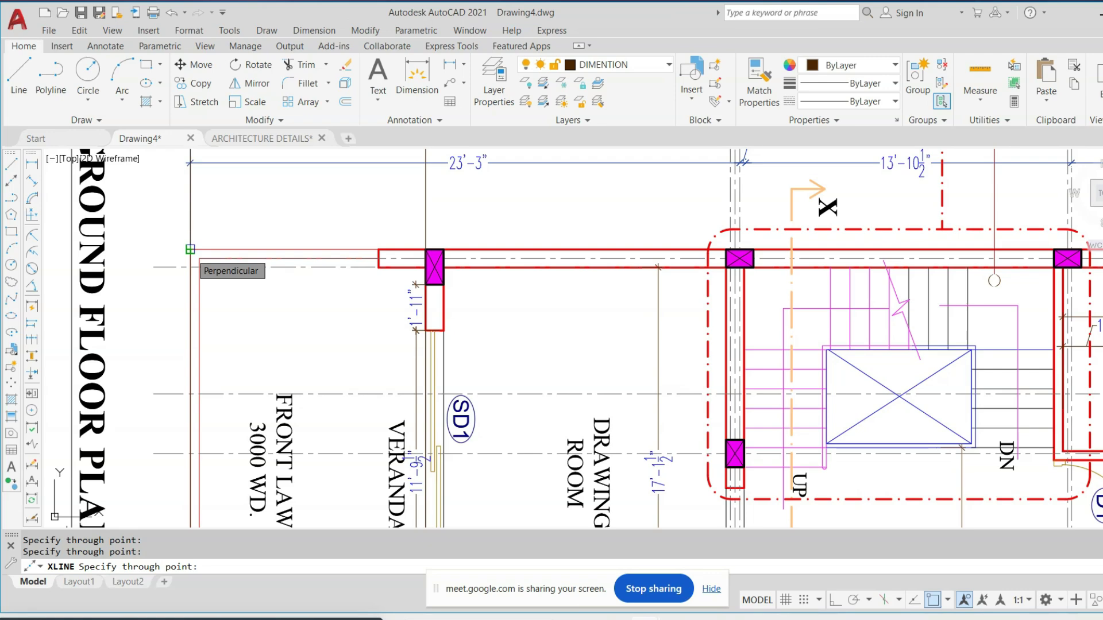
scroll(337, 216, "down", 5)
key("Escape")
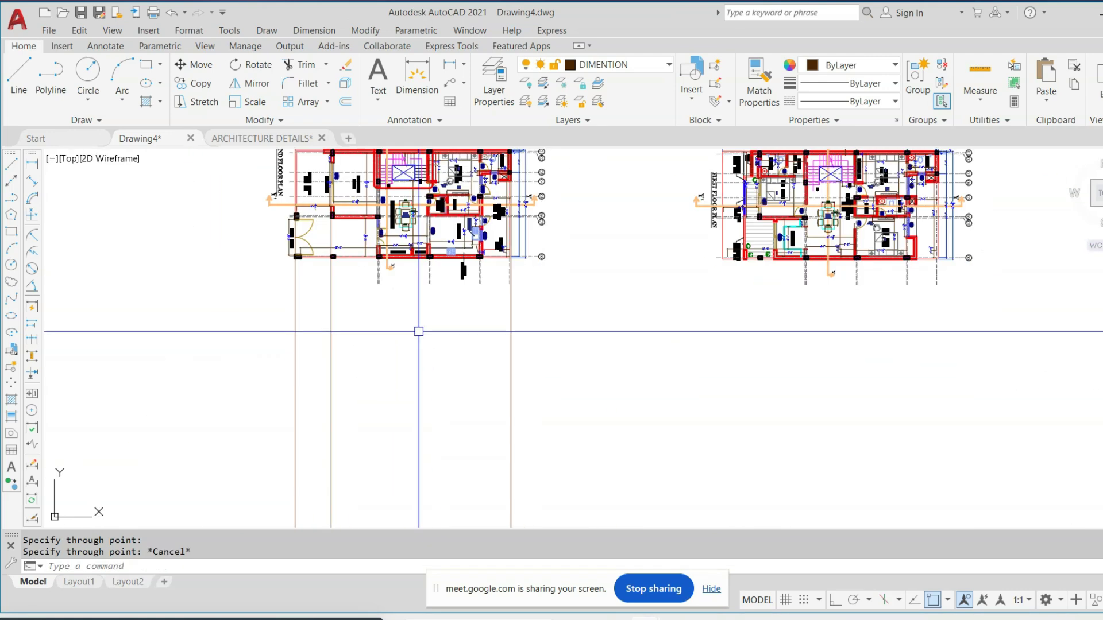
Draw a horizontal ground line with orthogonal mode on, below the row of plans and across the construction lines
type("l")
key("Return")
left_click(256, 379)
scroll(257, 379, "down", 5)
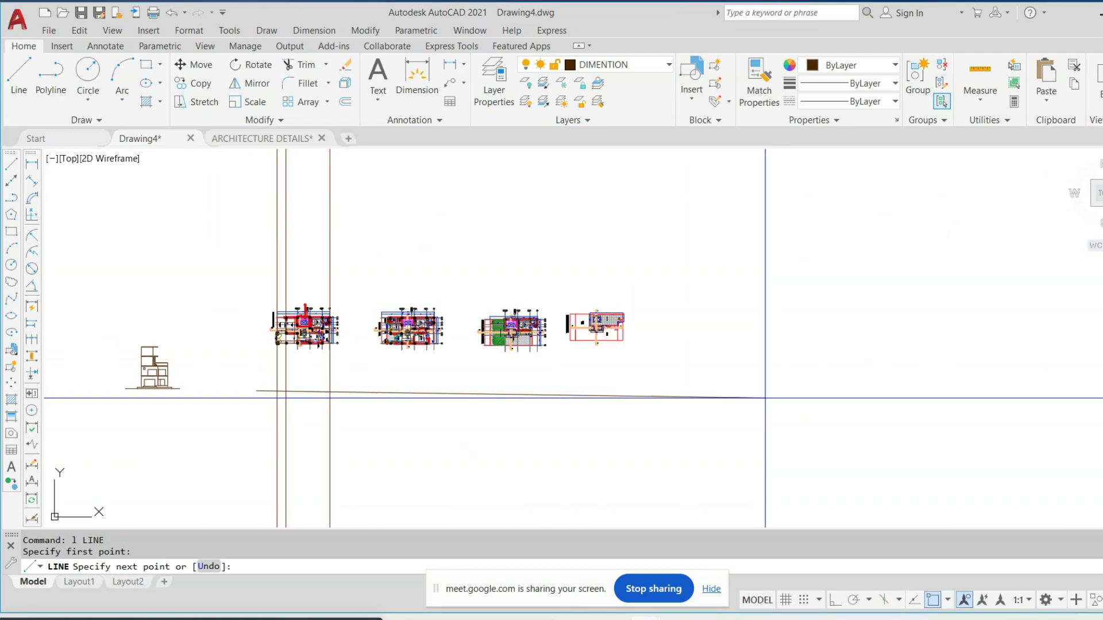
left_click(836, 601)
left_click(840, 497)
key("Escape")
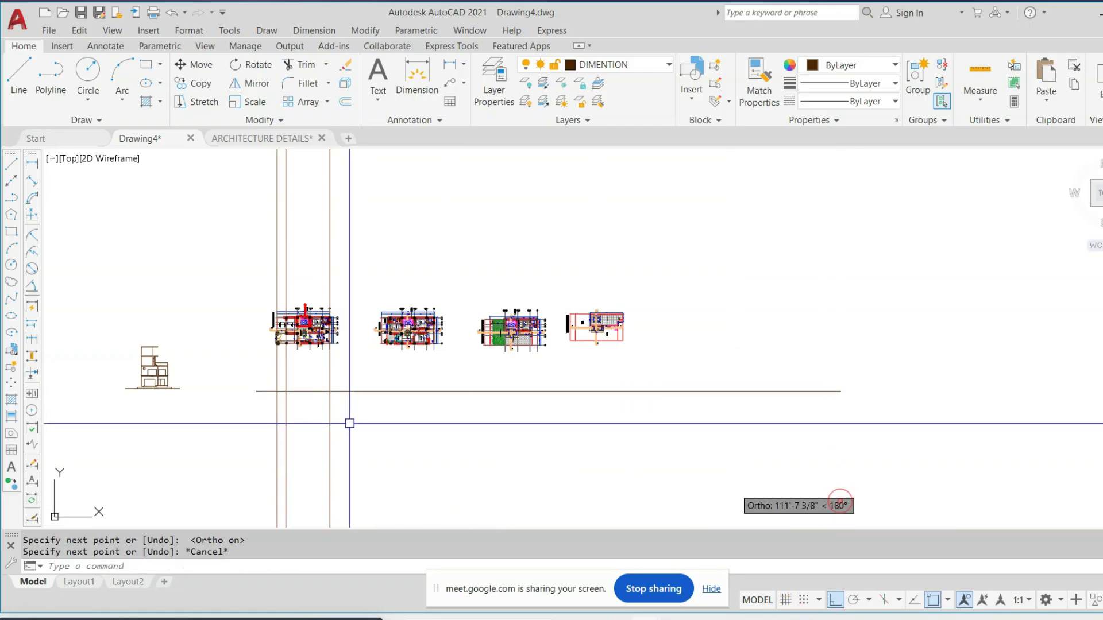
Offset the ground line upward to mark the top of the ground floor in the side elevation
scroll(302, 403, "up", 6)
middle_click_drag(247, 355, 364, 378)
type("'")
key("Return")
left_click(587, 376)
left_click(596, 337)
key("Escape")
key("Escape")
Trim the construction and horizontal lines into a closed ground floor outline with the front wall line inside
type("tr")
key("Return")
key("Return")
left_click(645, 270)
left_click(263, 400)
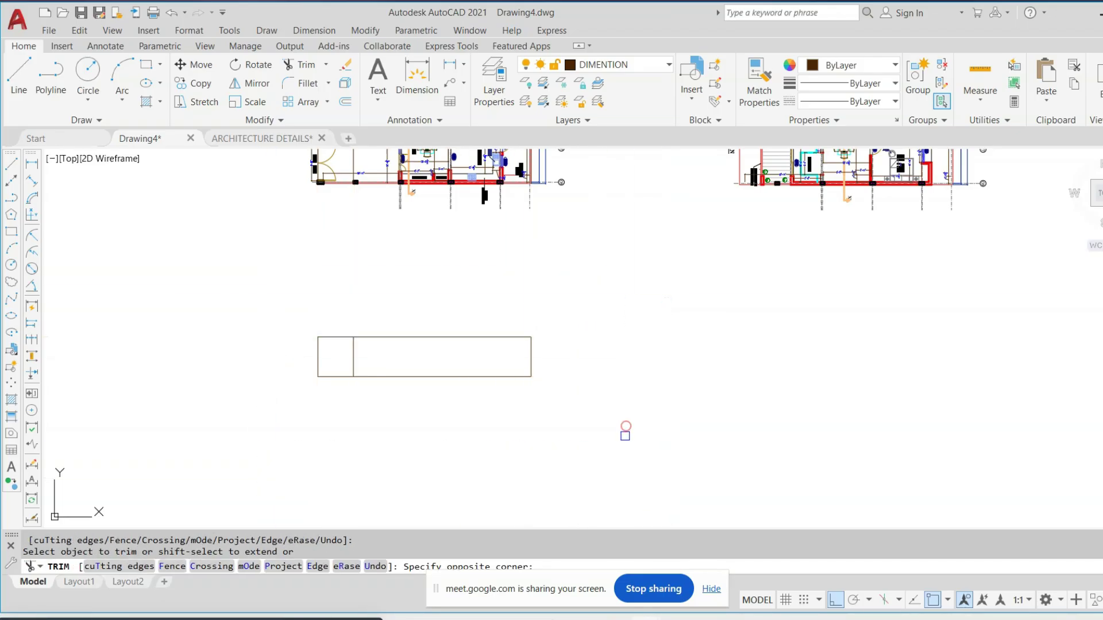
left_click(625, 436)
scroll(626, 431, "down", 2)
middle_click_drag(625, 431, 568, 506)
key("Escape")
Erase the leftover line pieces around the trimmed ground floor outline
left_click(549, 197)
left_click(305, 214)
key("space")
key("Escape")
left_click(583, 235)
left_click(582, 235)
type("e")
key("Return")
key("Escape")
Offset the outline's base line 6' upward to mark the front boundary wall's height
scroll(402, 362, "up", 5)
scroll(387, 408, "down", 4)
scroll(396, 394, "up", 8)
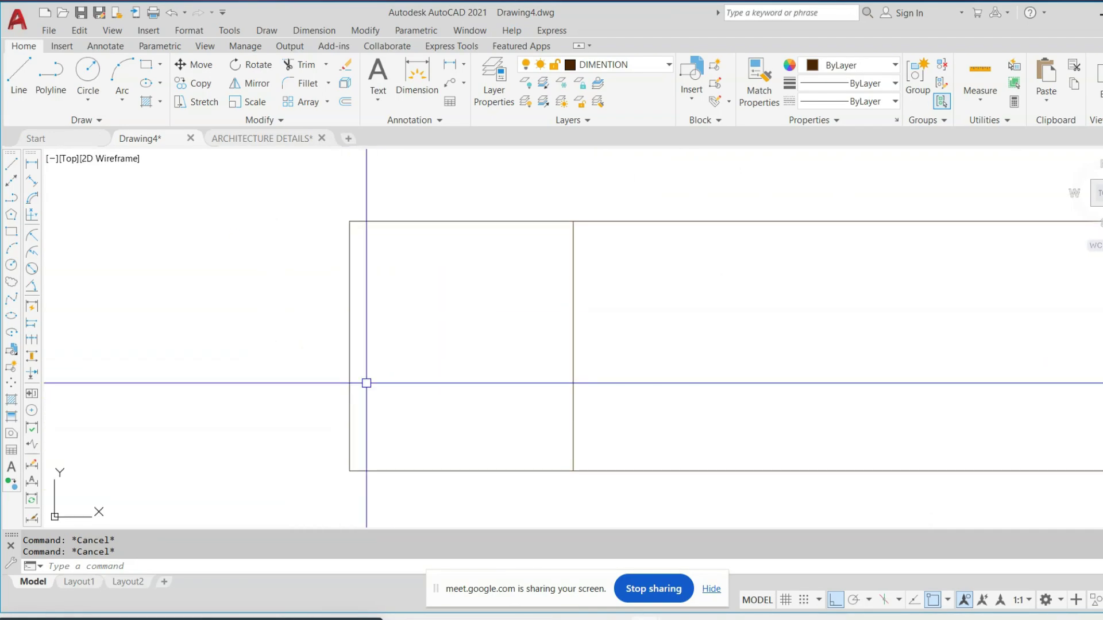
type("'")
key("Return")
left_click(403, 471)
left_click(402, 432)
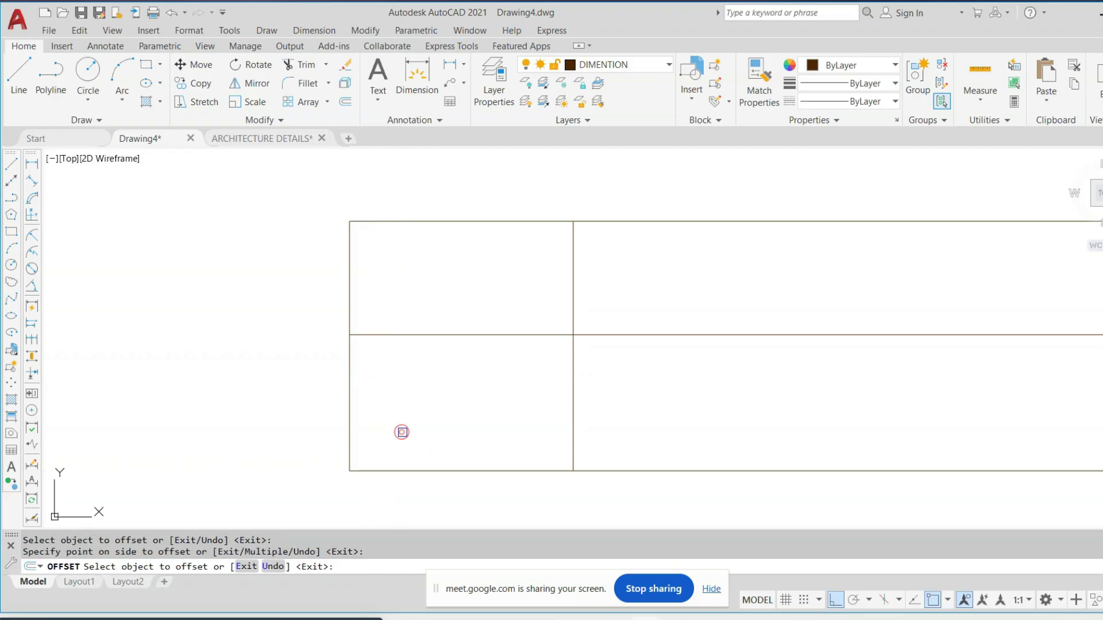
key("Escape")
key("Escape")
Trim the lines so a low boundary wall block remains in front of the full-height ground floor block
left_click(403, 265)
left_click(263, 298)
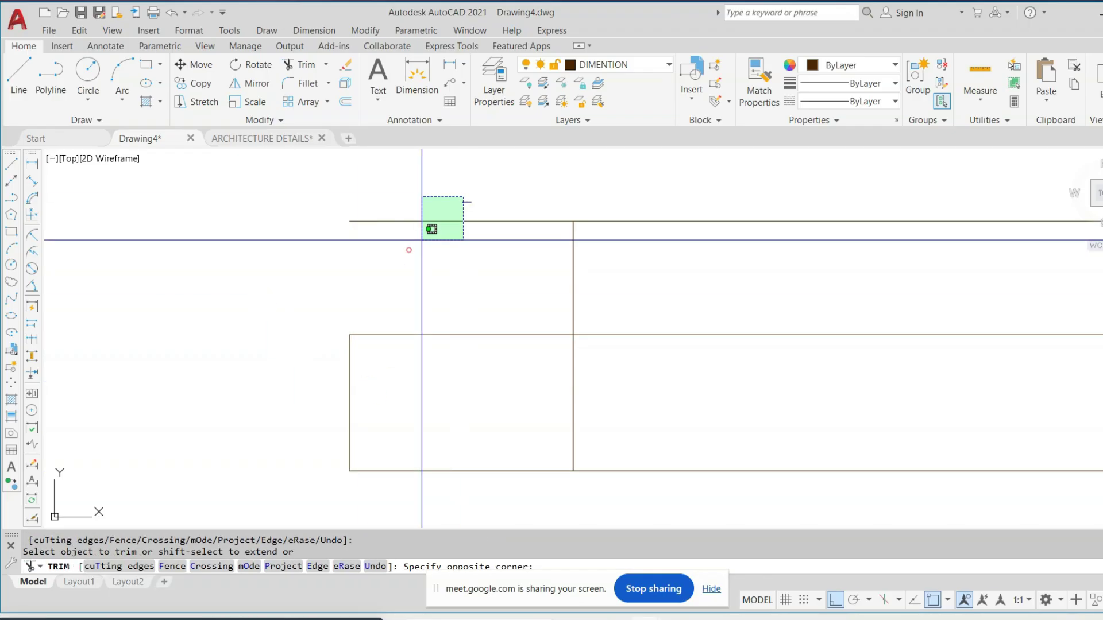
left_click(719, 331)
scroll(573, 345, "down", 1)
left_click(646, 319)
left_click(623, 369)
middle_click_drag(676, 339, 556, 391)
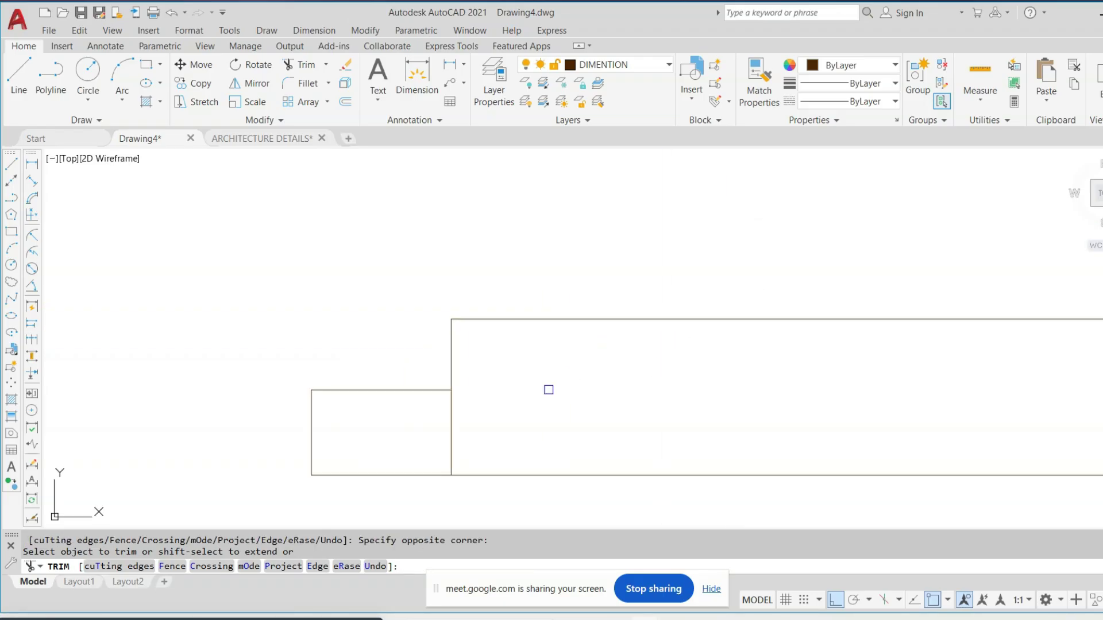
scroll(549, 390, "down", 3)
key("Escape")
Offset the ground floor block's top line 6" downward to form the slab thickness
scroll(499, 172, "up", 6)
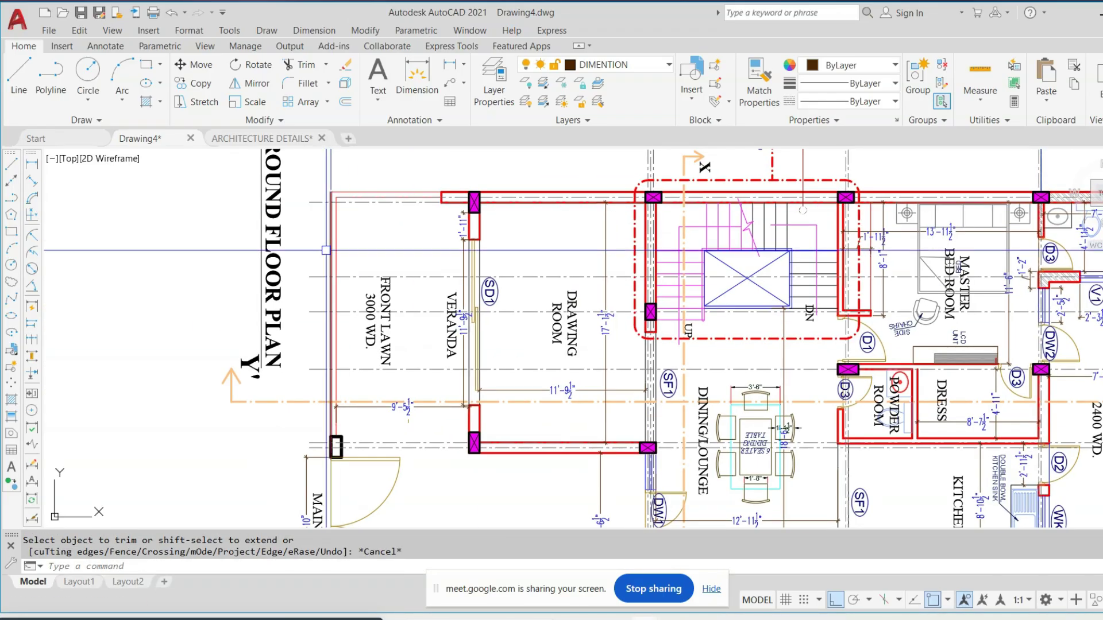
scroll(325, 228, "down", 8)
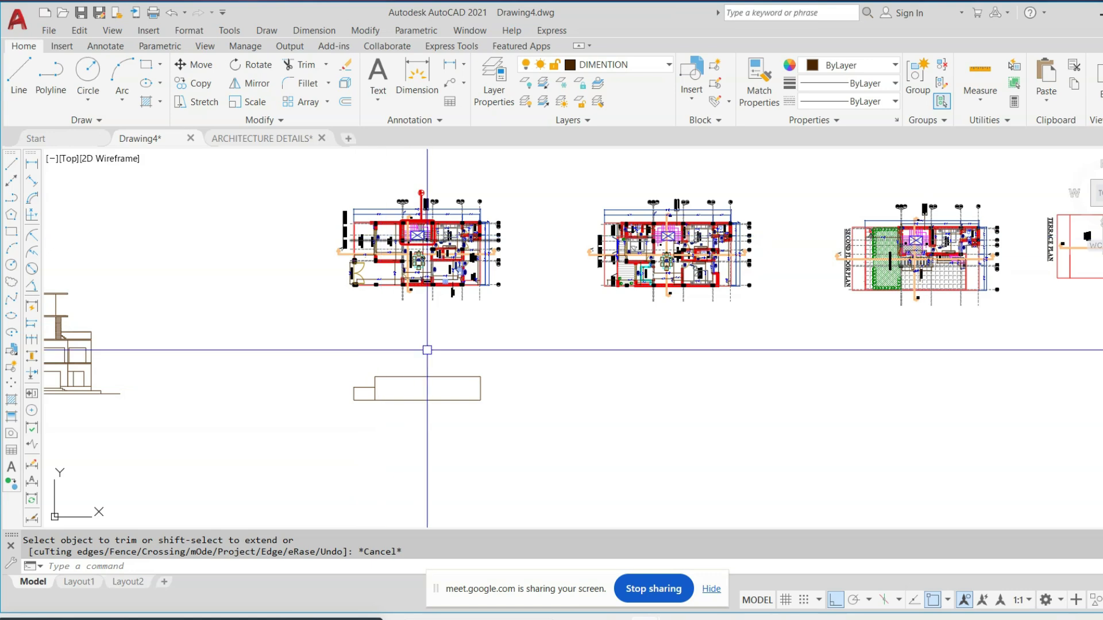
scroll(417, 395, "up", 6)
key("Return")
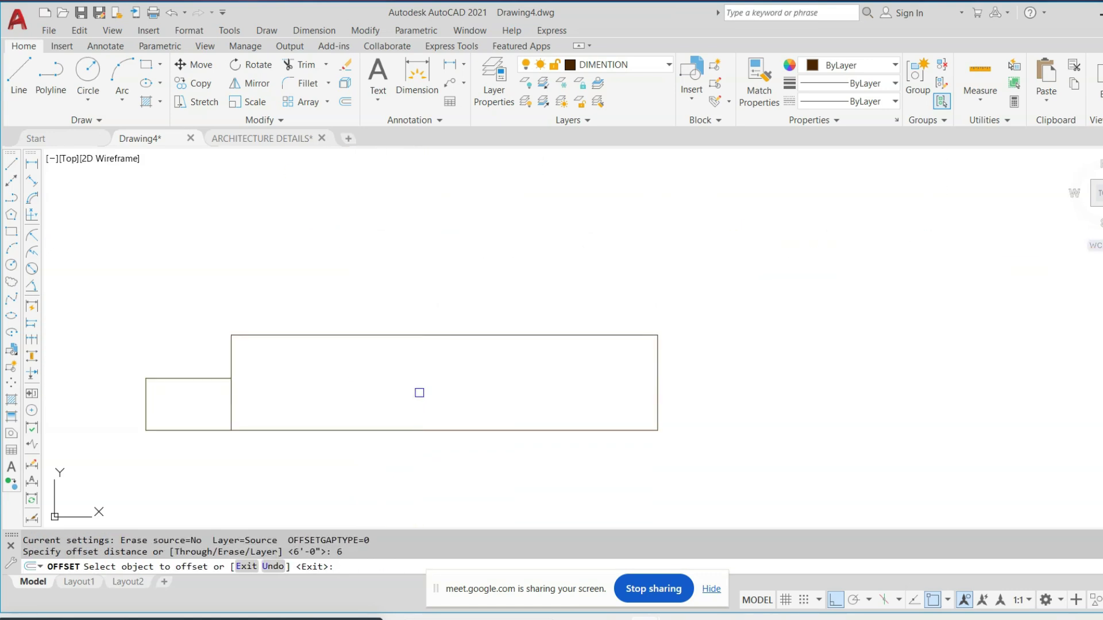
left_click(393, 336)
left_click(392, 376)
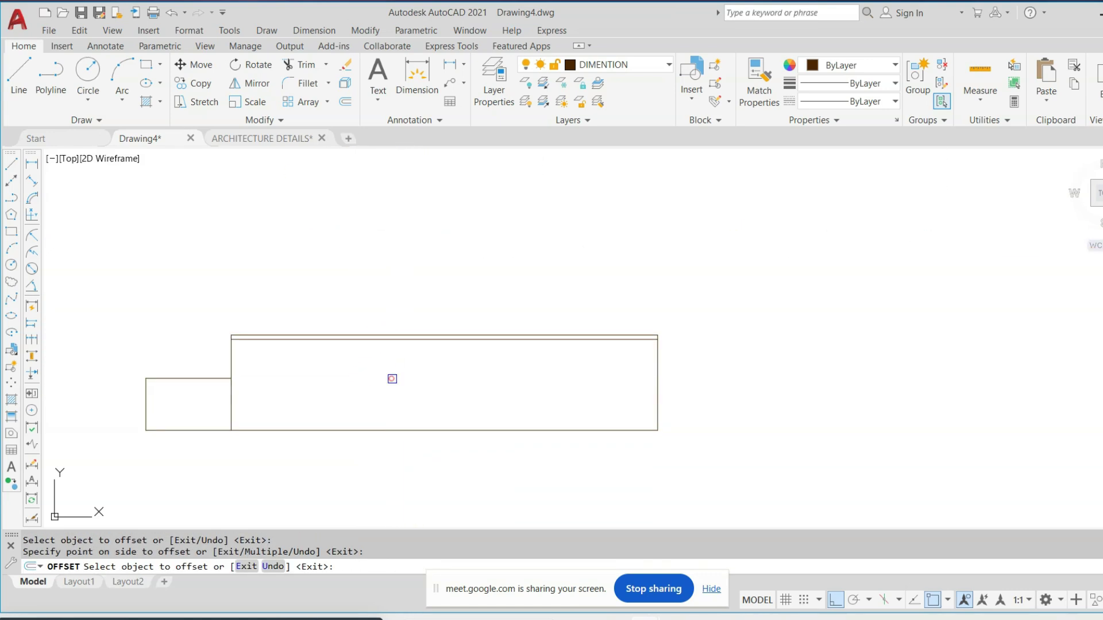
key("Escape")
Draw horizontal lines from the slab's top and underside corners, projecting the slab beyond the front wall
middle_click_drag(392, 376, 544, 412)
scroll(544, 411, "down", 5)
scroll(764, 252, "up", 6)
scroll(761, 326, "up", 3)
scroll(574, 362, "down", 6)
scroll(381, 448, "up", 7)
middle_click_drag(347, 374, 360, 375)
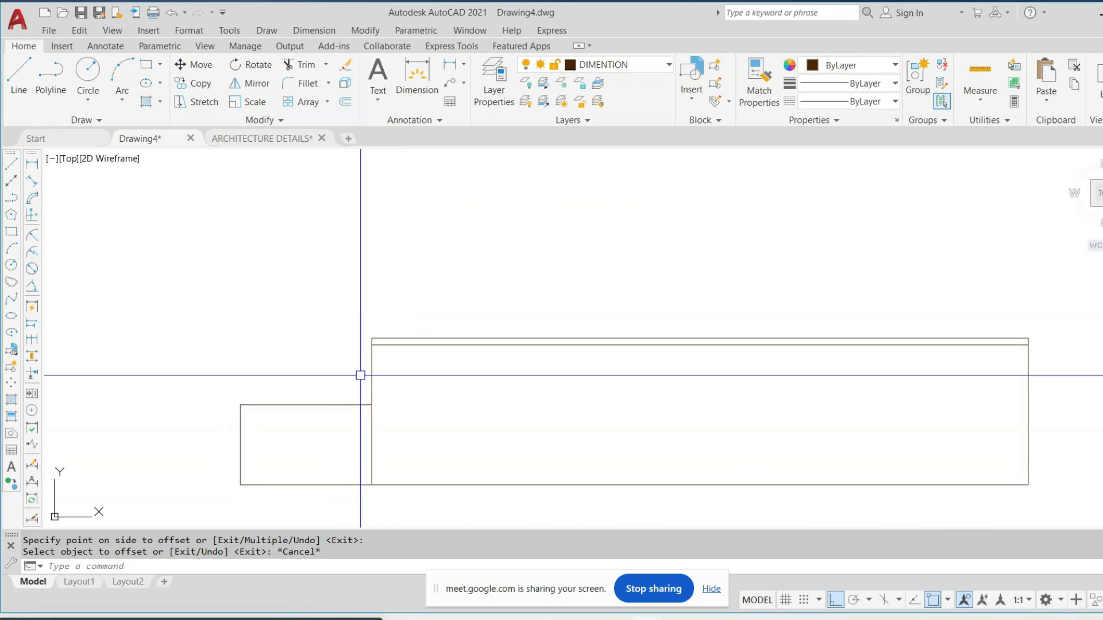
key("Return")
scroll(367, 348, "up", 4)
left_click(393, 319)
key("Escape")
key("Return")
left_click(391, 325)
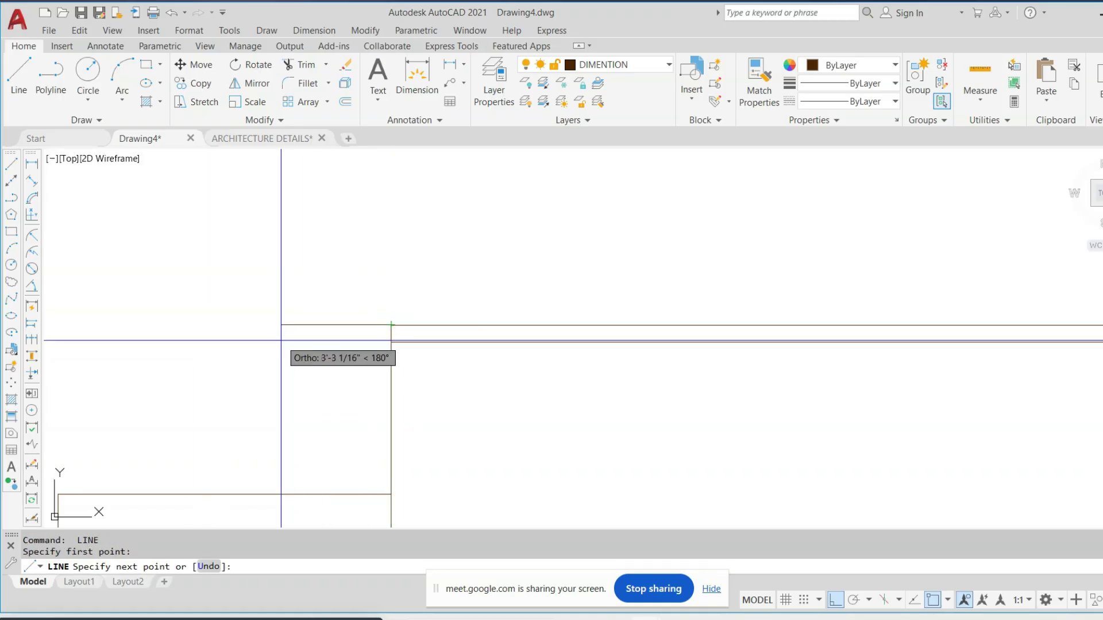
middle_click_drag(106, 371, 317, 351)
left_click(460, 419)
key("Escape")
key("Return")
left_click(602, 321)
key("Escape")
key("Escape")
Trim the slab projection's excess lines and the front wall line where it crosses the slab
type("tr")
key("Return")
key("Return")
left_click(583, 370)
scroll(440, 300, "down", 2)
key("Escape")
scroll(485, 290, "up", 6)
type("tr")
key("Return")
key("Return")
scroll(473, 323, "up", 4)
middle_click_drag(481, 220, 490, 289)
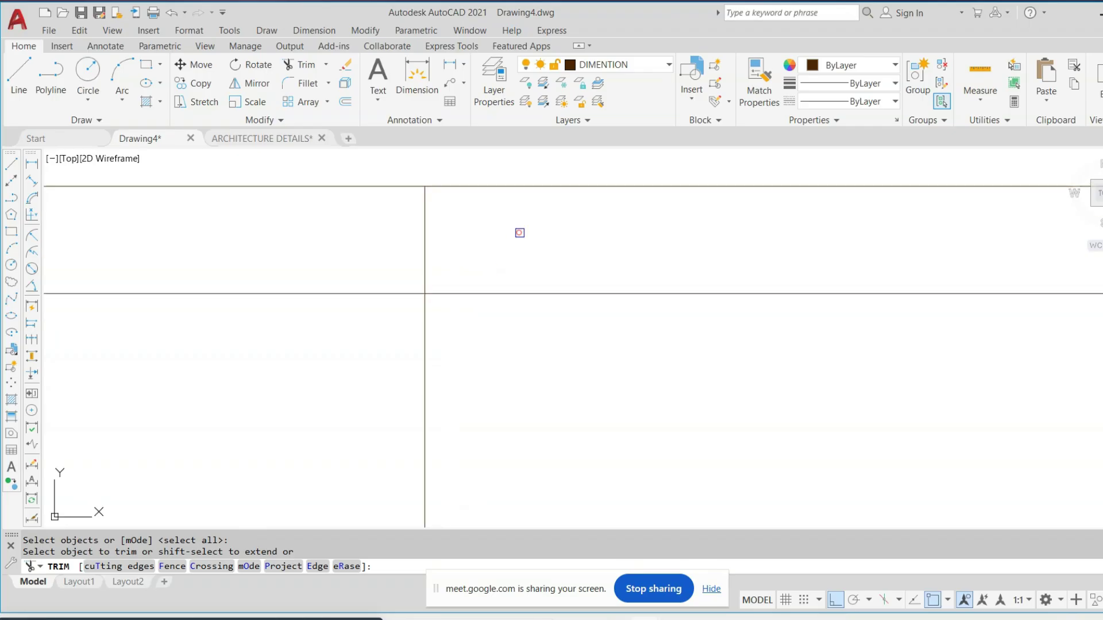
left_click(519, 233)
left_click(276, 260)
scroll(483, 248, "down", 14)
middle_click_drag(458, 327, 449, 333)
scroll(451, 336, "up", 2)
key("Escape")
Place vertical construction lines through the first floor plan's outer rear corner and front parapet wall corner
scroll(475, 446, "down", 4)
scroll(497, 305, "up", 3)
middle_click_drag(492, 373, 484, 279)
scroll(480, 266, "down", 2)
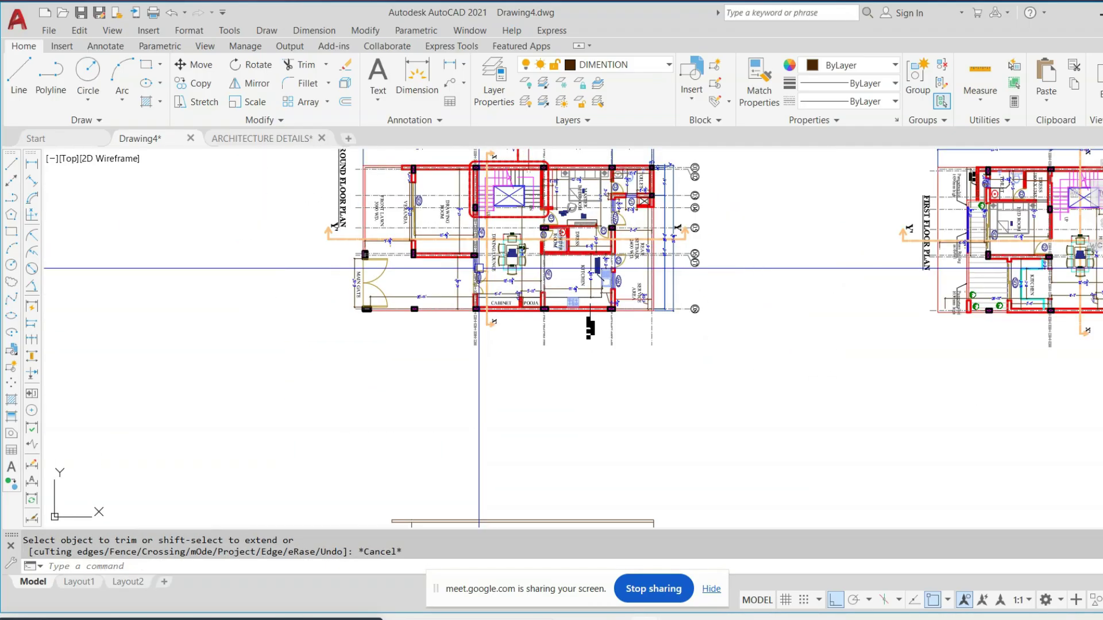
scroll(479, 268, "down", 2)
scroll(477, 267, "up", 2)
scroll(472, 277, "down", 2)
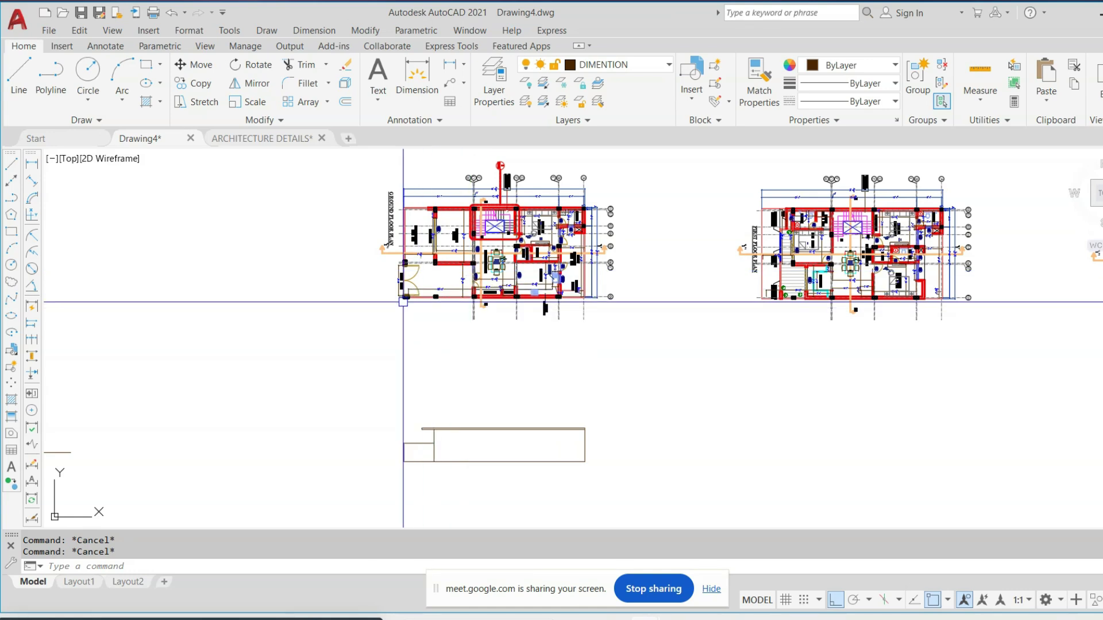
middle_click_drag(576, 279, 384, 279)
scroll(638, 242, "up", 4)
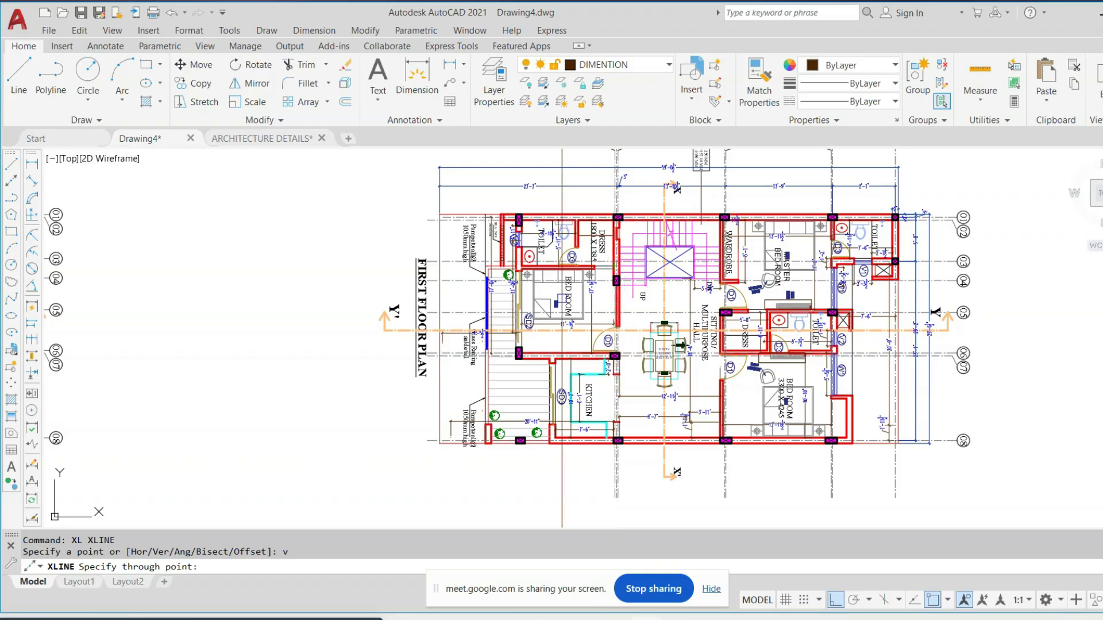
scroll(922, 221, "up", 4)
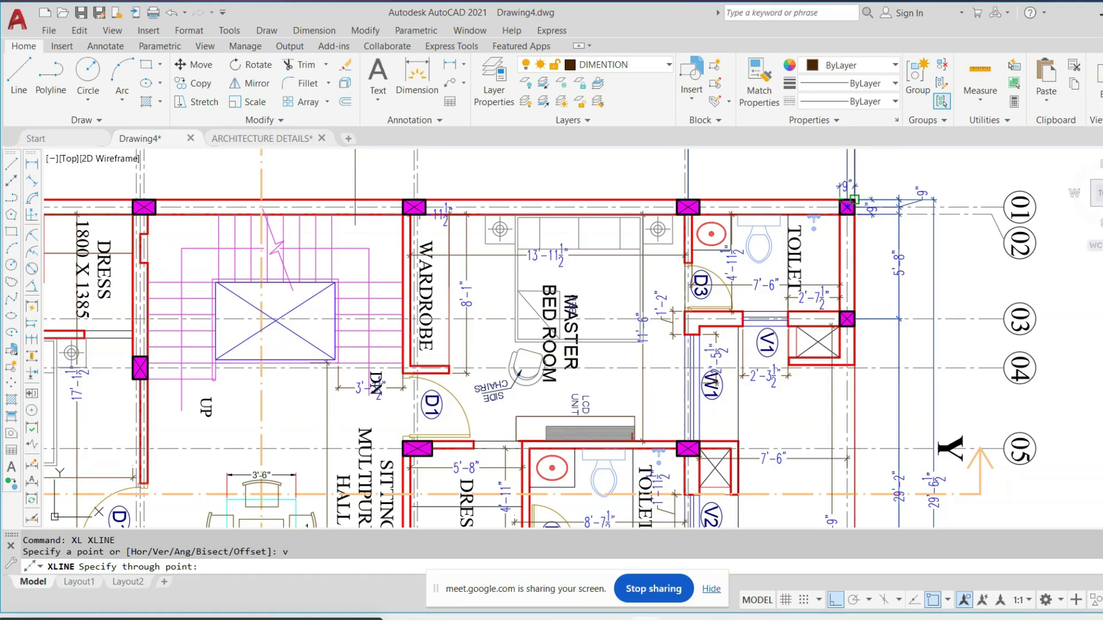
scroll(805, 257, "down", 6)
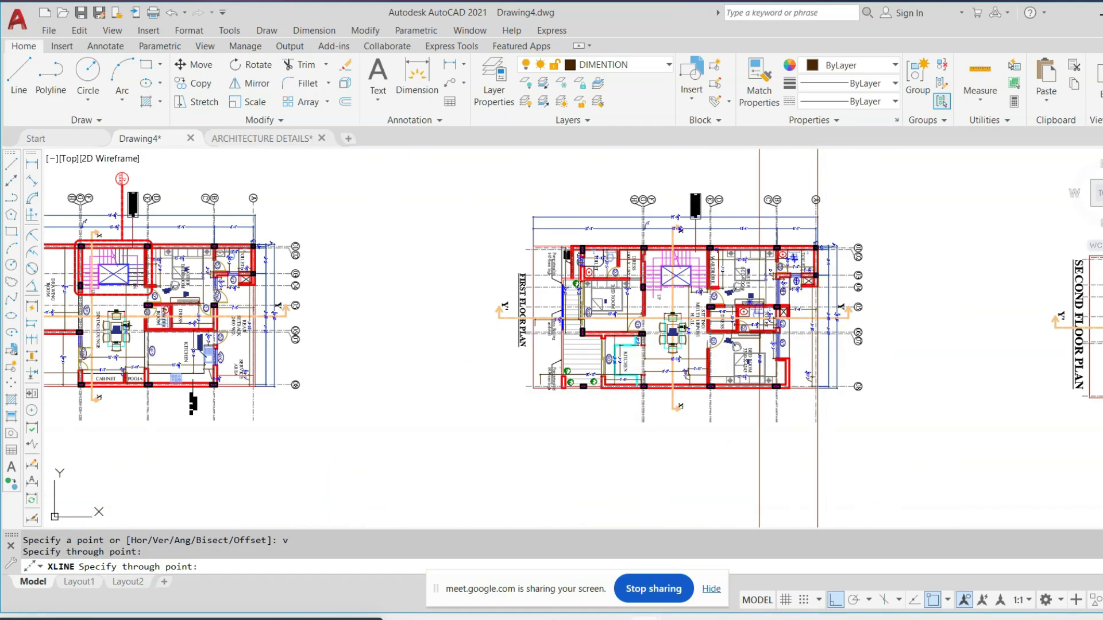
scroll(580, 396, "up", 6)
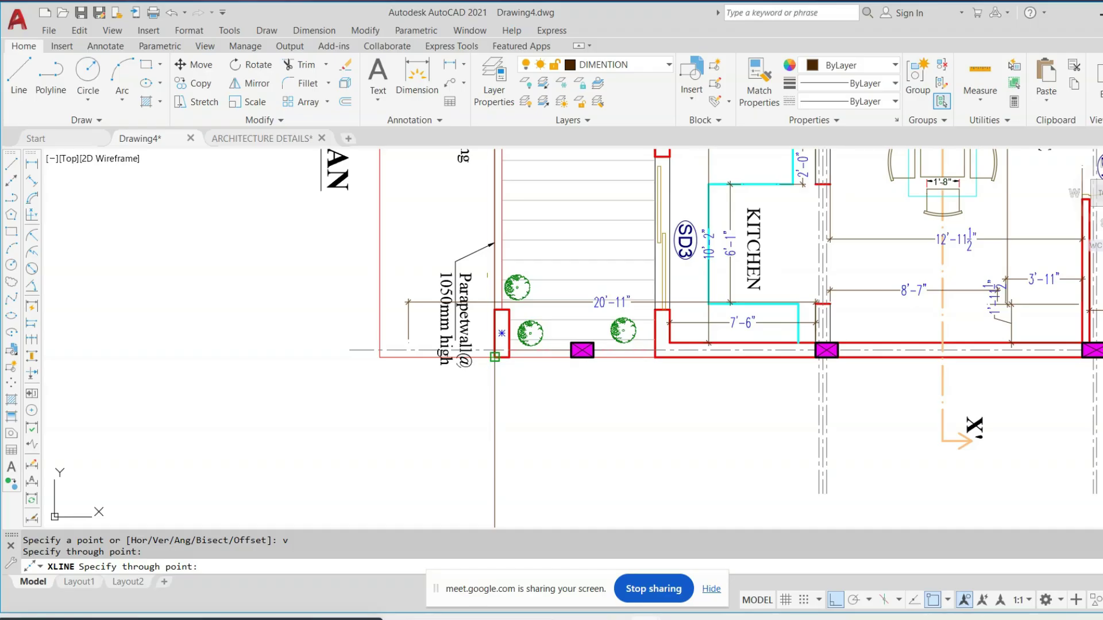
scroll(494, 356, "down", 6)
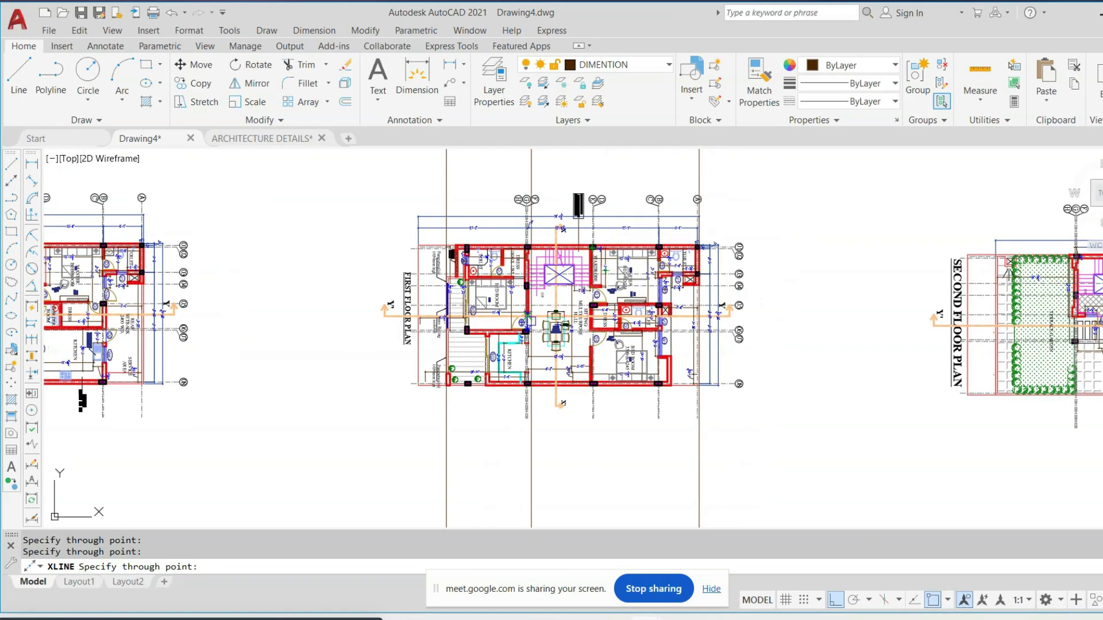
key("Escape")
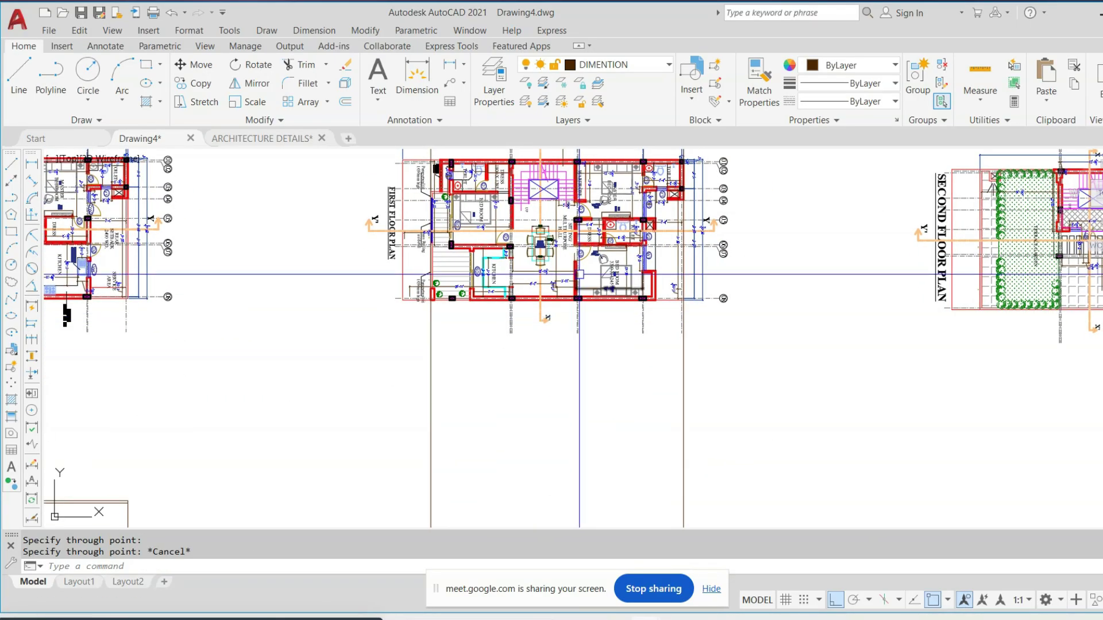
Draw a horizontal ground line from the ground floor block's rear base corner across the first floor's construction lines
scroll(299, 437, "down", 2)
scroll(317, 403, "up", 5)
type("l")
key("Return")
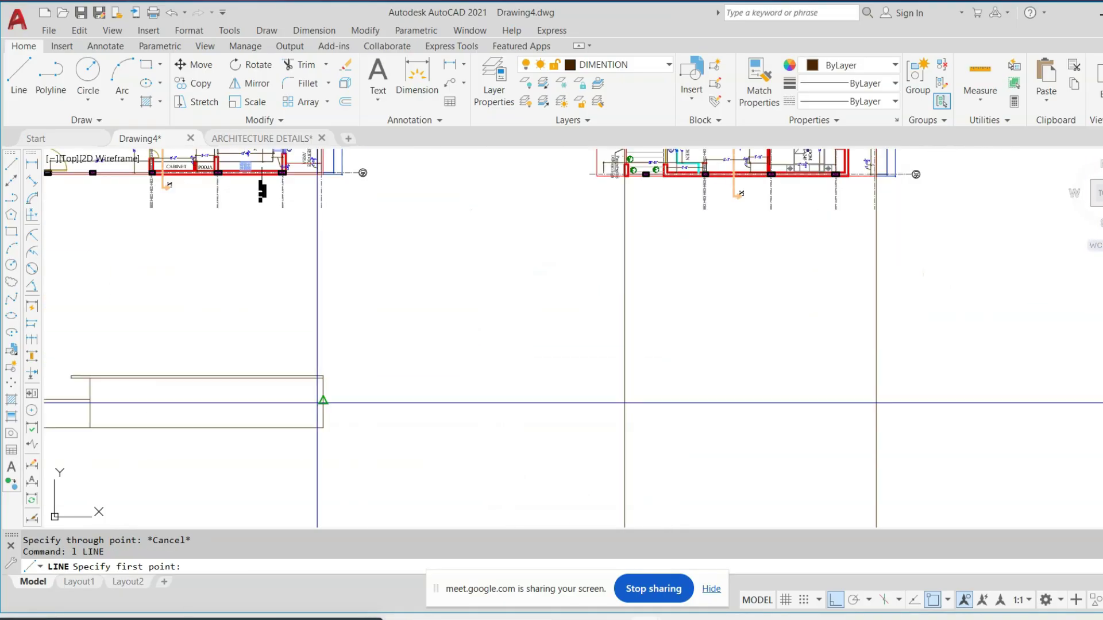
left_click(323, 427)
middle_click_drag(818, 429, 574, 414)
left_click(872, 414)
key("Escape")
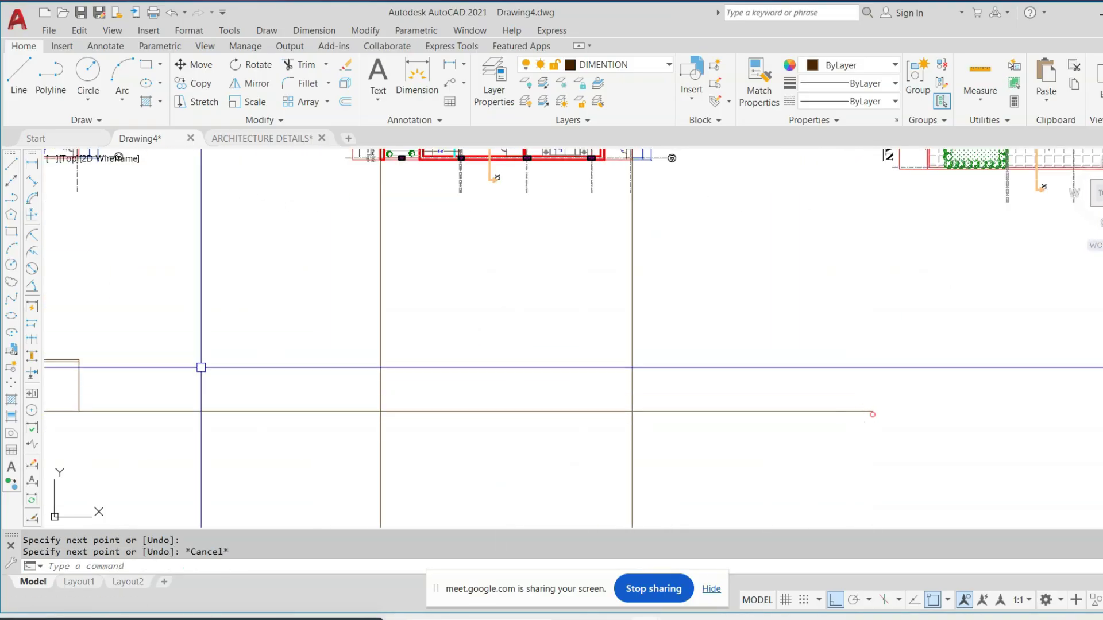
Draw a horizontal line from the rear end of the slab's underside across the first floor's construction lines
middle_click_drag(57, 363, 405, 347)
scroll(405, 348, "up", 3)
key("Escape")
key("Return")
left_click(501, 344)
scroll(447, 352, "down", 3)
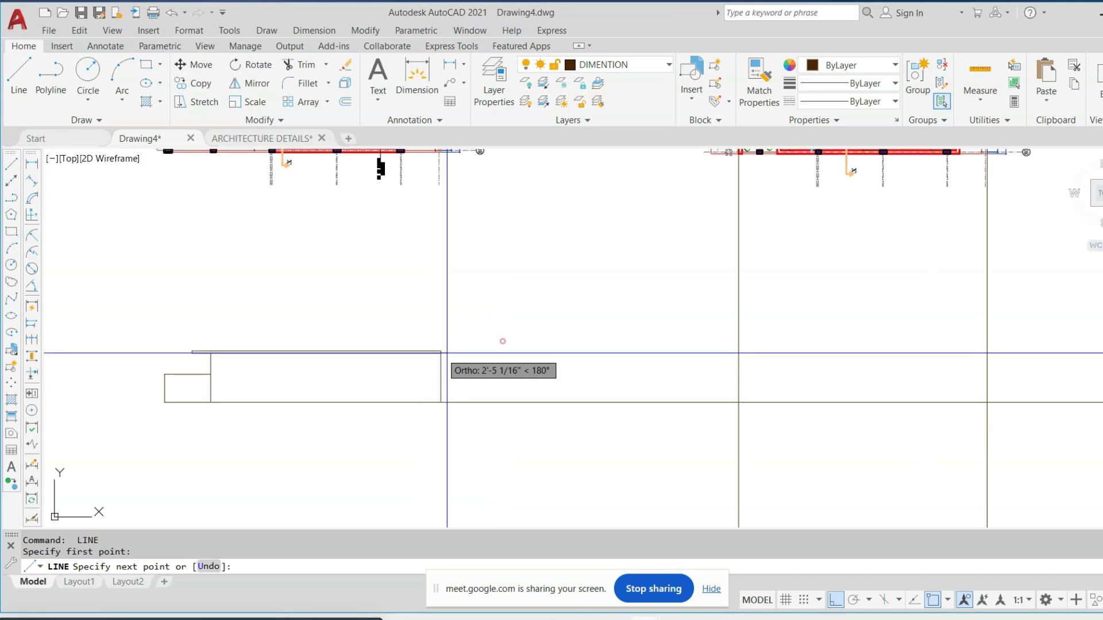
middle_click_drag(963, 352, 654, 352)
left_click(879, 355)
key("Escape")
key("Escape")
Draw a horizontal line from the slab's top rear corner across the first floor's construction lines
scroll(115, 361, "up", 6)
key("Return")
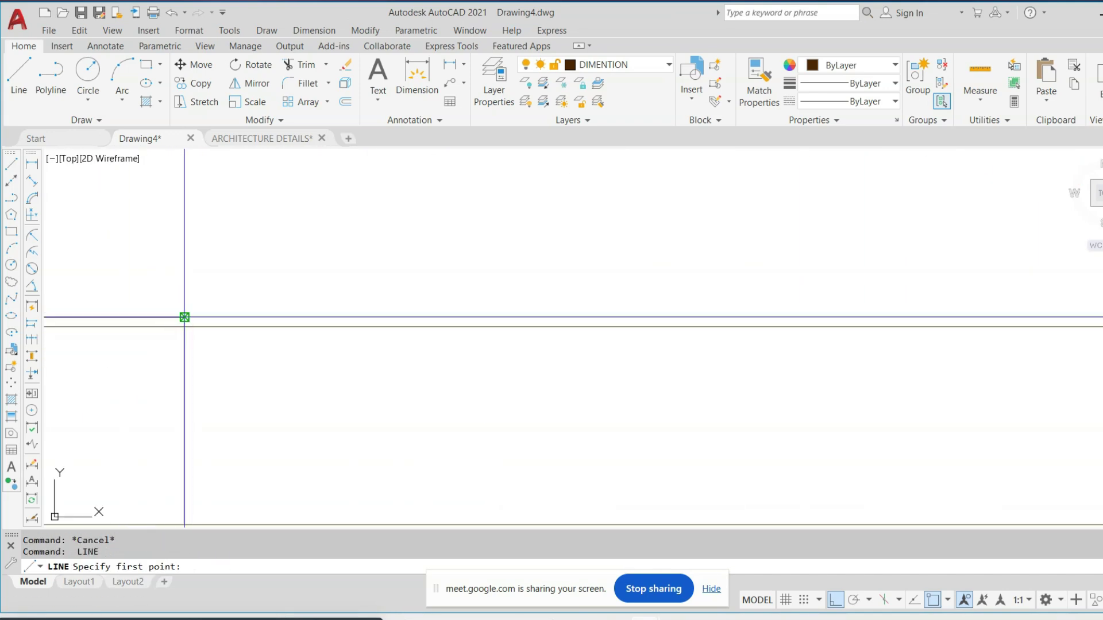
left_click(184, 317)
scroll(185, 362, "down", 4)
middle_click_drag(1086, 323, 871, 316)
Trim the construction and horizontal lines below the first floor plan into a closed block with a slab on top
type("tr")
key("Return")
key("Return")
left_click(834, 283)
left_click(264, 298)
left_click(313, 283)
left_click(326, 464)
left_click(344, 466)
left_click(764, 477)
left_click(935, 287)
left_click(887, 409)
left_click(820, 322)
left_click(790, 453)
key("Escape")
Place a vertical construction line through the front bedroom's column beside door SD2 in the first floor plan
scroll(666, 396, "down", 4)
middle_click_drag(589, 198, 505, 273)
scroll(505, 273, "up", 3)
scroll(394, 308, "up", 2)
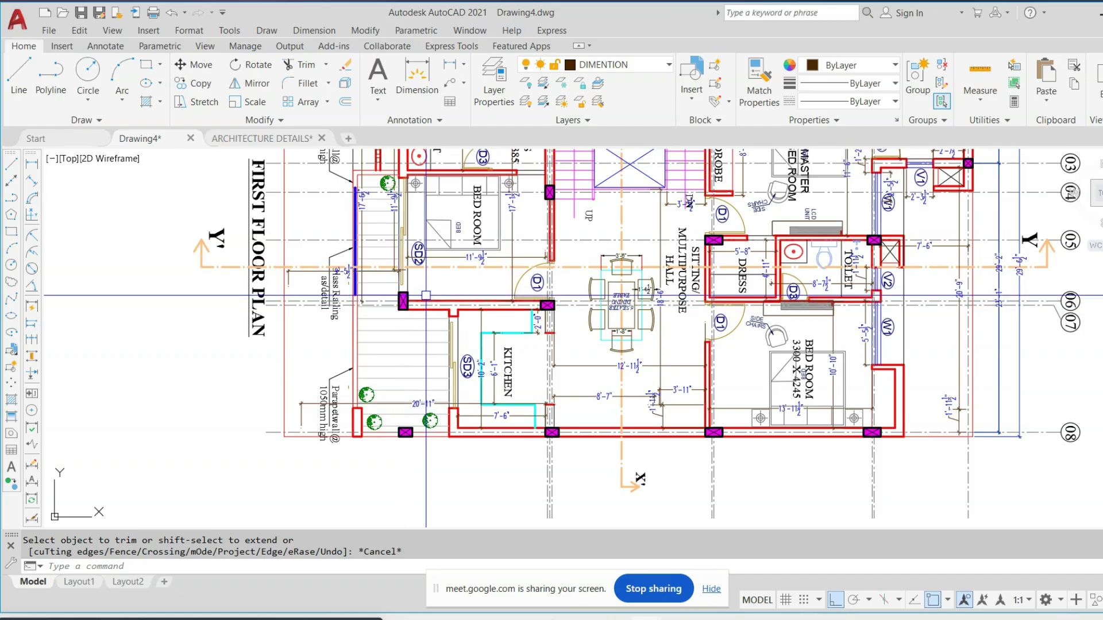
scroll(426, 295, "down", 3)
scroll(426, 296, "up", 2)
scroll(437, 345, "down", 5)
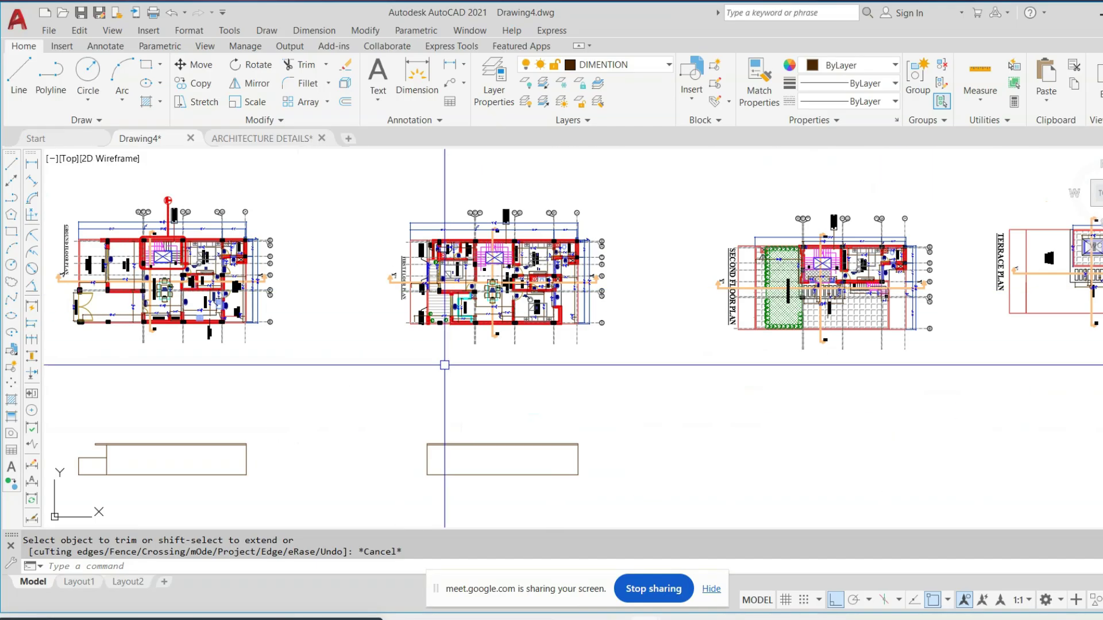
scroll(427, 348, "up", 2)
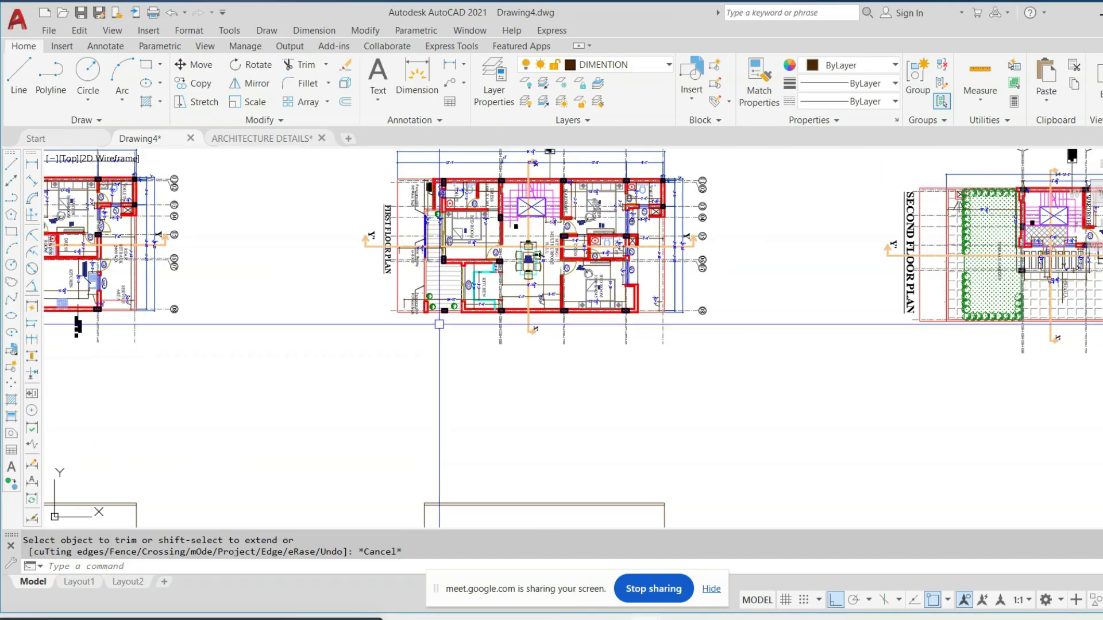
scroll(451, 255, "up", 3)
type("l")
key("Return")
type("v")
key("Return")
middle_click_drag(435, 269, 436, 326)
scroll(433, 316, "up", 2)
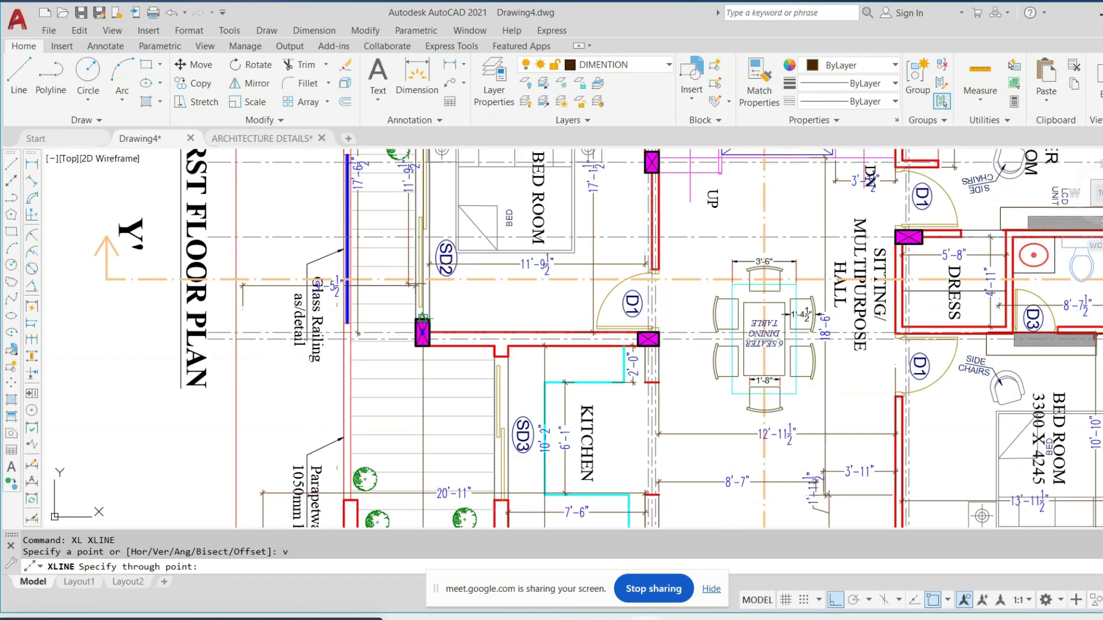
scroll(463, 389, "down", 5)
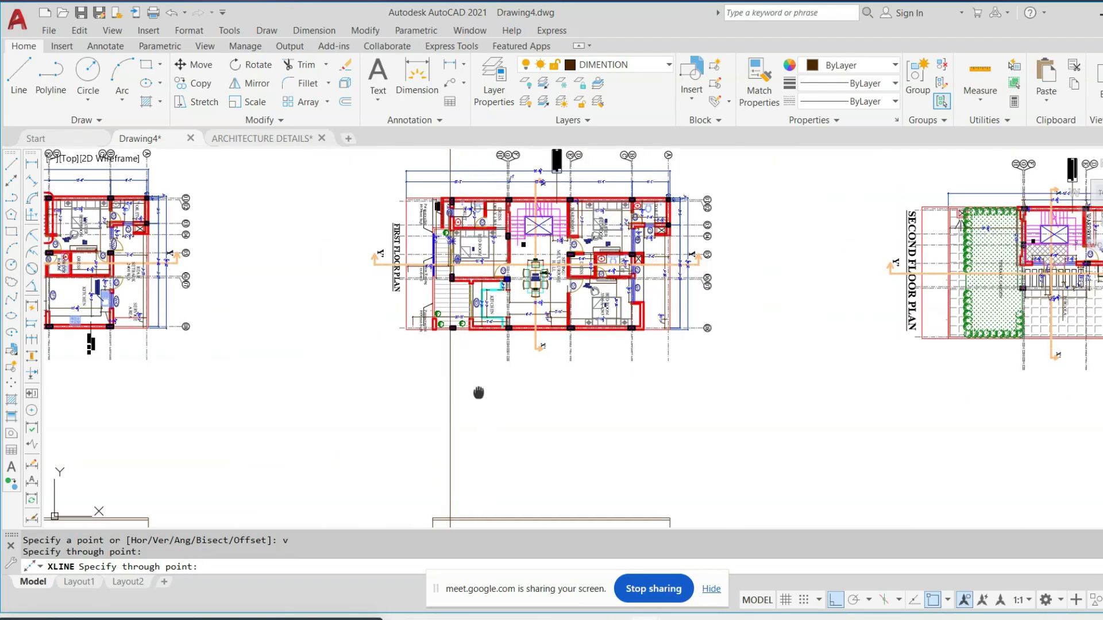
Trim the column's construction line above the slab, inside the slab and below the first floor block
scroll(463, 389, "up", 8)
key("Escape")
key("Escape")
type("tr")
key("Return")
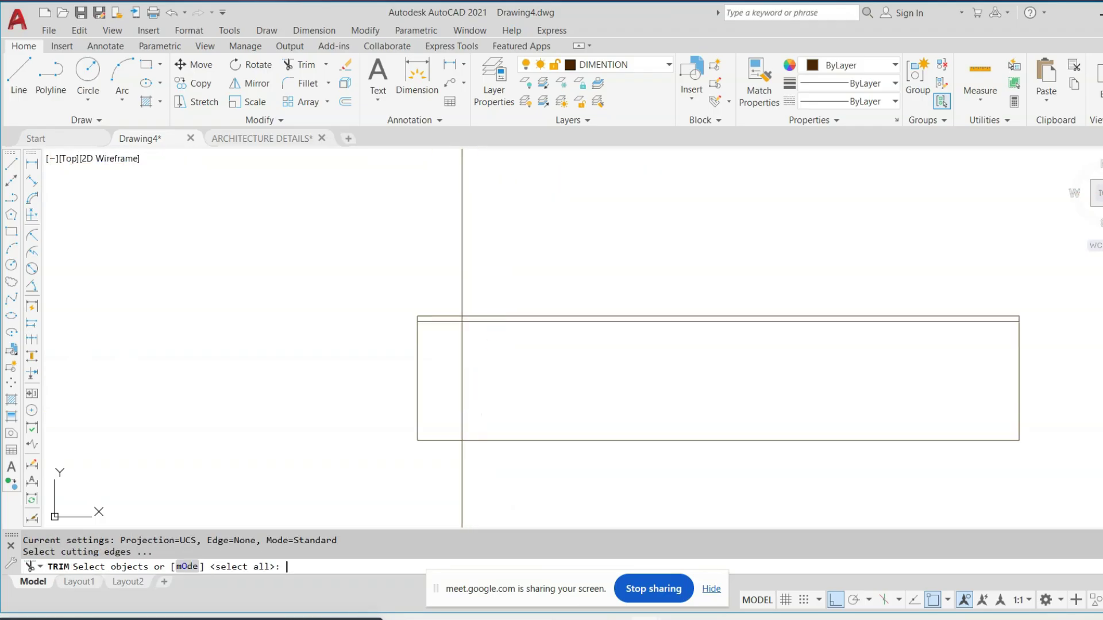
key("Return")
left_click(494, 253)
left_click(406, 284)
left_click(494, 466)
left_click(336, 477)
left_click(457, 305)
scroll(456, 305, "up", 3)
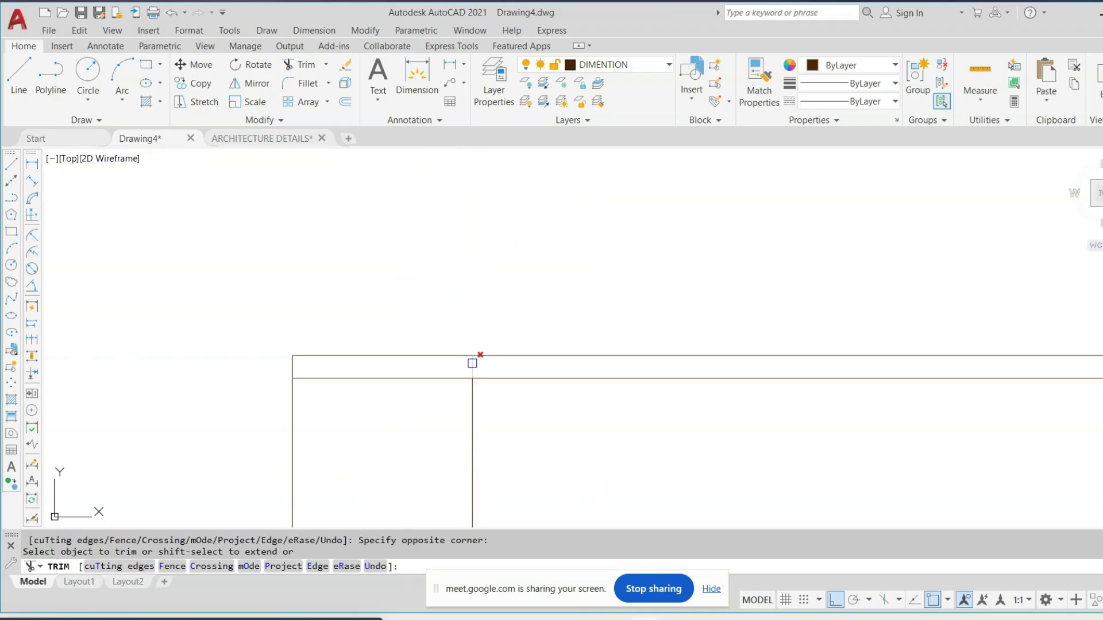
key("Escape")
Place a vertical construction line through the kitchen's outer front corner in the first floor plan
scroll(512, 279, "down", 10)
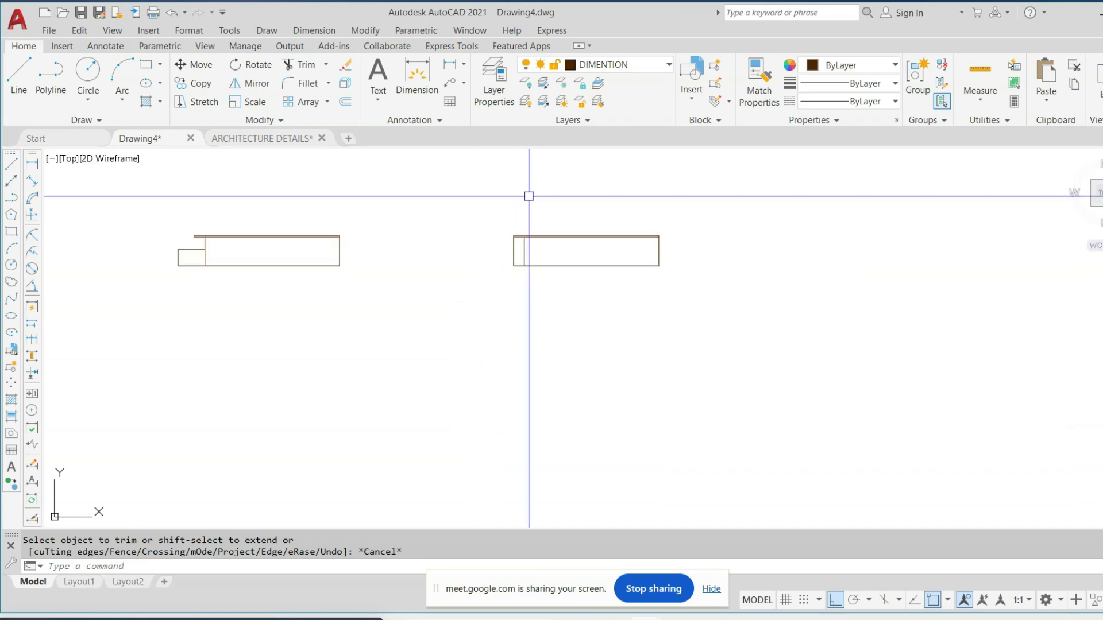
scroll(477, 288, "up", 6)
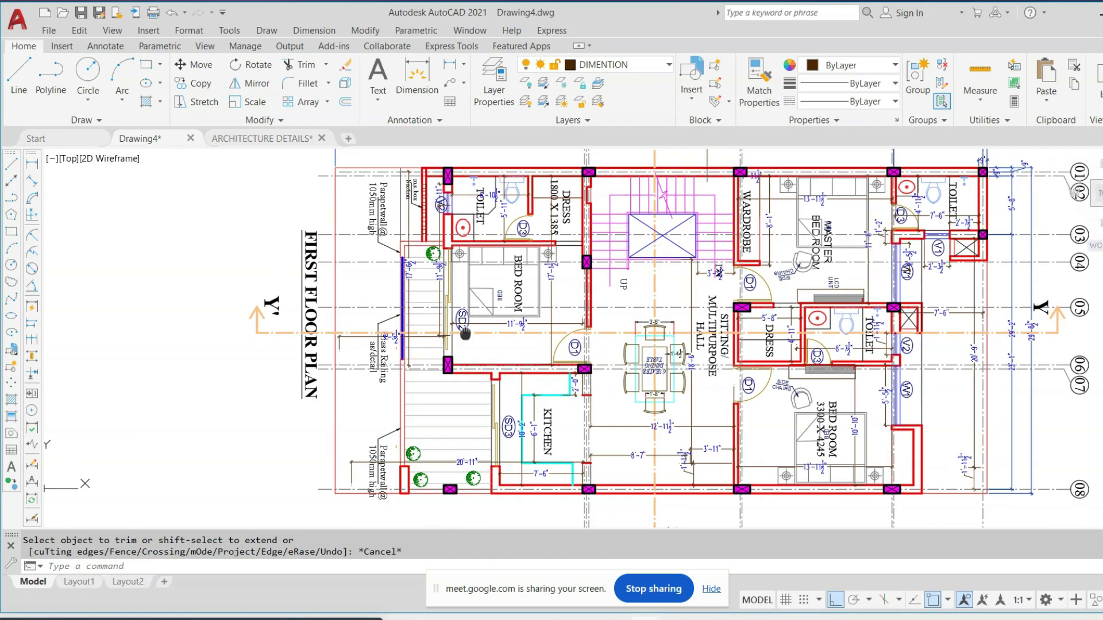
type("xl")
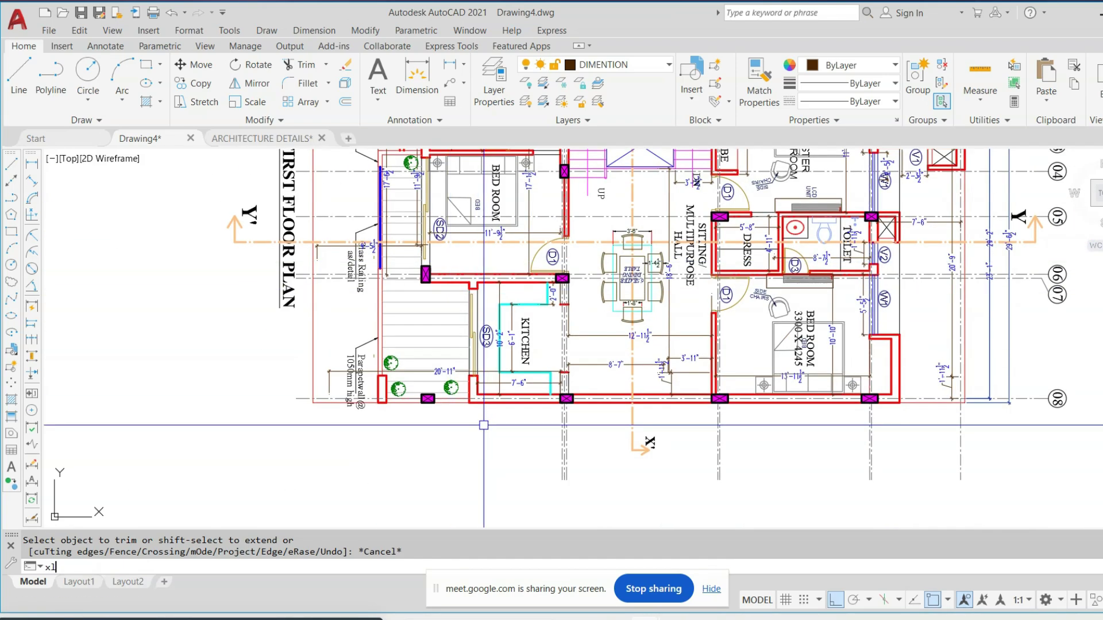
key("Return")
type("v")
key("Return")
key("Escape")
key("Escape")
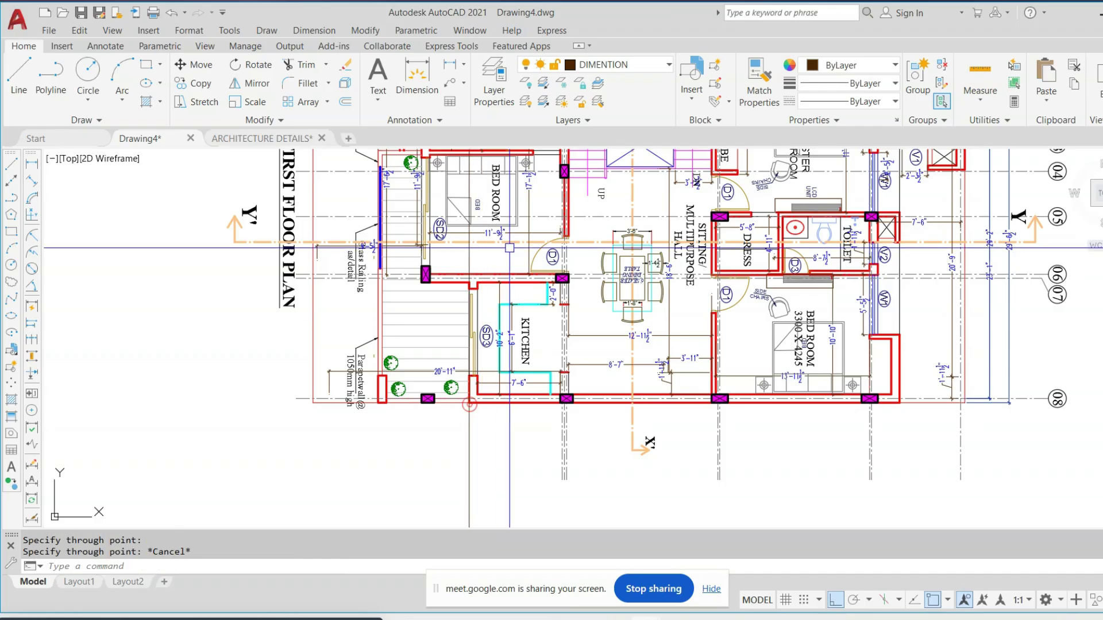
Trim the kitchen corner's construction line above and below the first floor block
scroll(470, 402, "up", 8)
type("tr")
key("Return")
key("Return")
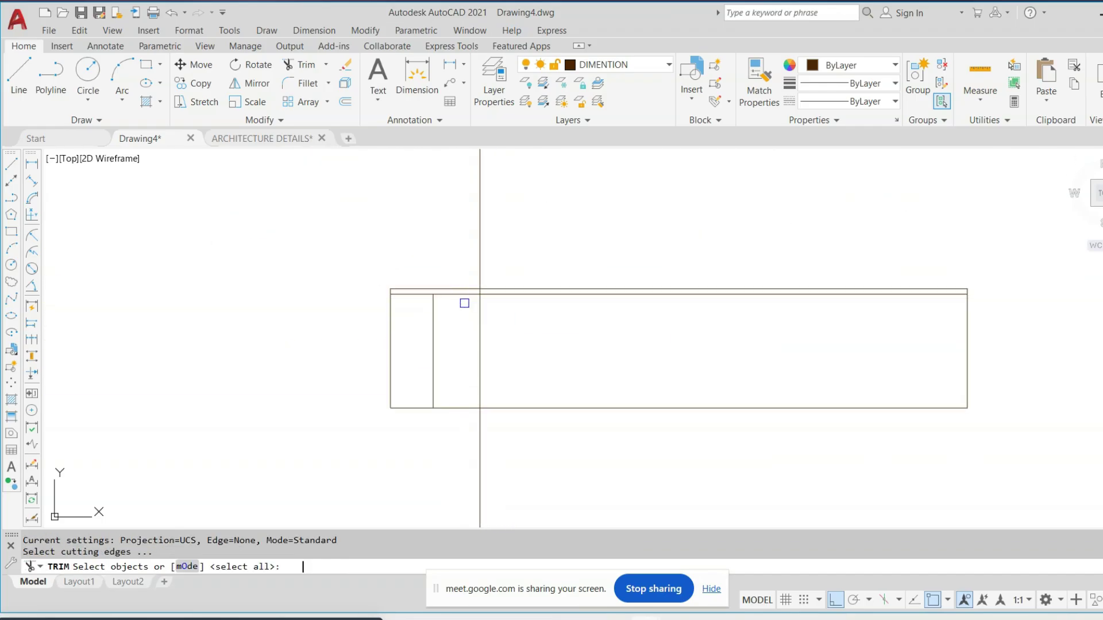
left_click(517, 232)
left_click(431, 259)
left_click(635, 455)
left_click(414, 486)
key("Escape")
Offset the first floor block's bottom line 3' upward to mark the balcony parapet height
scroll(583, 454, "down", 7)
scroll(598, 300, "up", 6)
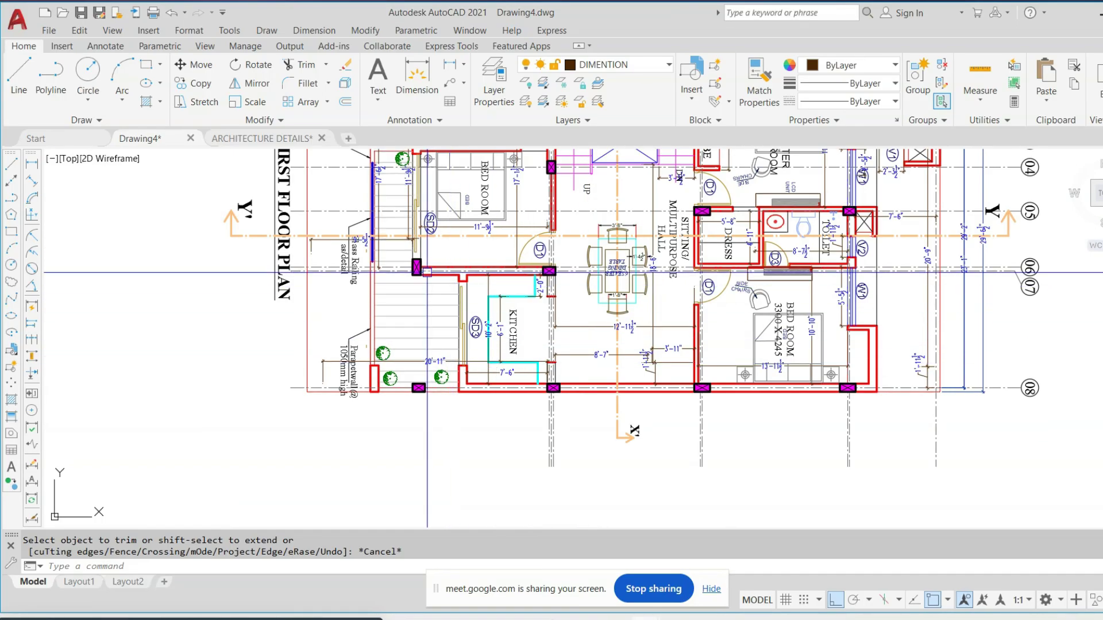
scroll(428, 257, "down", 5)
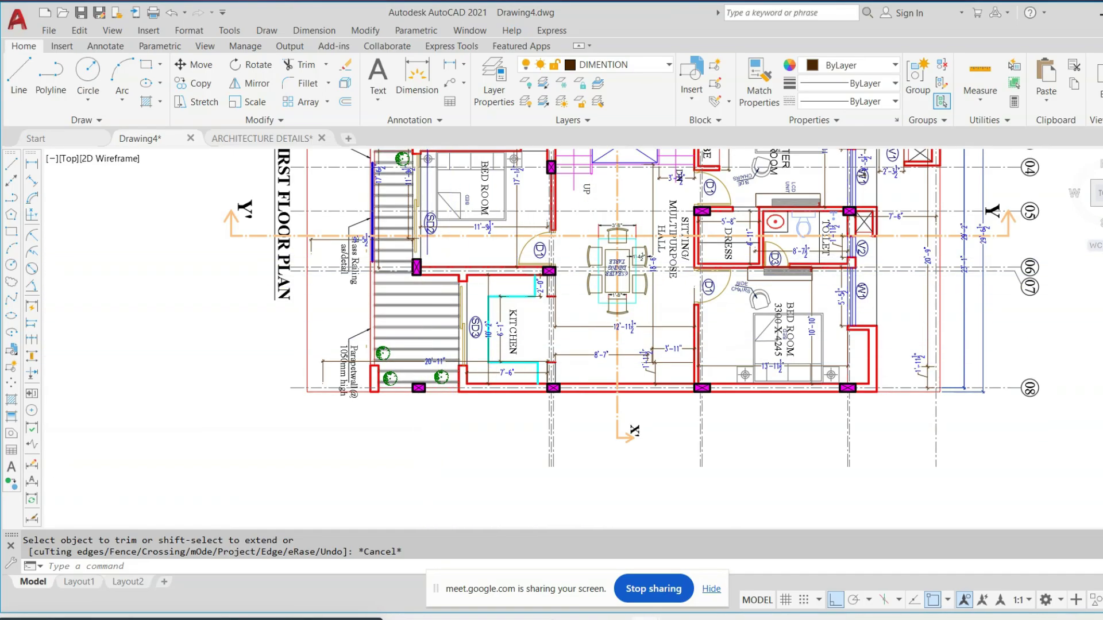
scroll(378, 335, "up", 5)
scroll(379, 335, "down", 5)
scroll(413, 505, "up", 8)
scroll(374, 395, "down", 3)
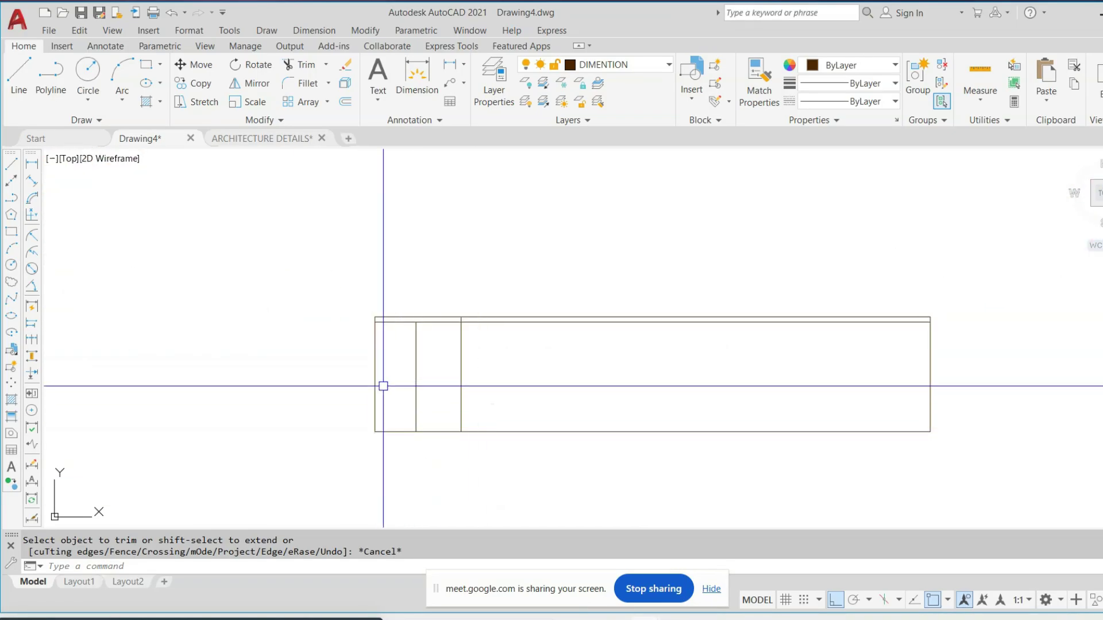
scroll(392, 383, "up", 3)
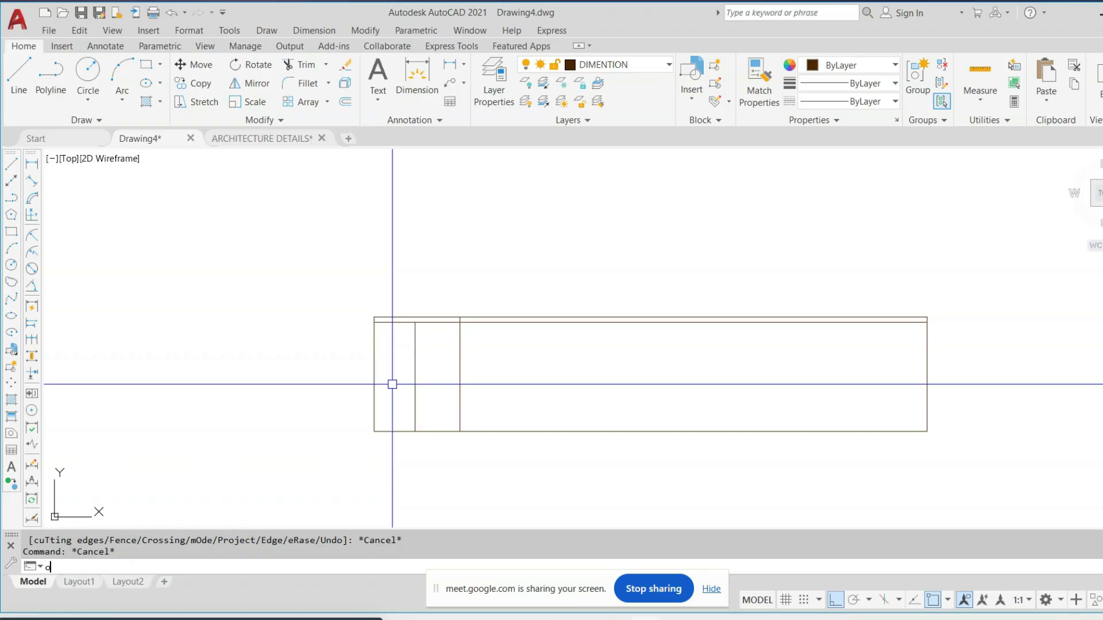
key("Return")
type("3'")
key("Return")
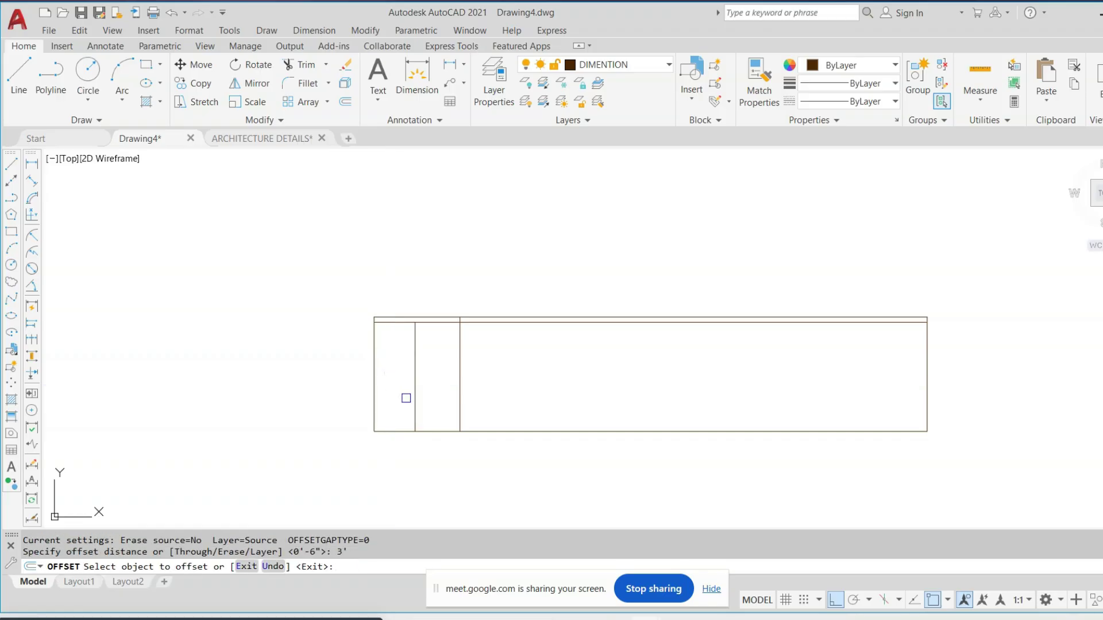
left_click(424, 430)
left_click(436, 399)
key("Escape")
Trim the parapet height line behind the kitchen corner line so it spans only the balcony front
type("tr")
key("Return")
left_click(590, 389)
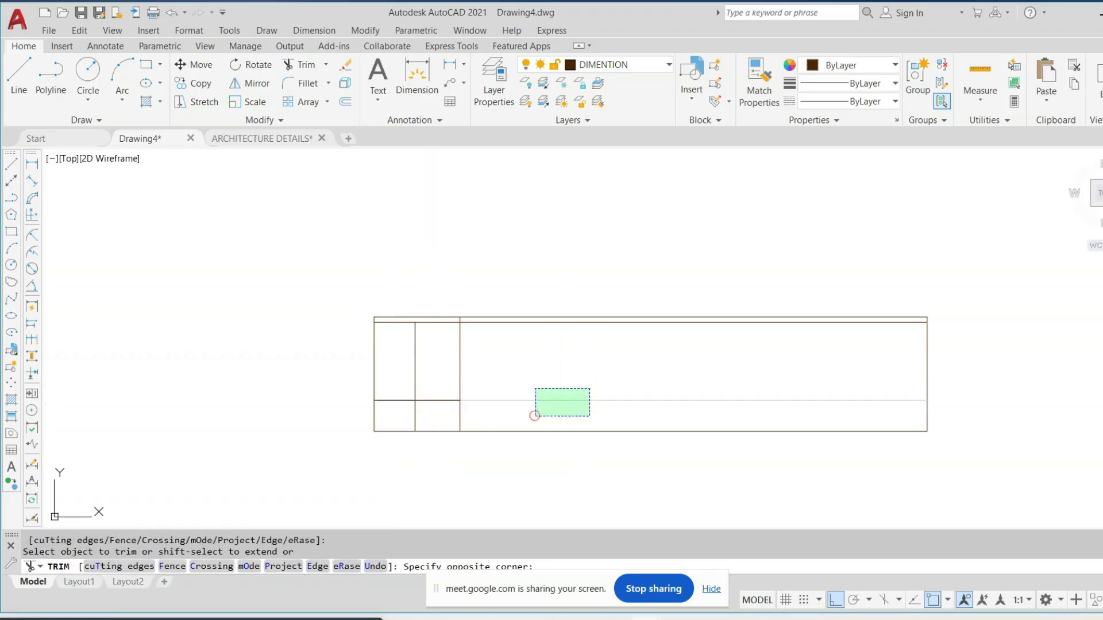
left_click(535, 415)
scroll(432, 431, "up", 2)
key("Escape")
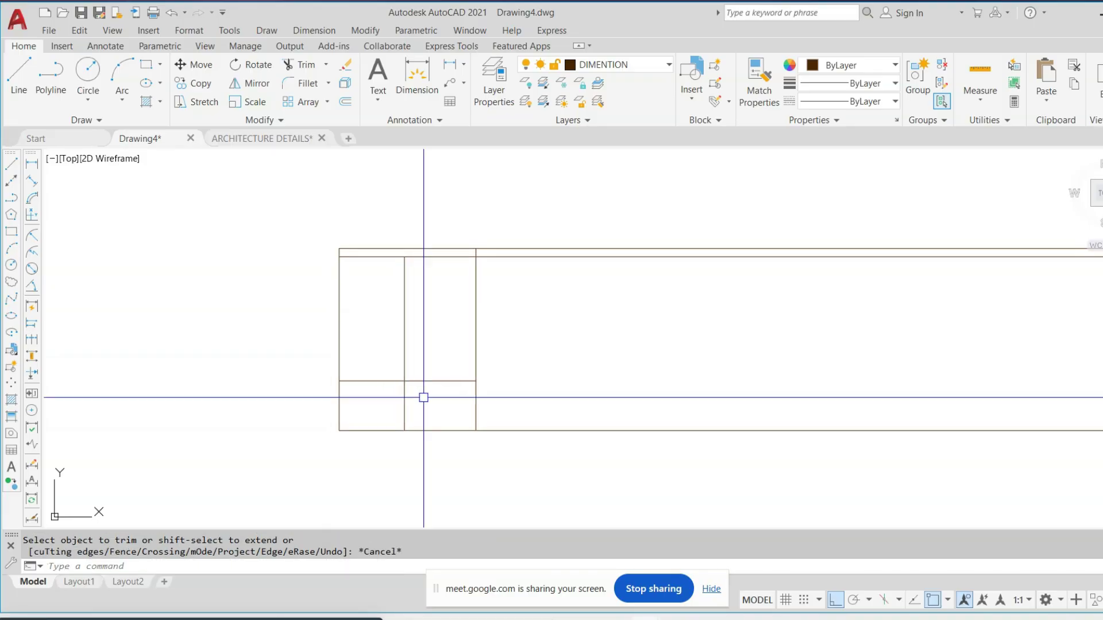
Offset the parapet height line 2" upward to form a thin coping
key("Return")
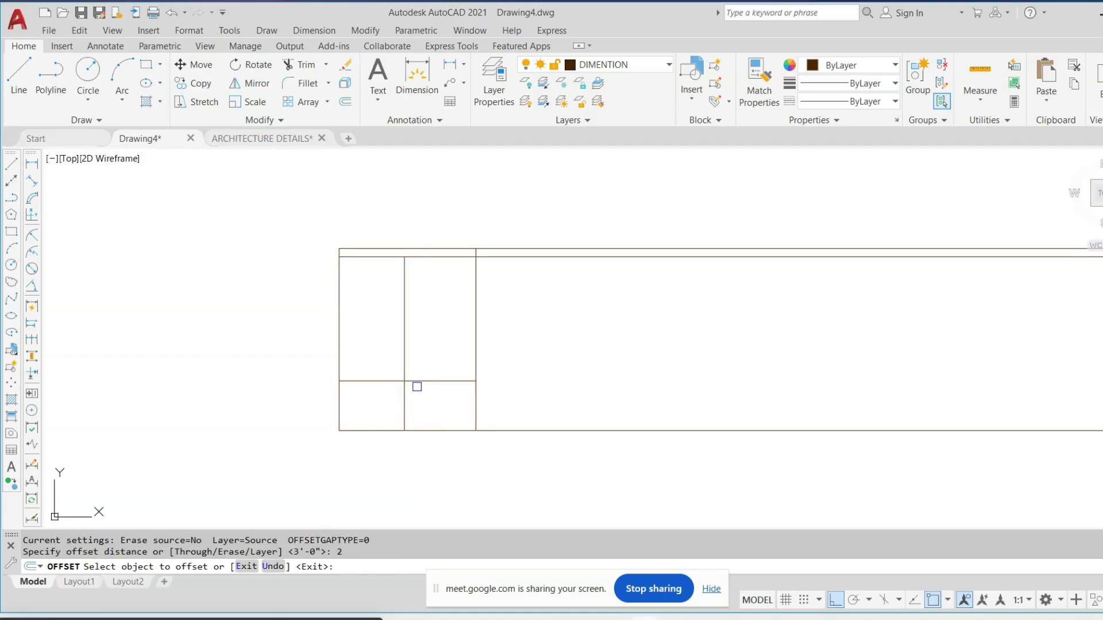
key("Escape")
key("Escape")
Trim away the balcony's front vertical edge between the parapet coping and the slab
type("tr")
key("Return")
key("Return")
left_click(373, 291)
left_click(273, 333)
key("Escape")
key("Escape")
key("Escape")
Trim the column line's short piece inside the parapet coping
type("tr")
key("Return")
key("Return")
scroll(406, 378, "up", 10)
scroll(526, 389, "down", 8)
key("Escape")
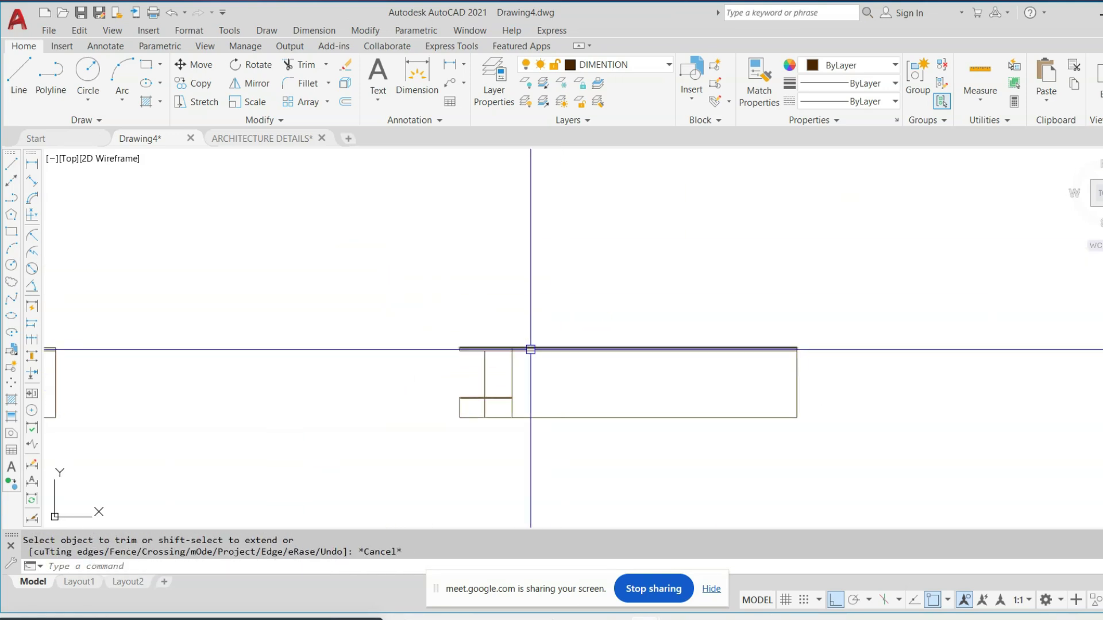
Compare the balcony, railing and walls of the first floor plan with the elevation block below it
scroll(519, 275, "down", 2)
middle_click_drag(516, 276, 484, 478)
scroll(440, 317, "up", 6)
scroll(404, 424, "down", 6)
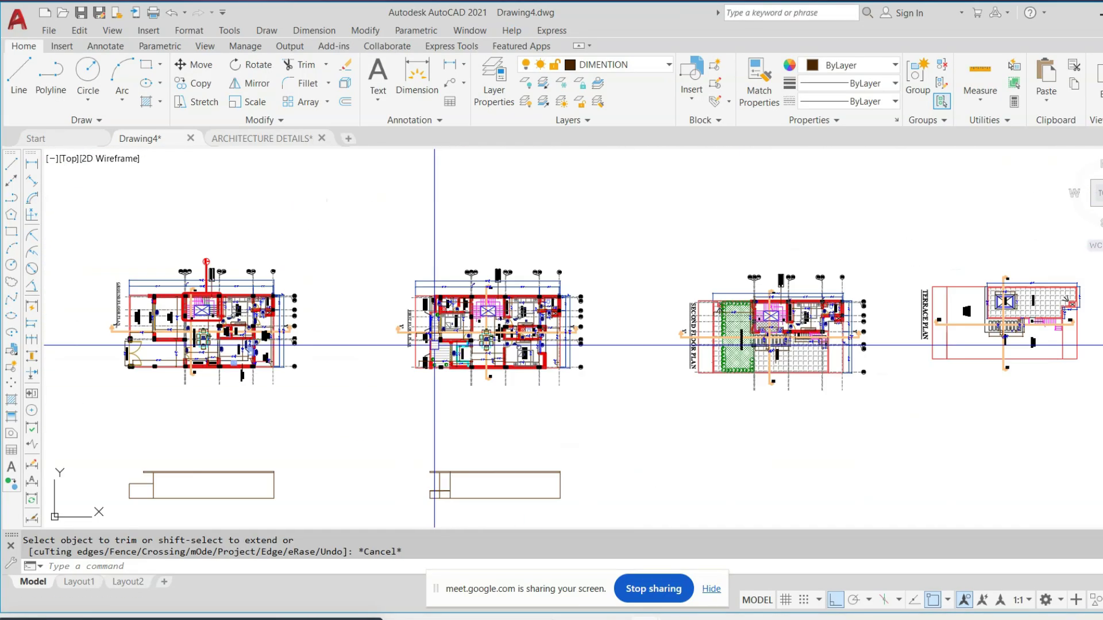
scroll(414, 333, "up", 4)
scroll(431, 333, "down", 4)
scroll(425, 427, "up", 4)
scroll(425, 426, "up", 4)
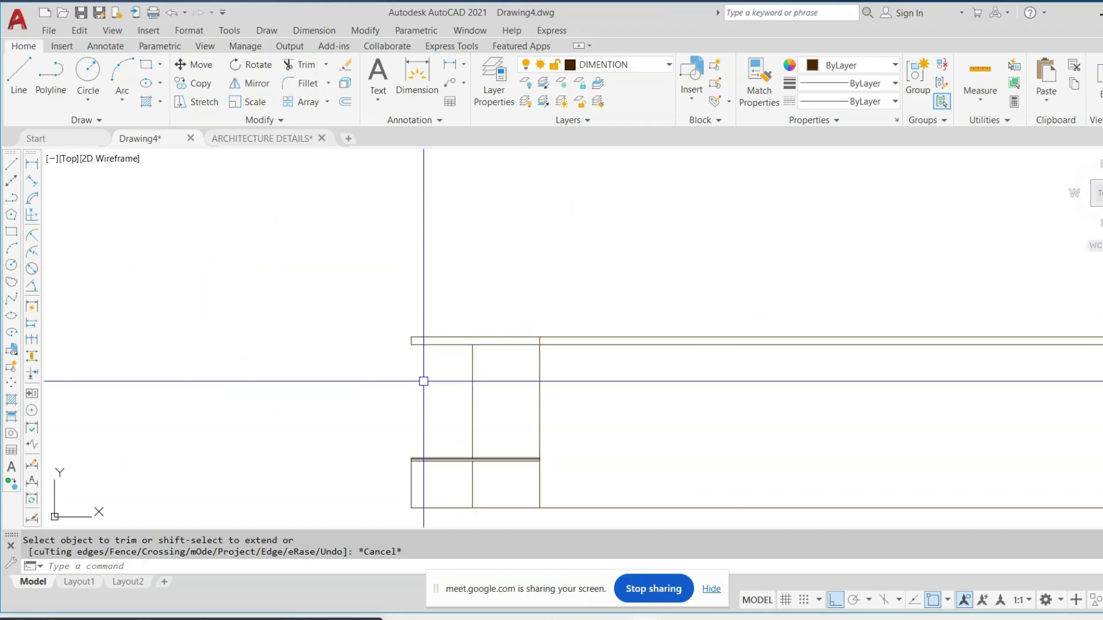
scroll(444, 383, "down", 5)
scroll(451, 362, "up", 2)
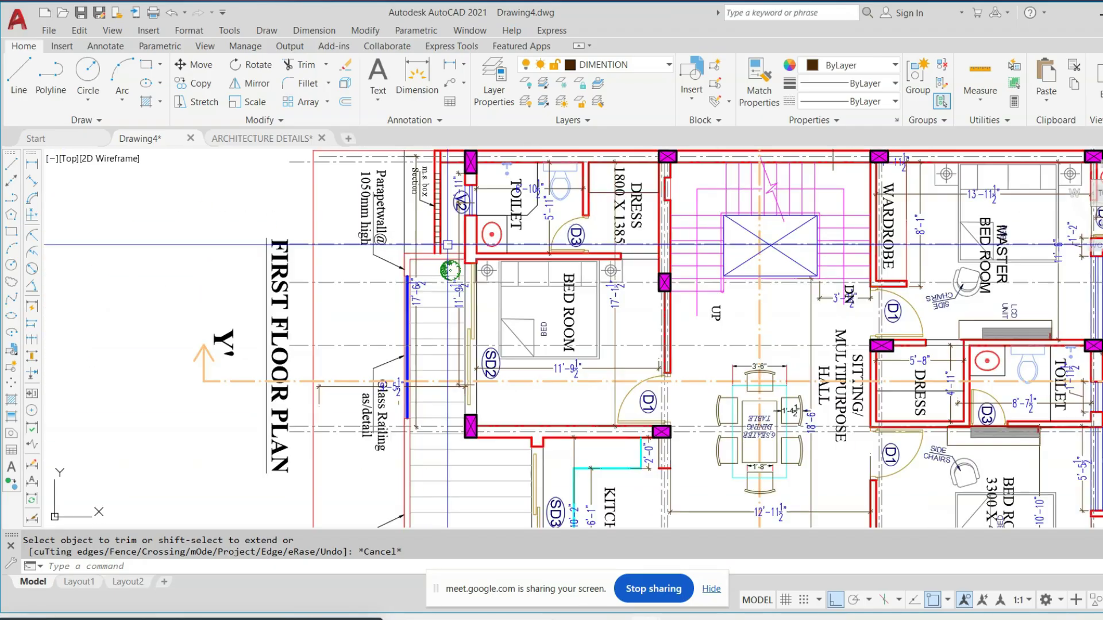
scroll(455, 354, "down", 2)
middle_click_drag(460, 442, 463, 216)
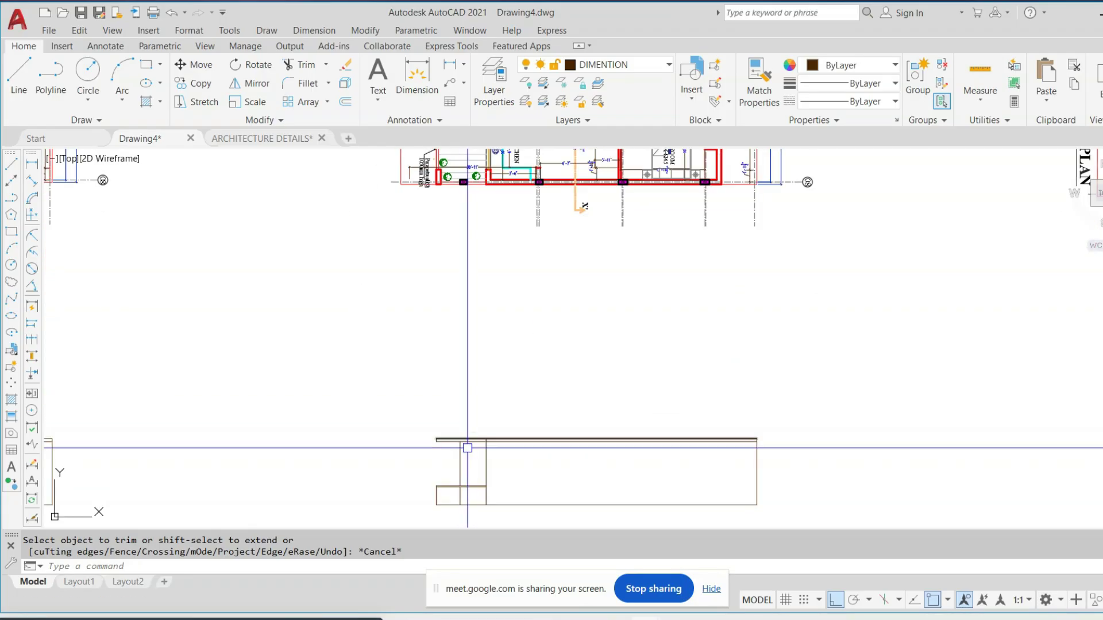
middle_click_drag(464, 275, 460, 340)
scroll(493, 329, "up", 4)
scroll(471, 322, "down", 7)
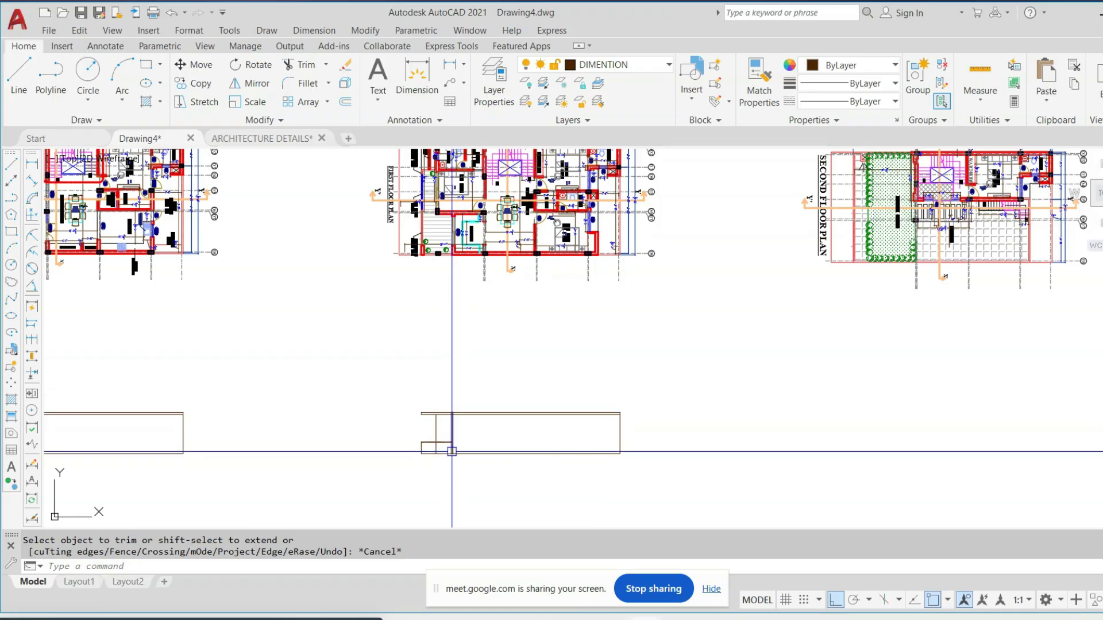
scroll(451, 451, "up", 4)
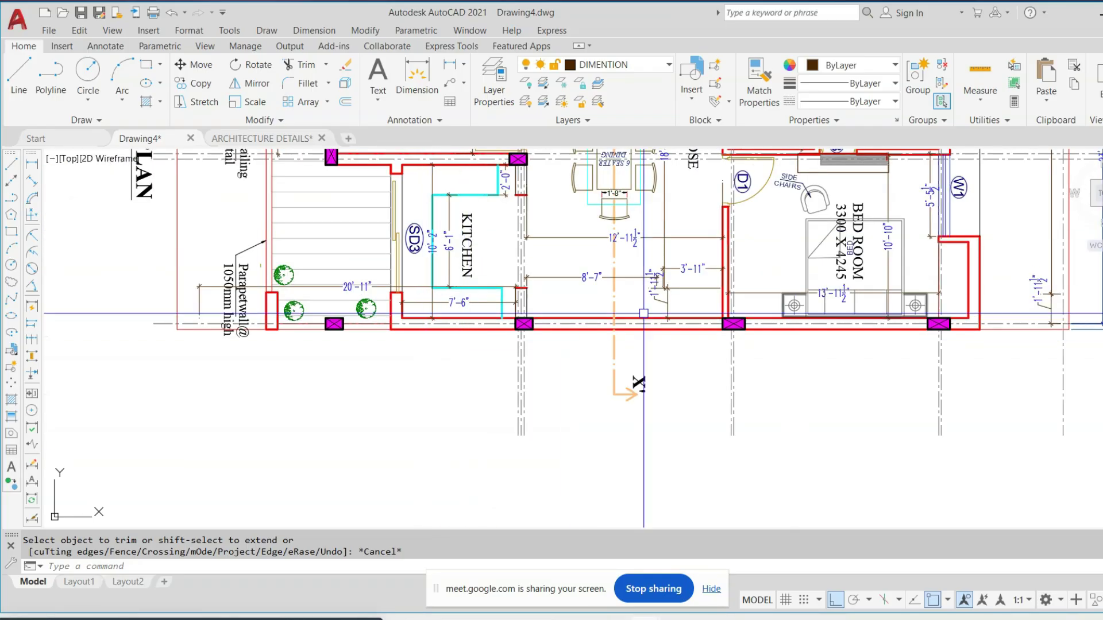
scroll(575, 520, "down", 4)
middle_click_drag(575, 519, 550, 444)
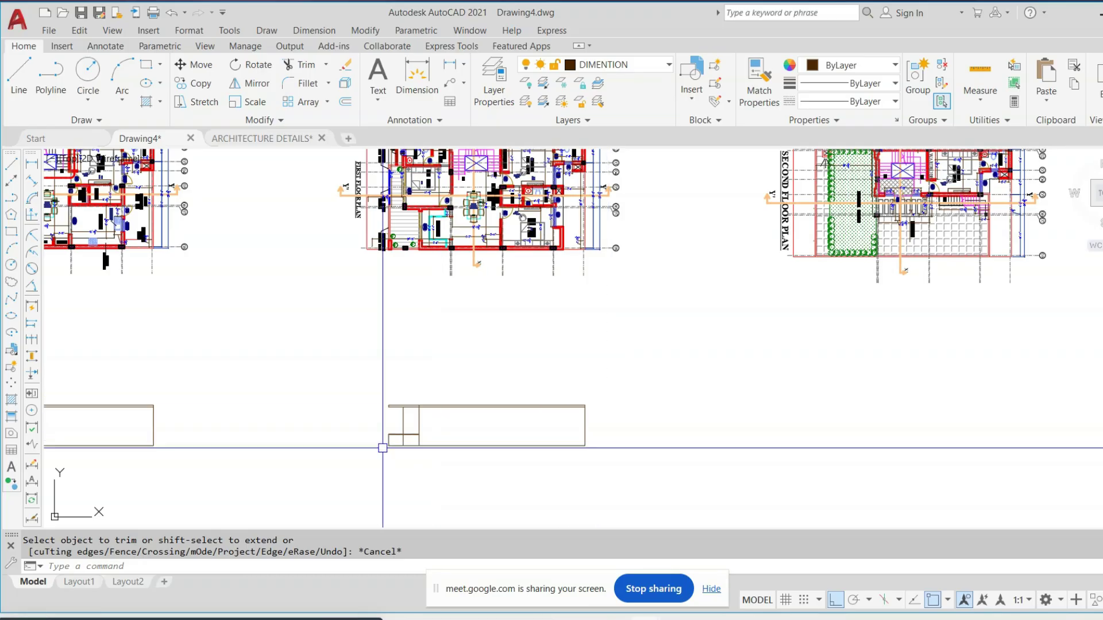
Fill both parapet panels below the coping with a GR_CYLIN gradient in colours 122,175,223 and 173,221,247
scroll(383, 448, "up", 4)
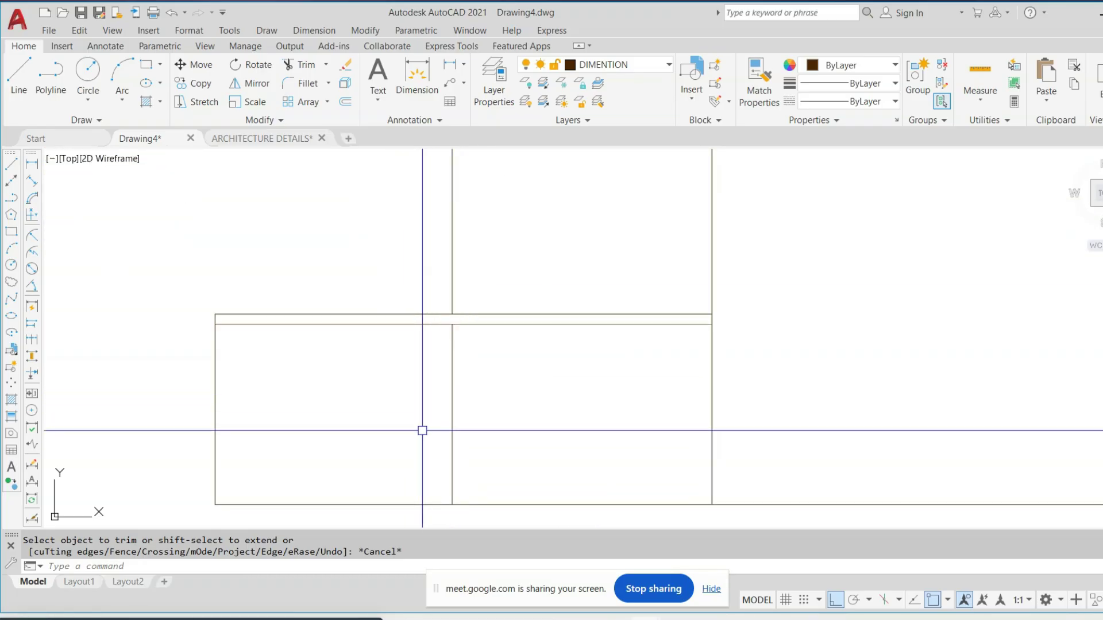
type("gd")
key("Return")
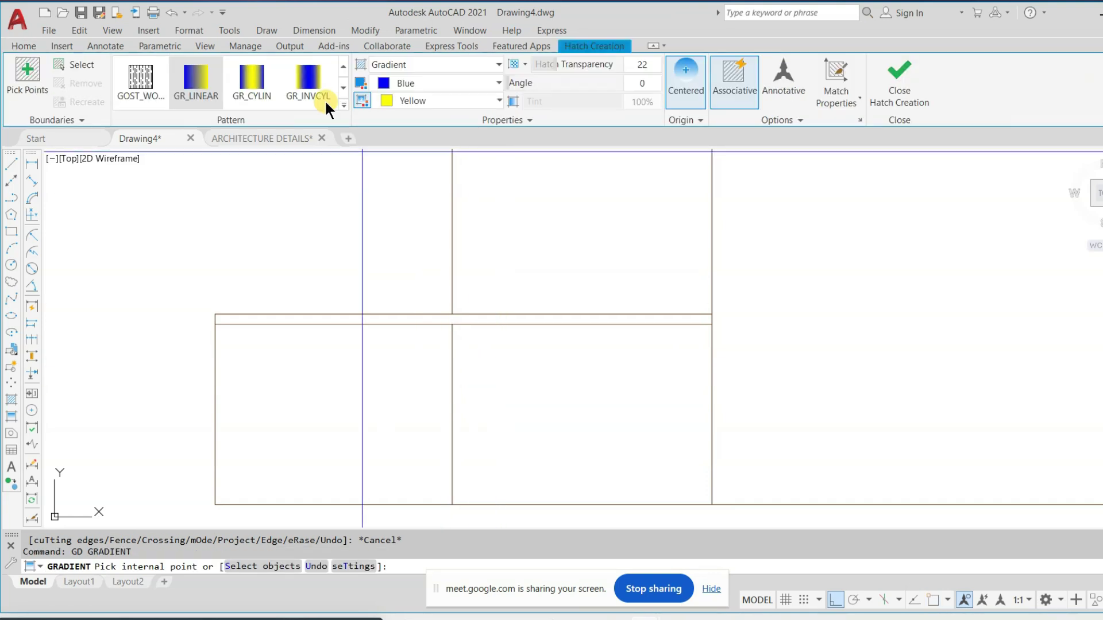
left_click(422, 83)
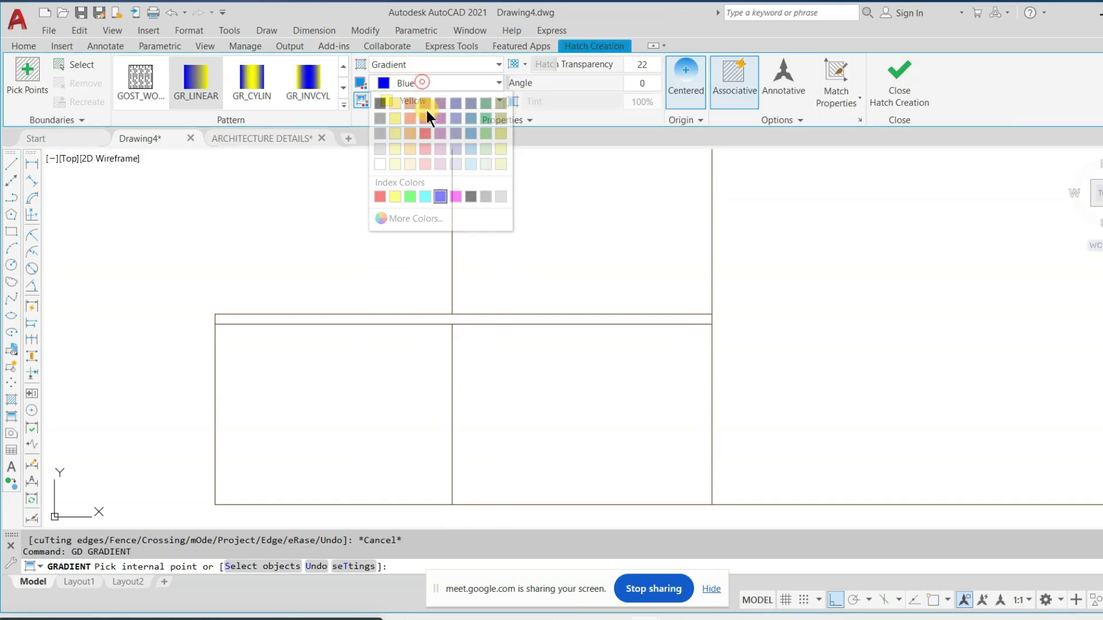
left_click(471, 147)
left_click(477, 97)
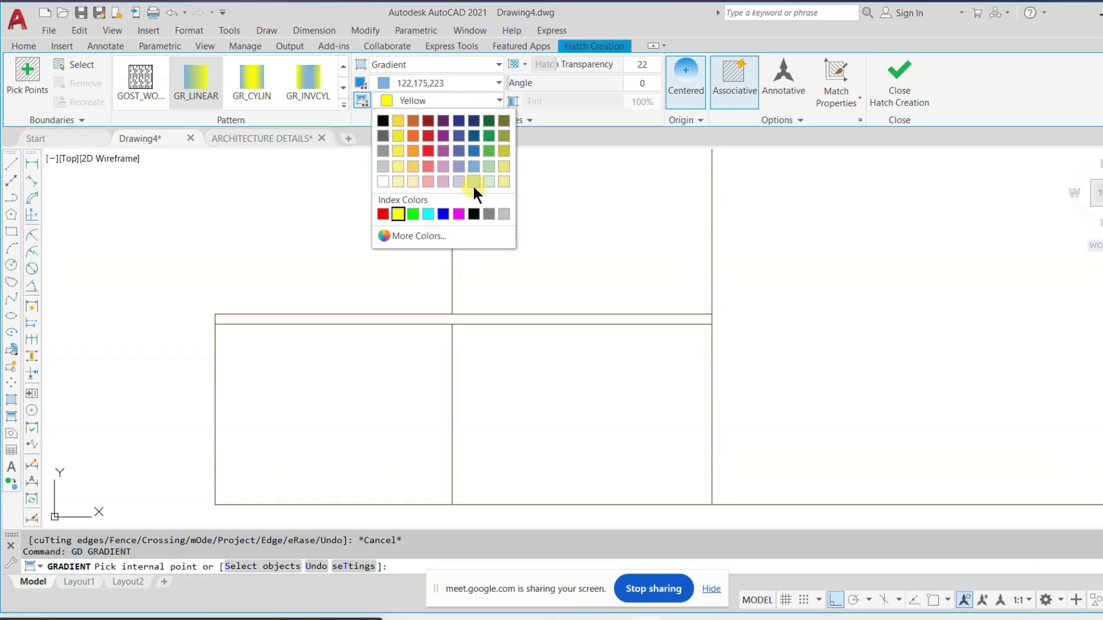
left_click(474, 182)
left_click(337, 407)
left_click(537, 411)
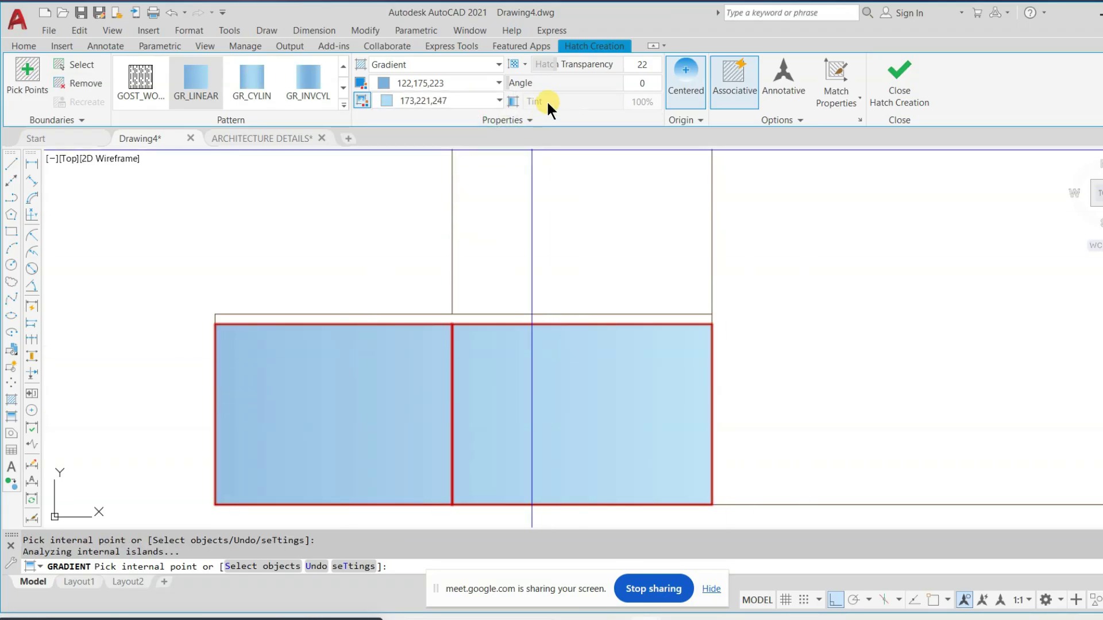
left_click(265, 82)
left_click(889, 80)
Trim the kitchen corner line's short piece inside the top slab of the first floor block
scroll(594, 352, "down", 6)
middle_click_drag(710, 279, 487, 340)
scroll(488, 340, "down", 2)
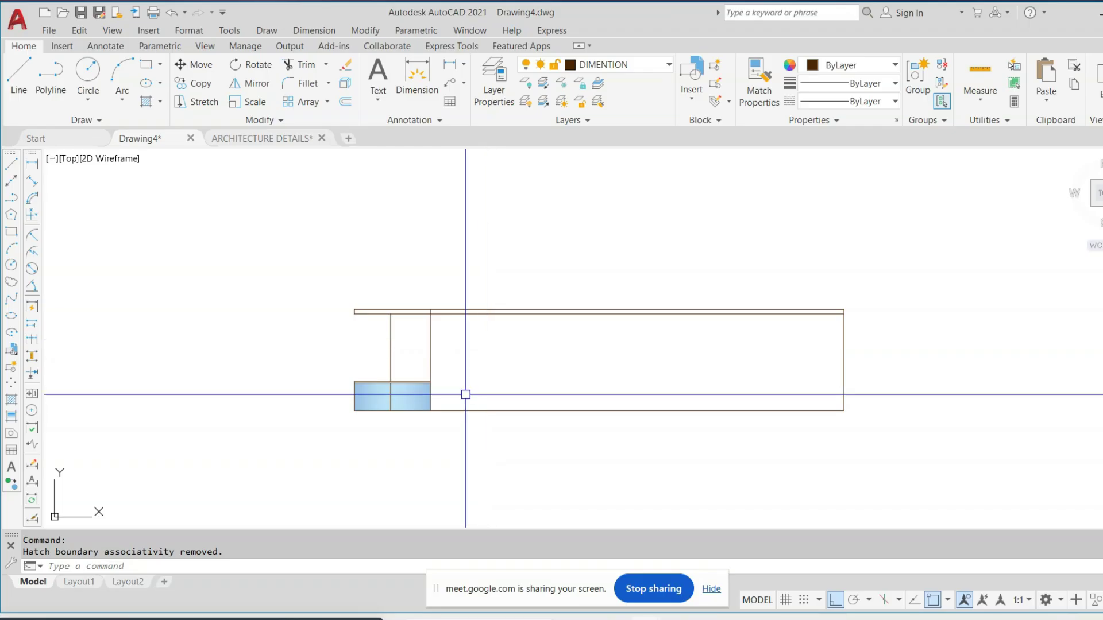
scroll(409, 311, "up", 8)
type("tr")
key("space")
key("space")
scroll(546, 308, "up", 3)
left_click(598, 316)
left_click(471, 322)
scroll(505, 313, "down", 12)
key("Escape")
Place a vertical construction line through the outer rear corner of the duct beside V1 in the second floor plan
middle_click_drag(977, 185, 730, 323)
middle_click_drag(790, 214, 657, 193)
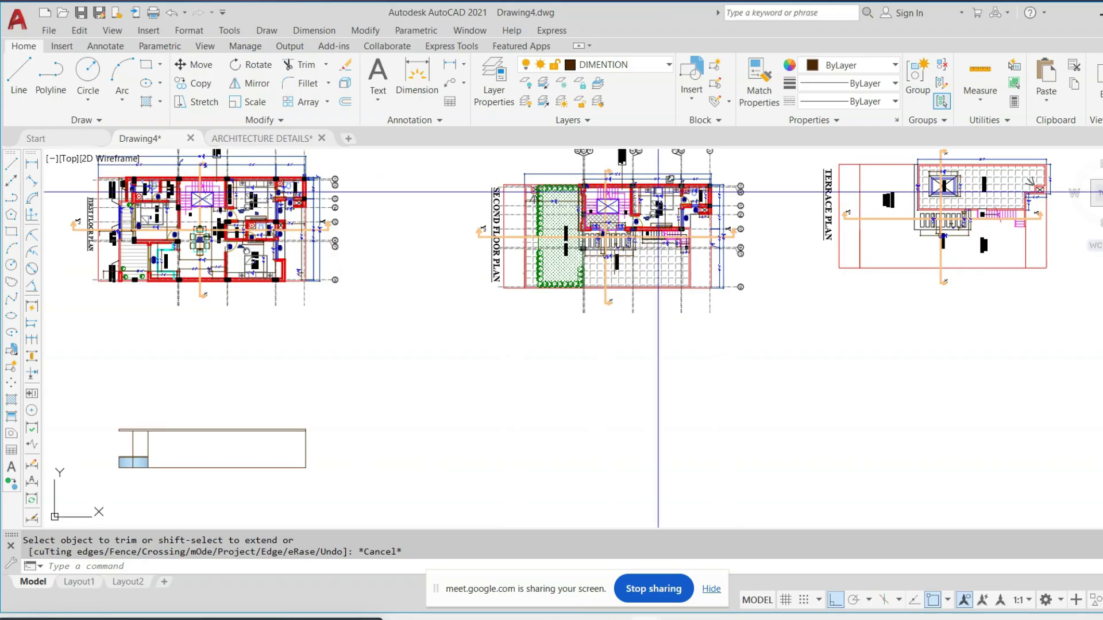
scroll(656, 193, "up", 1)
type("xl")
key("Return")
type("v")
key("Return")
scroll(623, 230, "down", 5)
scroll(609, 247, "up", 8)
scroll(609, 247, "down", 2)
scroll(787, 256, "up", 4)
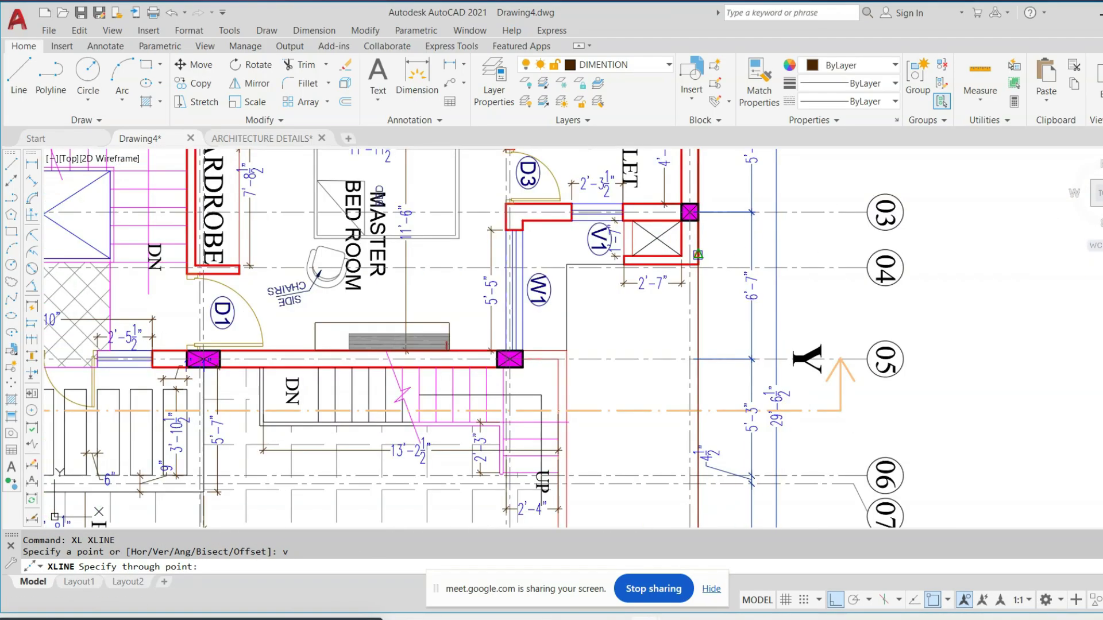
scroll(697, 255, "down", 4)
scroll(677, 339, "up", 3)
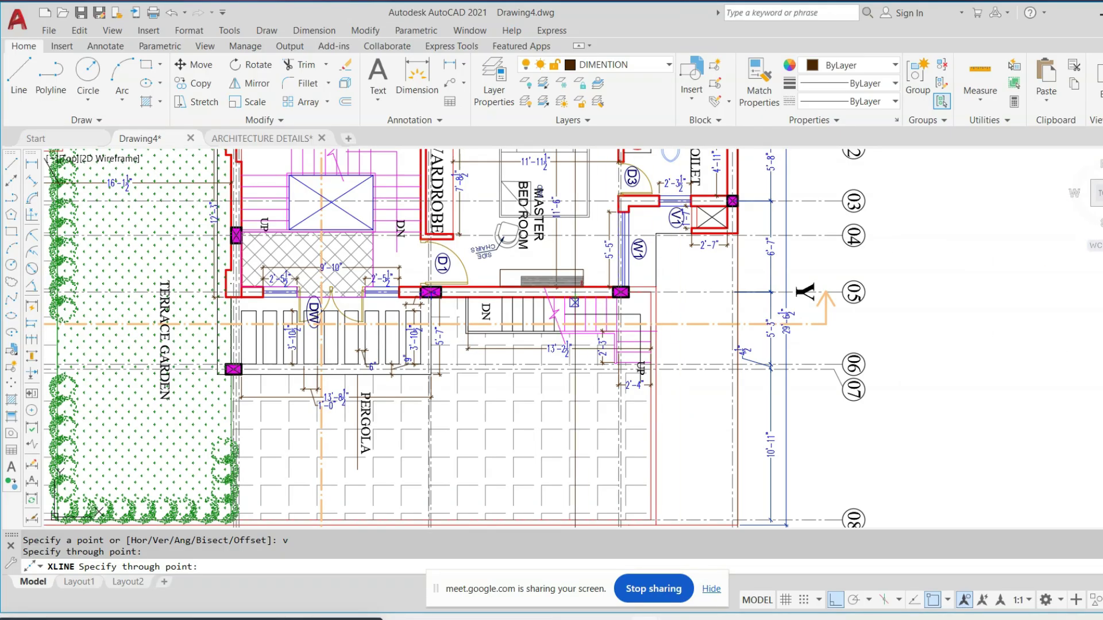
Place vertical construction lines through the outer corner of the column beside W1 and the staircase wall's outer face in the second floor plan
scroll(682, 196, "up", 2)
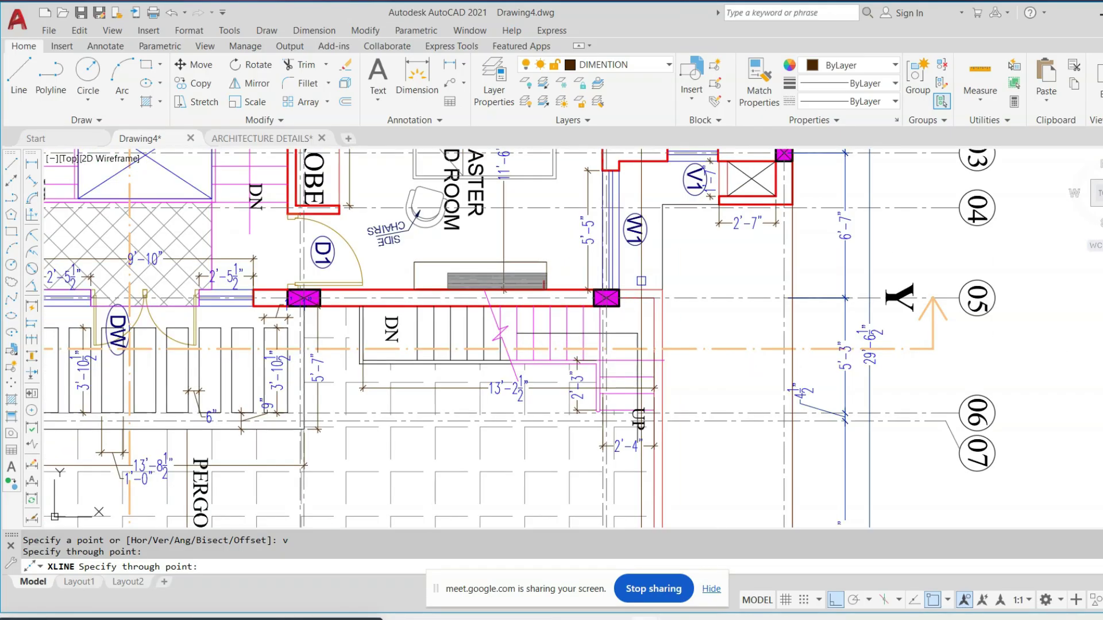
left_click(600, 357)
scroll(701, 362, "down", 3)
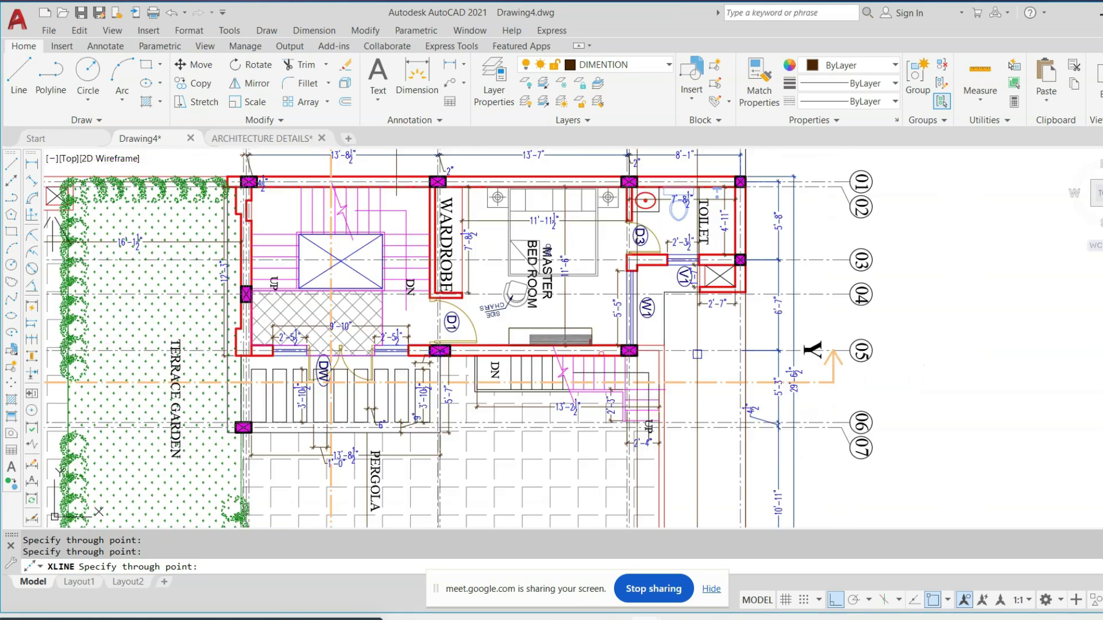
scroll(477, 402, "down", 3)
scroll(389, 393, "up", 8)
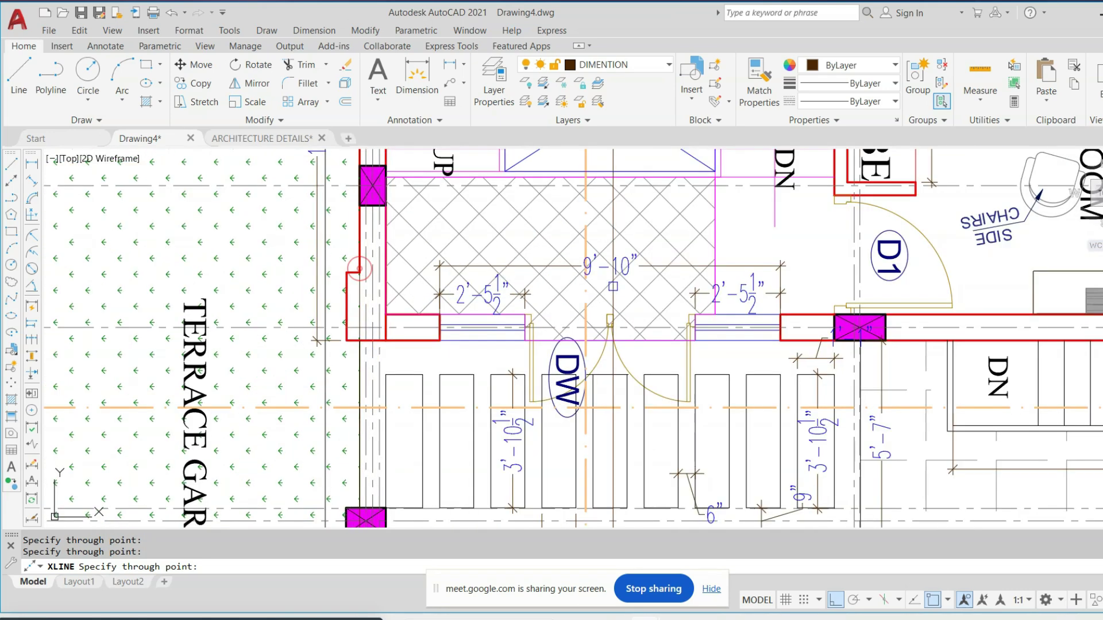
scroll(613, 287, "down", 8)
Place vertical construction lines through both faces of the outer parapet beside the terrace garden in the second floor plan
middle_click_drag(747, 388, 586, 290)
middle_click_drag(517, 329, 544, 378)
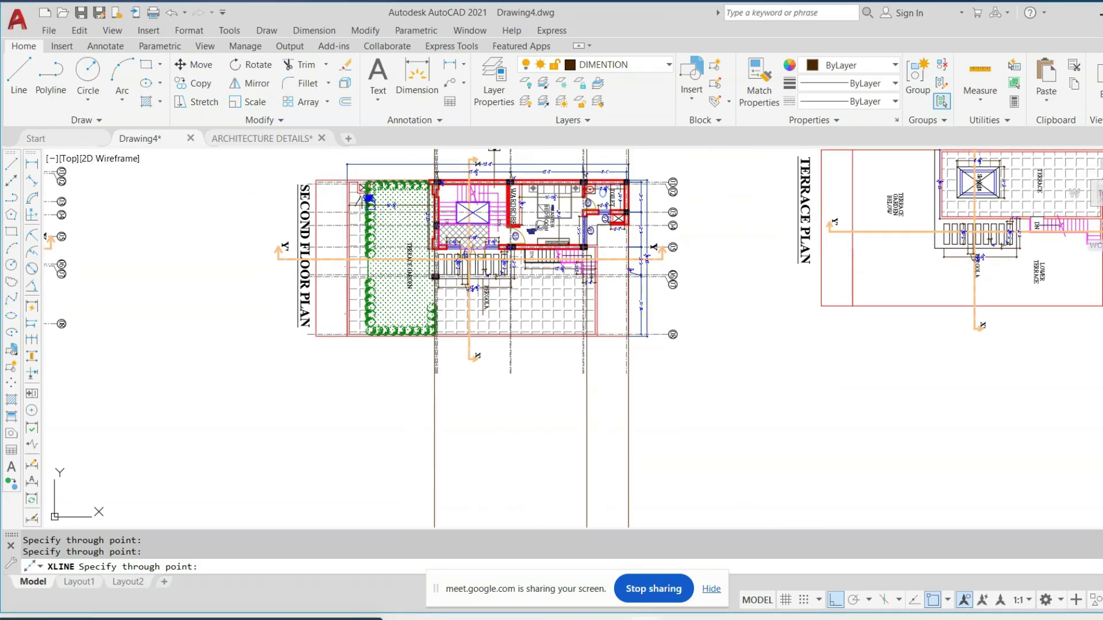
middle_click_drag(370, 216, 374, 259)
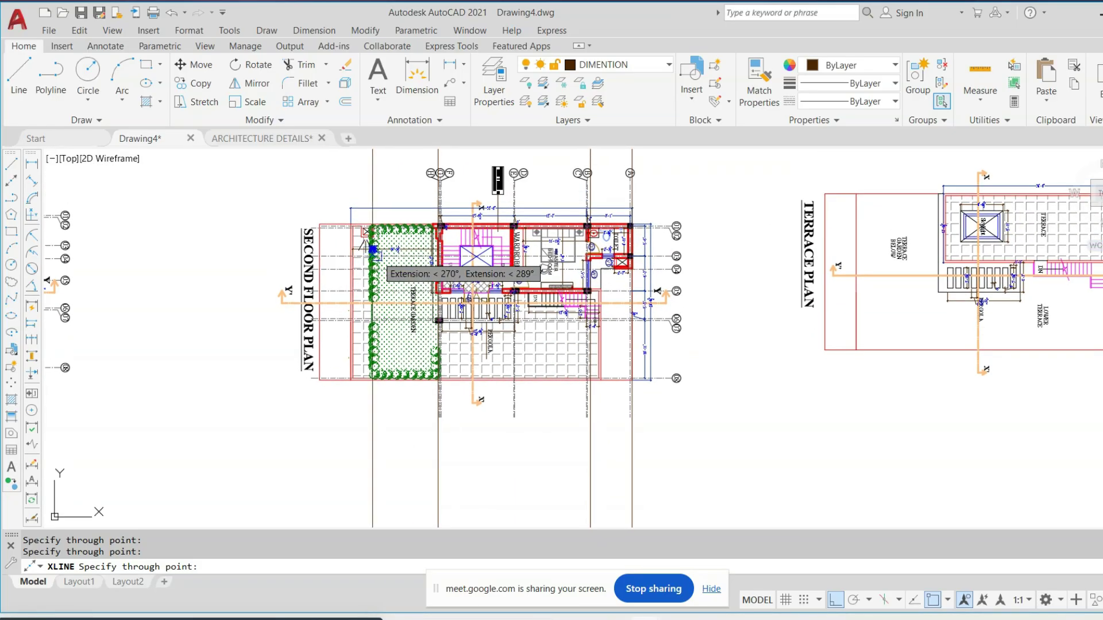
scroll(373, 249, "up", 4)
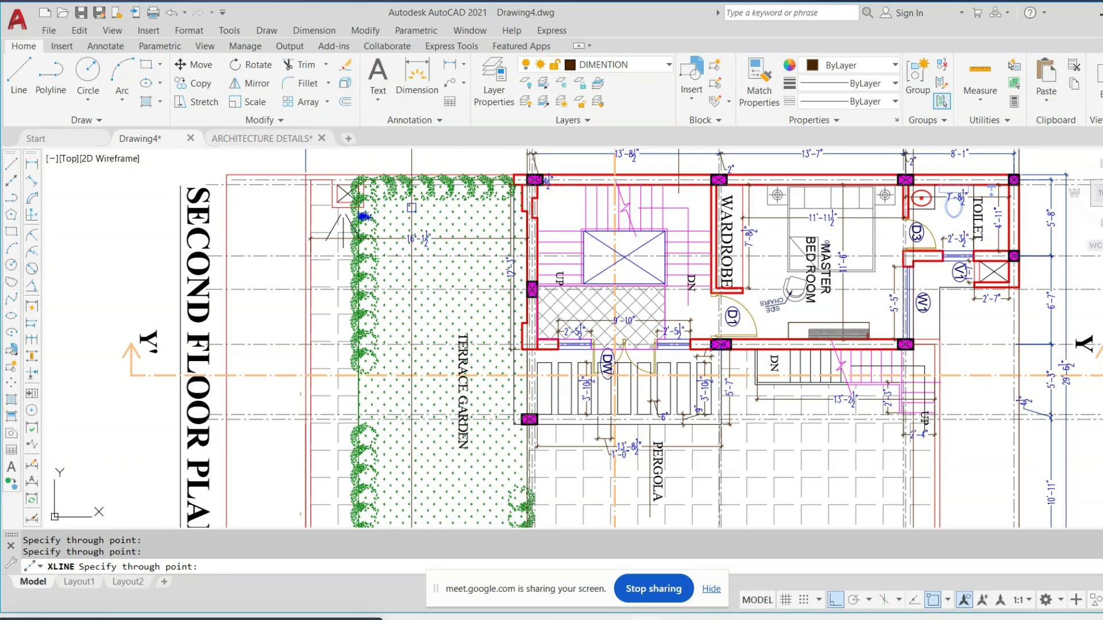
scroll(390, 265, "down", 2)
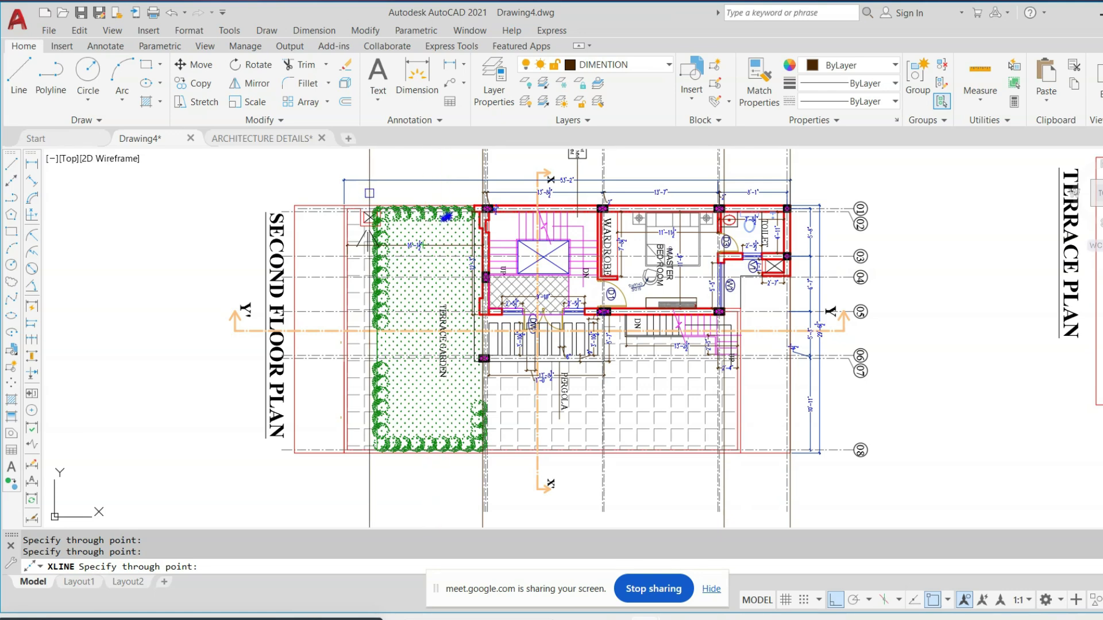
scroll(369, 200, "down", 5)
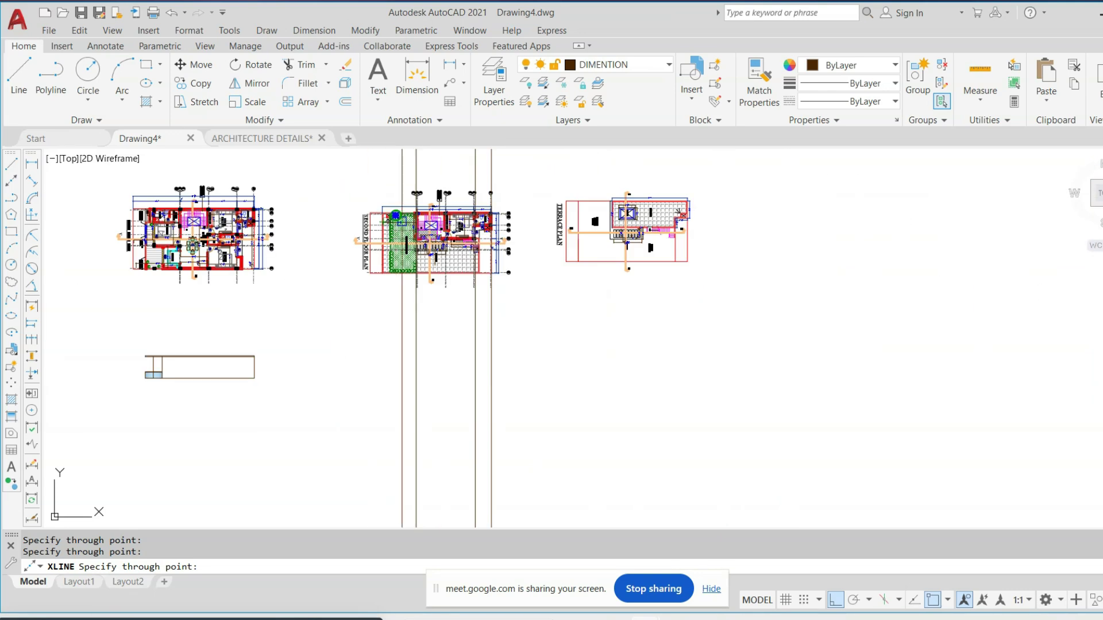
scroll(383, 200, "up", 5)
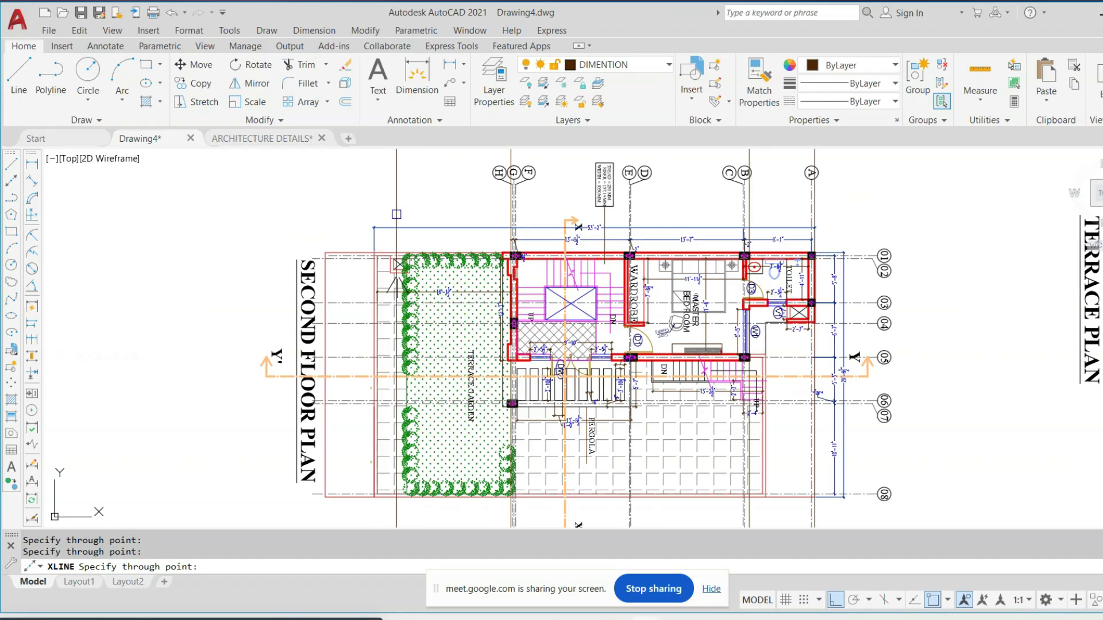
scroll(674, 417, "up", 1)
middle_click_drag(672, 416, 670, 370)
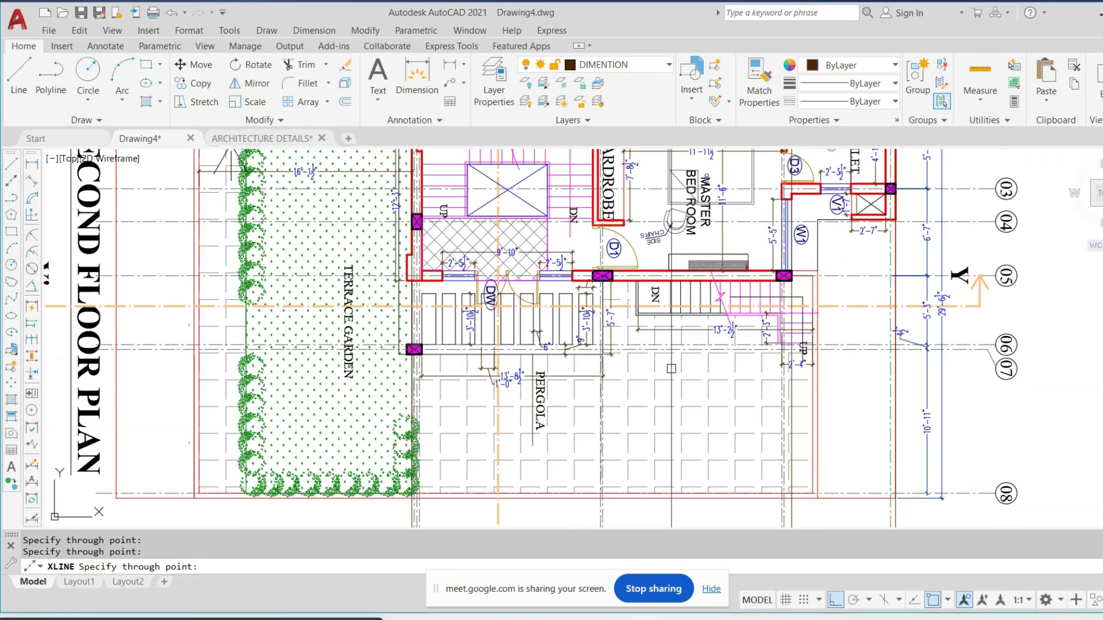
scroll(670, 370, "down", 1)
scroll(376, 213, "up", 4)
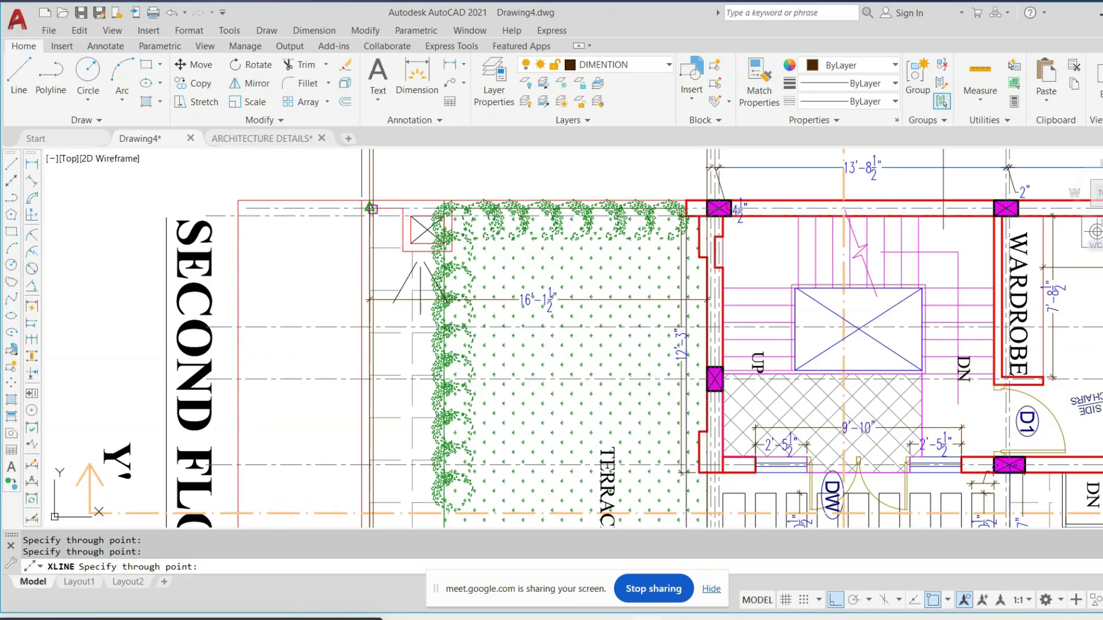
scroll(535, 193, "down", 8)
Draw a horizontal line from the base corner of the first floor elevation block across the second floor construction lines
key("Escape")
type("l")
key("Return")
scroll(389, 354, "up", 3)
left_click(407, 337)
middle_click_drag(862, 344, 620, 345)
left_click(950, 339)
key("Escape")
key("Escape")
Draw a horizontal line from the slab underside of the first floor block across the second floor construction lines
scroll(175, 293, "up", 3)
key("Return")
left_click(138, 258)
scroll(579, 317, "down", 2)
middle_click_drag(708, 311, 595, 320)
left_click_drag(595, 320, 537, 315)
scroll(537, 315, "down", 2)
left_click(965, 283)
key("Escape")
key("Escape")
scroll(862, 293, "down", 5)
Draw a horizontal line from the top slab corner of the first floor block past the last second floor construction line
scroll(148, 308, "up", 4)
key("Return")
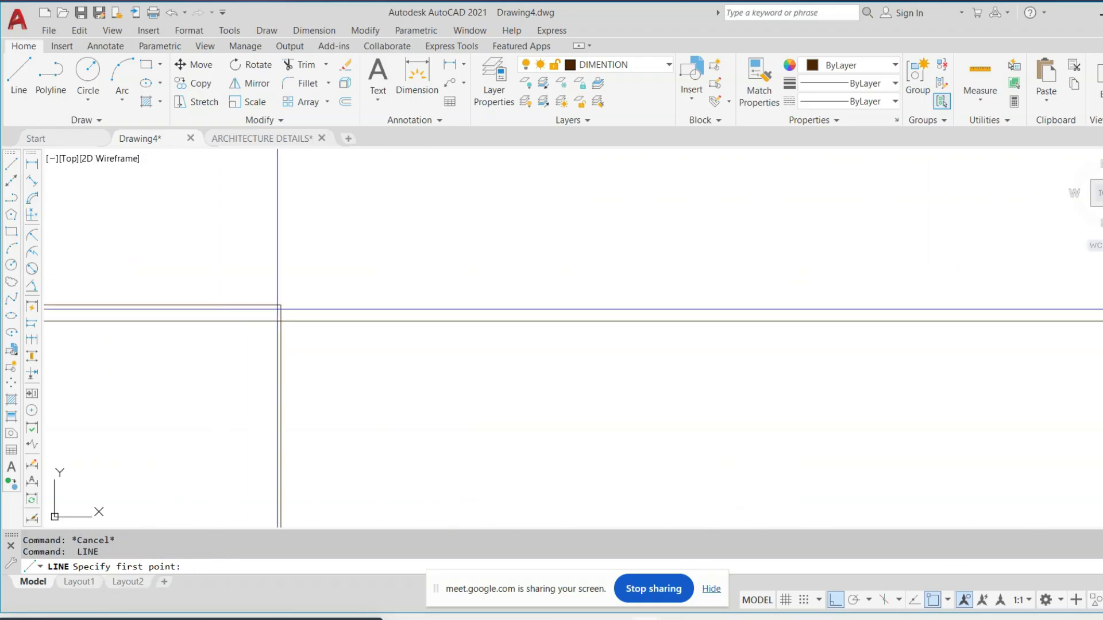
left_click(281, 305)
scroll(280, 305, "down", 3)
middle_click_drag(773, 288, 441, 280)
scroll(440, 280, "down", 1)
left_click(875, 266)
key("Escape")
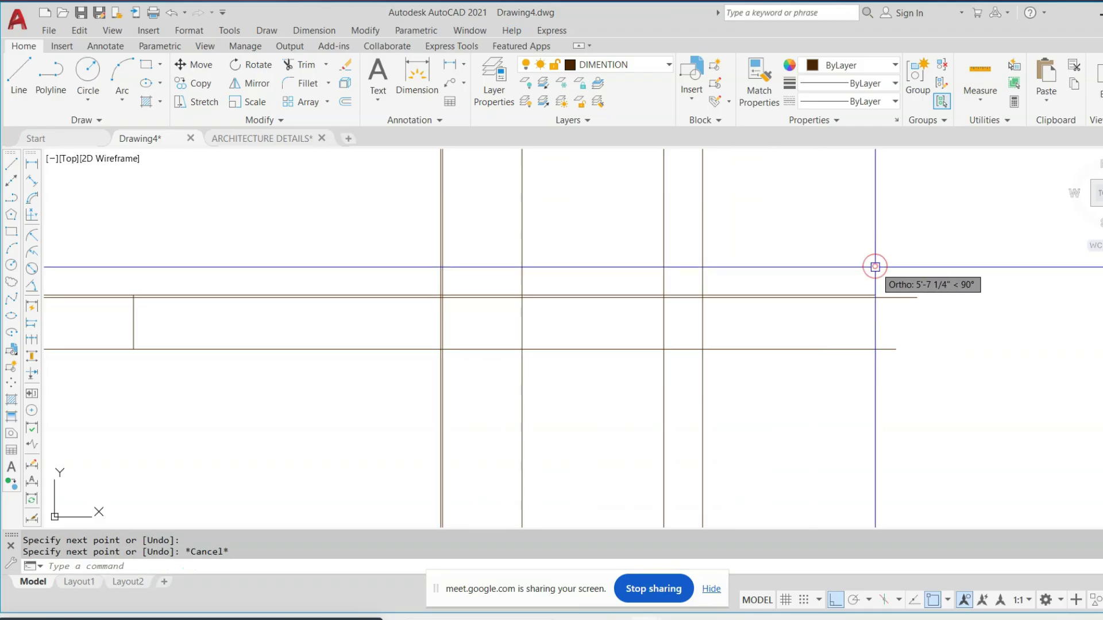
Trim the construction lines above and below the block and the horizontal lines beyond its ends to form the second floor outline
type("r")
left_click(820, 244)
left_click(287, 374)
left_click(369, 411)
left_click(827, 497)
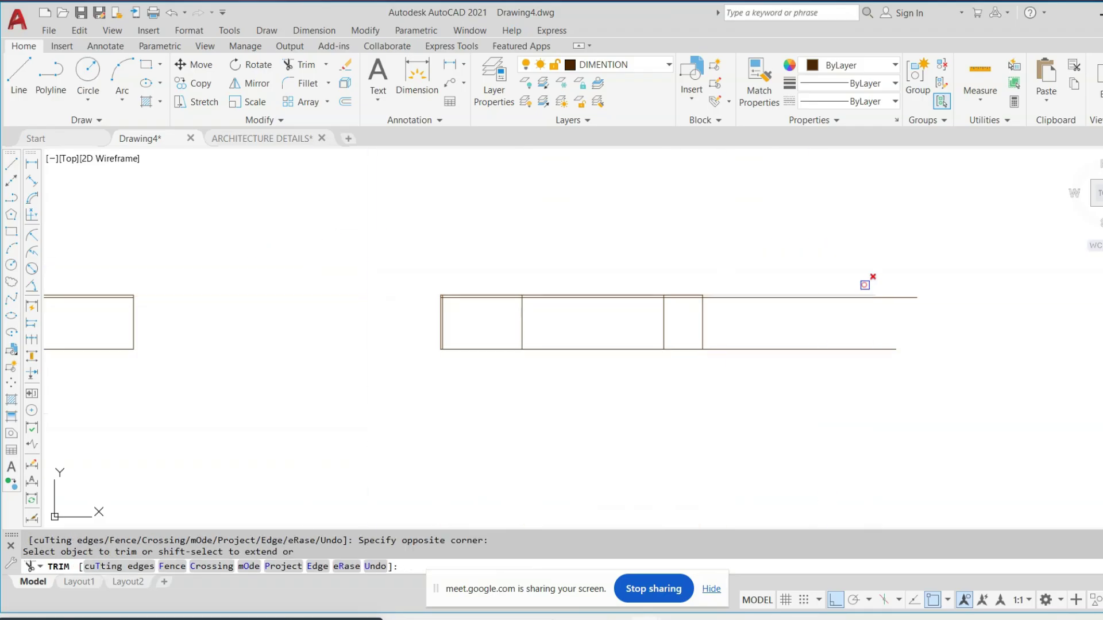
left_click(864, 286)
left_click(803, 406)
key("Escape")
Compare the terrace garden and rooms of the second floor plan with the new elevation block below it
scroll(499, 315, "down", 4)
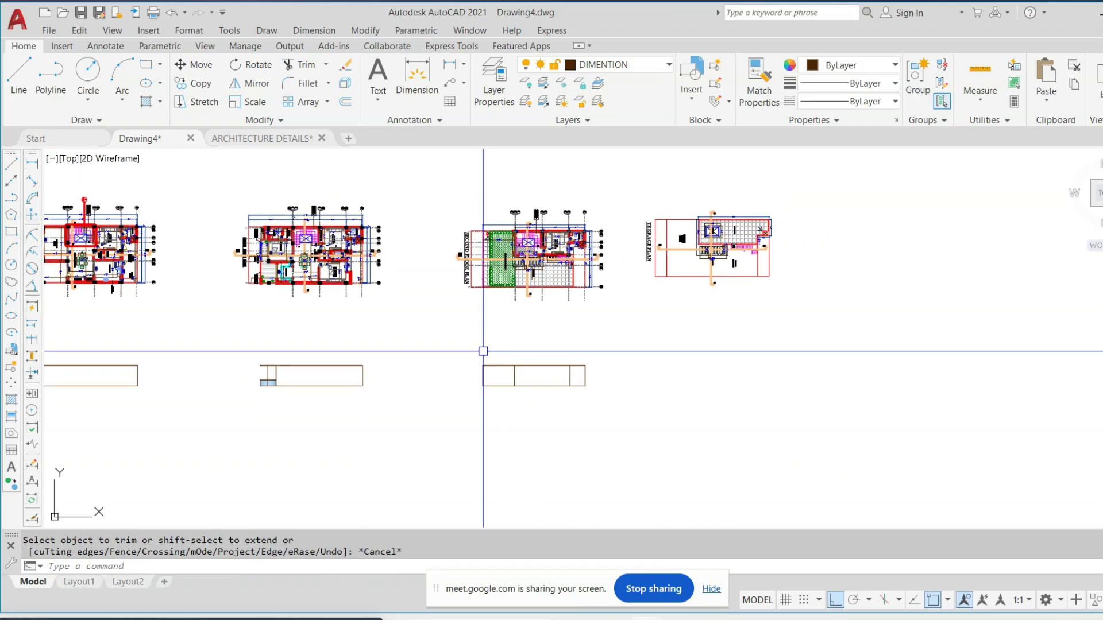
scroll(515, 258, "up", 4)
scroll(517, 258, "down", 4)
scroll(520, 258, "up", 4)
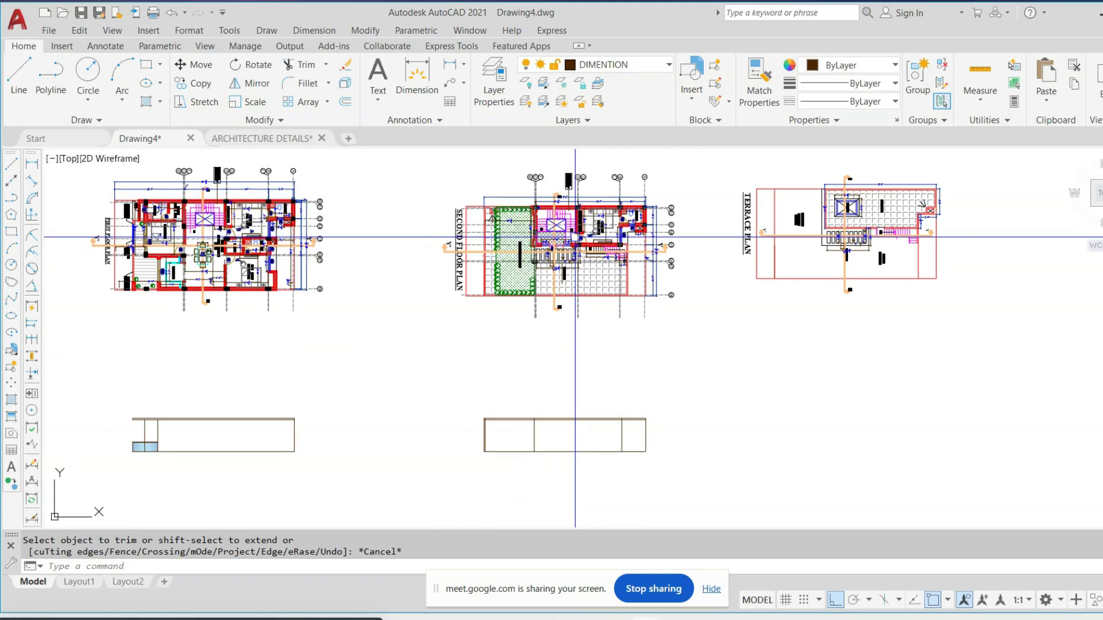
scroll(526, 199, "down", 2)
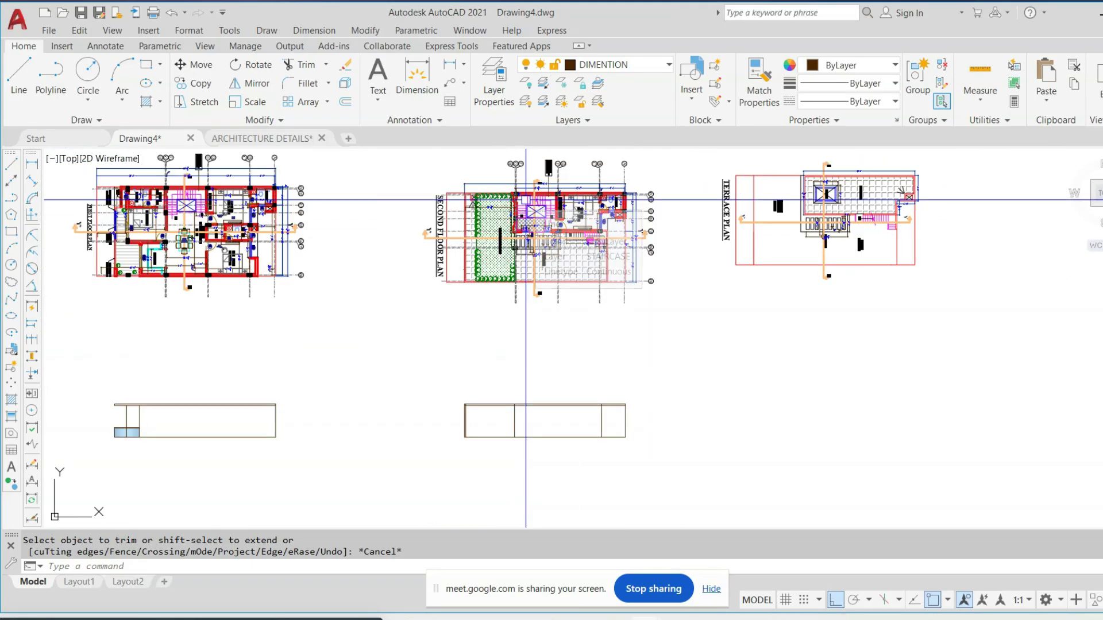
scroll(526, 199, "up", 2)
scroll(496, 191, "down", 2)
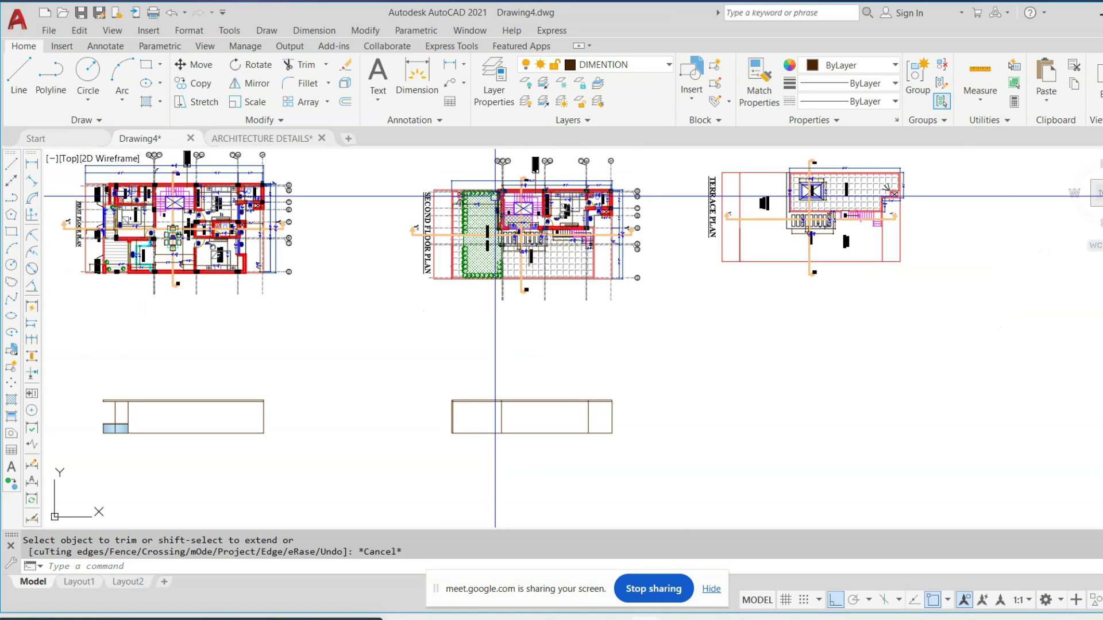
Offset the second floor block's base line upward by 3' for the parapet height
scroll(451, 411, "up", 6)
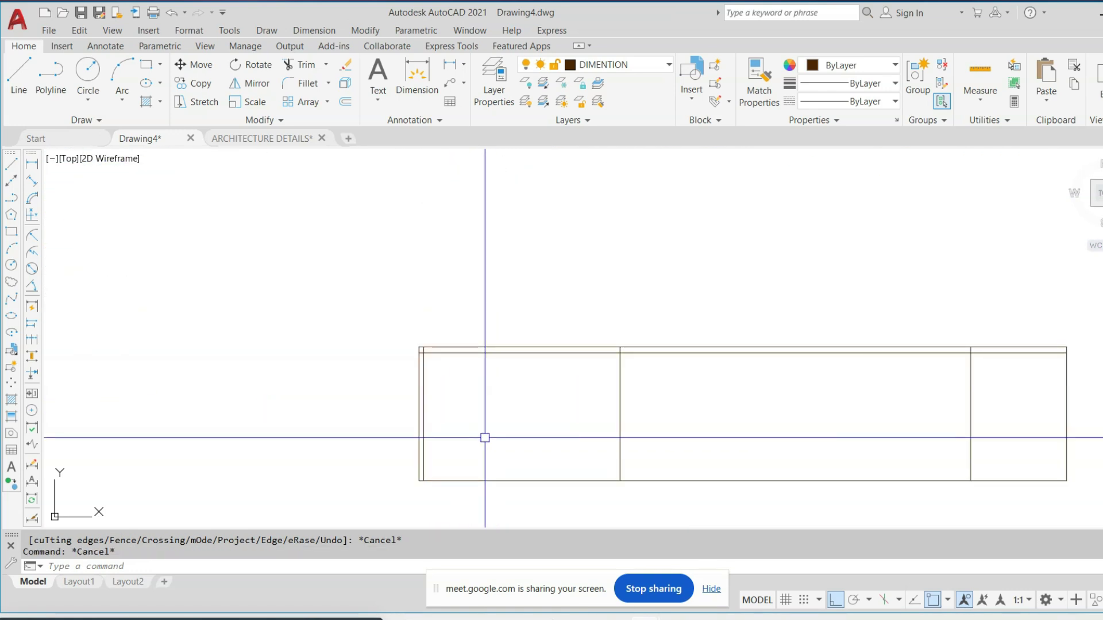
key("Return")
type("3'")
key("Return")
left_click(487, 481)
left_click(494, 453)
key("Escape")
key("Escape")
key("Escape")
Offset the second floor parapet's top line upward by 2" for the coping
type("o")
key("Return")
type("2")
key("Return")
left_click(459, 445)
left_click(517, 391)
key("Escape")
key("Escape")
Trim the slab and wall lines above the coping over the terrace garden and erase the leftover pieces
type("tr")
key("Return")
key("Return")
left_click(492, 316)
left_click(322, 392)
key("Escape")
left_click(483, 291)
left_click(335, 355)
type("e")
key("Return")
key("Escape")
Examine the stair, the W1 wall and the terrace edge near the V1 duct in the second floor plan against the elevation block
middle_click_drag(633, 407, 419, 350)
key("Escape")
middle_click_drag(831, 397, 749, 439)
scroll(750, 439, "down", 2)
middle_click_drag(753, 259, 660, 388)
scroll(660, 253, "up", 2)
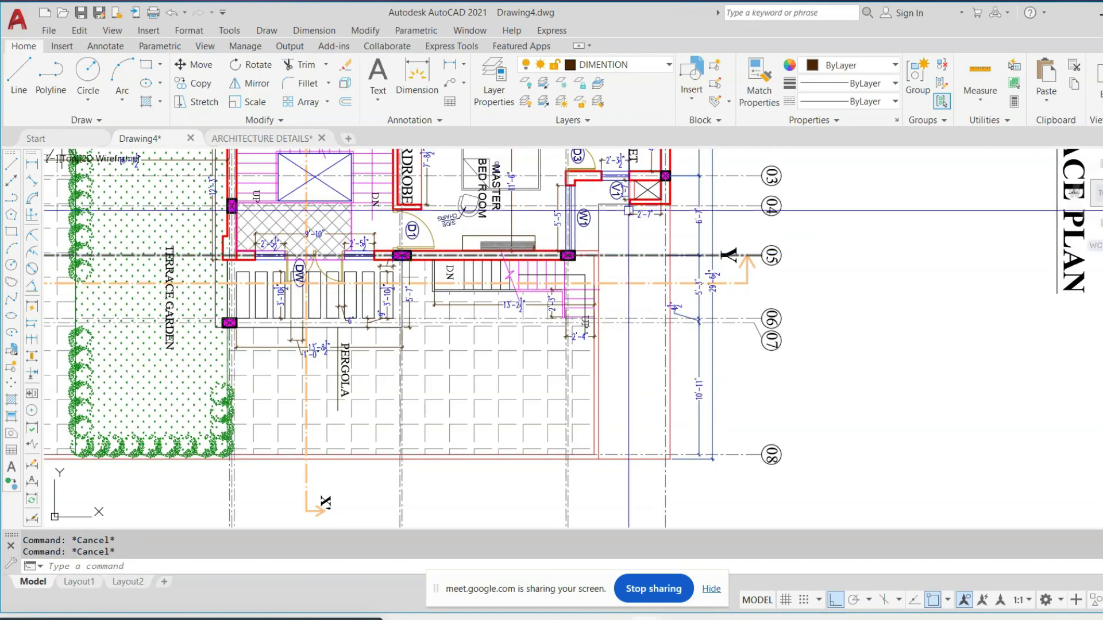
scroll(630, 204, "down", 3)
scroll(611, 420, "up", 2)
middle_click_drag(604, 416, 585, 501)
middle_click_drag(542, 266, 534, 291)
scroll(607, 253, "down", 3)
scroll(612, 244, "up", 5)
scroll(578, 217, "up", 2)
scroll(583, 333, "down", 5)
scroll(539, 464, "up", 4)
mouse_move(539, 464)
middle_mouse_down()
mouse_move(588, 436)
mouse_move(571, 470)
middle_mouse_up()
scroll(581, 443, "down", 3)
scroll(580, 443, "down", 1)
scroll(557, 243, "up", 6)
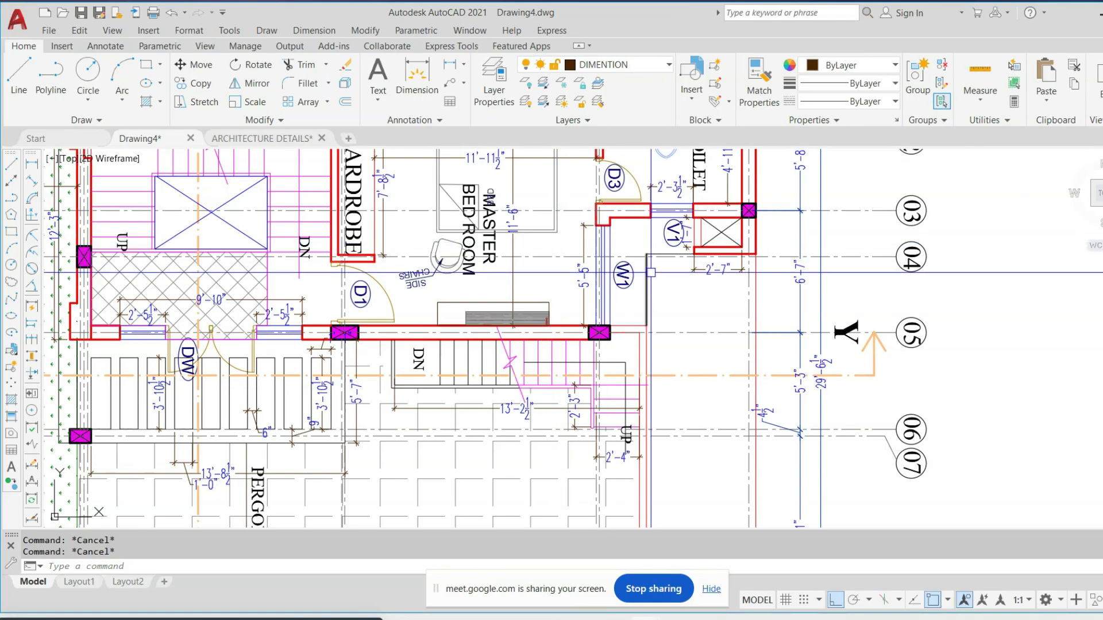
scroll(652, 266, "up", 2)
scroll(640, 267, "down", 4)
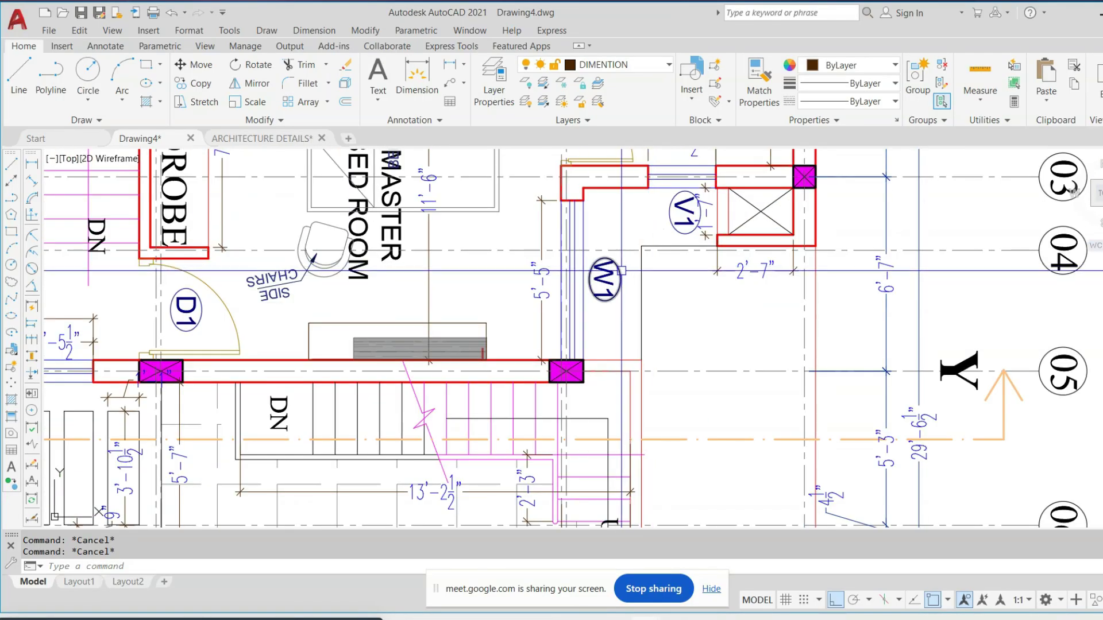
scroll(616, 265, "down", 4)
scroll(613, 386, "up", 2)
middle_click_drag(611, 292, 607, 409)
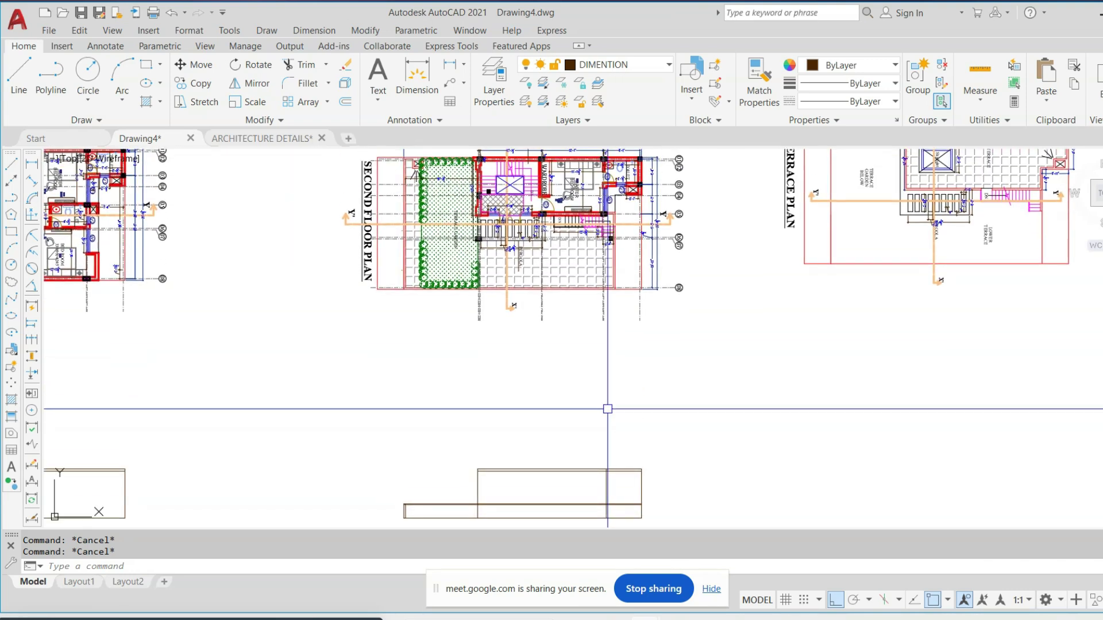
Switch the computer's Wi-Fi connection to the vivo Y17s network and leave the pending construction line command
key("Return")
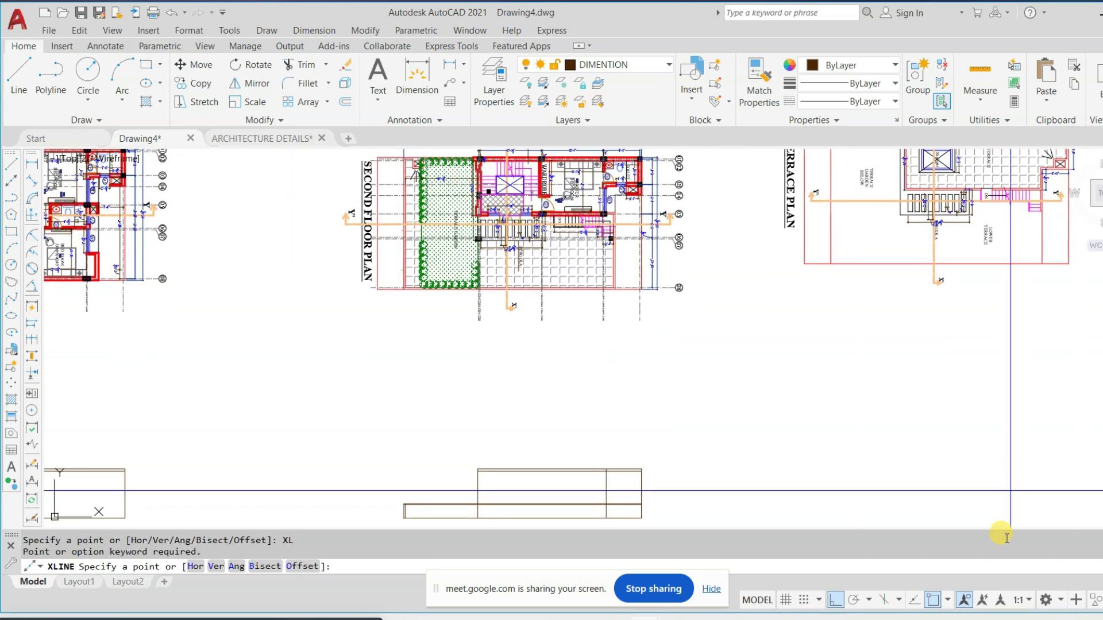
left_click(1041, 619)
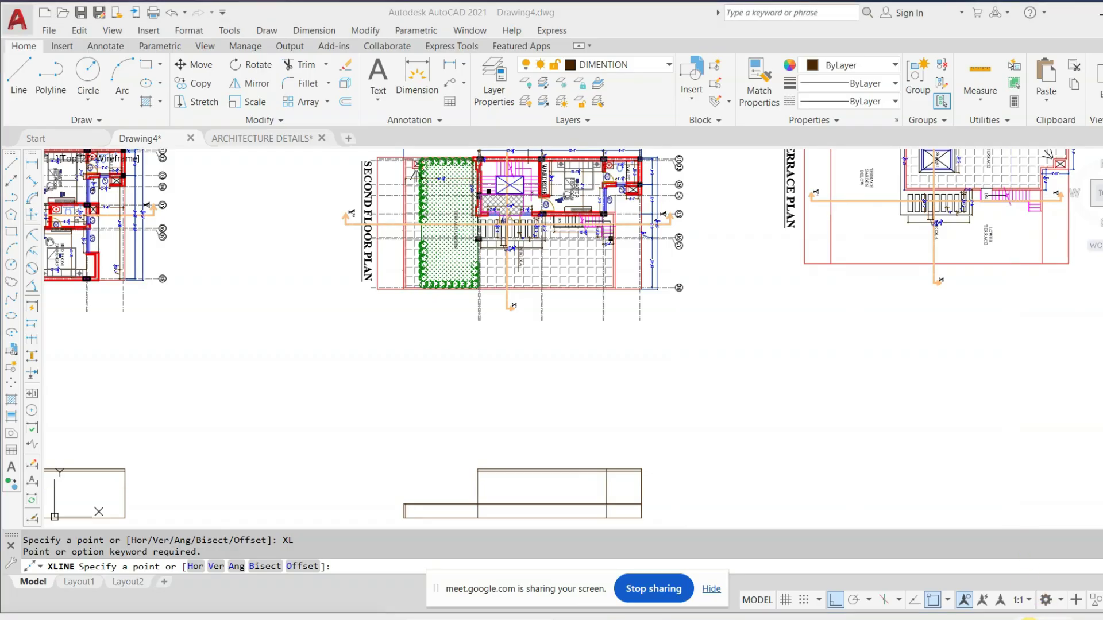
left_click(954, 348)
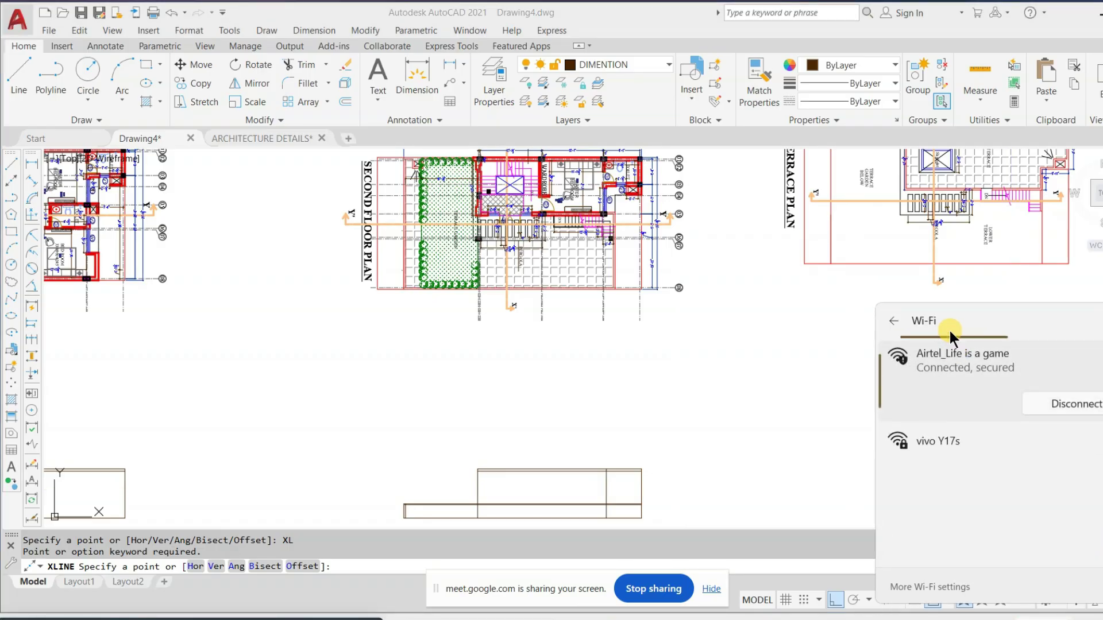
left_click(978, 449)
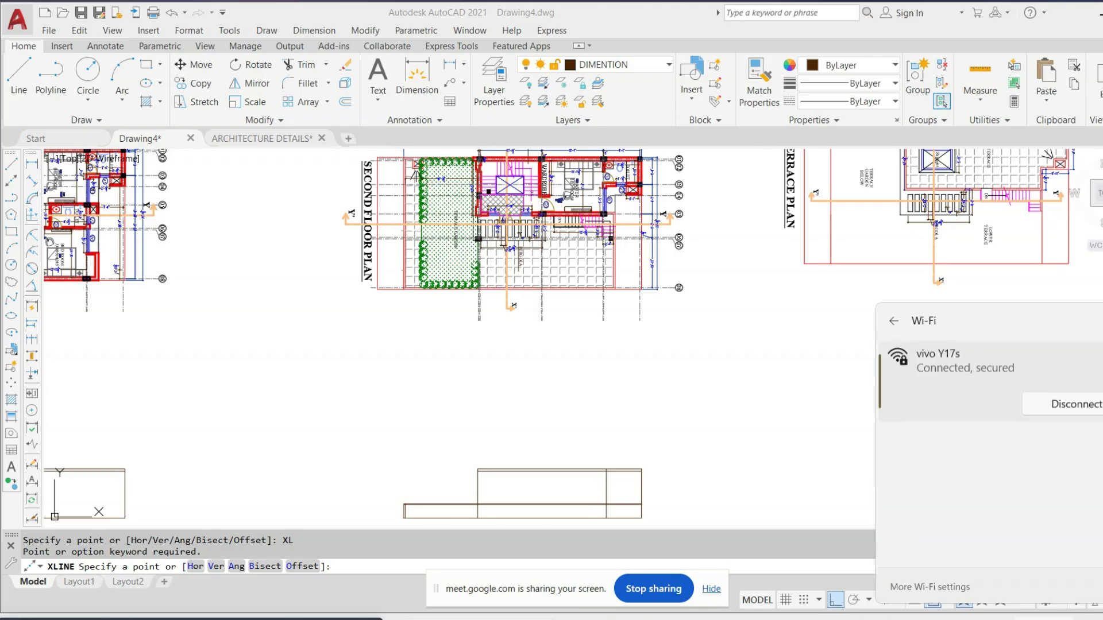
left_click(621, 452)
key("Escape")
Place a vertical construction line through the terrace edge between W1 and the V1 duct in the second floor plan
middle_click_drag(575, 219, 572, 261)
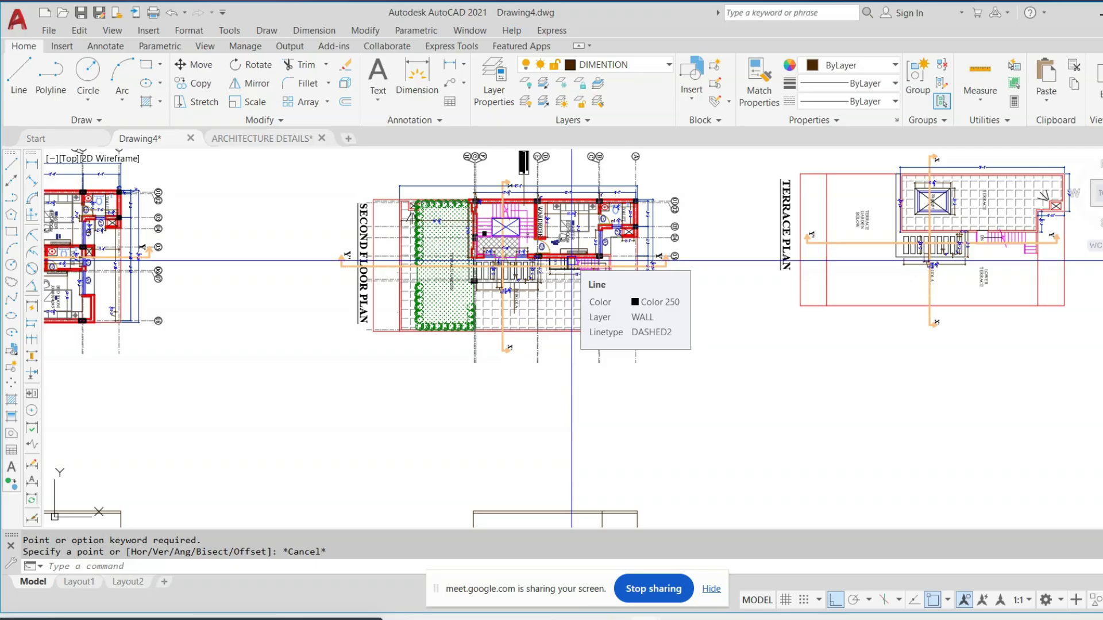
scroll(597, 247, "up", 6)
key("Escape")
key("Escape")
type("xl")
key("Return")
type("v")
key("Return")
left_click(640, 213)
scroll(639, 218, "down", 5)
key("Escape")
Try to trim the new construction line and the W1 wall line between the top slab and the coping, then undo it
scroll(620, 437, "up", 8)
key("Escape")
key("Escape")
middle_click_drag(636, 283, 637, 292)
type("tr")
key("Return")
key("Return")
left_click(622, 385)
left_click(591, 367)
left_click(562, 352)
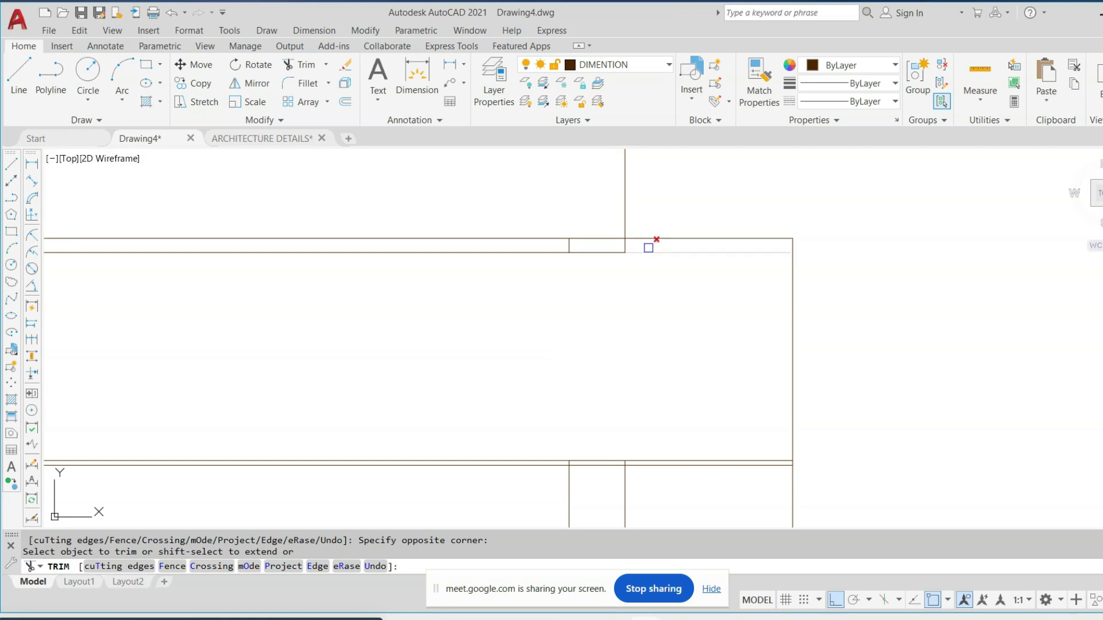
key("Escape")
key("ctrl+z")
Trim the new construction line above the slab and down to the coping, plus the W1 wall line's short piece inside the slab
type("tr")
key("Return")
key("Return")
left_click(645, 185)
left_click(558, 205)
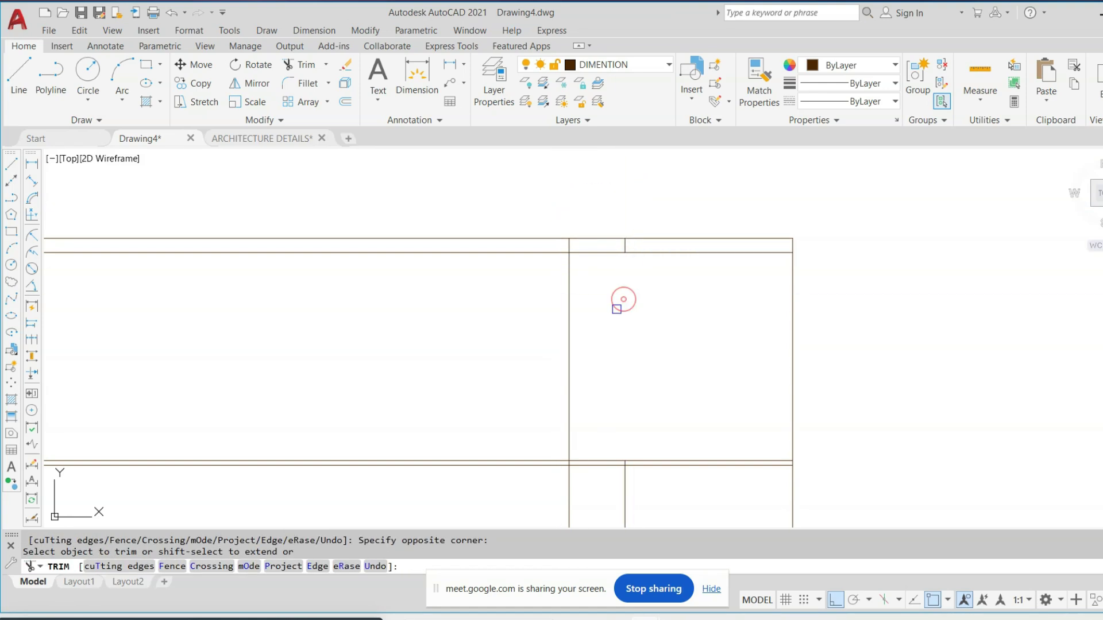
scroll(577, 246, "up", 2)
left_click(557, 246)
Erase the leftover construction line running down from the coping through the base of the second floor block
scroll(597, 244, "down", 4)
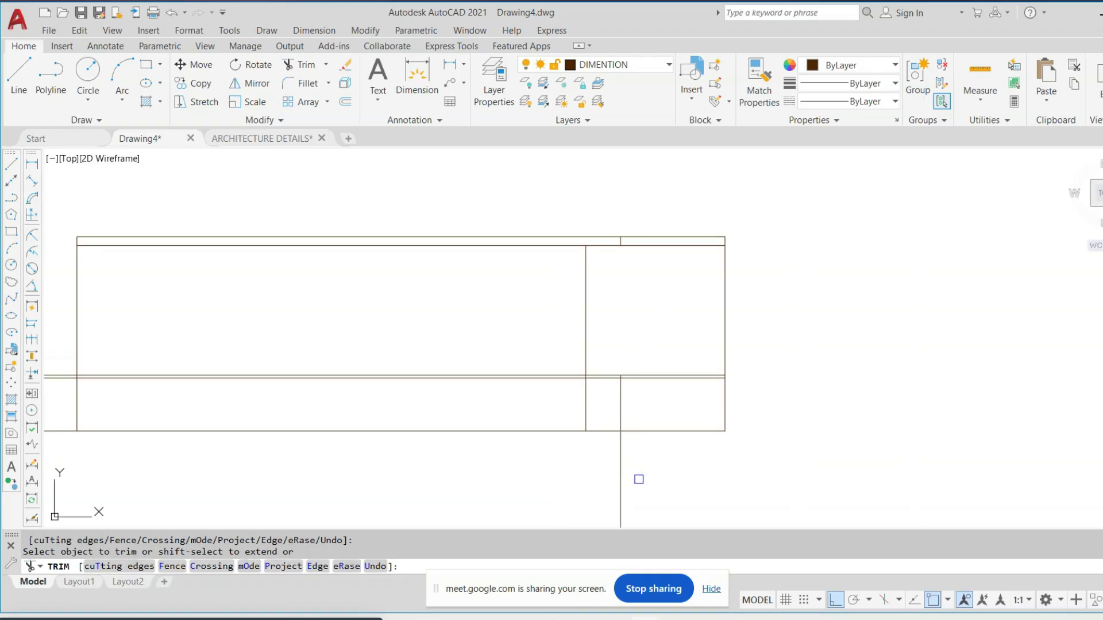
key("Escape")
left_click(639, 479)
left_click(564, 507)
type("e")
key("Return")
key("Escape")
Place vertical construction lines through the stair's far edge beside DN, its landing edge, and the UP flight's outer edge in the second floor plan
middle_click_drag(662, 308, 654, 321)
scroll(653, 323, "down", 2)
scroll(685, 280, "down", 2)
scroll(625, 302, "up", 6)
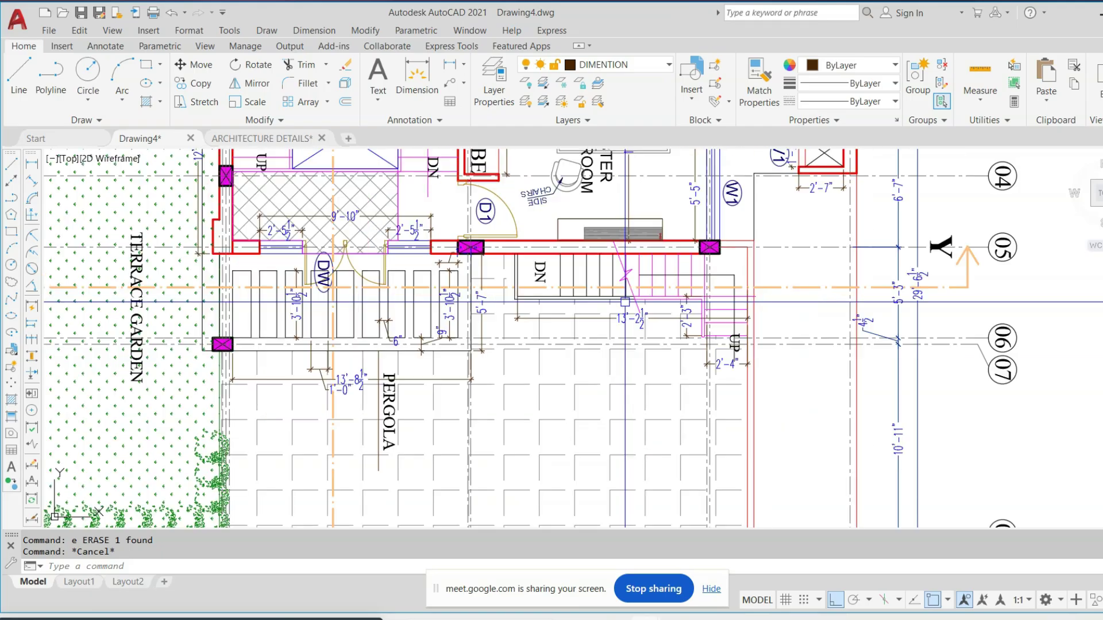
type("v")
key("Return")
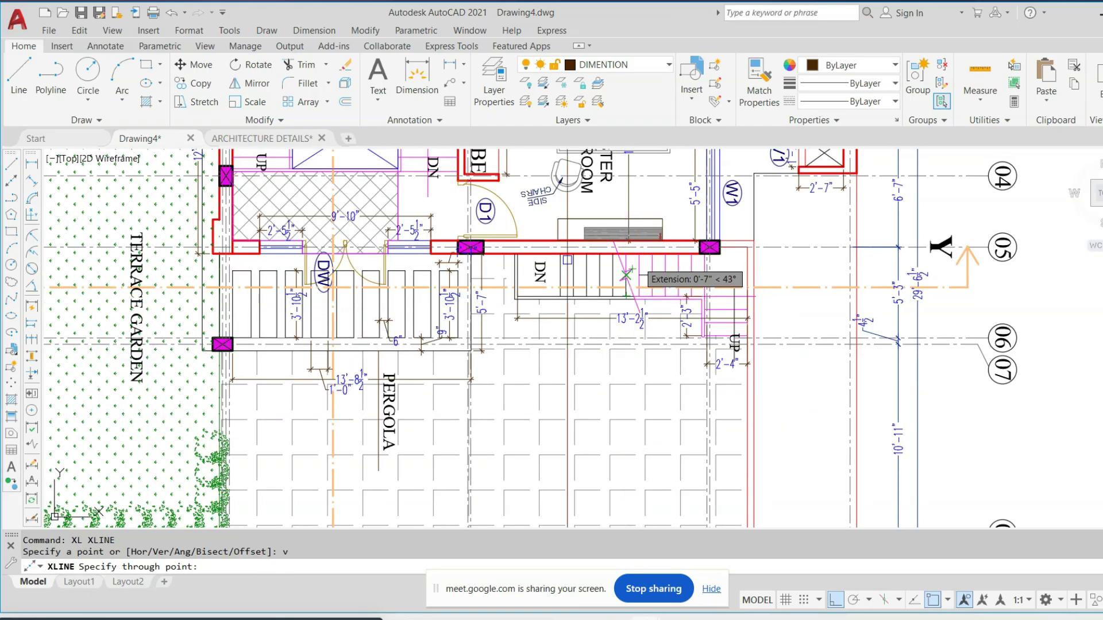
scroll(517, 254, "up", 6)
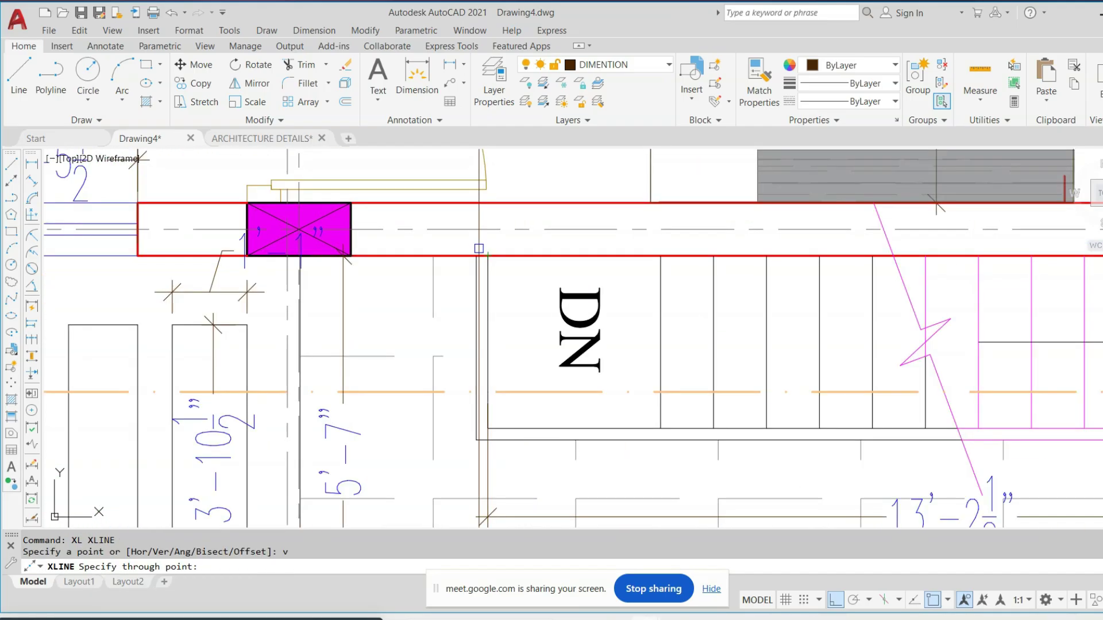
scroll(487, 253, "down", 5)
scroll(638, 298, "up", 5)
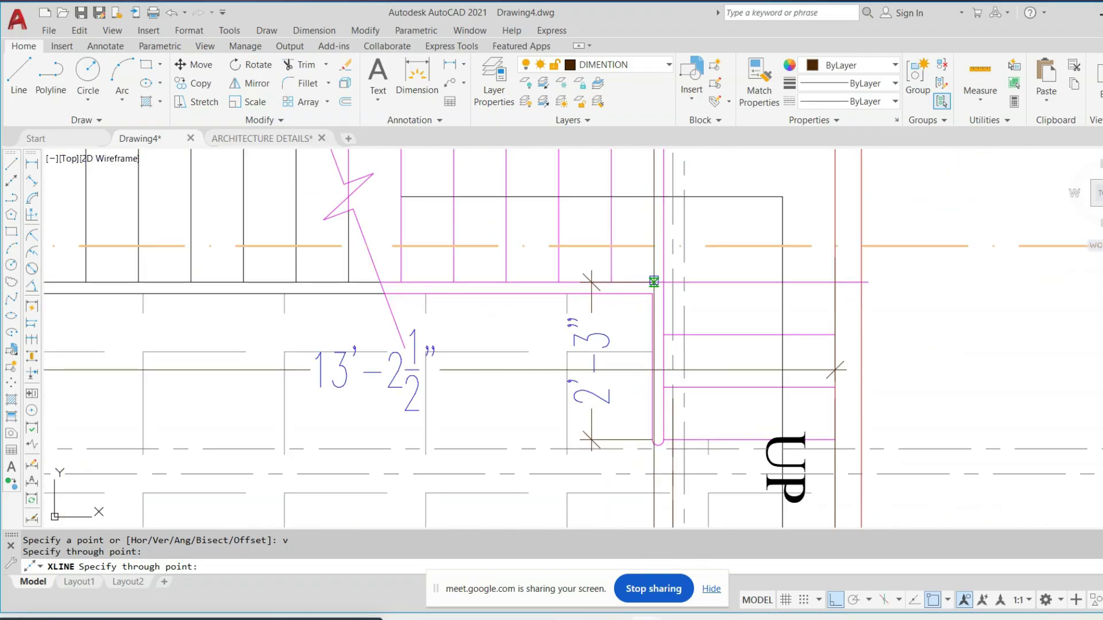
scroll(835, 281, "down", 5)
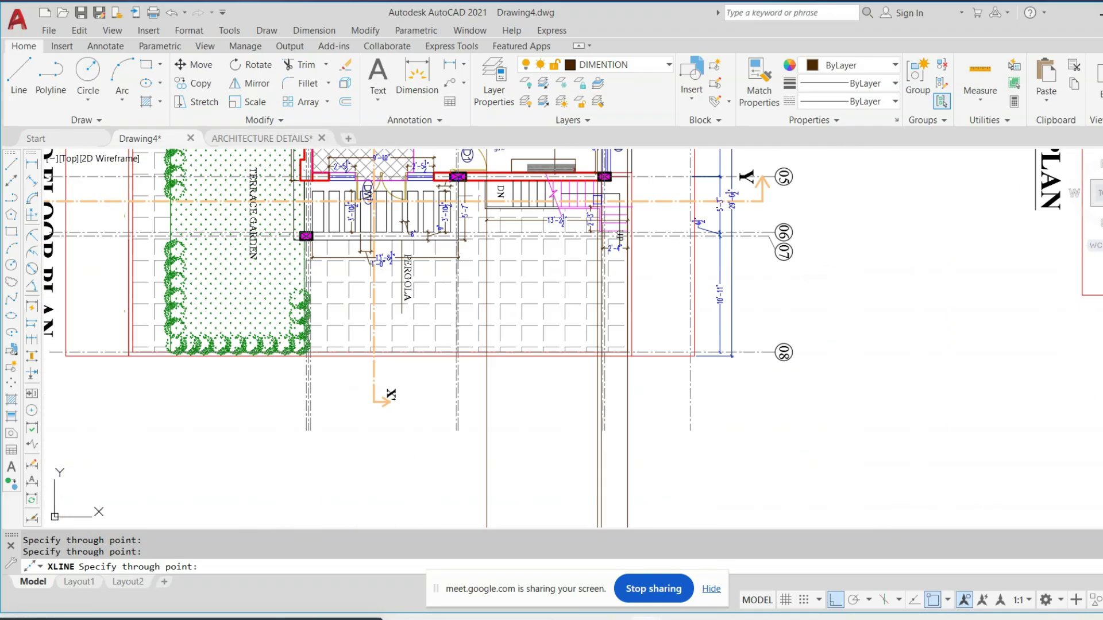
key("Escape")
Set the current object colour to red
scroll(642, 383, "up", 5)
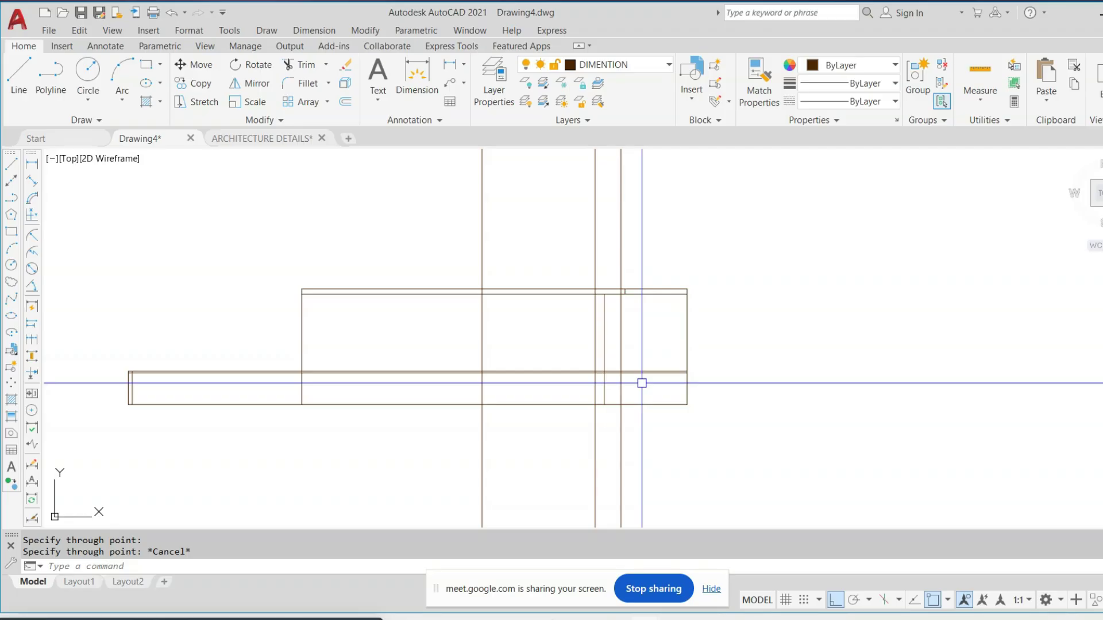
left_click(852, 68)
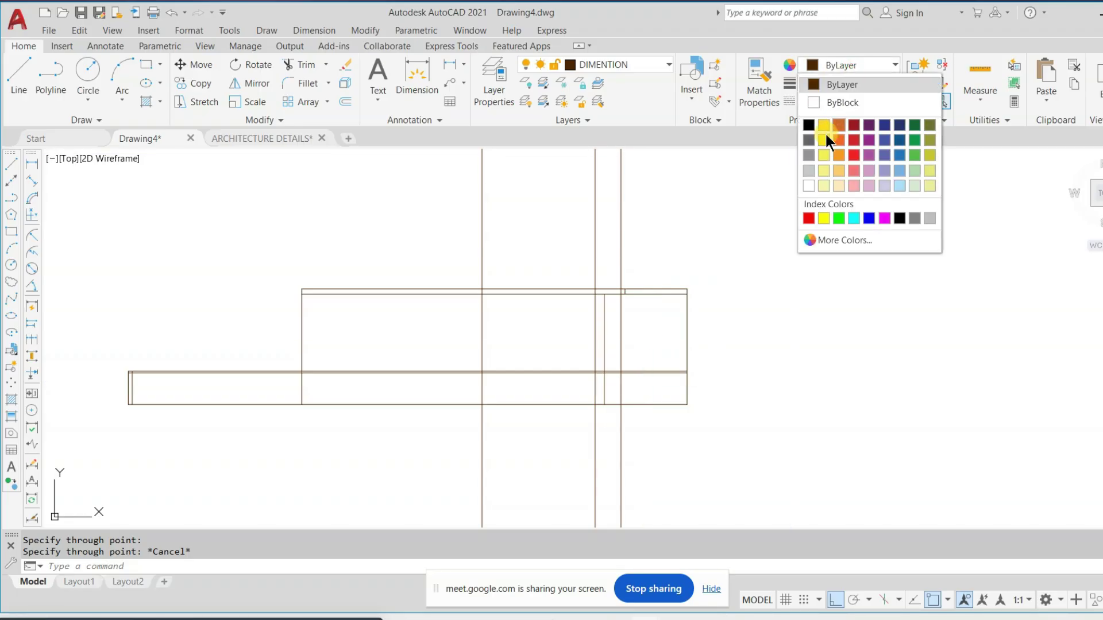
left_click(806, 218)
Offset the second floor block's base line upward four times at a spacing of 7 to form the stair risers
scroll(612, 259, "down", 5)
scroll(608, 255, "up", 6)
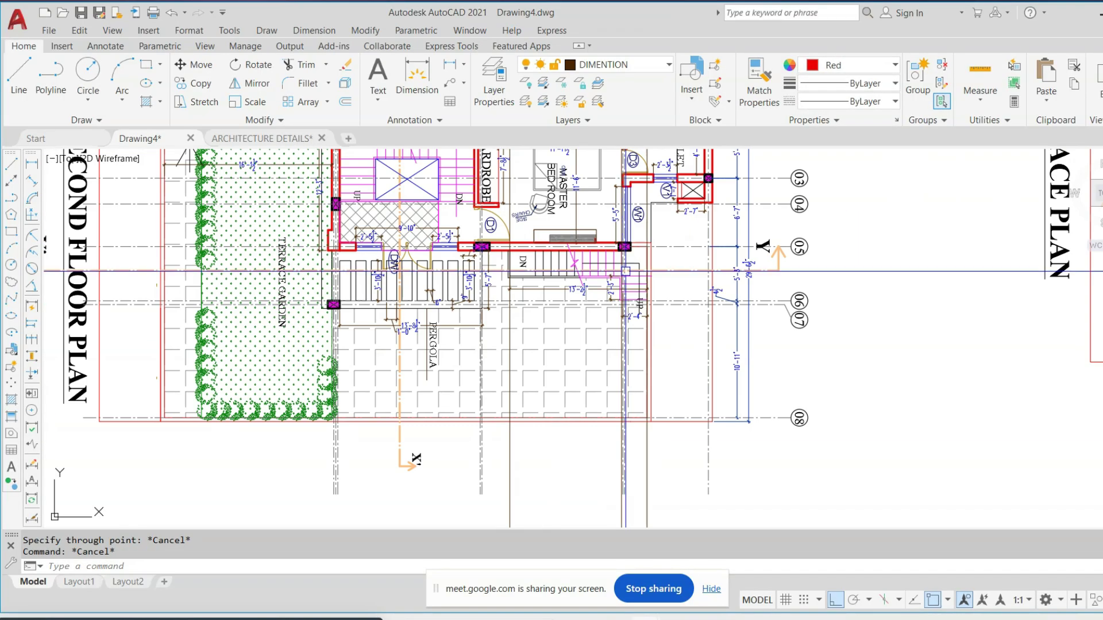
scroll(653, 316, "up", 4)
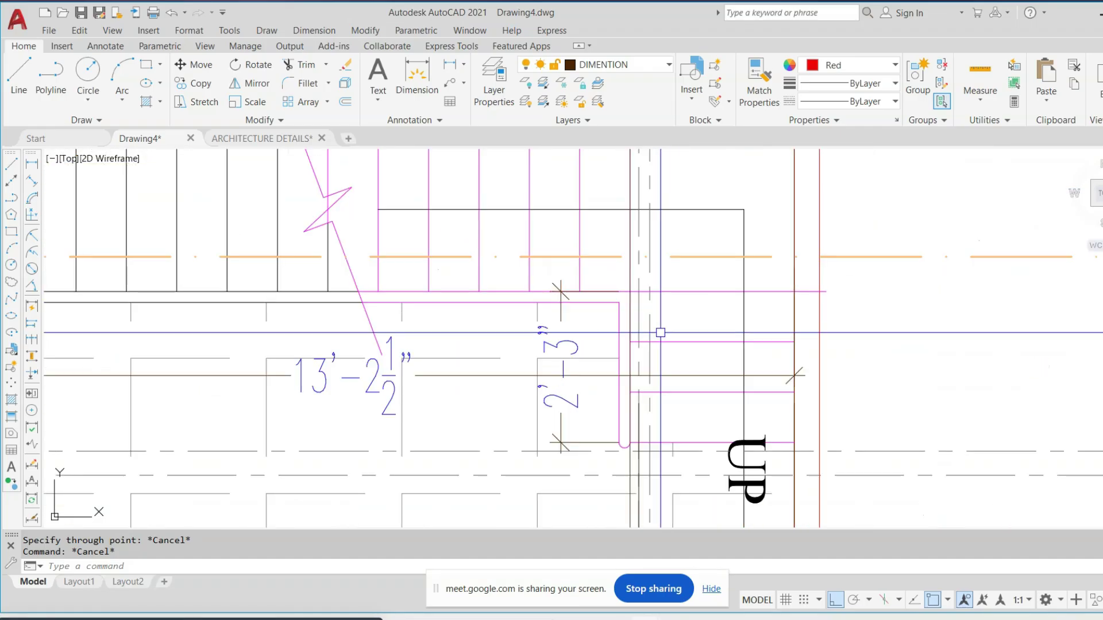
scroll(692, 225, "down", 4)
scroll(677, 468, "up", 8)
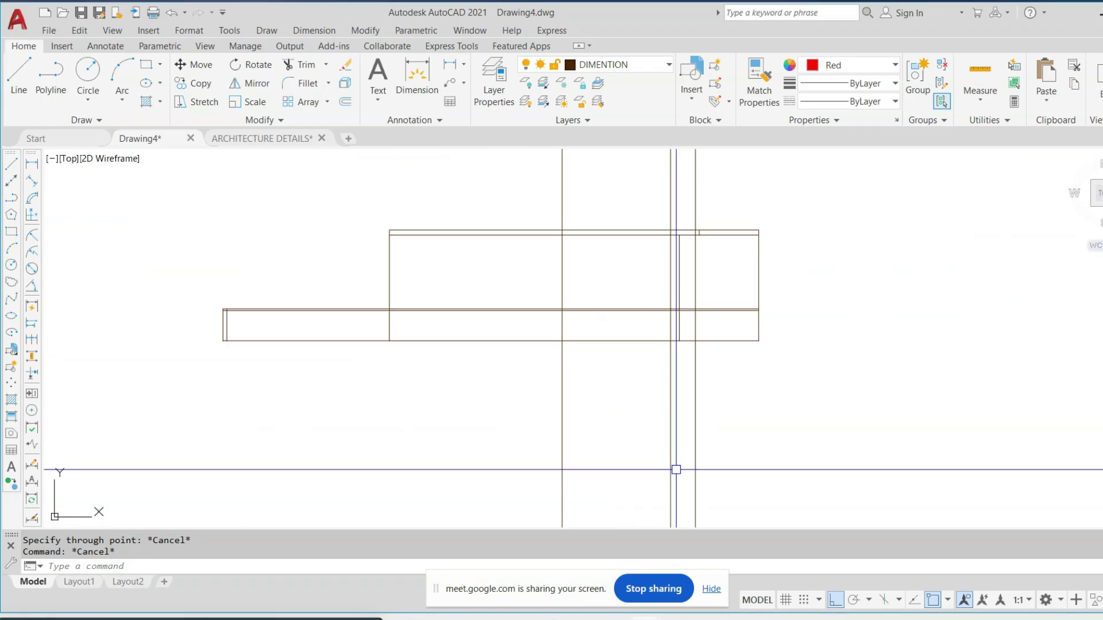
middle_click_drag(692, 310, 714, 325)
key("Escape")
type("o")
key("Return")
type("7")
key("Return")
scroll(725, 339, "up", 2)
left_click(715, 418)
left_click(715, 396)
left_click(714, 395)
left_click(712, 371)
left_click(708, 370)
left_click(711, 348)
left_click(712, 346)
left_click(715, 333)
key("Escape")
key("Escape")
Trim the offset riser lines on both sides of the UP flight so they remain between its two vertical construction lines
type("tr")
key("Return")
left_click(493, 308)
left_click(447, 401)
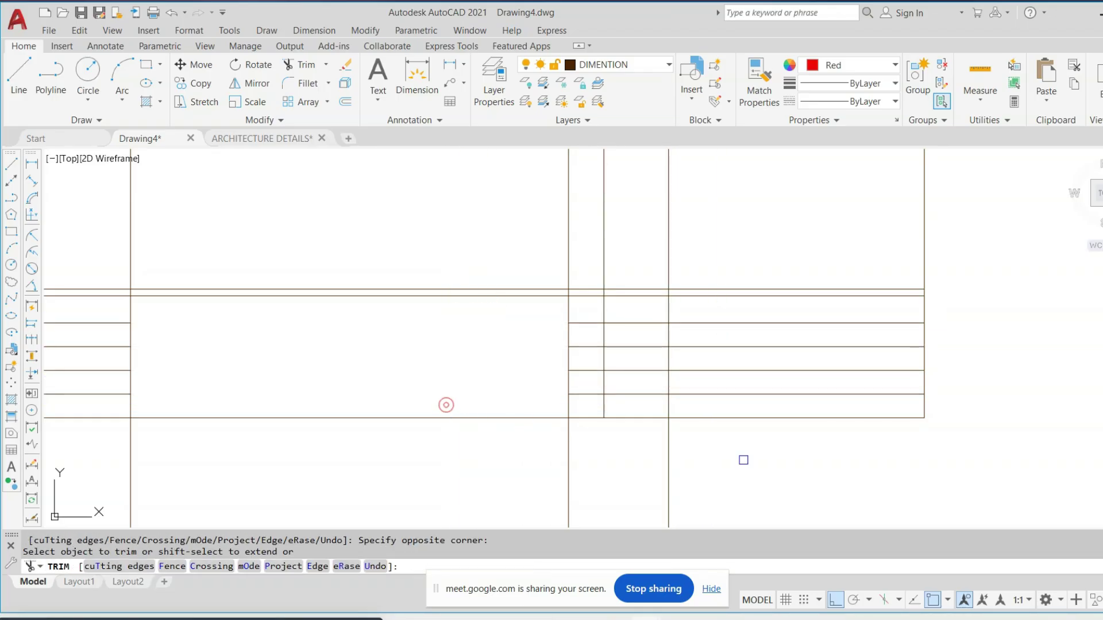
left_click(766, 313)
left_click(727, 389)
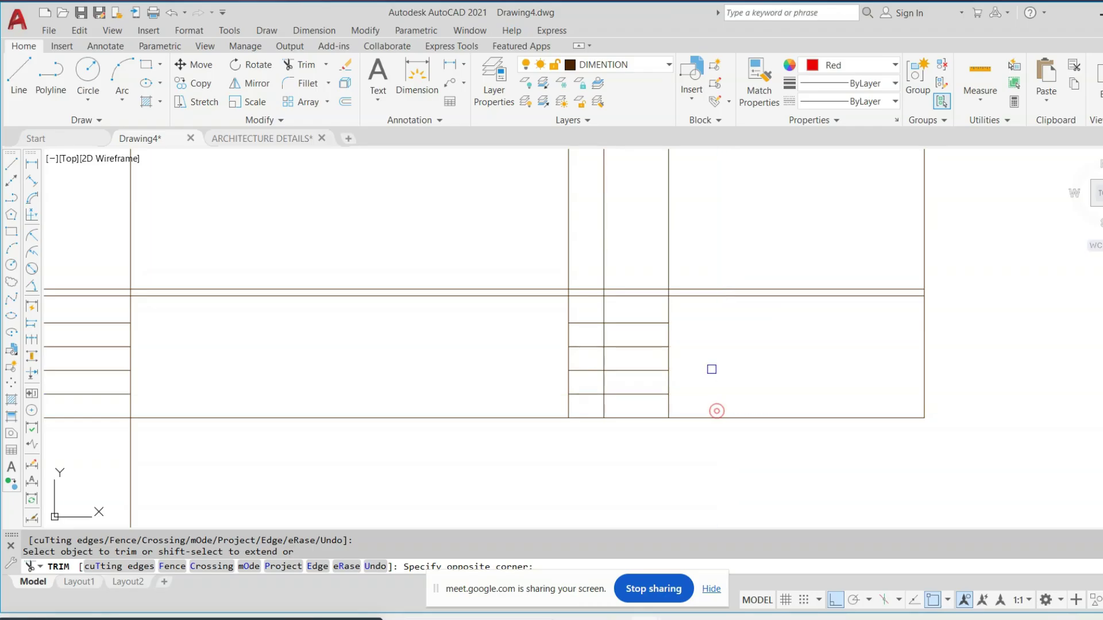
key("Escape")
key("Escape")
Recolour the four trimmed riser lines red
left_click(644, 311)
left_click(625, 409)
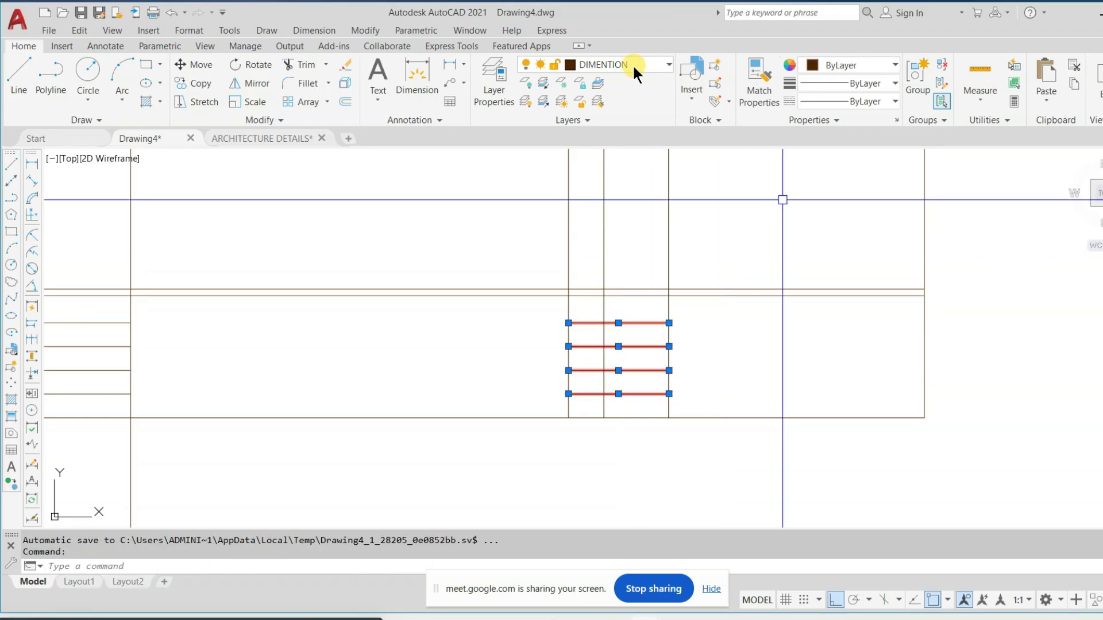
left_click(846, 71)
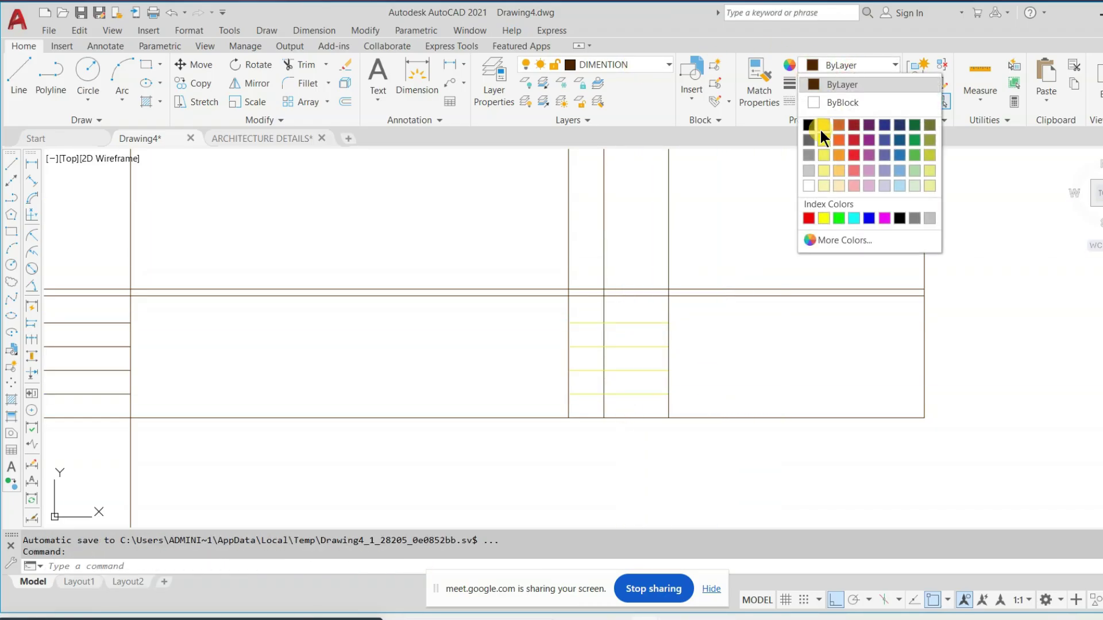
left_click(809, 218)
key("Escape")
key("Escape")
Recolour the two vertical construction lines bounding the risers red
left_click(710, 210)
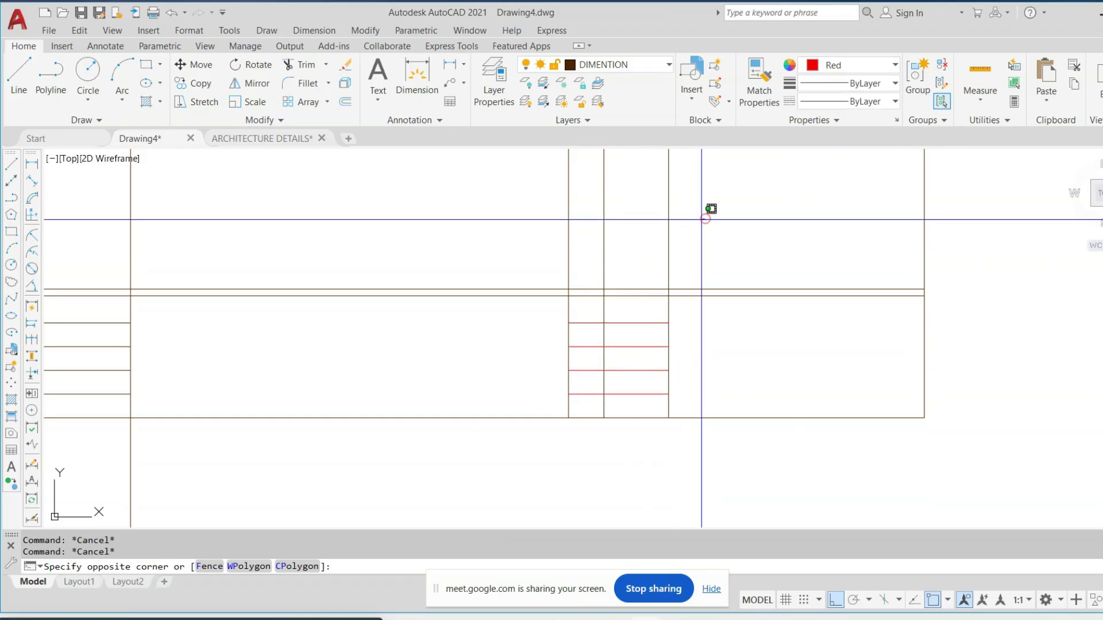
left_click(547, 246)
left_click(838, 70)
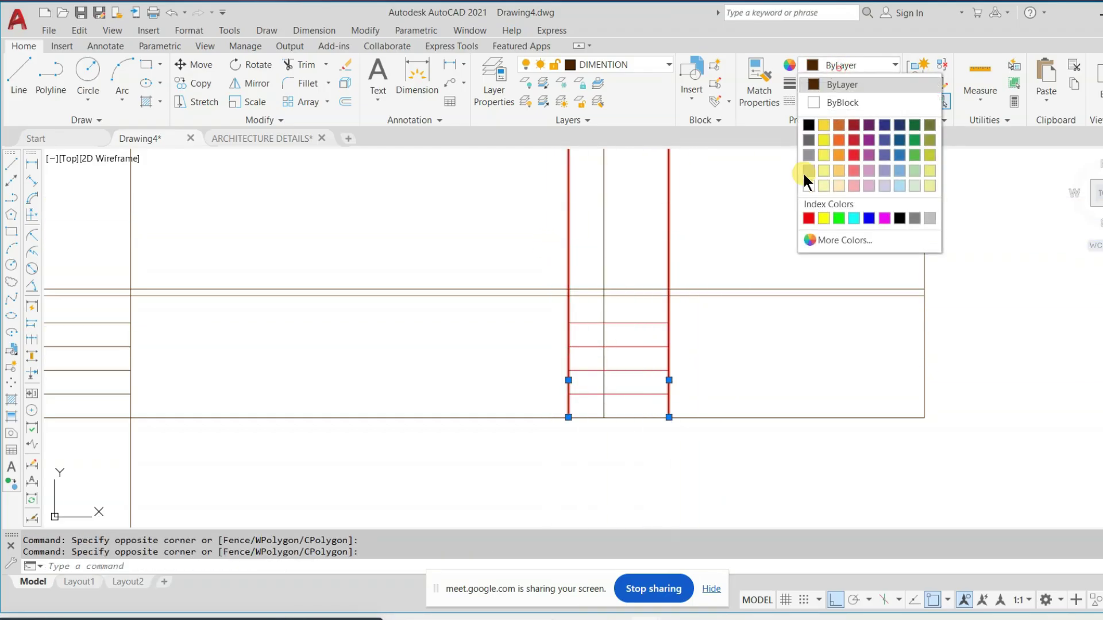
left_click(809, 218)
key("Escape")
key("Escape")
Match the stair's far-edge construction line to the red vertical lines' properties
scroll(677, 345, "down", 5)
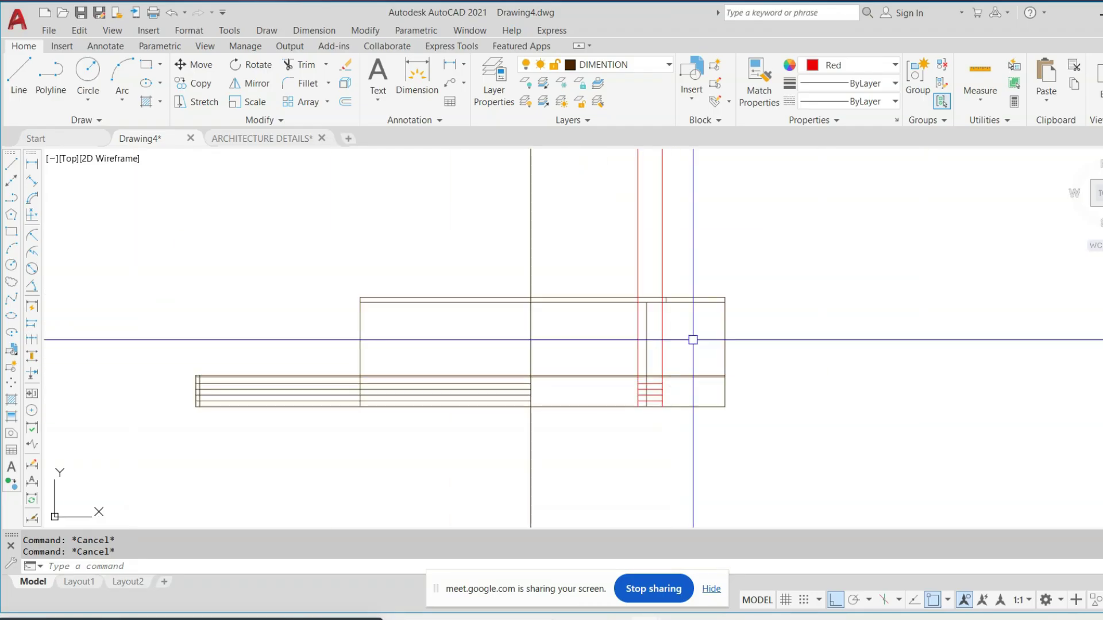
scroll(665, 259, "up", 8)
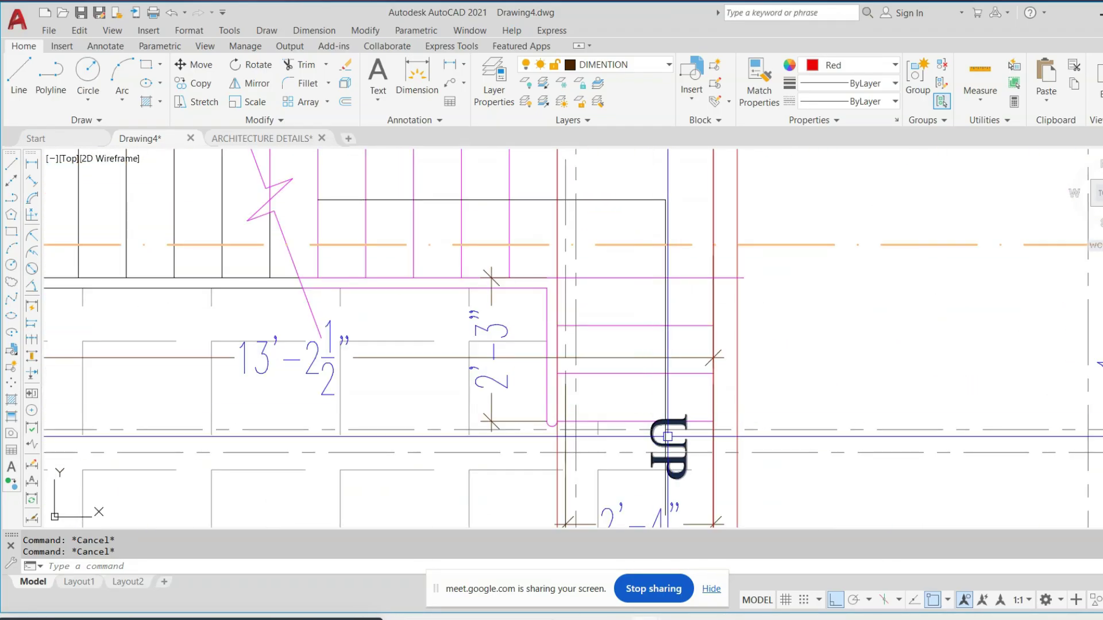
scroll(649, 378, "down", 6)
middle_click_drag(622, 443, 613, 353)
scroll(591, 414, "up", 6)
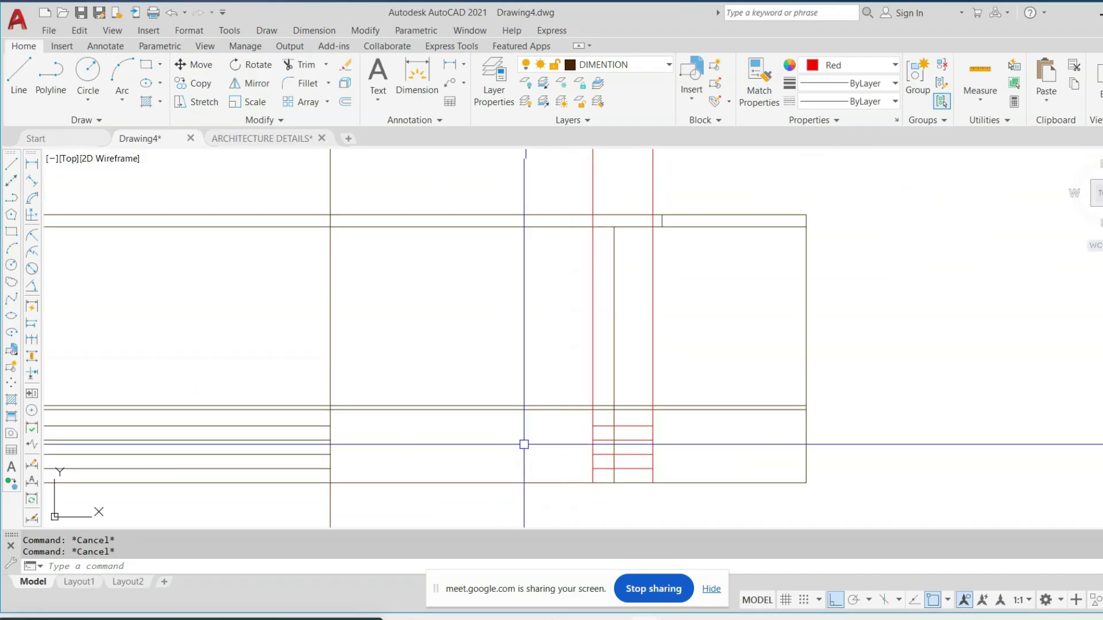
scroll(515, 364, "down", 4)
scroll(519, 359, "up", 3)
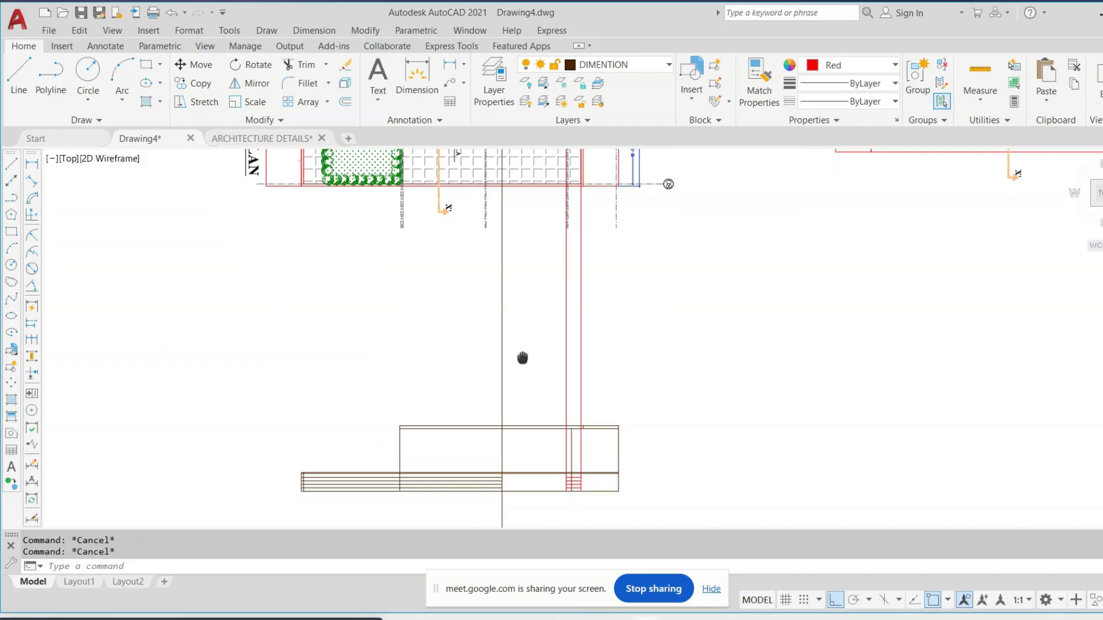
left_click(516, 306)
key("Escape")
scroll(524, 309, "up", 4)
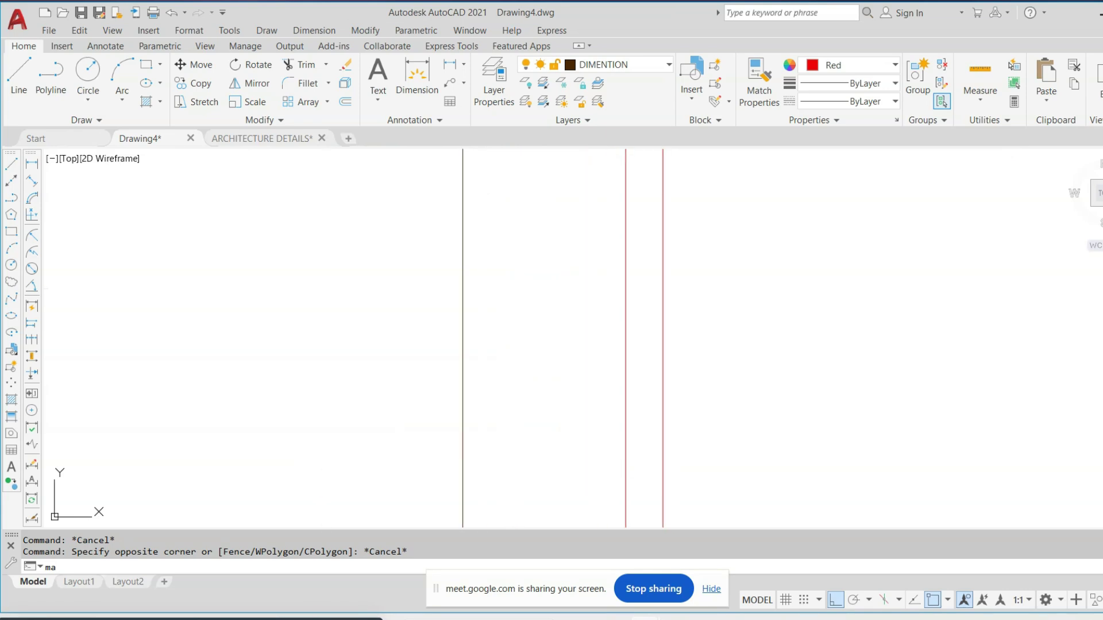
key("Return")
left_click(627, 342)
left_click(573, 331)
left_click(448, 373)
key("Escape")
scroll(532, 350, "down", 4)
scroll(590, 383, "up", 4)
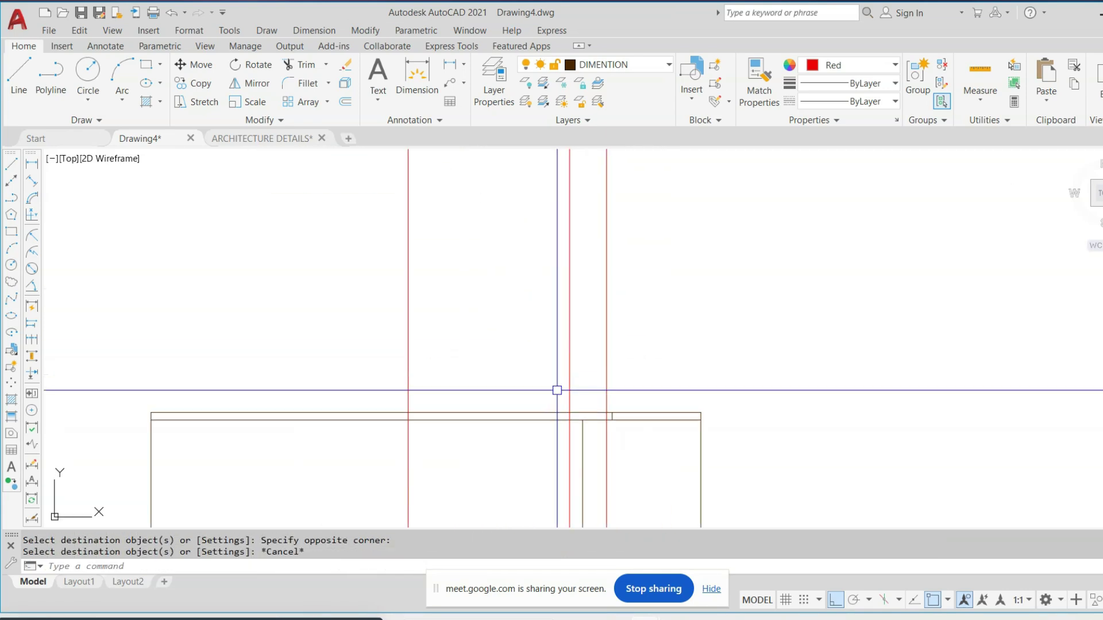
key("Escape")
type("1")
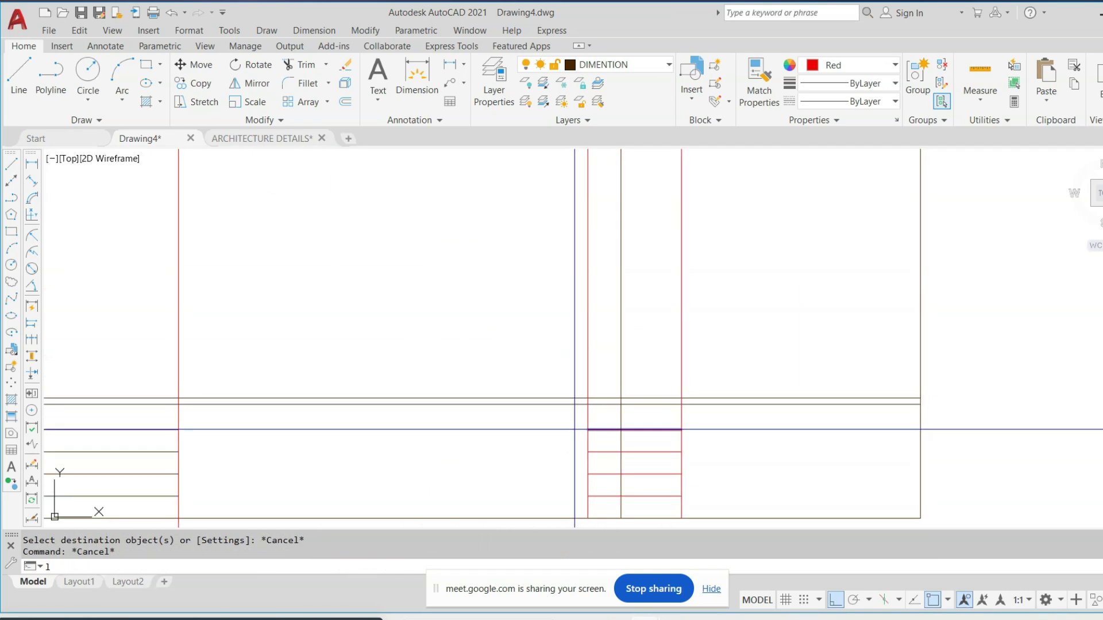
left_click(588, 429)
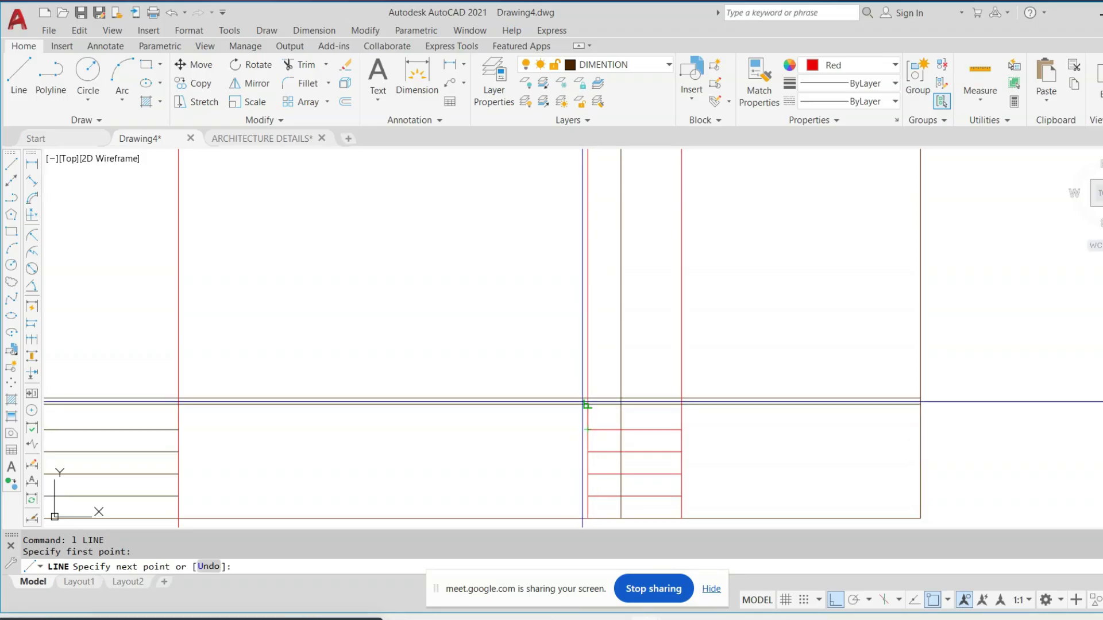
key("Escape")
Trim the two red verticals bounding the risers so they end at the lower coping line
type("tr")
key("Return")
key("Return")
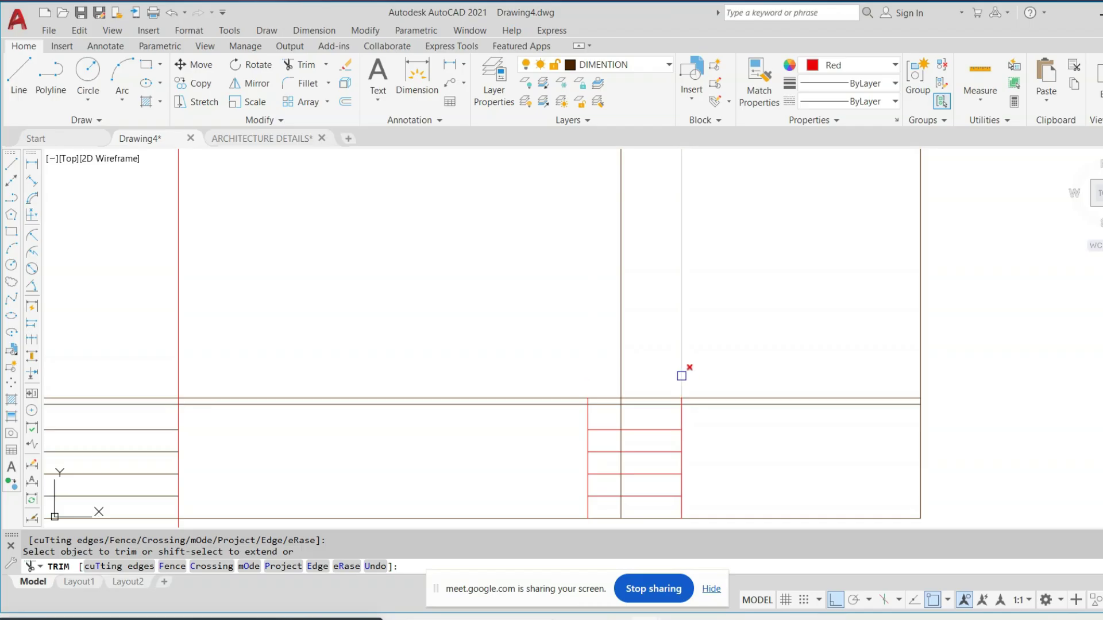
left_click(681, 376)
scroll(592, 402, "up", 5)
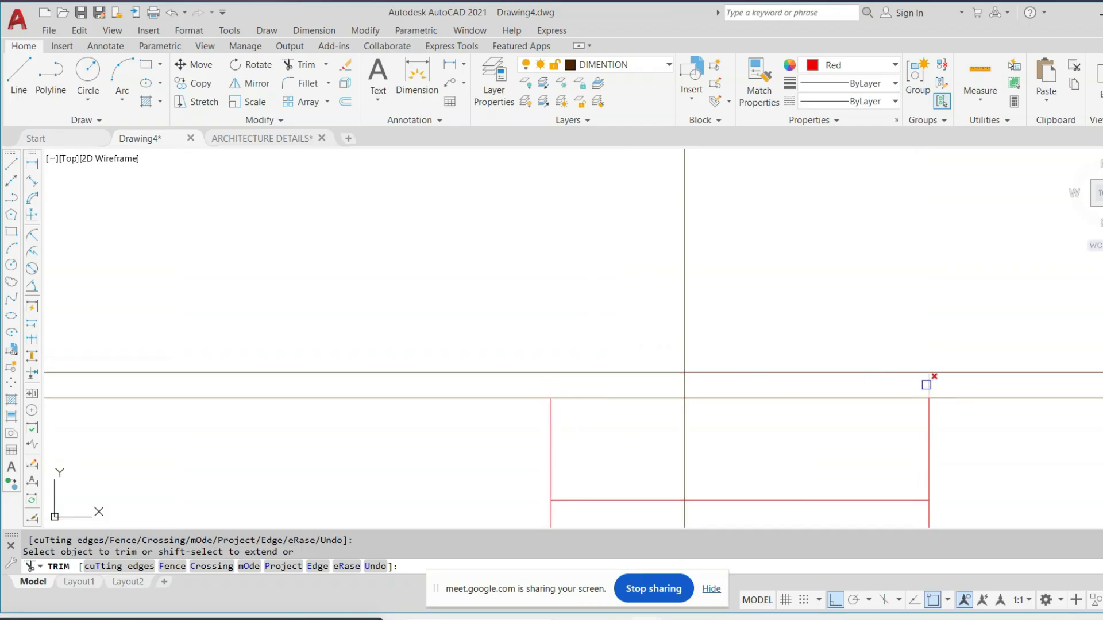
scroll(758, 423, "down", 7)
key("Escape")
key("Escape")
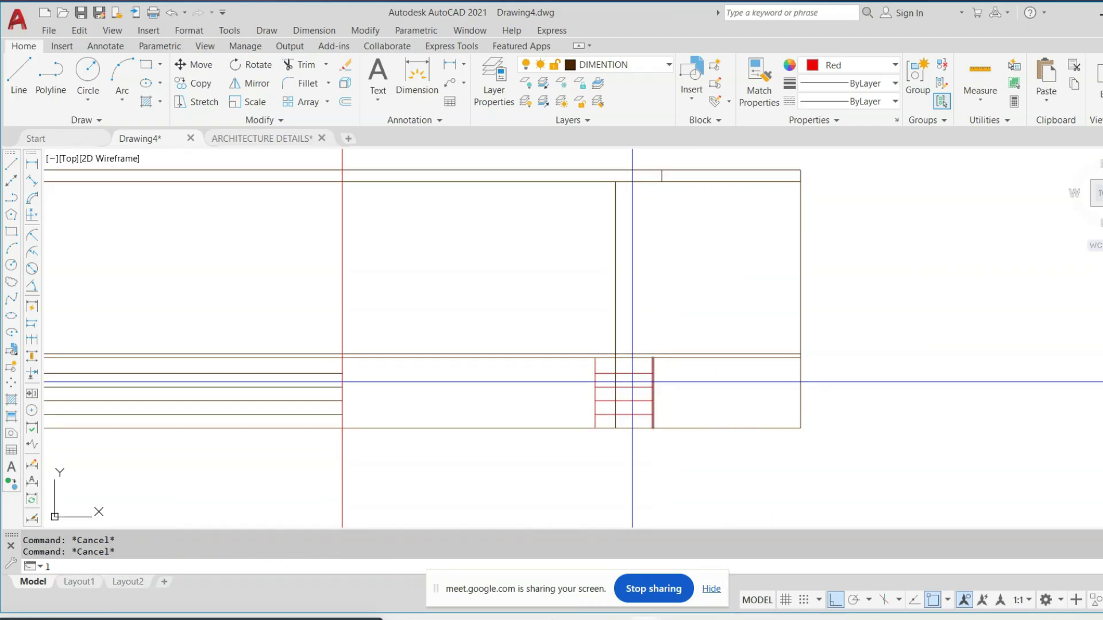
Draw the lower steps of the red stair profile from the riser block's near upper corner, using 10-inch treads and 7-inch risers
type("l")
key("Return")
scroll(610, 361, "up", 2)
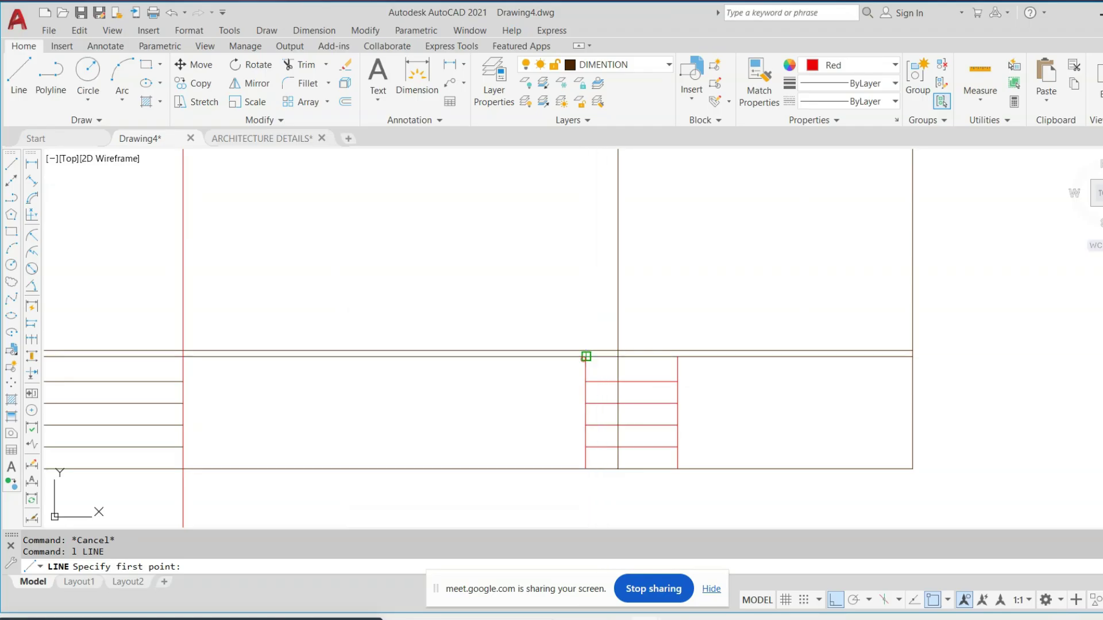
left_click(585, 357)
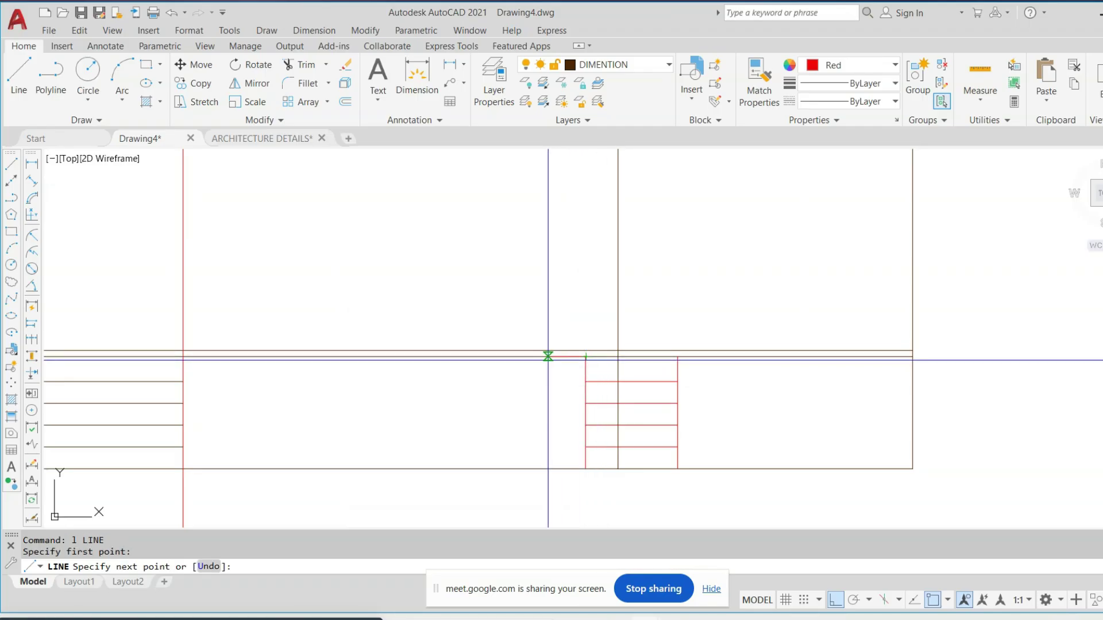
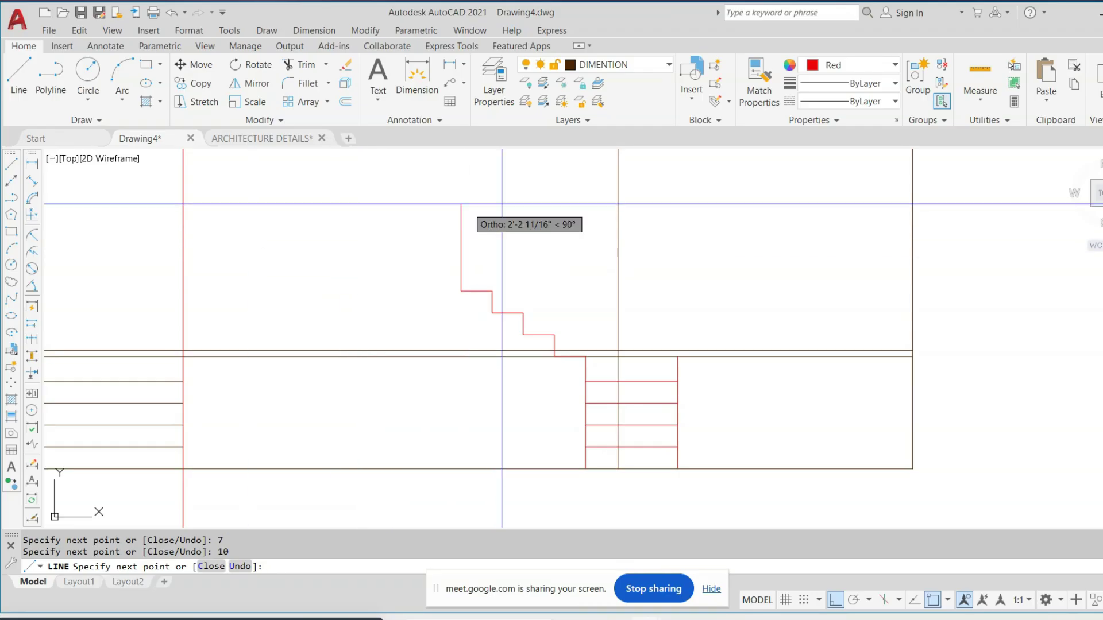
key("Return")
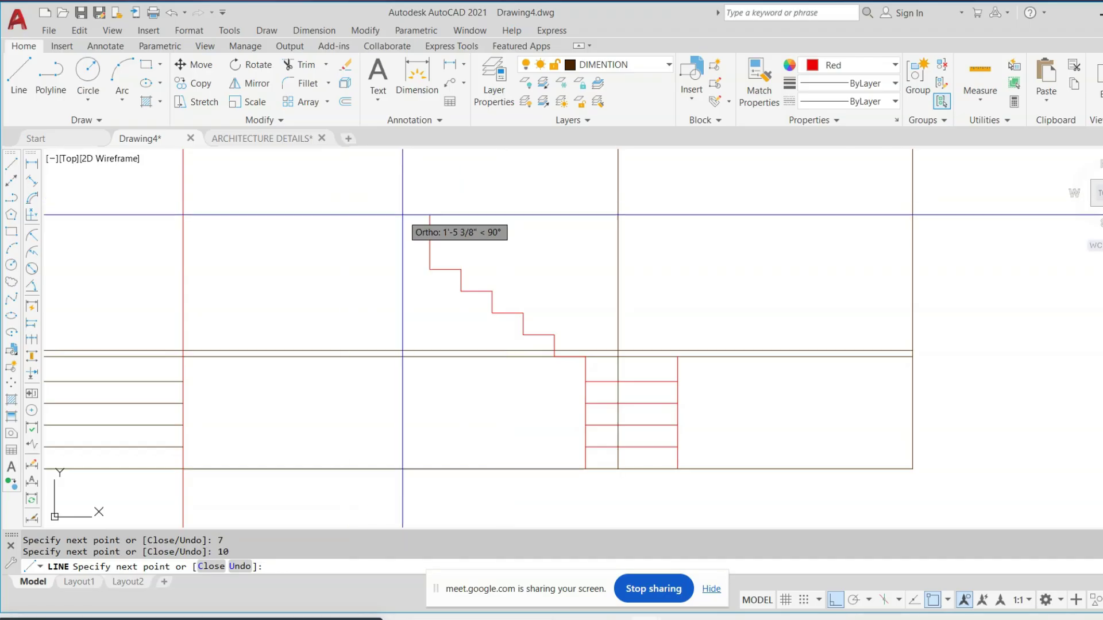
scroll(463, 311, "down", 5)
scroll(465, 289, "up", 5)
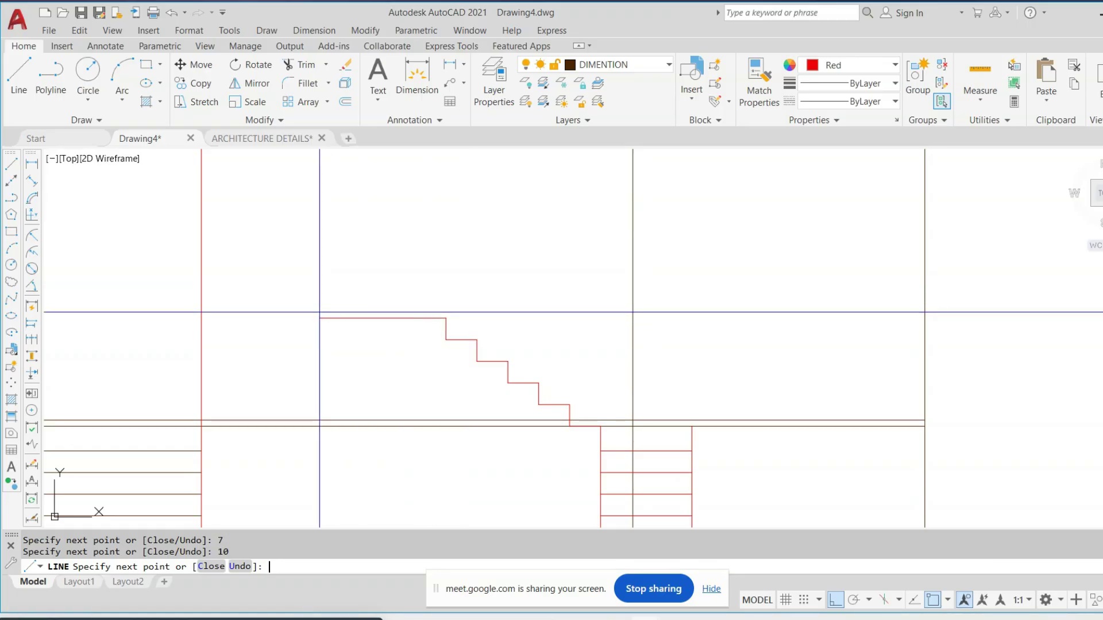
Continue the stepped profile with 7-inch risers and 10-inch treads up to the red vertical construction line below the roof slab
type("7")
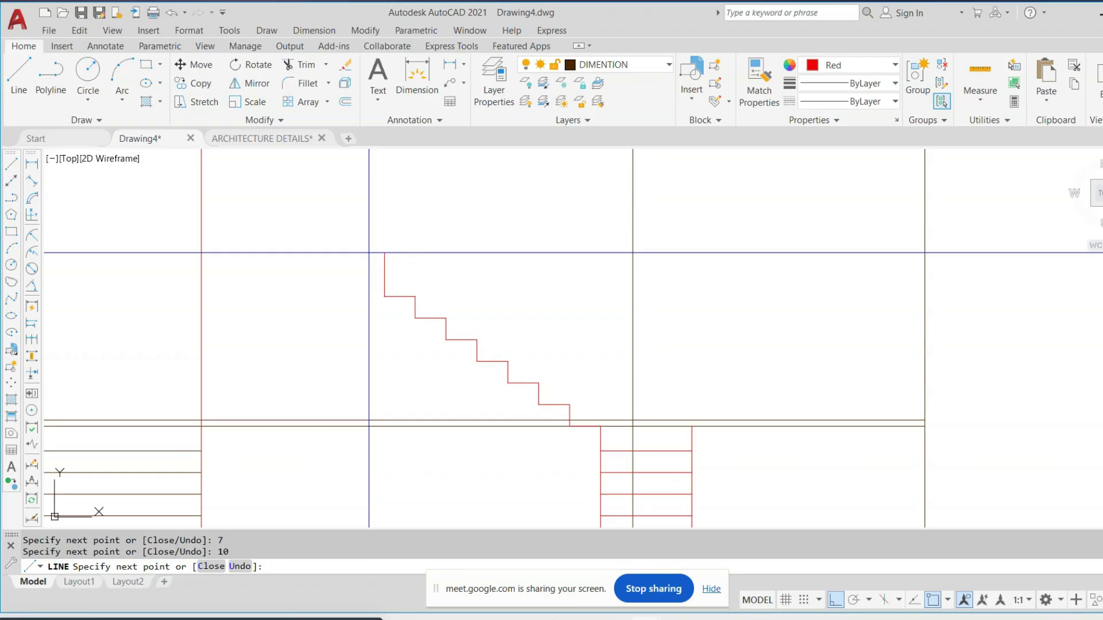
key("Return")
type("7")
key("Return")
key("ctrl+z")
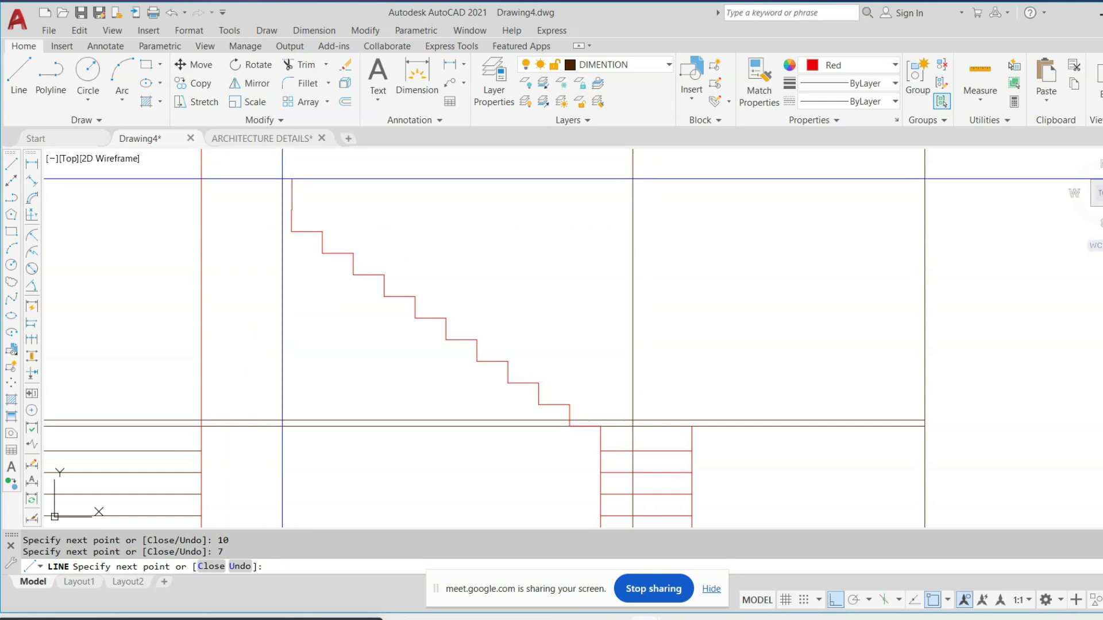
middle_click_drag(238, 246, 327, 395)
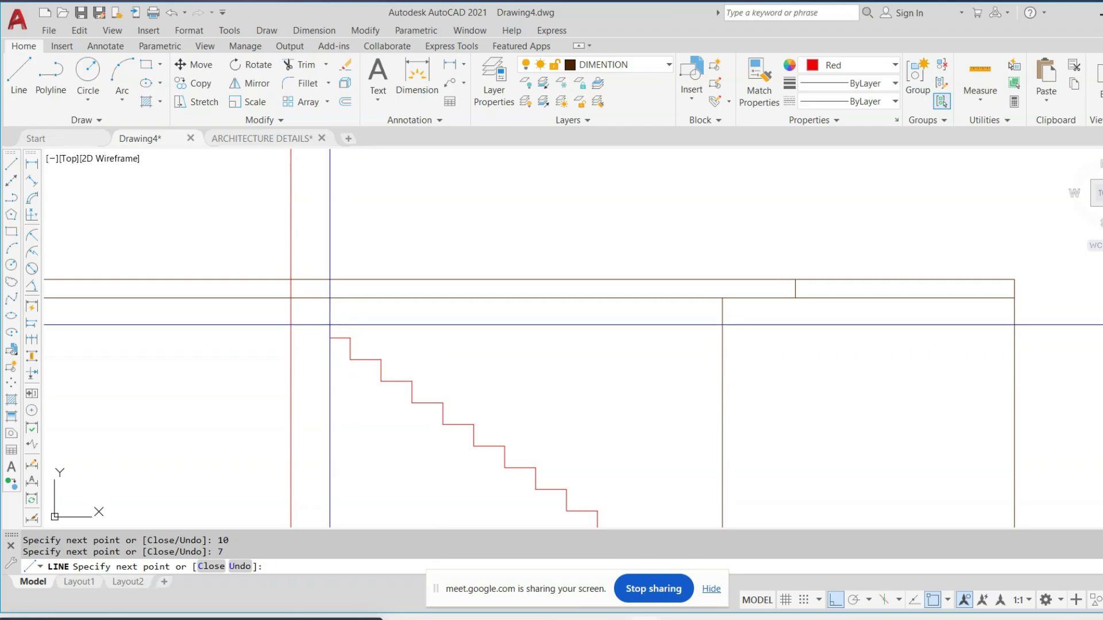
key("Return")
scroll(319, 300, "up", 4)
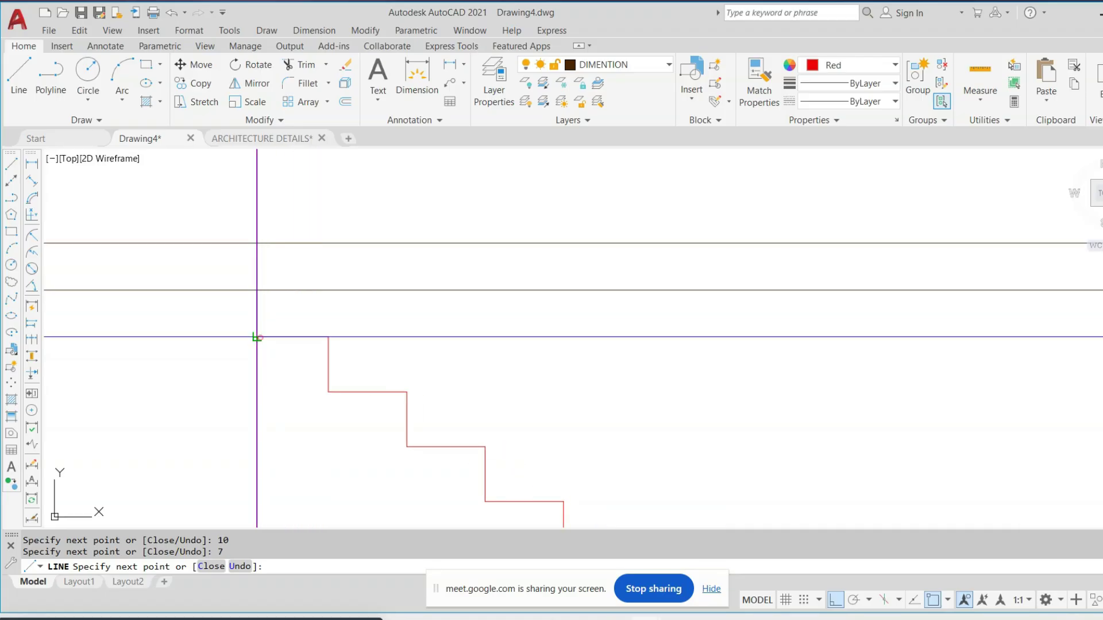
scroll(330, 201, "down", 6)
key("Escape")
key("Escape")
key("Escape")
Draw the flight's straight sloping underside between the foot of the lowest riser and the outer end of the top step
type("l")
key("Return")
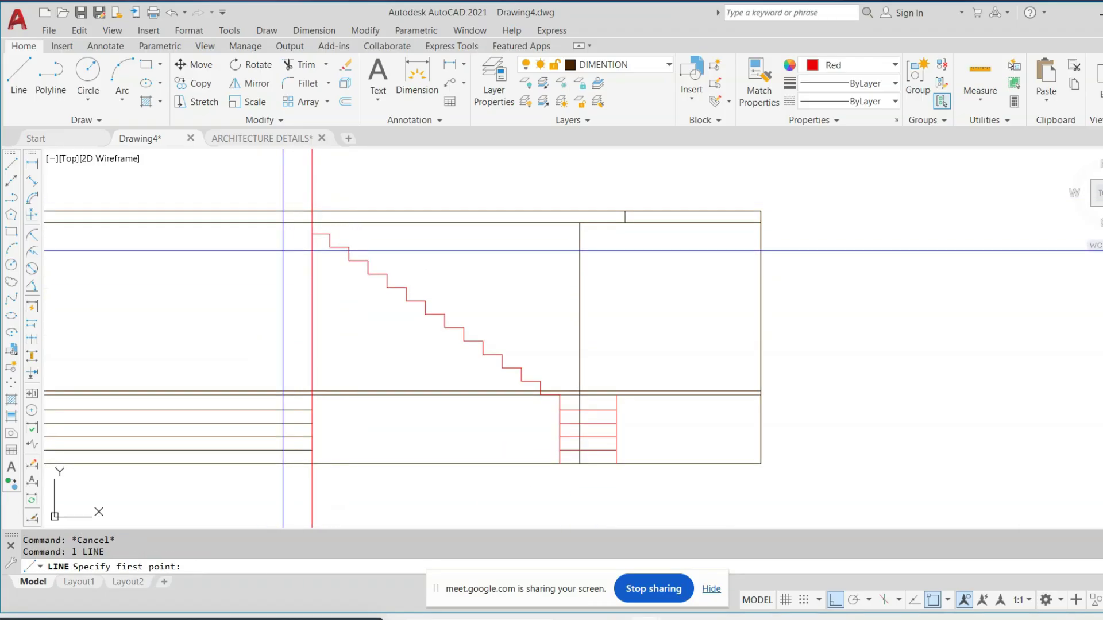
scroll(278, 233, "up", 4)
middle_click_drag(655, 351, 438, 326)
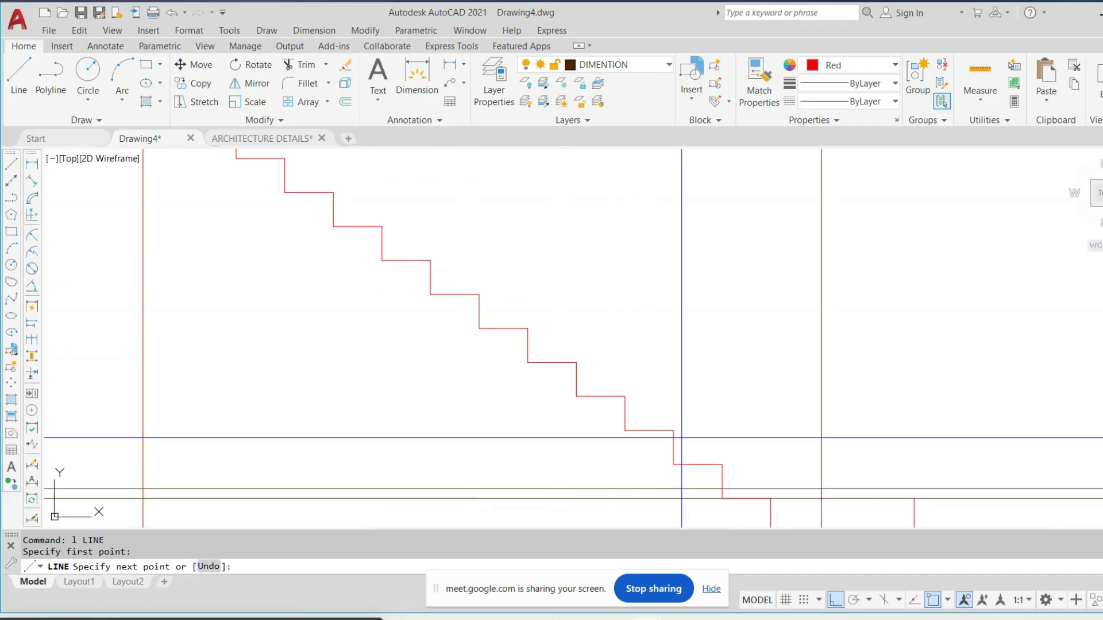
scroll(722, 498, "down", 4)
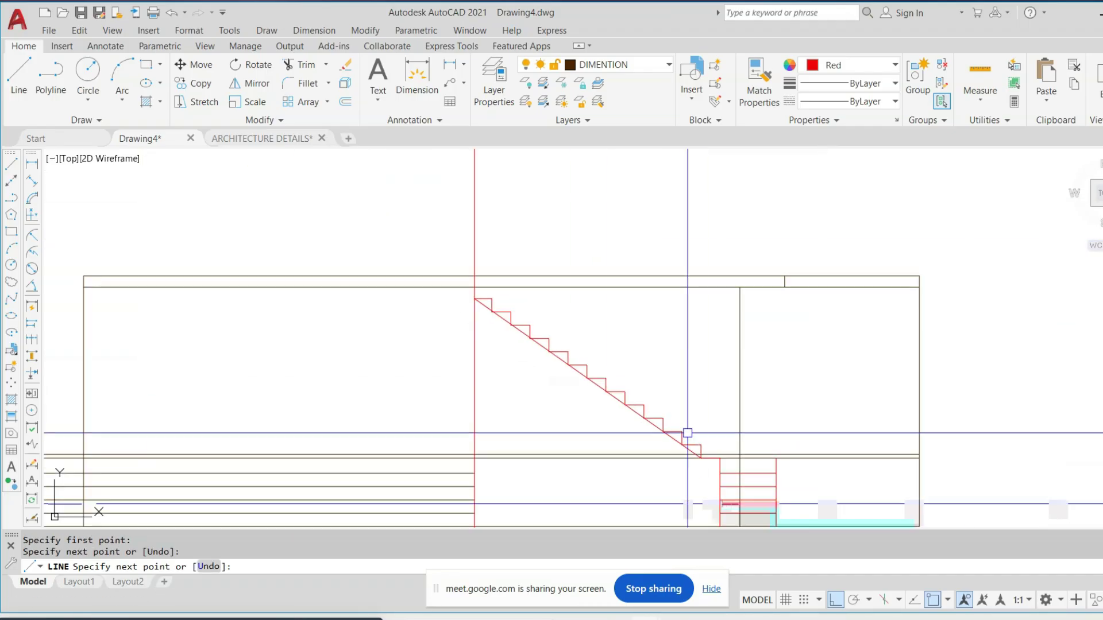
left_click(476, 297)
key("Escape")
Extend the sloping underside line down to the near vertical edge of the riser block
scroll(683, 451, "up", 2)
scroll(709, 477, "up", 4)
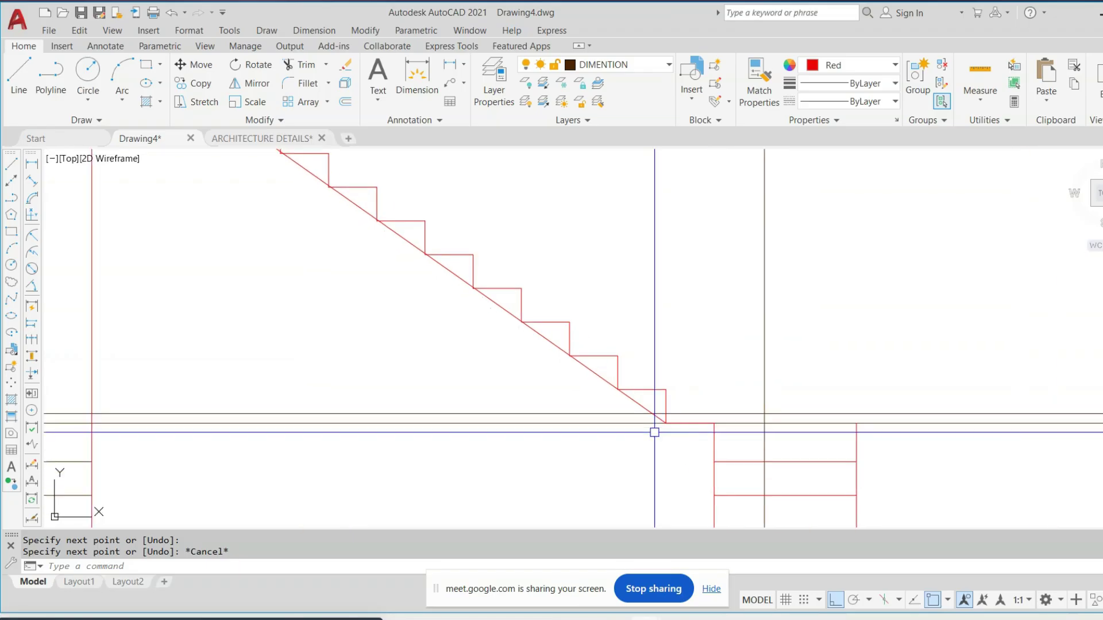
key("Escape")
key("Escape")
type("e")
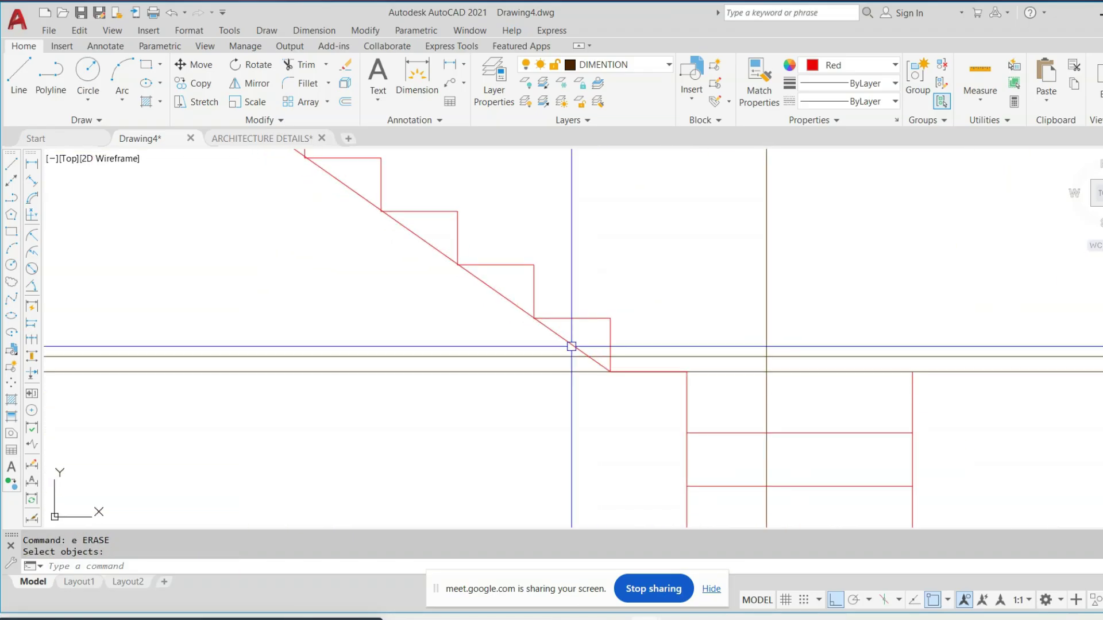
key("Return")
left_click(571, 343)
left_click(581, 350)
scroll(591, 368, "down", 3)
middle_click_drag(694, 377, 662, 398)
key("Escape")
middle_click_drag(601, 365, 601, 367)
key("Escape")
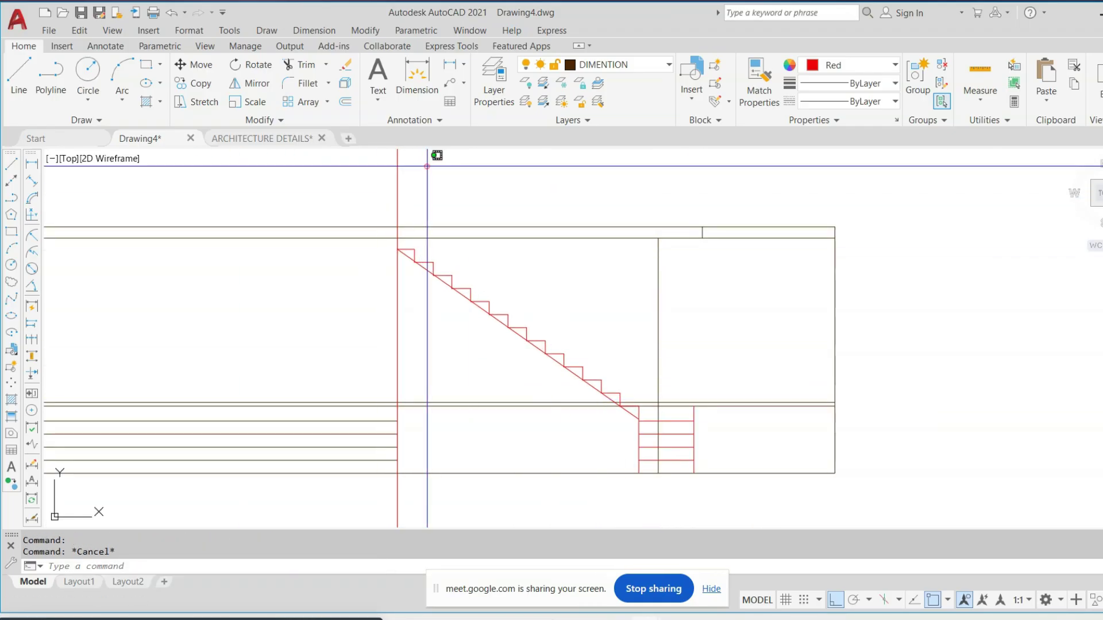
Erase the tall red vertical construction line at the head of the stair
left_click(427, 166)
type("e")
key("Return")
left_click(413, 193)
left_click(338, 198)
key("Escape")
key("Escape")
left_click(467, 189)
left_click(293, 197)
type("e")
key("Return")
key("Escape")
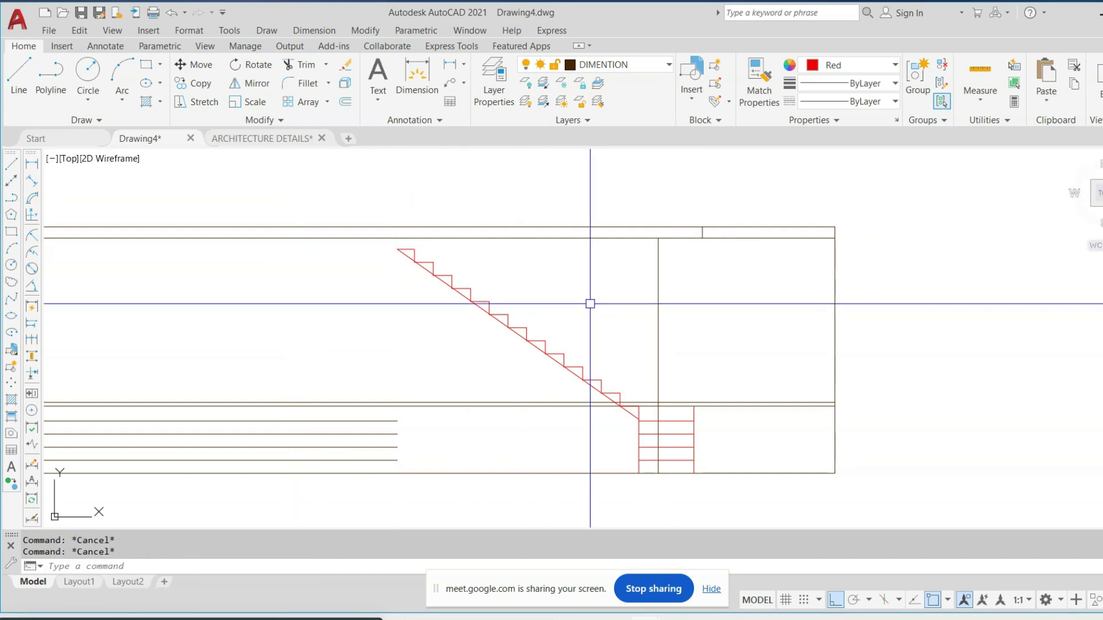
Erase the four leftover horizontal riser lines below the coping, away from the stair
scroll(590, 304, "down", 3)
scroll(270, 333, "up", 8)
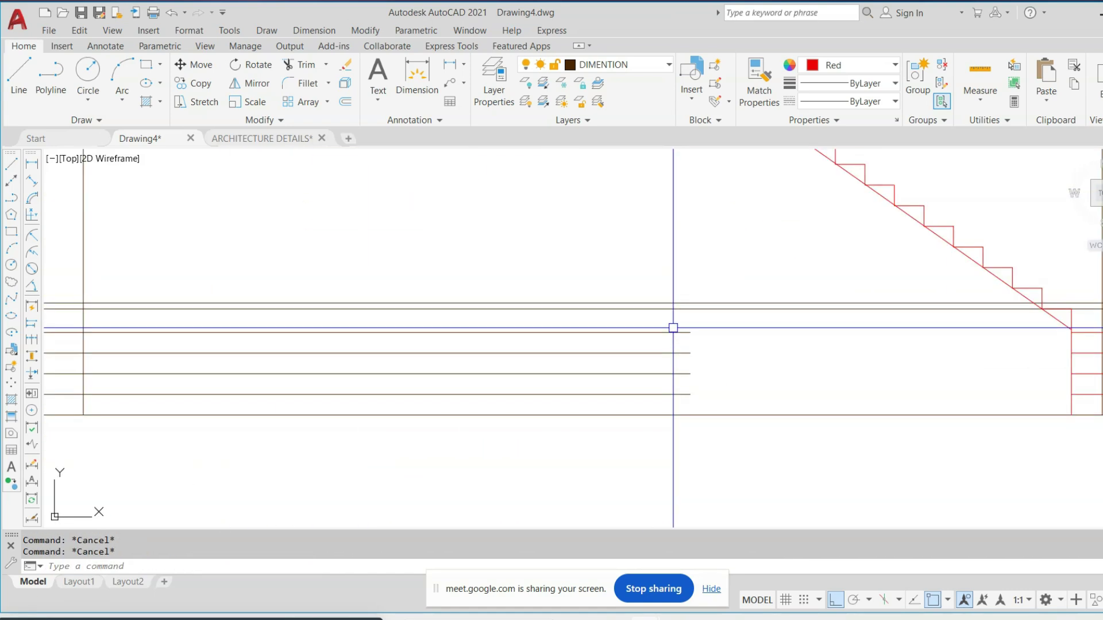
left_click(718, 328)
left_click(635, 408)
type("e")
key("Return")
scroll(670, 370, "down", 5)
key("Escape")
Draw a short vertical line from the outer end of the top step up to the underside of the roof slab
scroll(650, 357, "up", 1)
type("l")
key("Return")
scroll(607, 318, "up", 4)
left_click(587, 236)
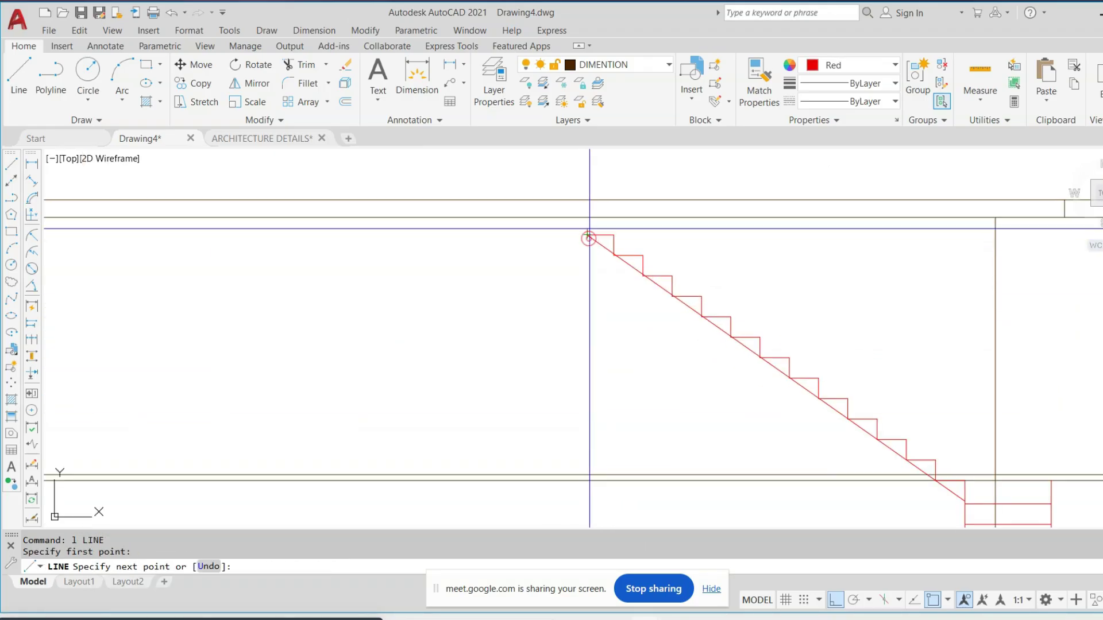
left_click(589, 218)
key("Escape")
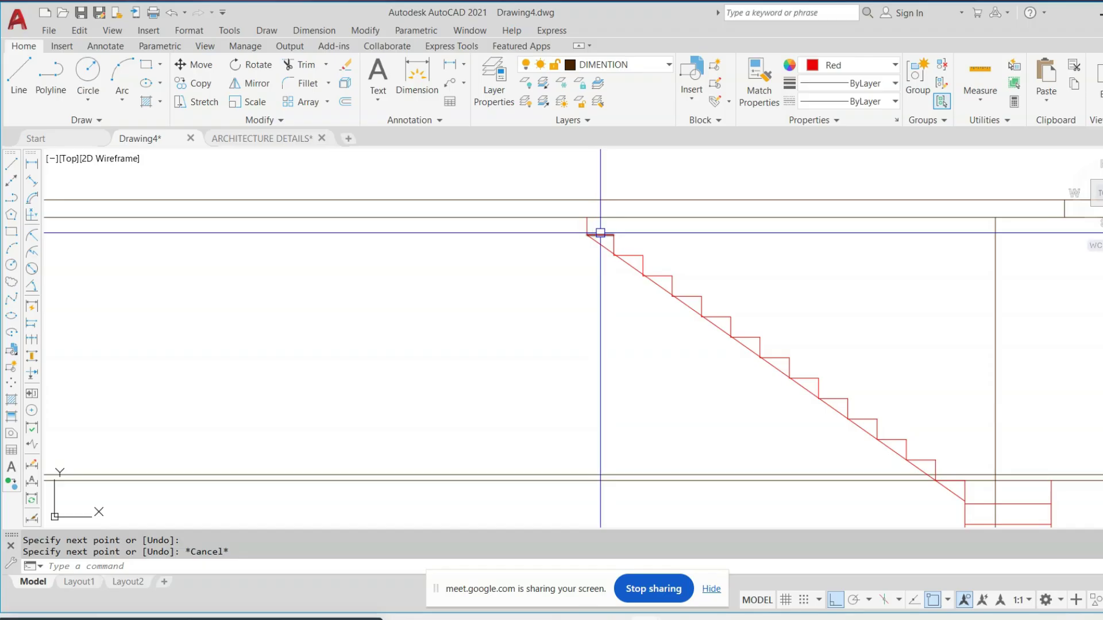
Trim away the part of the vertical wall line that runs down through the riser block below the coping
scroll(529, 218, "down", 5)
scroll(594, 305, "up", 2)
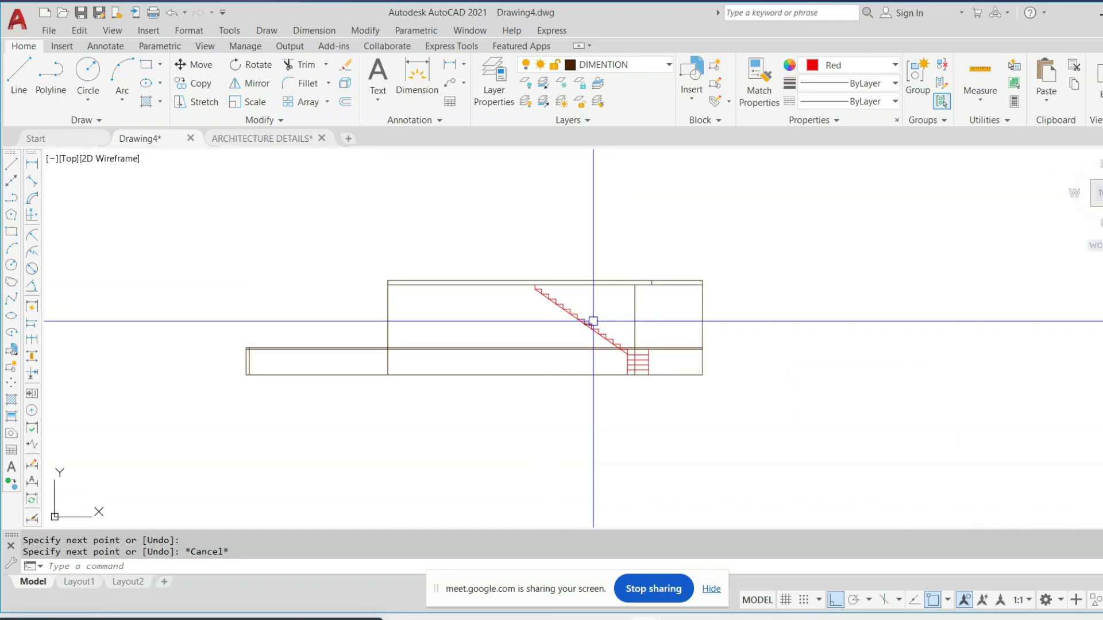
scroll(610, 287, "down", 3)
middle_click_drag(595, 233, 583, 424)
scroll(581, 281, "up", 3)
scroll(585, 315, "down", 3)
scroll(587, 368, "up", 5)
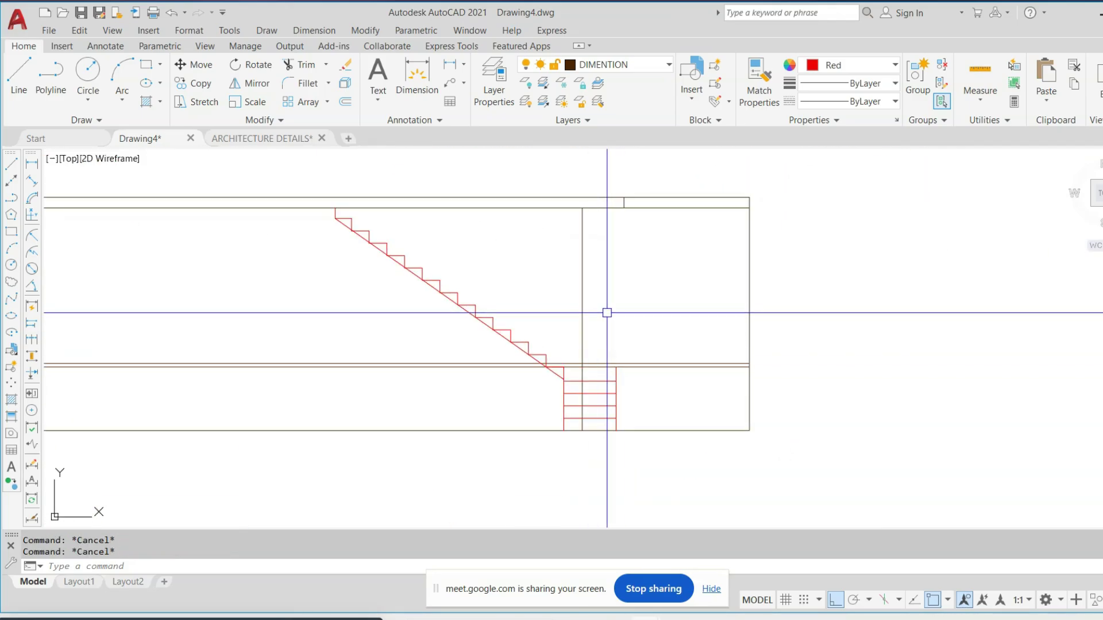
key("Return")
scroll(581, 423, "up", 4)
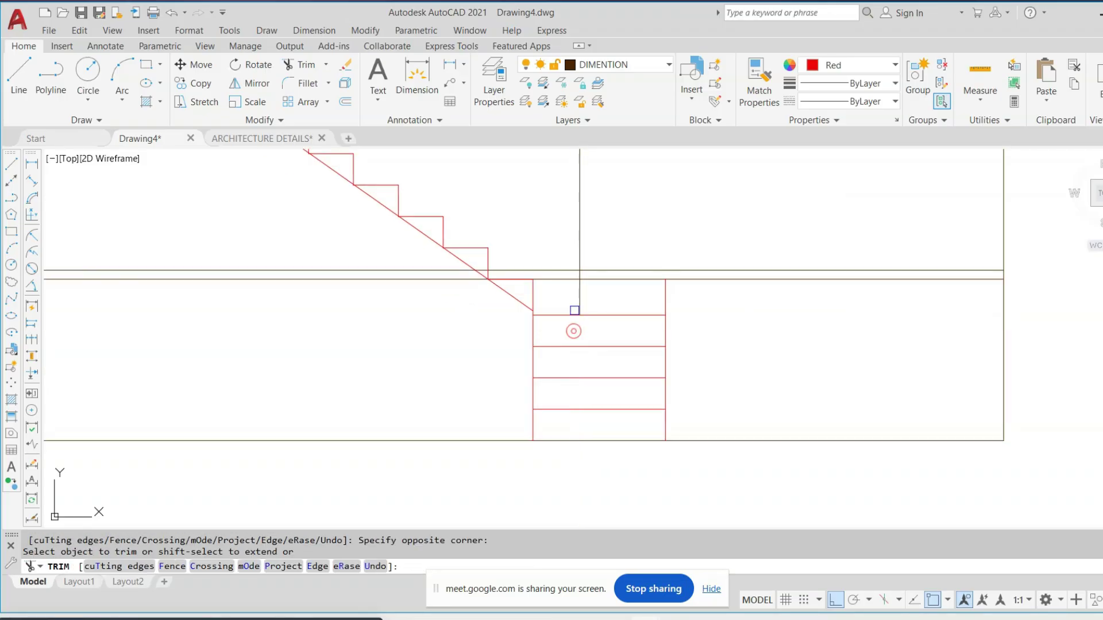
left_click(578, 343)
scroll(578, 344, "down", 2)
scroll(577, 328, "up", 3)
scroll(567, 281, "down", 10)
scroll(520, 358, "up", 4)
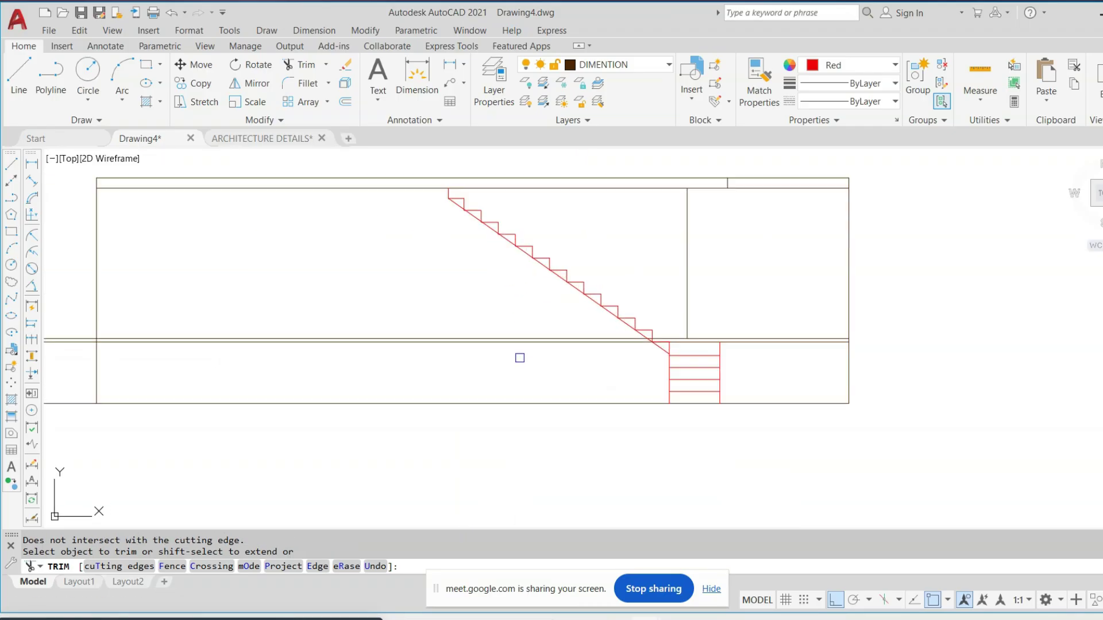
key("Escape")
key("Escape")
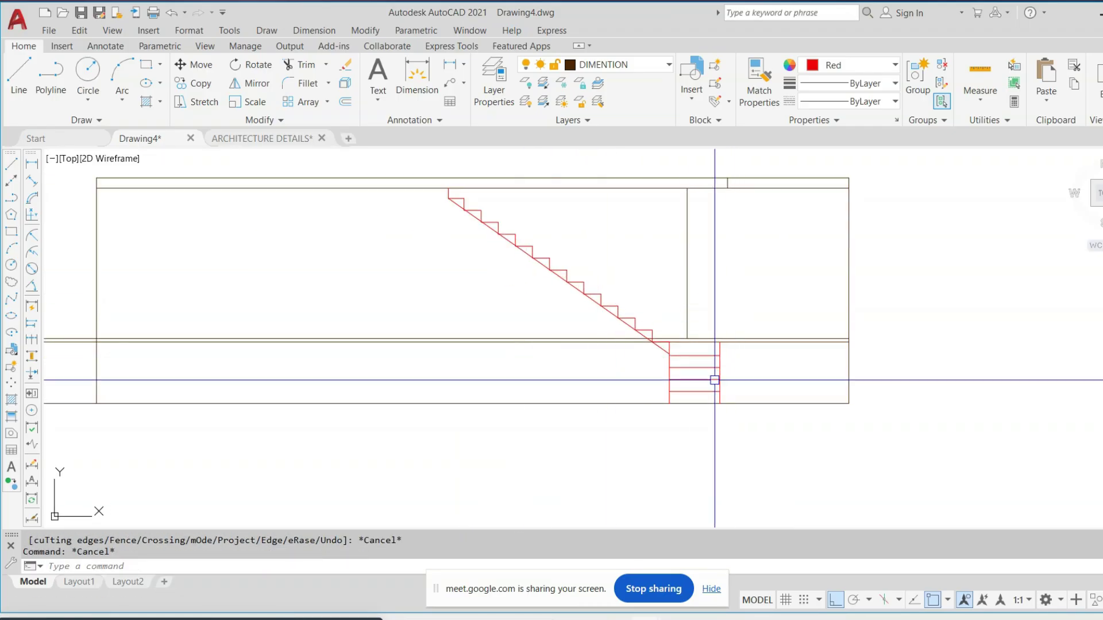
Trim the upper coping line between the flight's lowest step and the vertical wall line
scroll(682, 384, "up", 5)
type("t")
key("Return")
scroll(654, 359, "up", 8)
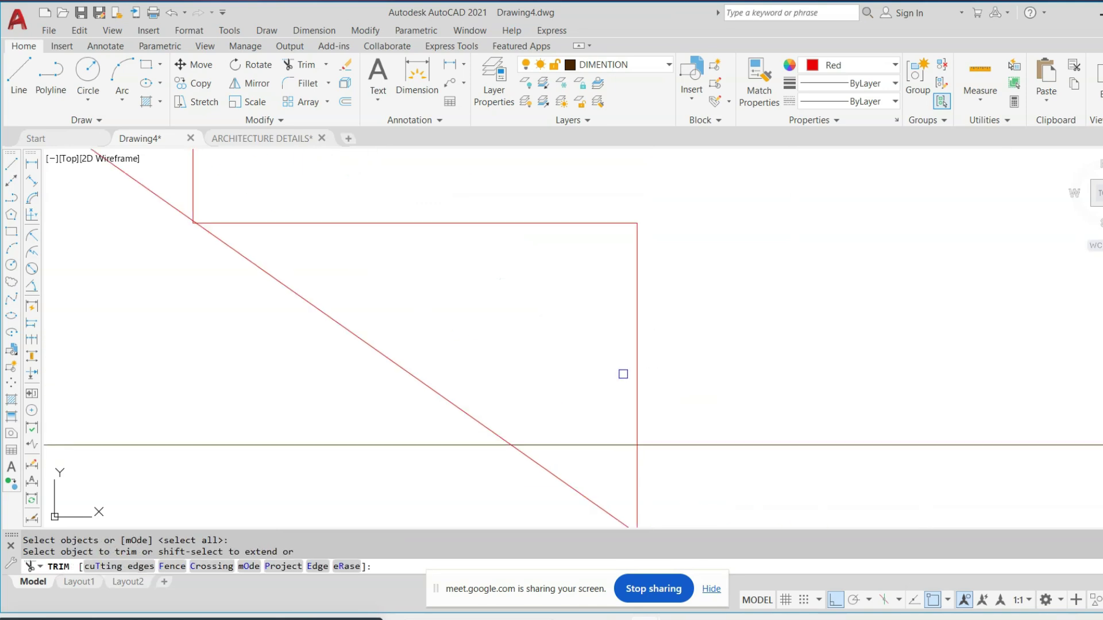
left_click(604, 448)
scroll(608, 450, "down", 8)
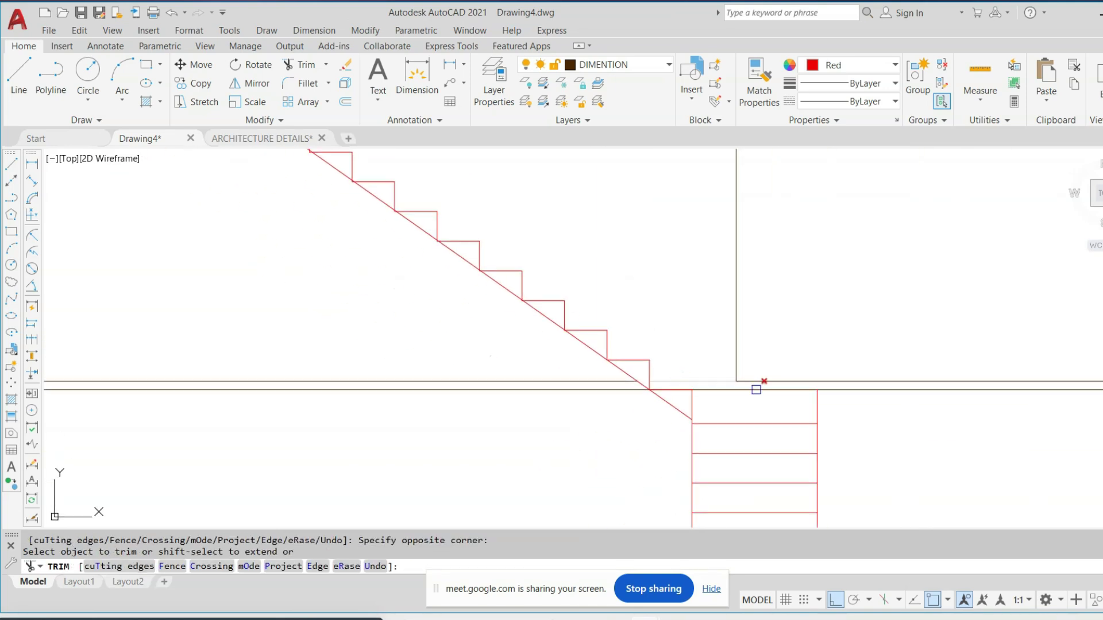
left_click(739, 391)
scroll(739, 391, "up", 5)
left_click(692, 363)
scroll(699, 353, "down", 4)
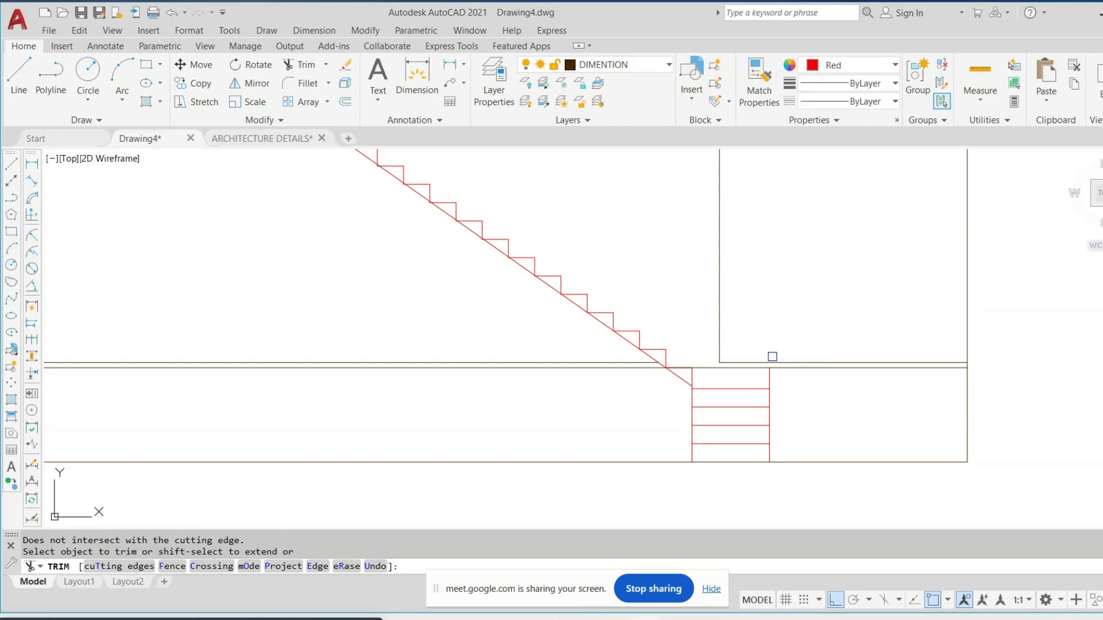
key("Escape")
Extend the riser block's far edge up to the upper coping line and trim the coping between that edge and the wall line
scroll(773, 358, "up", 4)
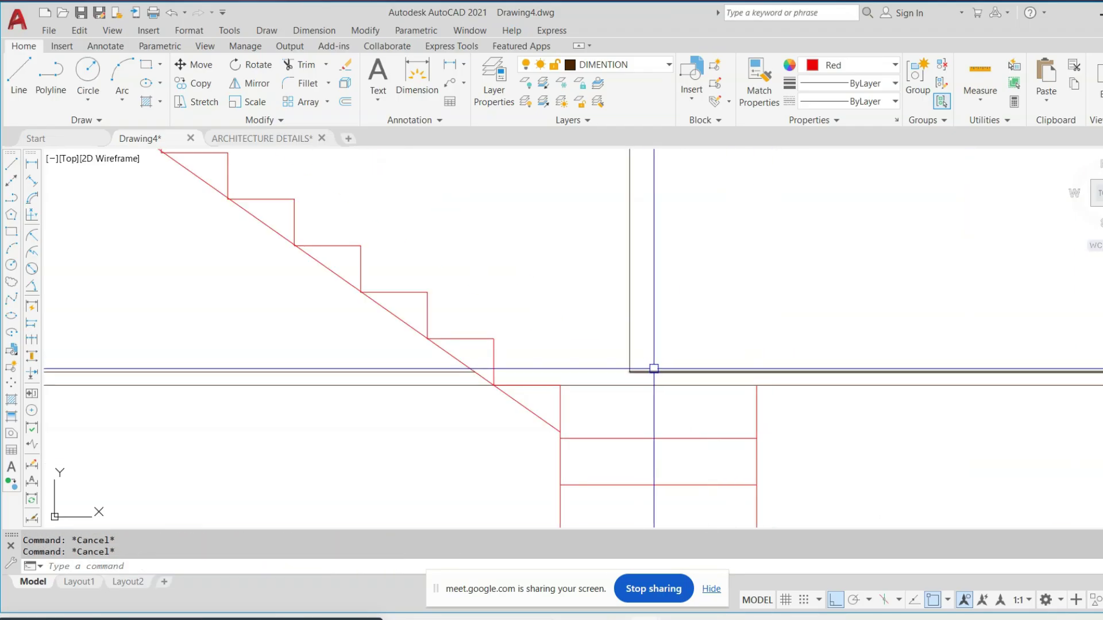
key("Escape")
type("tr")
key("Return")
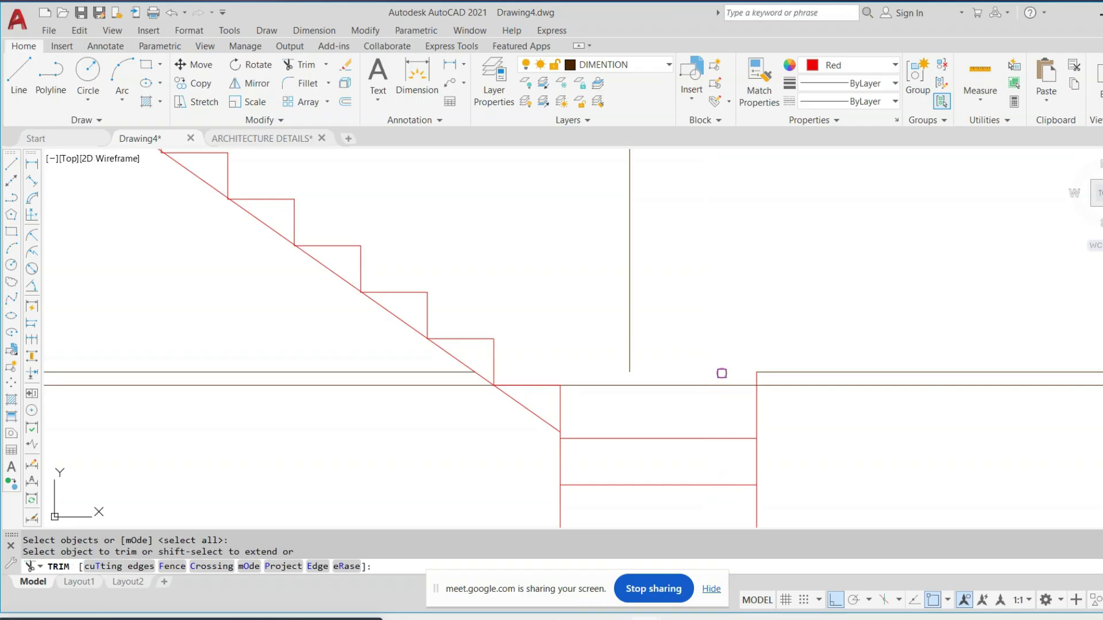
Extend the vertical wall line down to the lower coping line above the riser block
key("Escape")
key("Escape")
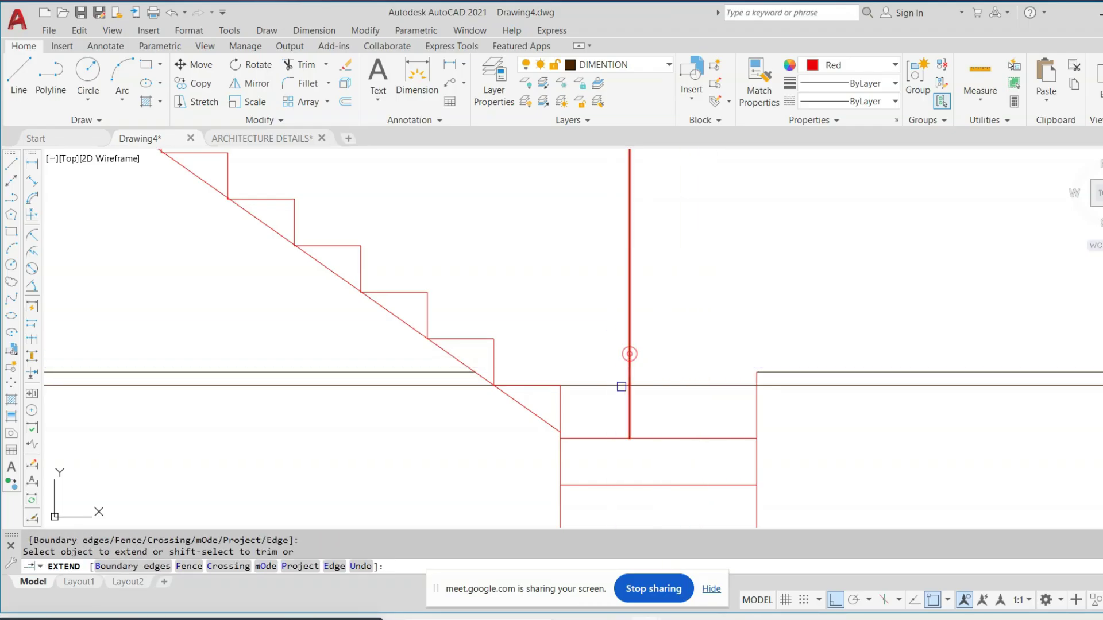
key("Escape")
key("Escape")
scroll(665, 396, "down", 6)
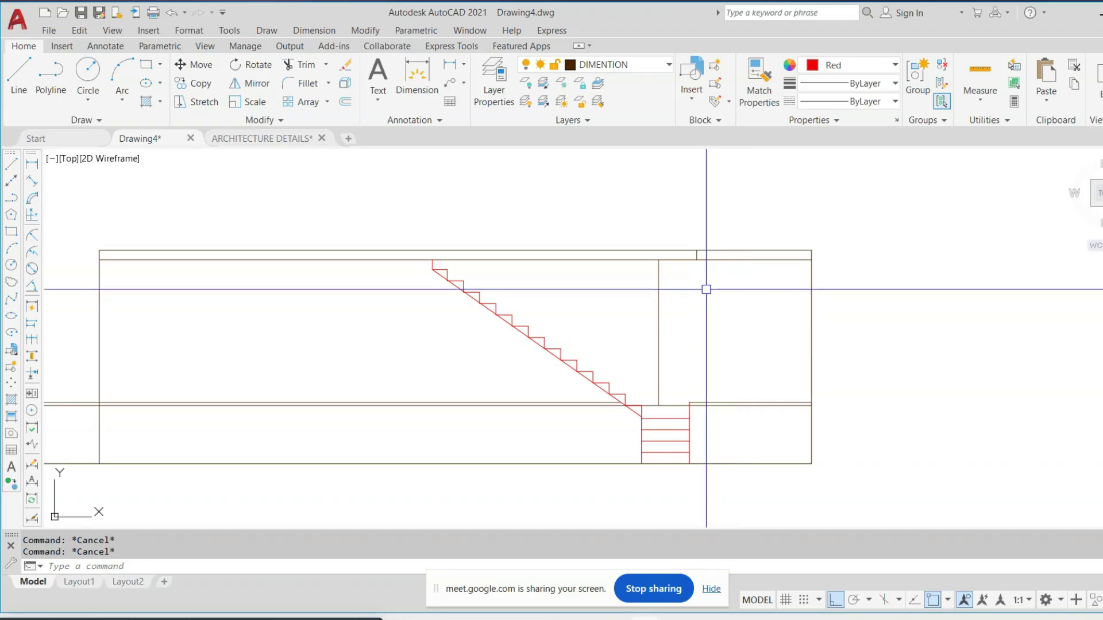
Place vertical construction lines through the two outer ends of the upper terrace on the rotated terrace plan
scroll(739, 266, "down", 7)
scroll(667, 235, "up", 3)
scroll(635, 226, "down", 2)
scroll(663, 257, "up", 4)
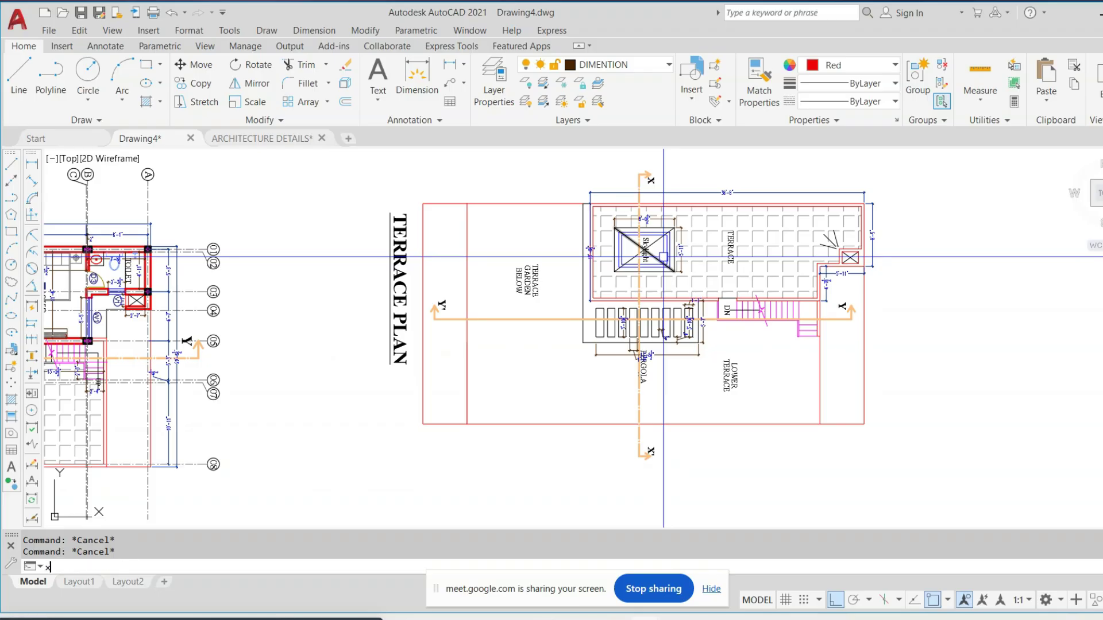
scroll(601, 198, "up", 3)
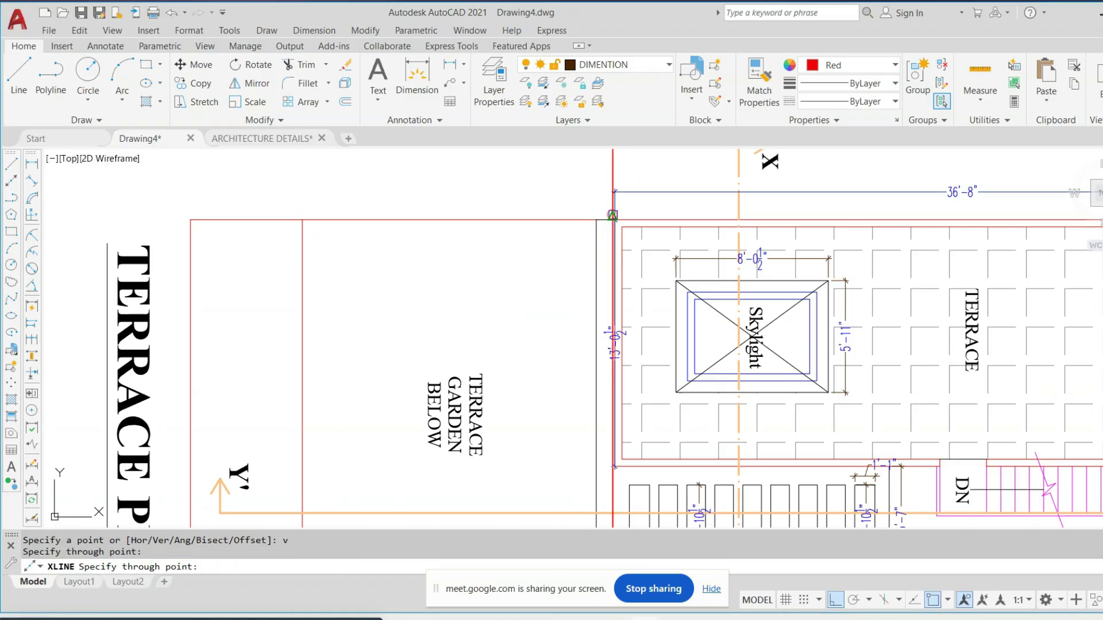
scroll(613, 216, "down", 2)
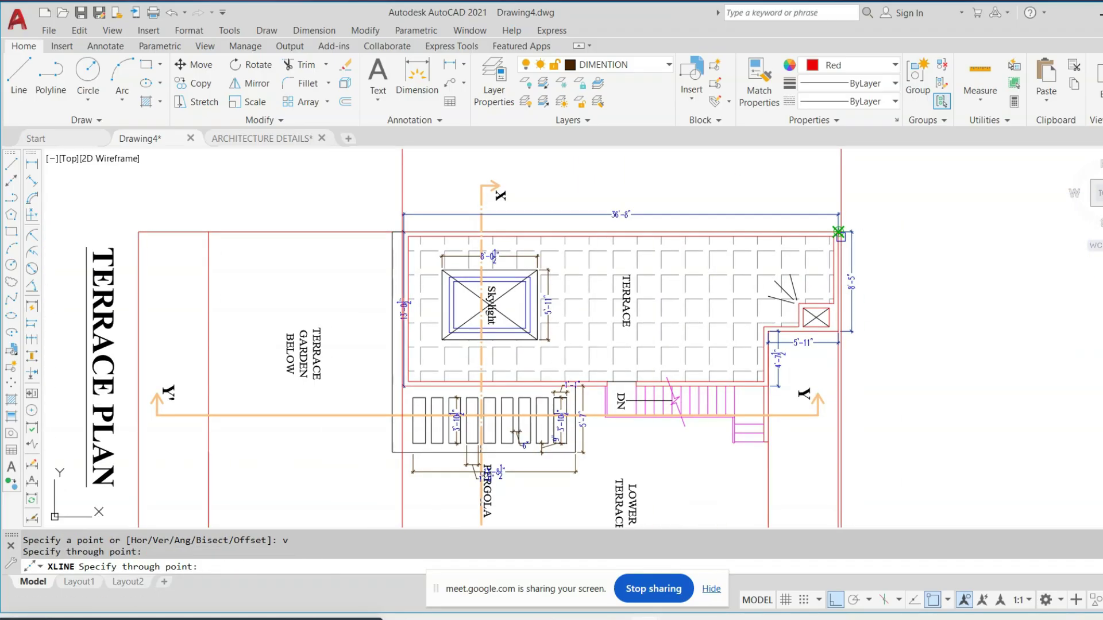
key("Escape")
scroll(661, 250, "down", 5)
middle_click_drag(598, 402, 599, 400)
key("Escape")
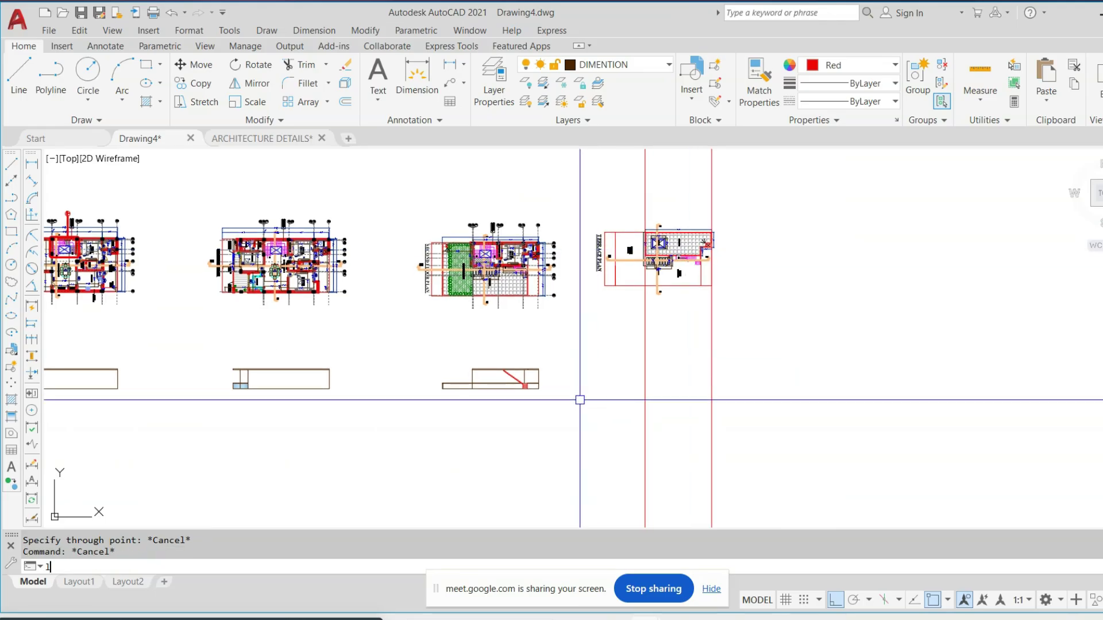
Draw a horizontal line from the second-floor elevation's base corner across to past the terrace construction lines
key("Return")
scroll(529, 419, "up", 5)
scroll(299, 333, "down", 4)
left_click(849, 328)
key("Escape")
key("Escape")
key("Escape")
Draw a horizontal line from the lower edge of the second-floor roof coping to past the terrace construction lines
scroll(415, 292, "up", 8)
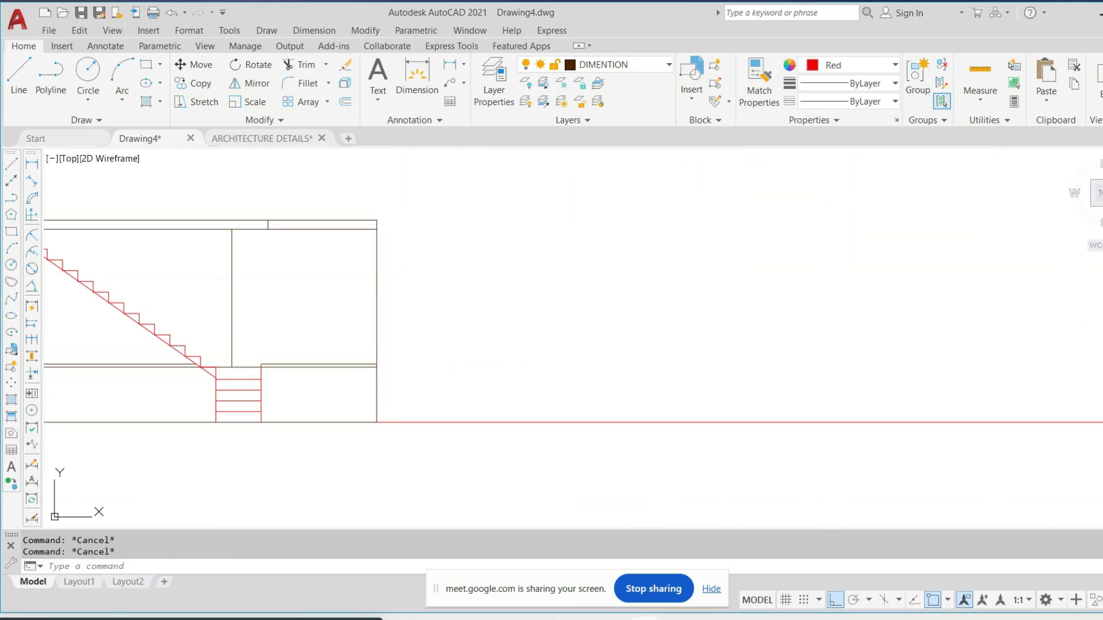
left_click(377, 229)
scroll(438, 274, "down", 2)
middle_click_drag(664, 284, 415, 298)
scroll(655, 277, "down", 1)
middle_click_drag(599, 287, 539, 298)
left_click(890, 285)
key("Escape")
key("Escape")
Draw a horizontal line from the upper edge of the second-floor roof coping to past the terrace construction lines
scroll(274, 281, "up", 5)
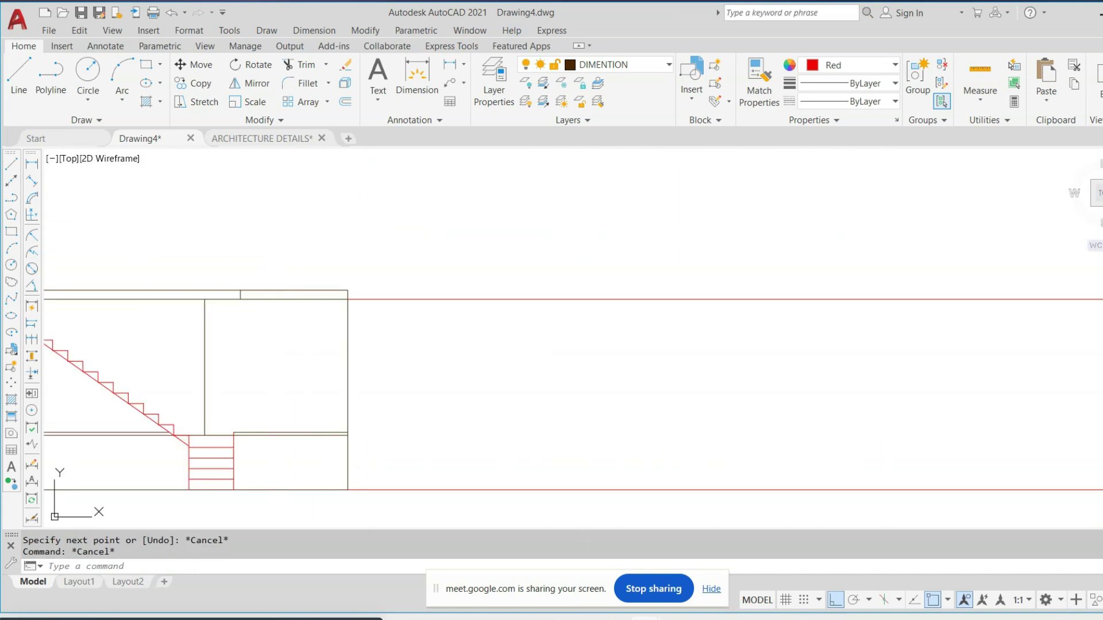
left_click(351, 289)
scroll(606, 298, "down", 4)
middle_click_drag(741, 295, 423, 308)
left_click(1007, 301)
key("Escape")
Trim the projected level lines and vertical construction lines to the outline of the terrace elevation
scroll(703, 296, "down", 2)
mouse_move(731, 154)
middle_mouse_down()
mouse_move(662, 310)
mouse_move(653, 360)
middle_mouse_up()
middle_click_drag(602, 427, 662, 261)
type("tr")
key("Return")
key("Return")
left_click(849, 253)
left_click(595, 323)
left_click(906, 296)
left_click(816, 440)
left_click(862, 460)
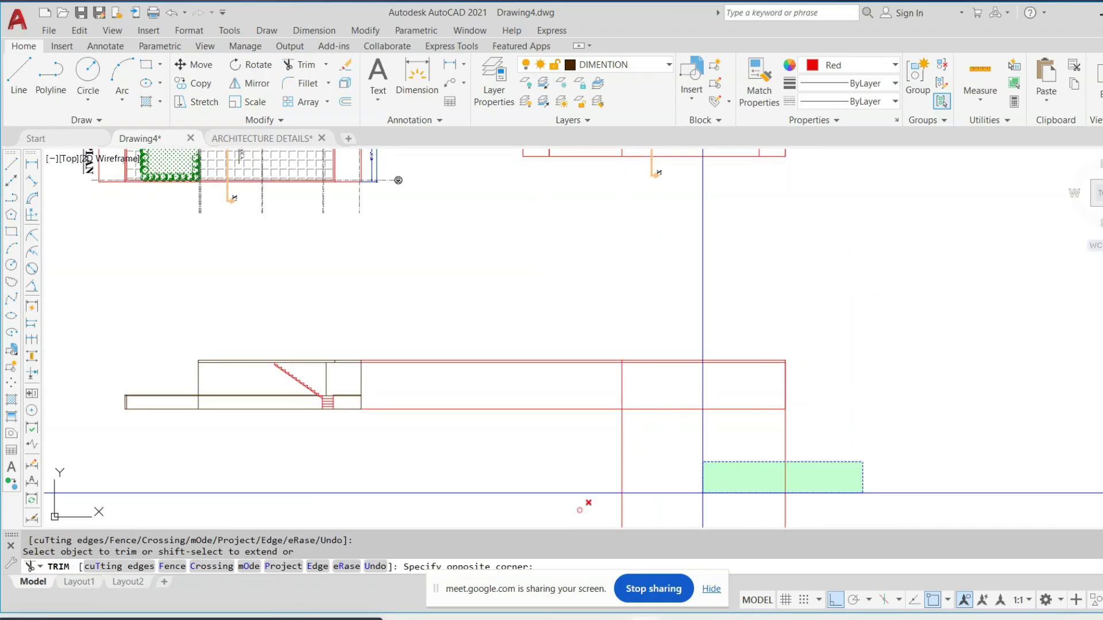
key("Escape")
Copy the second-floor external stair with its riser block into the terrace elevation outline
scroll(406, 374, "up", 4)
left_click(333, 227)
left_click(599, 478)
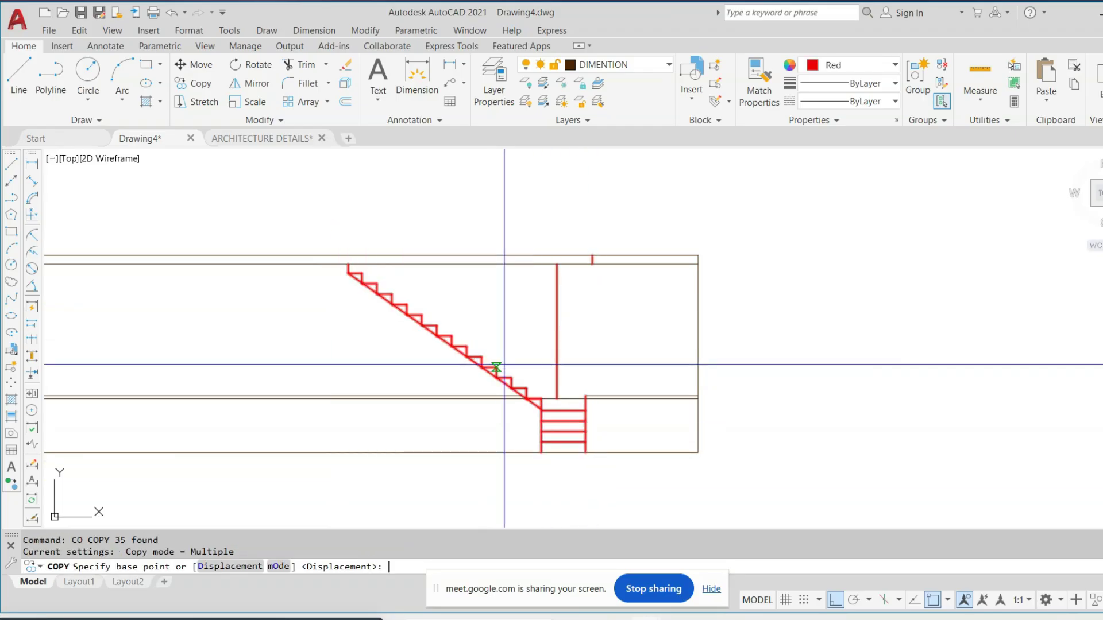
left_click(538, 381)
scroll(721, 391, "down", 4)
middle_click_drag(830, 399, 423, 387)
left_click(598, 385)
key("Escape")
Erase the two extra lines, the vertical wall line and the short coping divider, from the copied stair
scroll(641, 323, "up", 4)
left_click(722, 253)
left_click(543, 345)
key("e")
key("Return")
Place vertical construction lines through the start of the stair flight and both edges of the lower steps on the rotated terrace plan
scroll(754, 301, "down", 4)
scroll(604, 290, "up", 4)
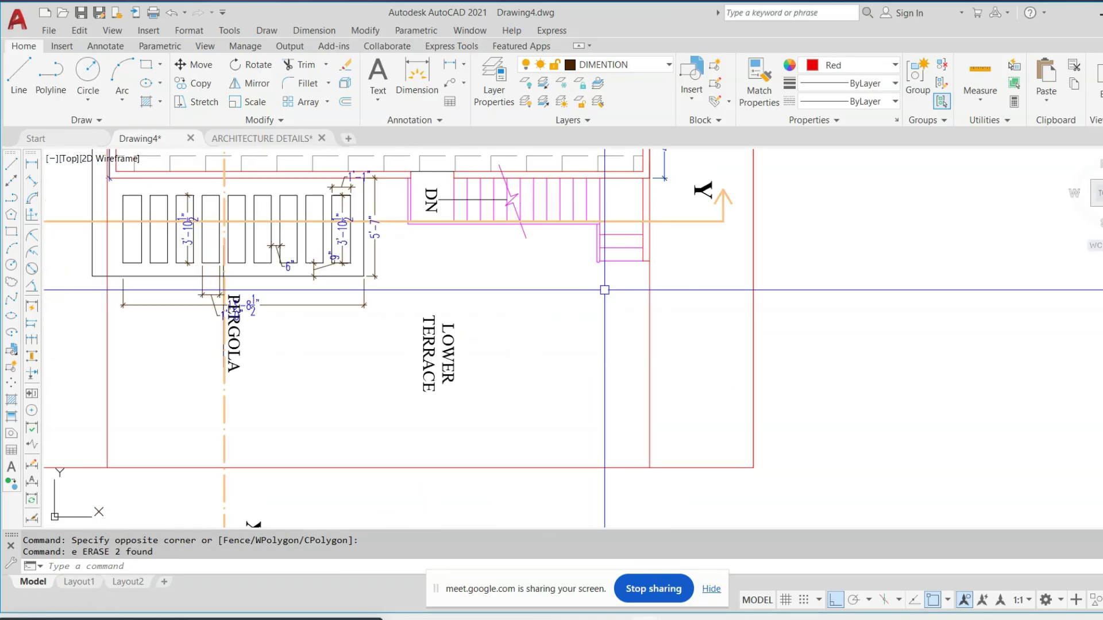
scroll(413, 174, "up", 3)
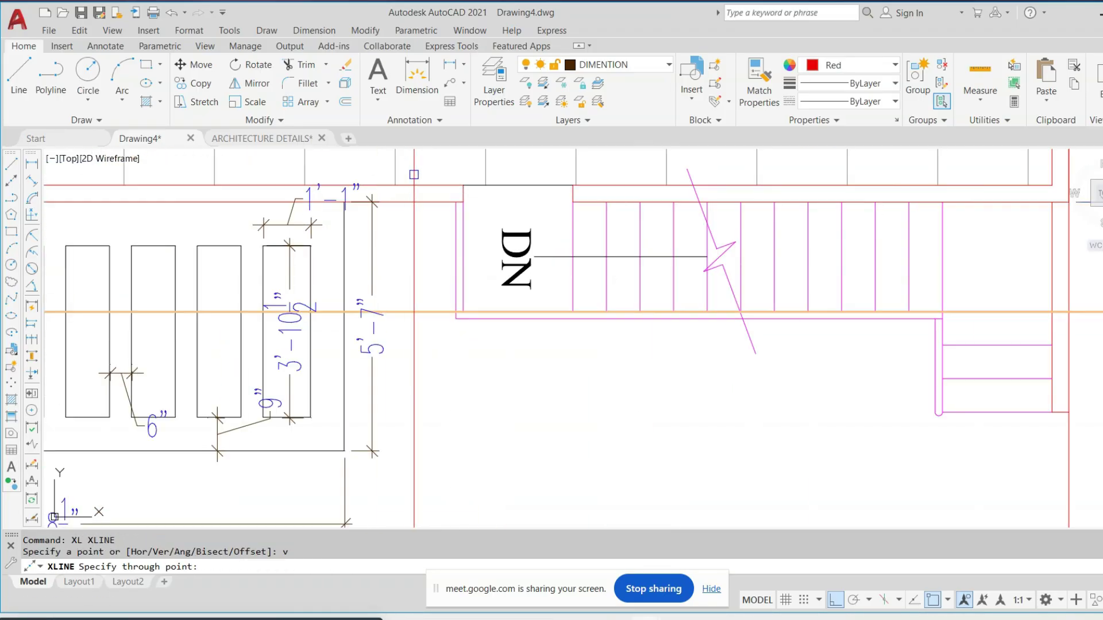
scroll(410, 201, "down", 2)
scroll(607, 258, "up", 2)
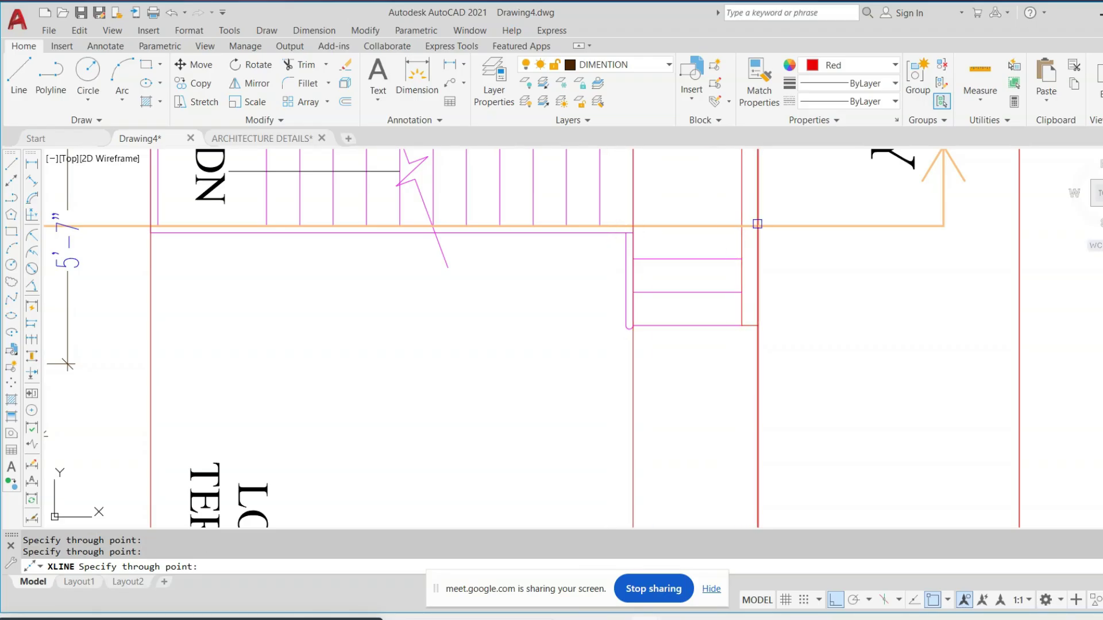
scroll(632, 202, "down", 5)
Move the copied stair so its riser block's outer base corner meets the outer stair construction line on the terrace base line
scroll(502, 291, "up", 5)
left_click(542, 258)
left_click(405, 394)
type("m")
key("Return")
scroll(545, 371, "up", 4)
left_click(343, 281)
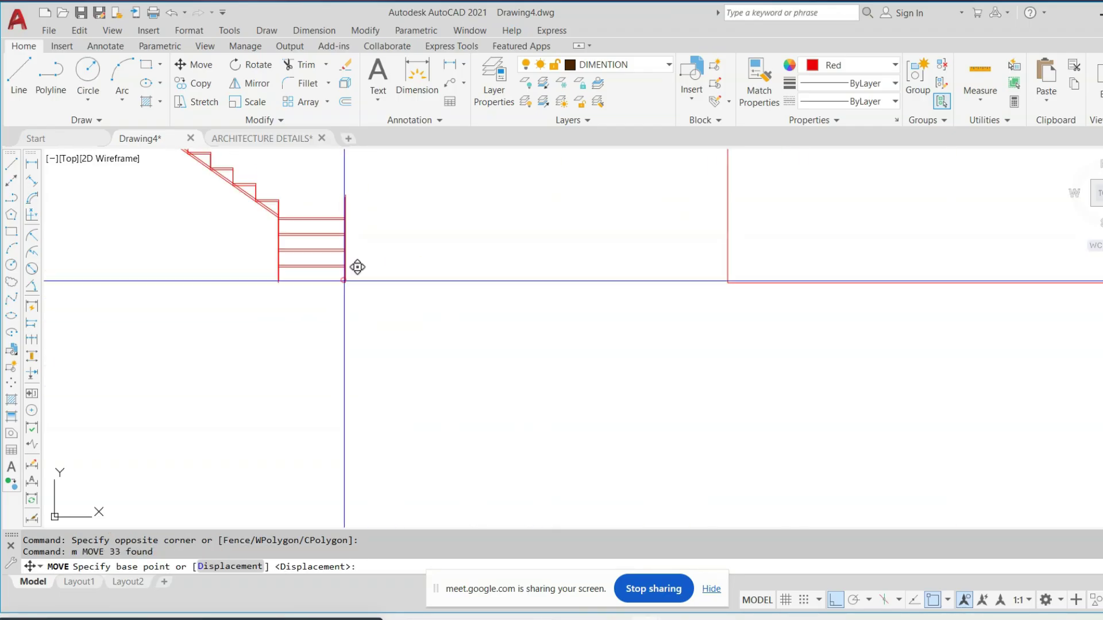
scroll(486, 285, "down", 2)
middle_click_drag(899, 292, 760, 316)
scroll(759, 316, "up", 3)
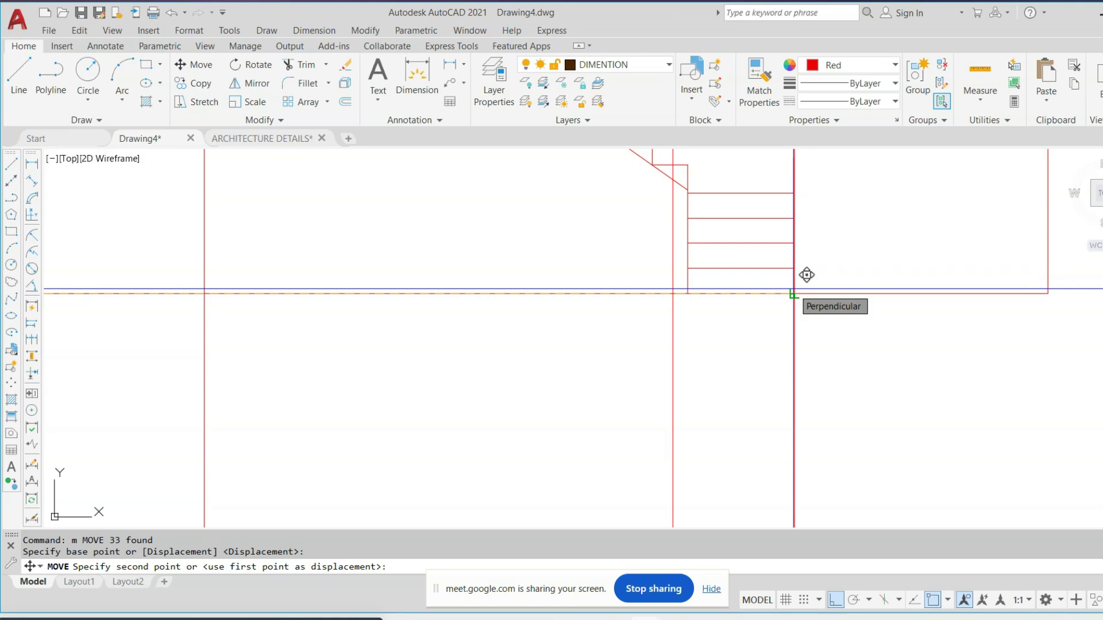
left_click(795, 293)
key("Escape")
Erase the three vertical stair construction lines from the terrace elevation
scroll(747, 341, "down", 5)
left_click(834, 362)
left_click(466, 433)
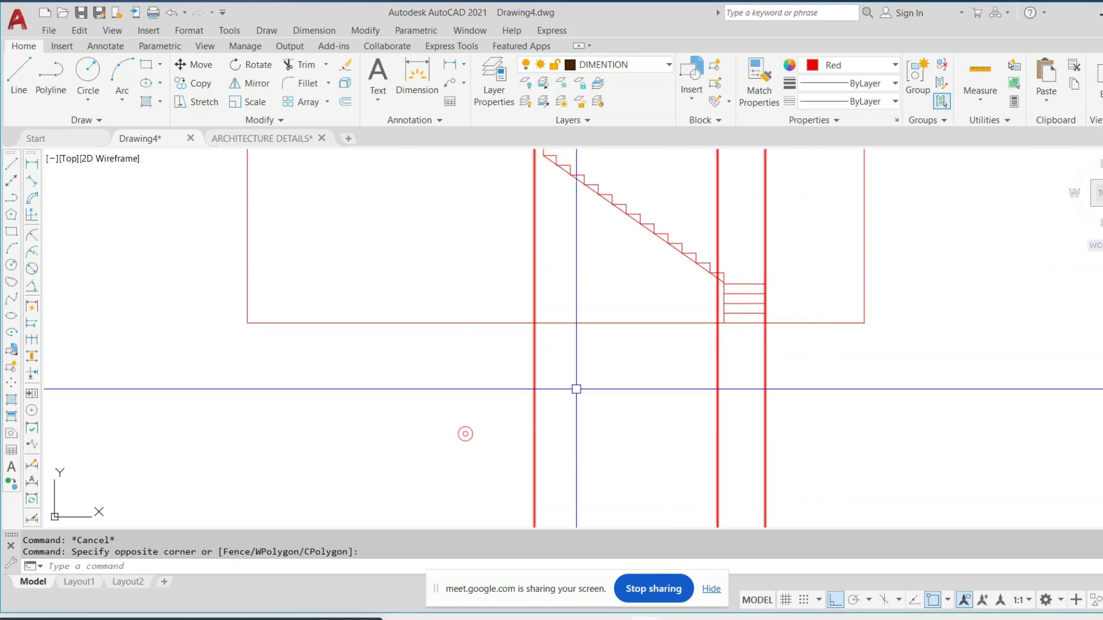
type("e")
key("Return")
scroll(655, 422, "down", 5)
scroll(684, 304, "up", 2)
key("Escape")
scroll(624, 299, "down", 5)
scroll(625, 285, "up", 3)
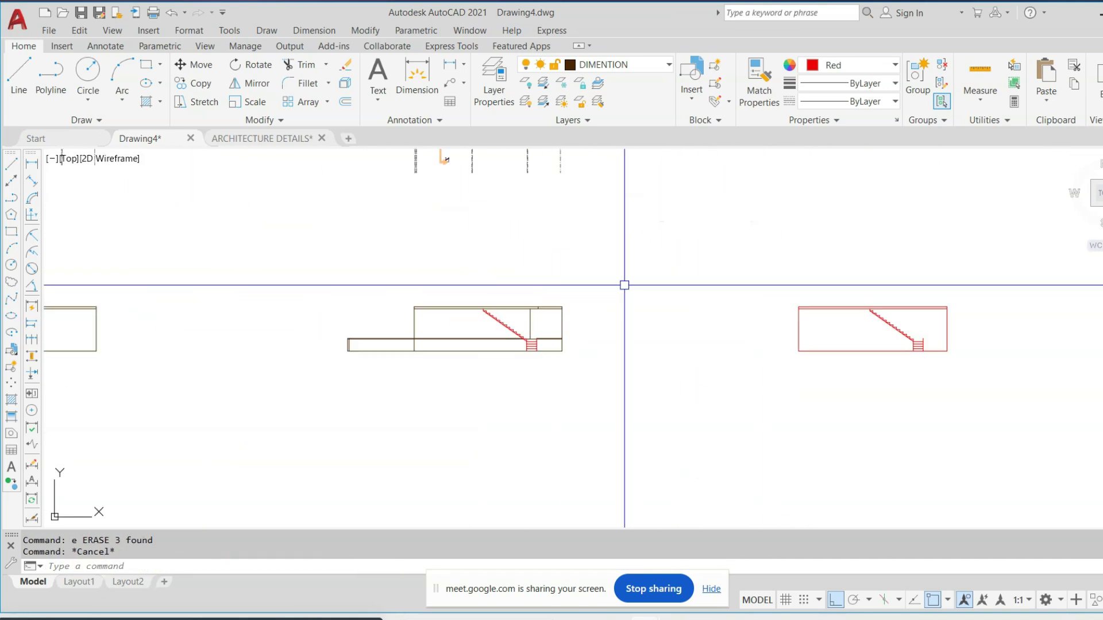
Move the ground-floor elevation straight down to make room for stacking the upper floors
middle_click_drag(542, 307, 863, 305)
scroll(689, 279, "down", 5)
scroll(619, 294, "up", 5)
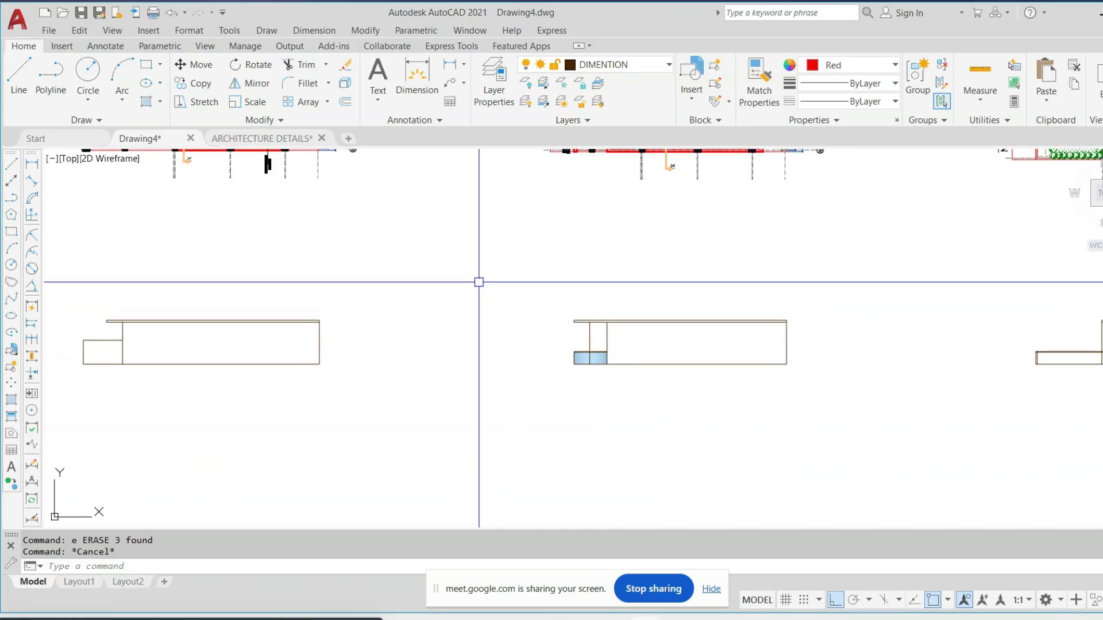
middle_click_drag(331, 266, 577, 244)
left_click(577, 245)
left_click(220, 394)
type("m")
key("Return")
left_click(601, 289)
left_click(604, 354)
key("Escape")
Move the first-floor elevation by its outer base corner onto the upper coping corner of the ground-floor elevation
middle_click_drag(714, 335, 572, 341)
left_click(962, 265)
left_click(647, 374)
type("m")
key("Return")
scroll(858, 357, "up", 4)
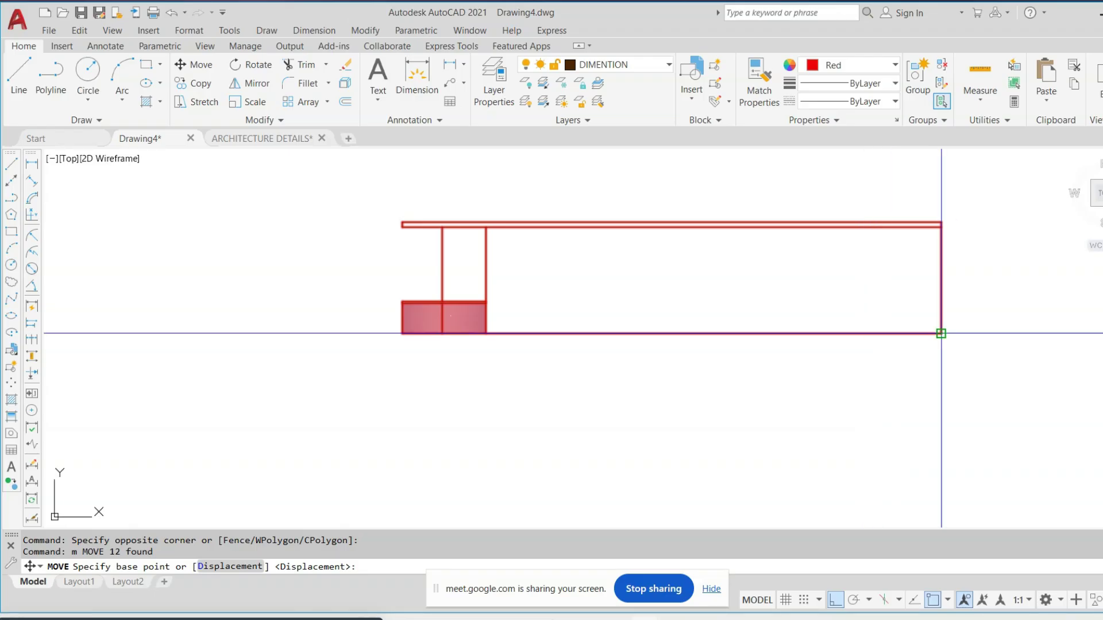
left_click(940, 333)
scroll(939, 327, "down", 4)
scroll(571, 325, "up", 4)
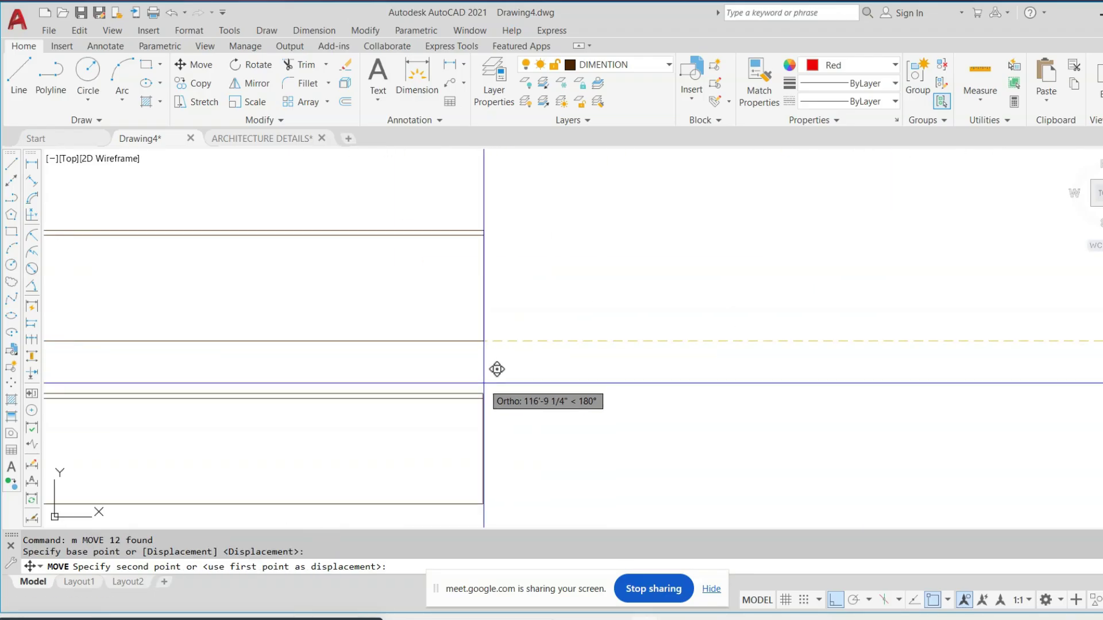
left_click(483, 393)
scroll(658, 348, "down", 3)
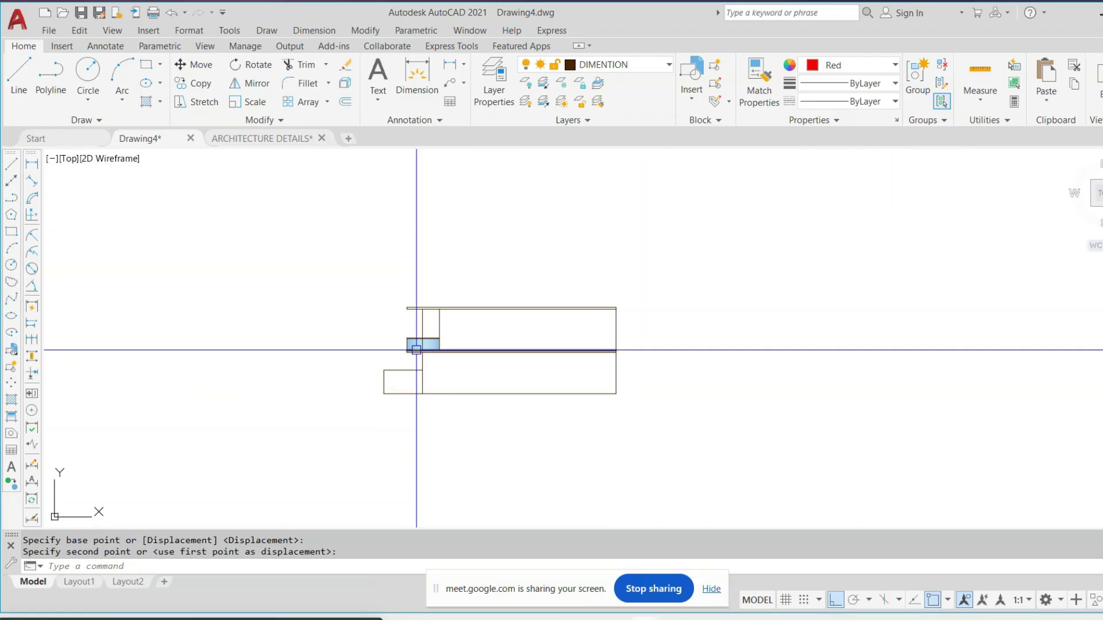
Move the second-floor elevation onto the upper coping corner of the first-floor elevation
scroll(417, 350, "up", 2)
scroll(535, 363, "down", 2)
mouse_move(748, 351)
middle_mouse_down()
mouse_move(546, 360)
mouse_move(465, 344)
middle_mouse_up()
left_click(946, 287)
left_click(680, 374)
type("m")
key("space")
scroll(919, 336, "up", 4)
left_click(867, 340)
scroll(867, 340, "down", 4)
scroll(506, 310, "up", 4)
scroll(485, 325, "up", 2)
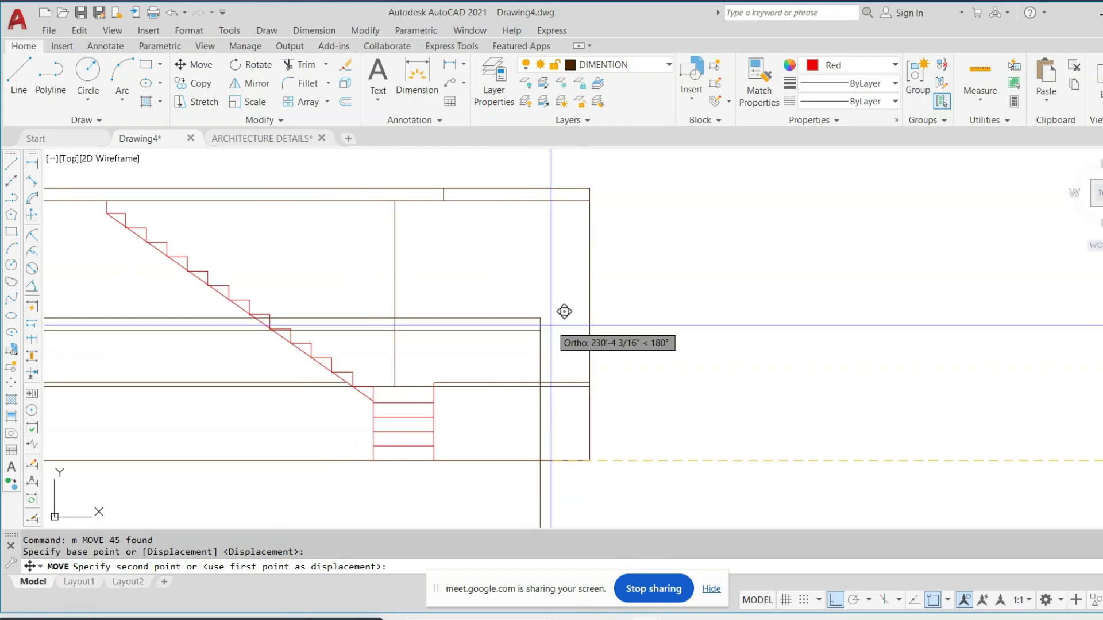
left_click(539, 319)
Shift the second-floor wall and stair geometry sideways so its outer base corner meets the first-floor coping corner
scroll(596, 334, "down", 3)
middle_click_drag(653, 329, 679, 328)
left_click(378, 244)
left_click(633, 333)
scroll(592, 310, "up", 4)
type("m")
key("Return")
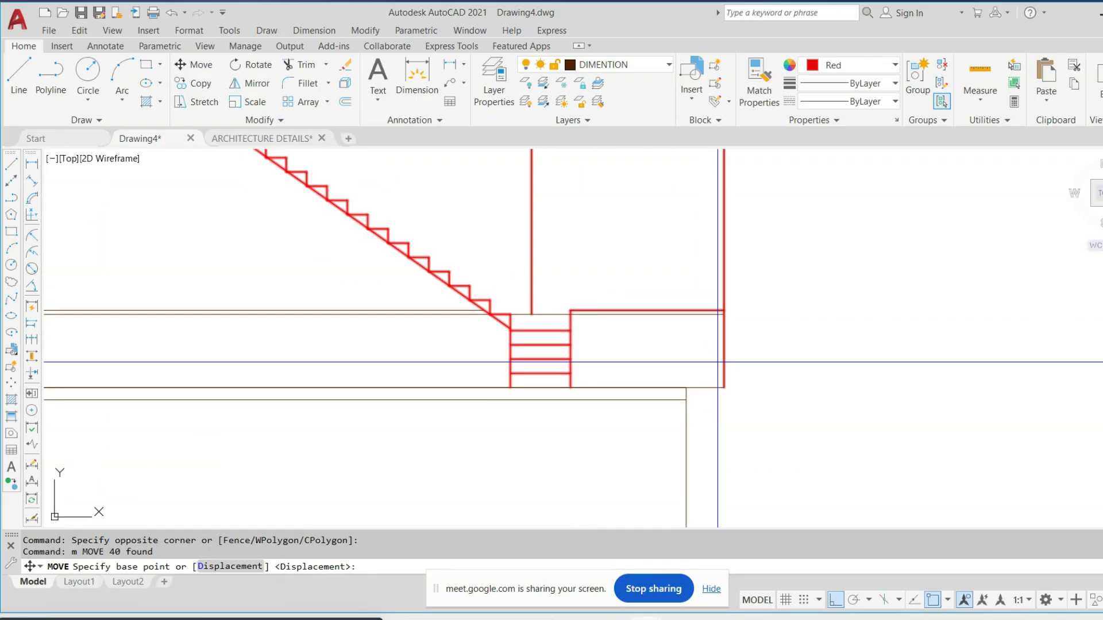
left_click(725, 388)
left_click(686, 387)
scroll(614, 346, "down", 1)
scroll(688, 334, "up", 1)
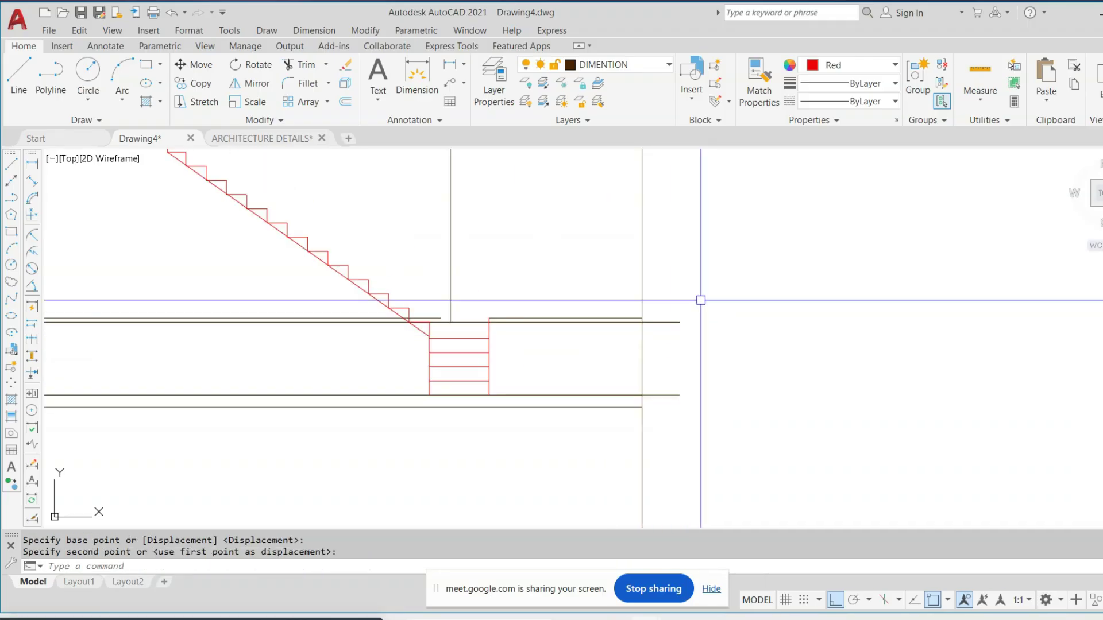
Move the second floor's overhanging horizontal lines back so their ends meet the outer wall edge
left_click(713, 291)
left_click(670, 400)
type("m")
key("Return")
left_click(680, 396)
key("Escape")
scroll(606, 347, "down", 5)
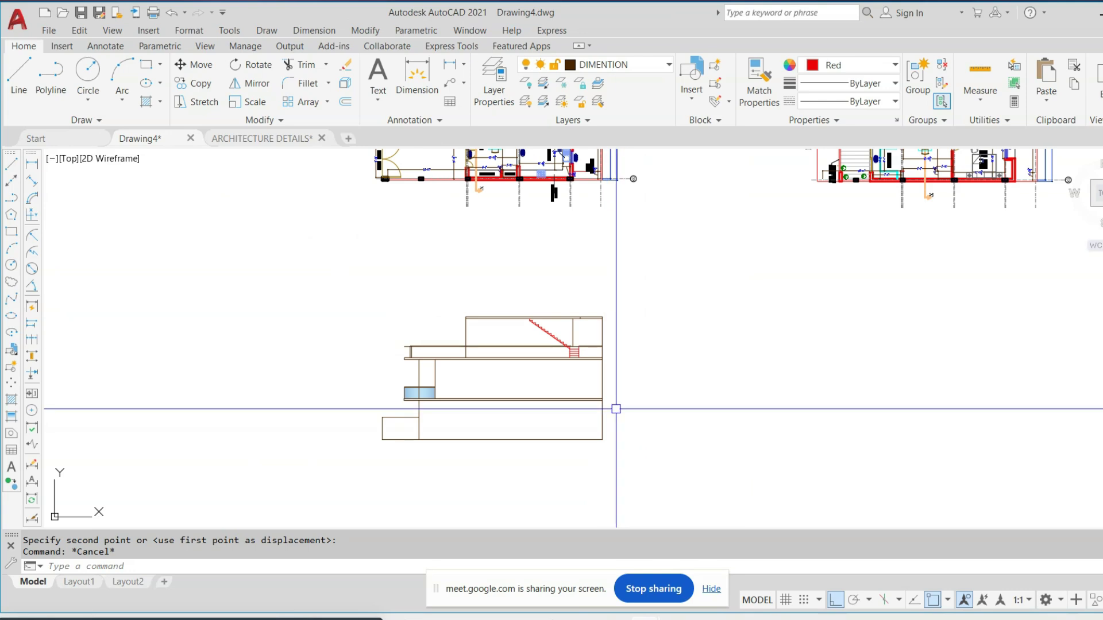
Trim the second-floor parapet line overhanging beyond the parapet's outer edge, undoing the first trim attempt
scroll(418, 359, "up", 5)
type("tr")
key("Return")
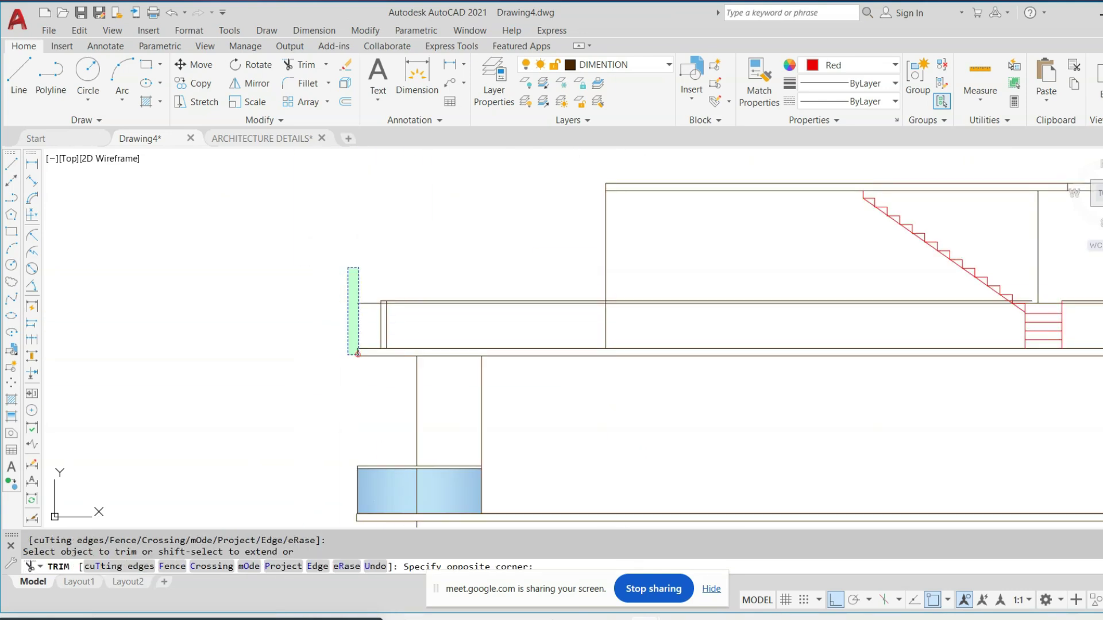
left_click(348, 354)
scroll(332, 316, "down", 2)
scroll(495, 370, "up", 2)
key("ctrl+z")
left_click(371, 304)
left_click(369, 309)
left_click(370, 289)
key("Escape")
Move the terrace elevation by its outer base corner onto the upper coping corner of the second-floor elevation
scroll(402, 291, "down", 4)
middle_click_drag(732, 306, 417, 317)
left_click(1046, 271)
left_click(869, 370)
type("m")
key("Return")
scroll(1015, 335, "up", 2)
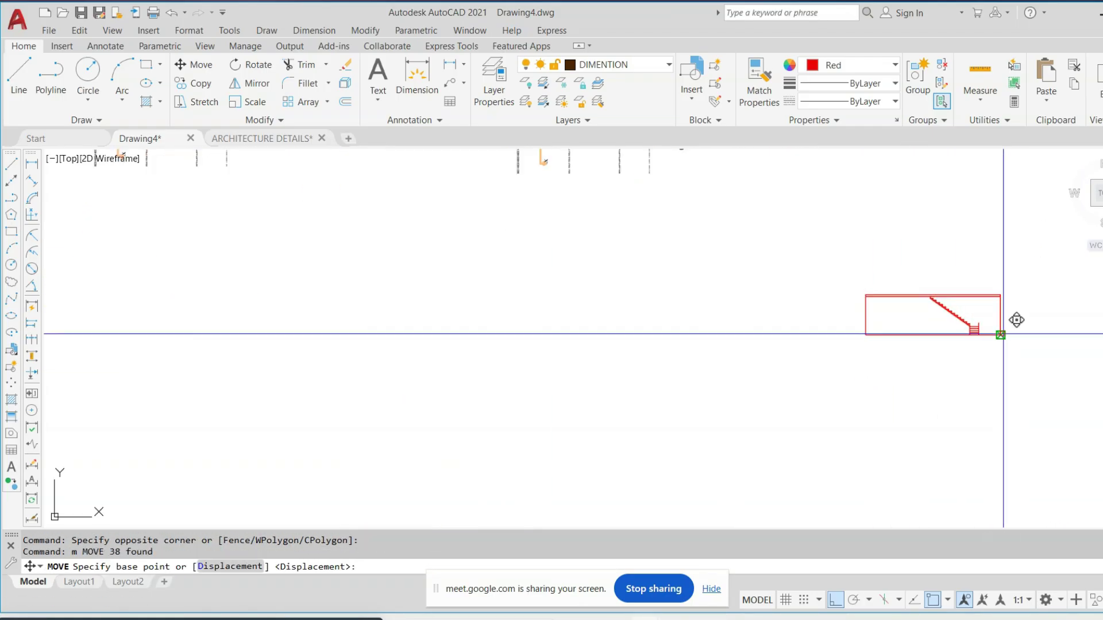
left_click(1016, 320)
scroll(1016, 320, "down", 3)
scroll(526, 347, "up", 5)
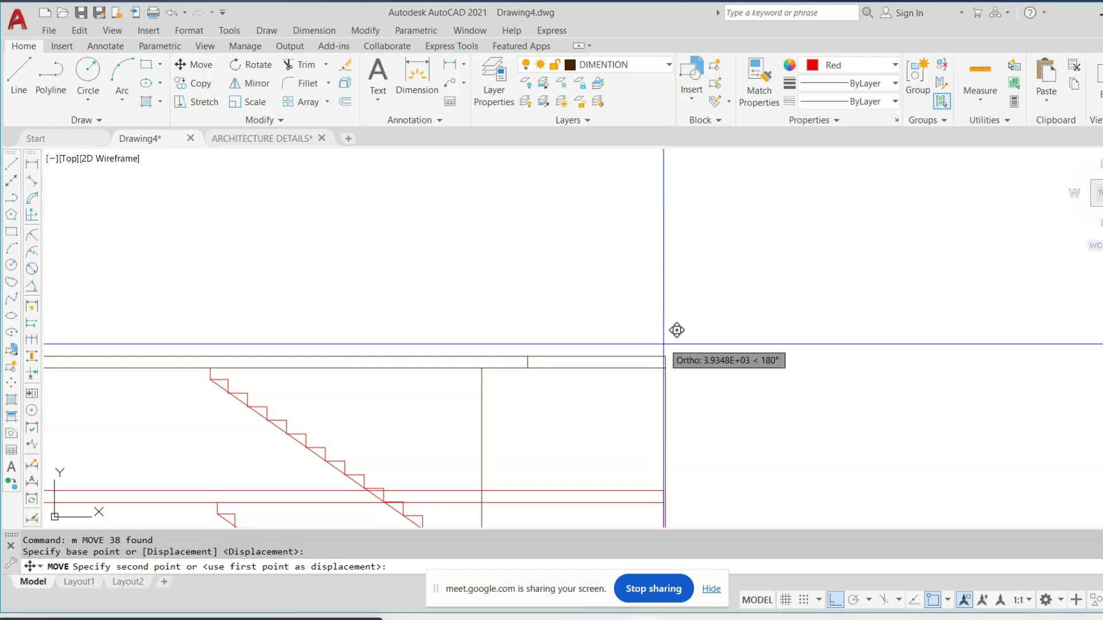
scroll(664, 349, "down", 5)
key("Escape")
scroll(645, 313, "up", 4)
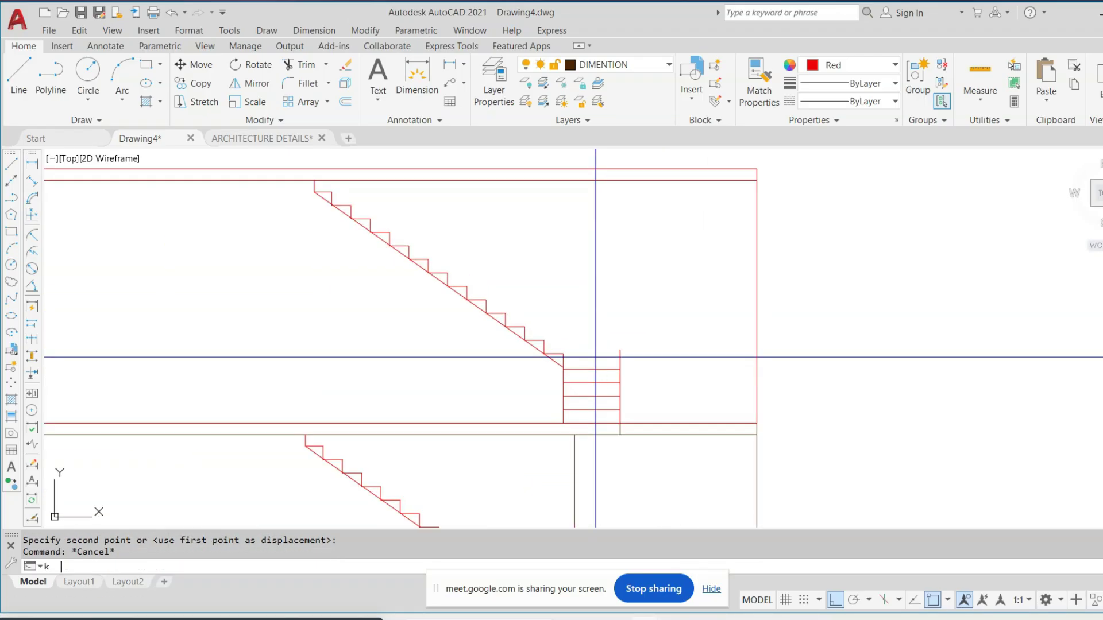
Trim the stair's vertical edge line projecting above the top riser of the terrace elevation's lower flight
type("k")
key("Return")
scroll(597, 355, "up", 2)
key("Escape")
type("tr")
key("Return")
left_click(689, 332)
left_click(618, 355)
key("Escape")
key("Escape")
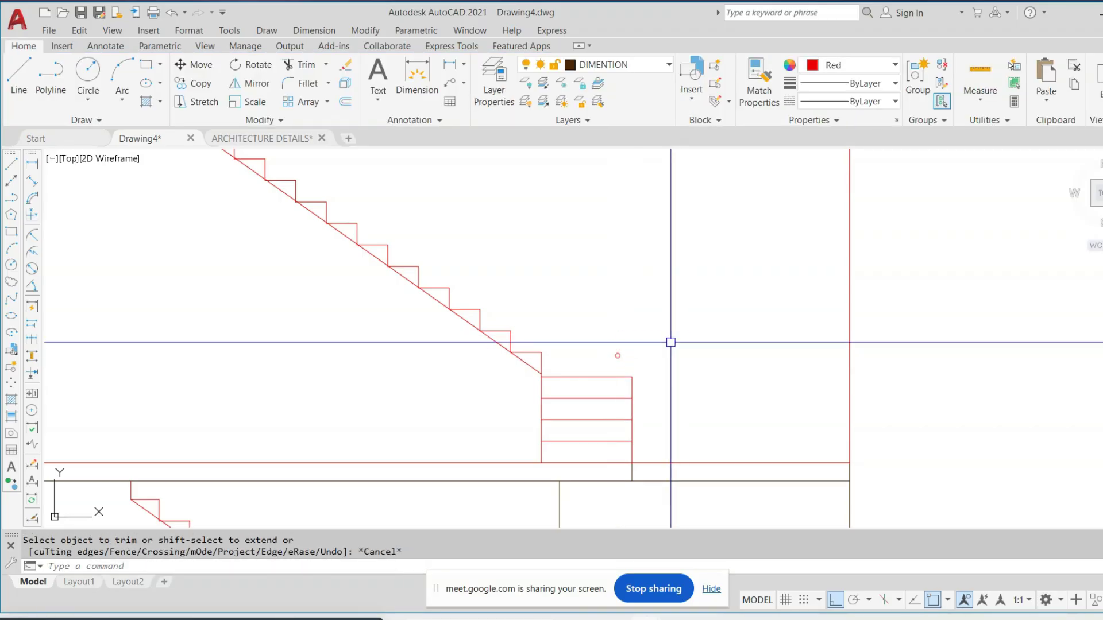
Erase the two leftover vertical projection lines extending above the terrace plan
scroll(670, 343, "down", 5)
mouse_move(731, 318)
middle_mouse_down()
mouse_move(676, 334)
mouse_move(709, 315)
middle_mouse_up()
scroll(649, 335, "down", 5)
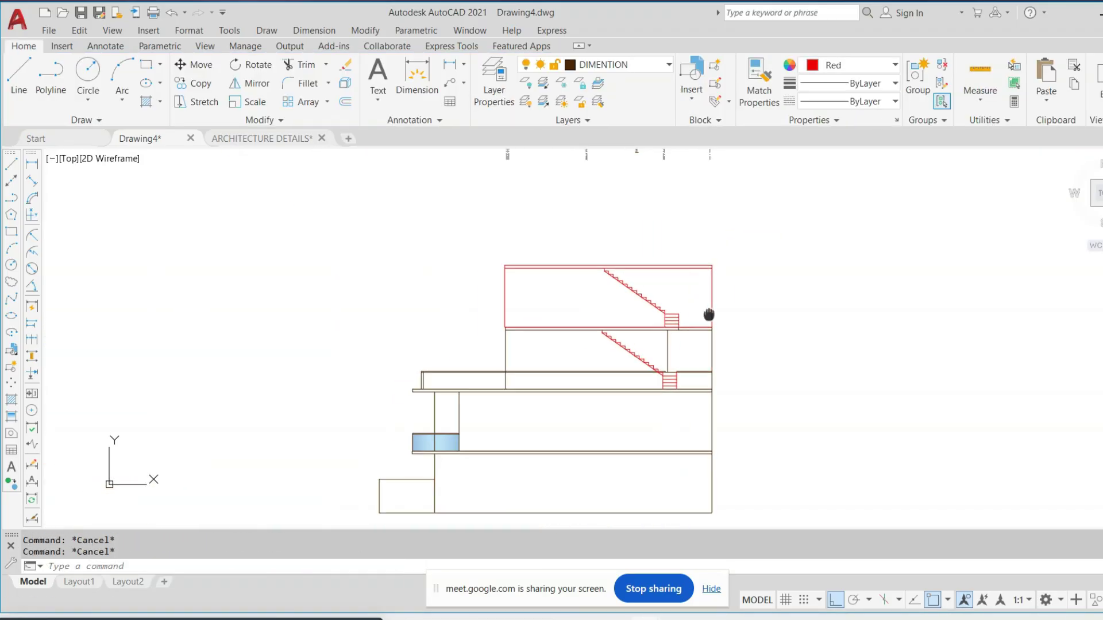
scroll(493, 300, "down", 6)
scroll(950, 222, "up", 4)
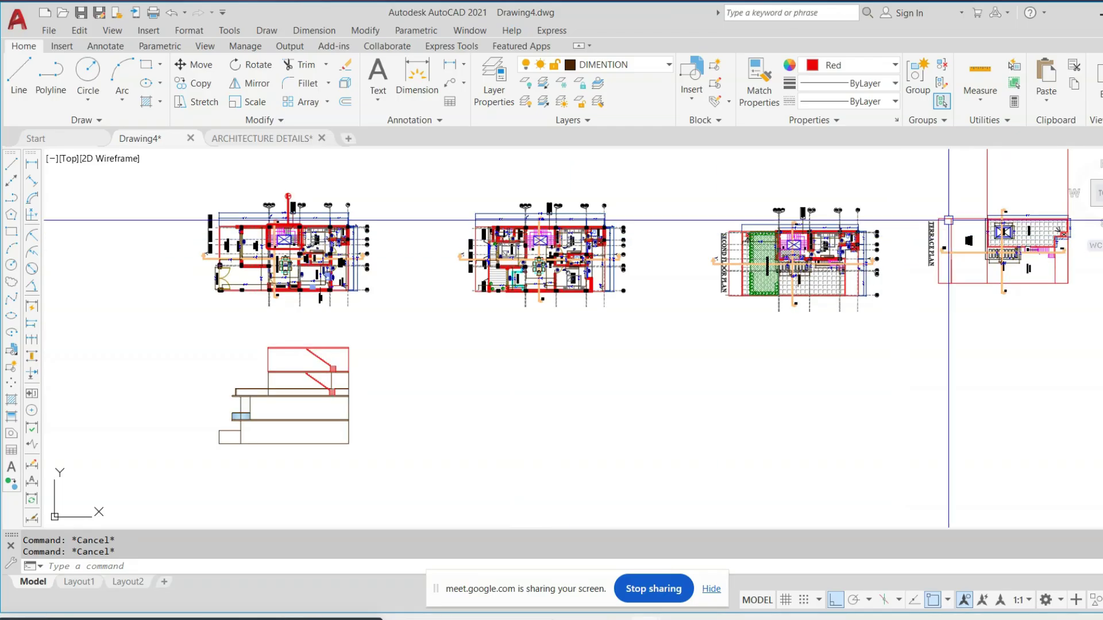
middle_click_drag(950, 222, 595, 332)
left_click(899, 220)
left_click(597, 272)
type("e")
key("Return")
scroll(772, 308, "down", 3)
middle_click_drag(771, 308, 1016, 215)
middle_click_drag(268, 330, 446, 278)
scroll(446, 287, "up", 7)
mouse_move(499, 351)
middle_mouse_down()
mouse_move(579, 308)
mouse_move(622, 322)
middle_mouse_up()
key("Escape")
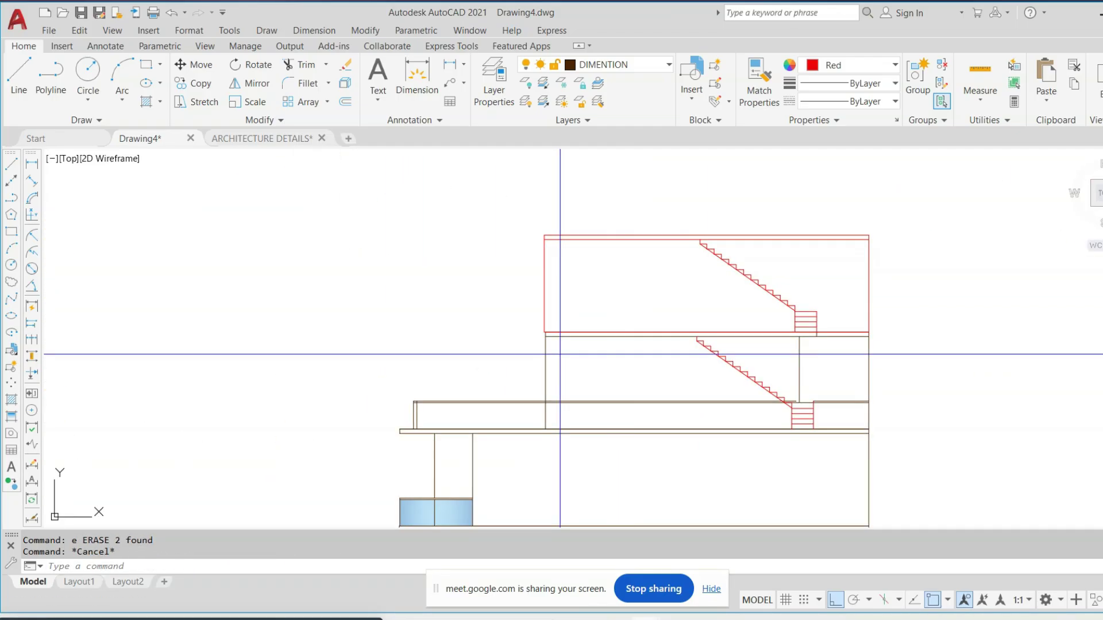
Draw a slab projection outline about 4' beyond the balcony-side wall at the second-floor ceiling slab of the side elevation
type("l")
key("Return")
scroll(546, 352, "up", 5)
left_click(484, 268)
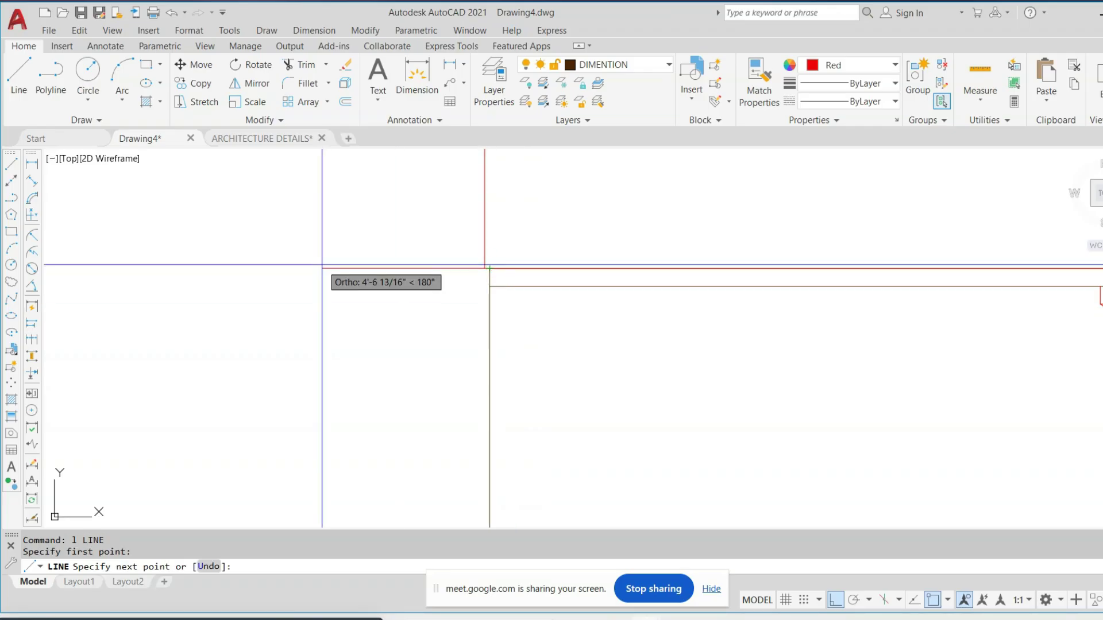
left_click(318, 417)
key("Escape")
key("Return")
left_click(490, 286)
left_click(209, 314)
key("Escape")
Trim the overhanging line ends around the new second-floor slab projection to leave a closed slab edge
key("Return")
key("Return")
left_click(270, 268)
left_click(212, 343)
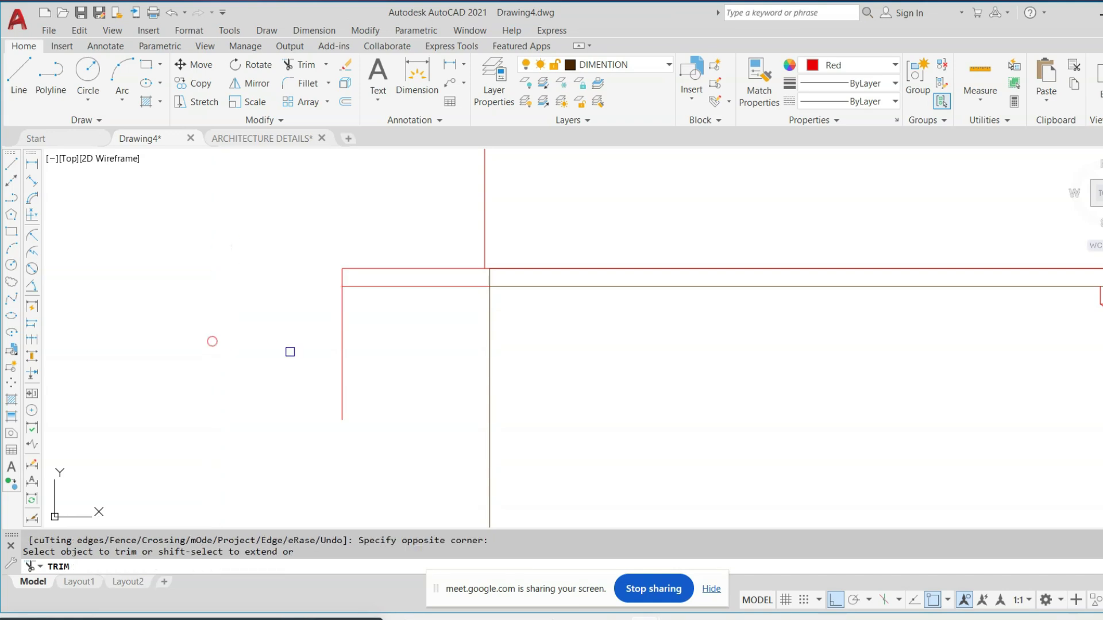
left_click(368, 345)
left_click(216, 389)
scroll(486, 287, "up", 3)
left_click(546, 261)
left_click(421, 271)
scroll(486, 328, "down", 3)
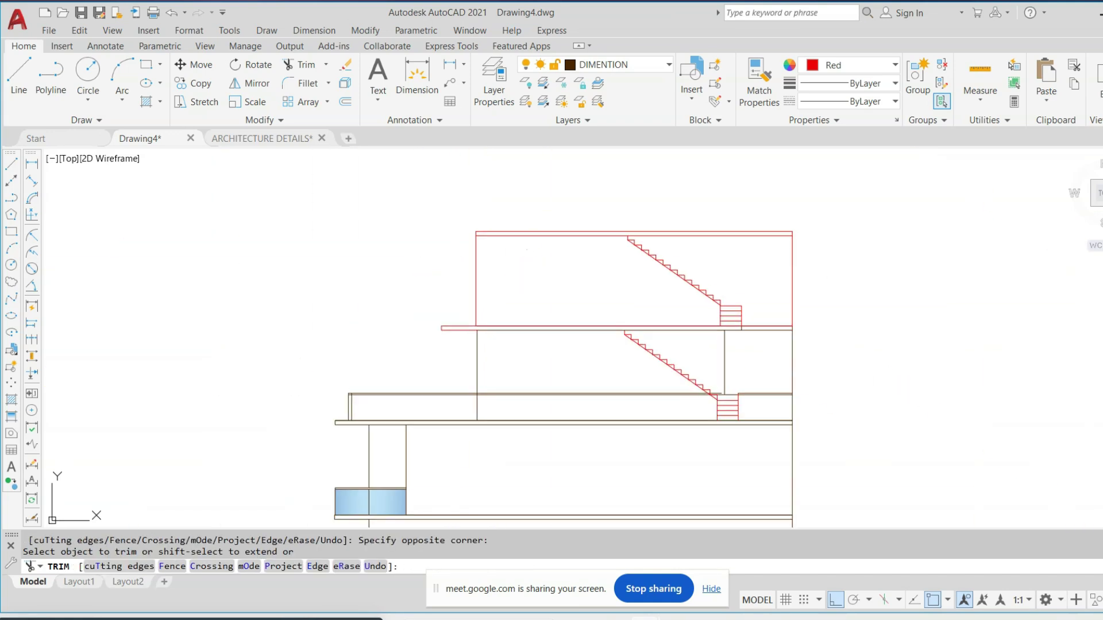
key("Escape")
Draw a 4' roof slab projection outline beyond the balcony-side wall at the top of the terrace elevation
type("l")
key("Return")
scroll(473, 229, "up", 3)
scroll(474, 230, "up", 3)
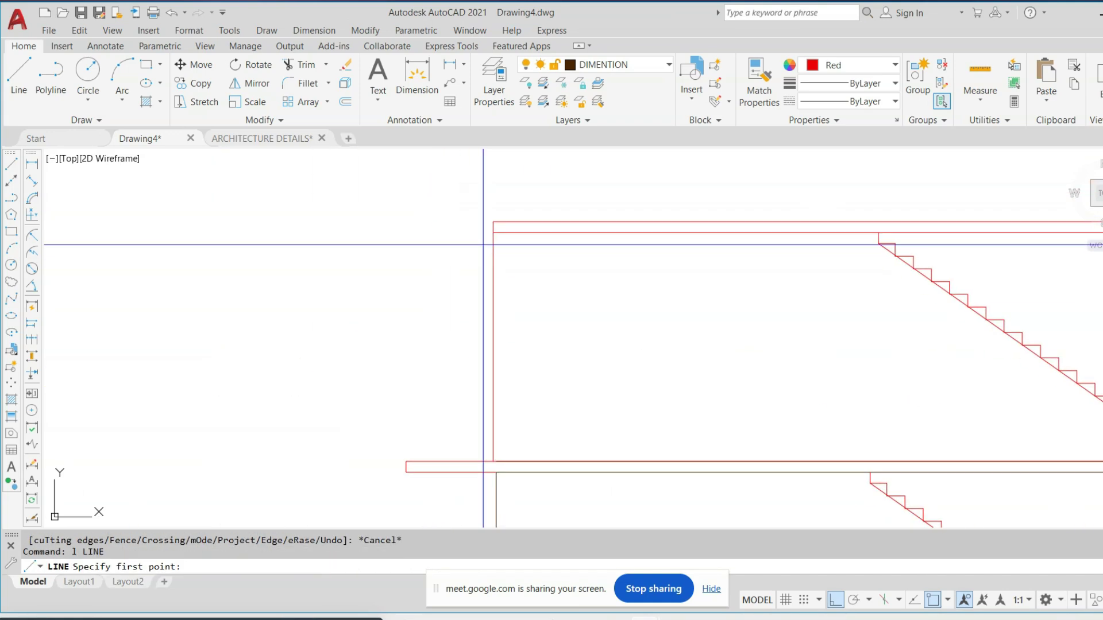
left_click(498, 208)
type("4")
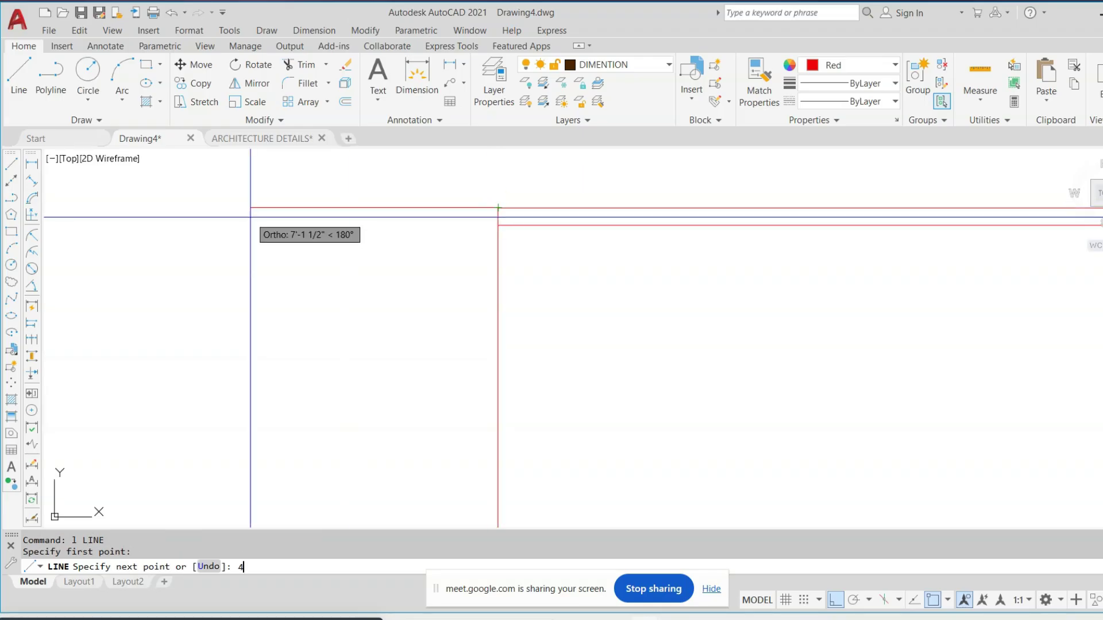
type("'")
key("Return")
left_click(251, 365)
key("Escape")
key("Return")
left_click(484, 224)
key("Escape")
key("Return")
left_click(498, 225)
left_click(140, 258)
key("Escape")
Trim the overhanging line ends around the roof slab projection
type("tr")
key("Return")
key("Return")
left_click(283, 191)
left_click(294, 284)
scroll(468, 212, "down", 6)
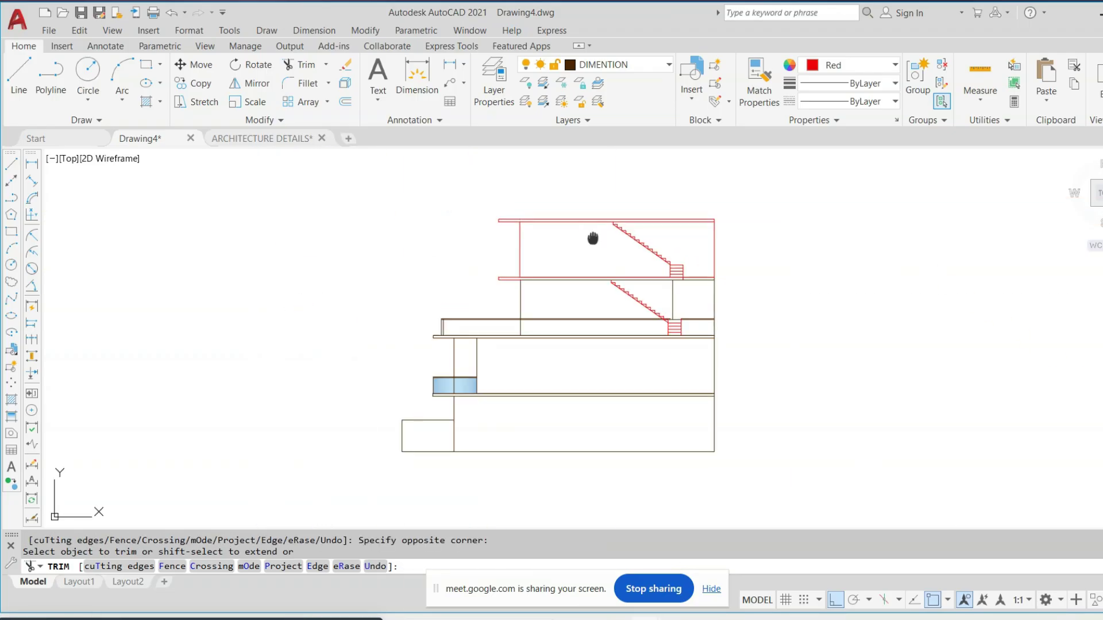
middle_click_drag(593, 238, 589, 235)
key("Escape")
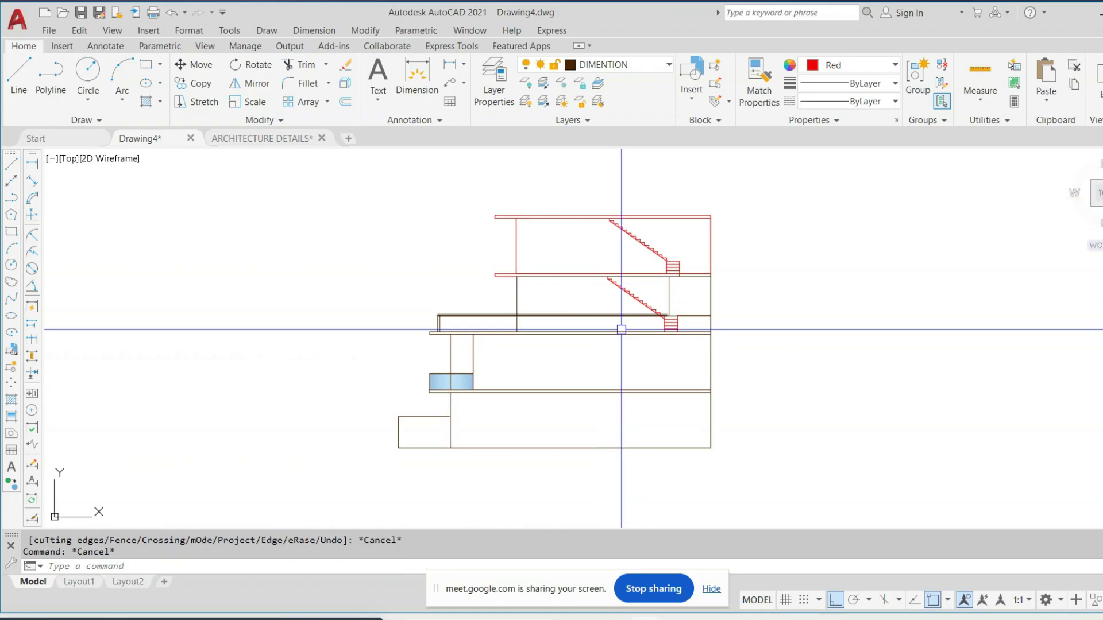
Move the complete side elevation across to the opposite side of the front elevation, with Ortho off
scroll(739, 337, "down", 4)
left_click(770, 276)
left_click(507, 441)
type("m")
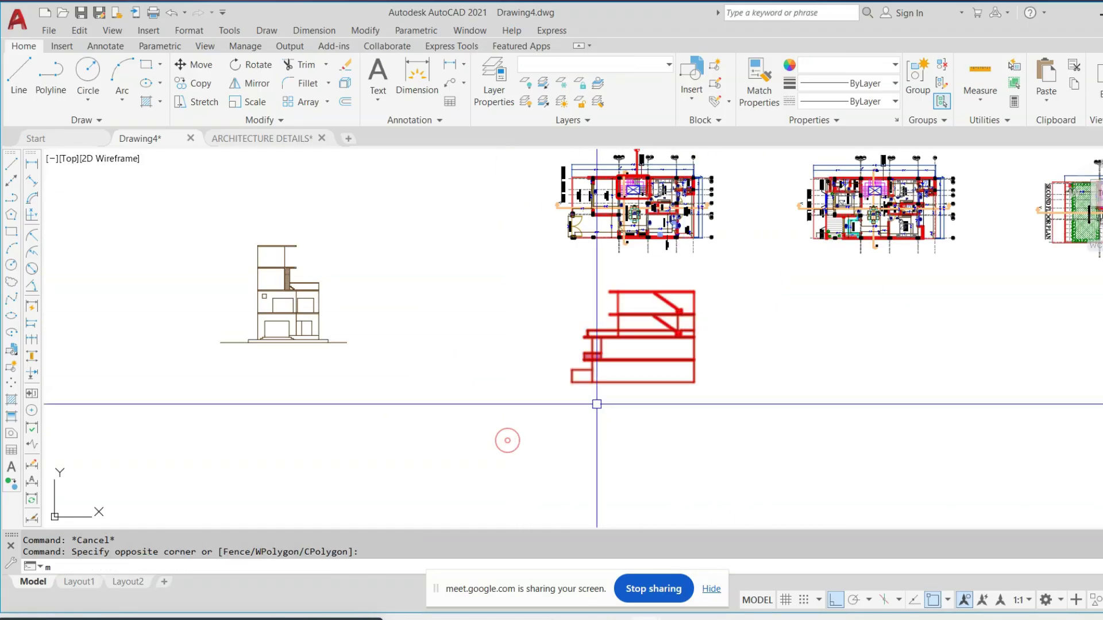
key("Return")
left_click(675, 380)
middle_click_drag(238, 357, 485, 382)
scroll(418, 382, "up", 4)
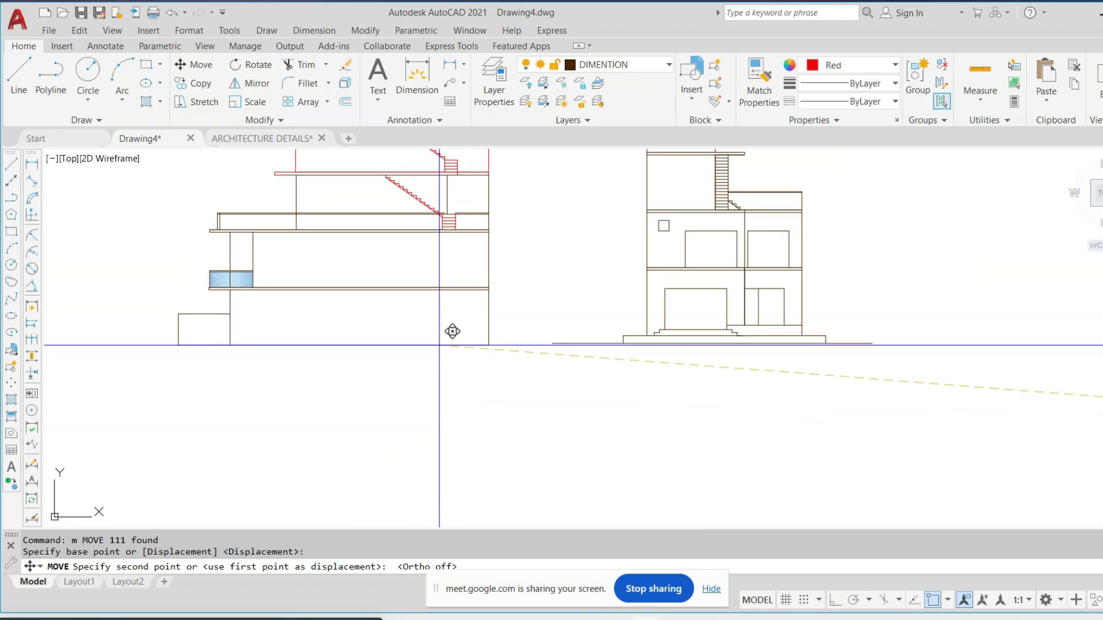
scroll(453, 332, "down", 4)
key("Escape")
Draw a horizontal line with Ortho on, extending the front elevation's ground line beneath the side elevation
type("l")
key("Return")
scroll(576, 394, "up", 4)
scroll(609, 368, "down", 3)
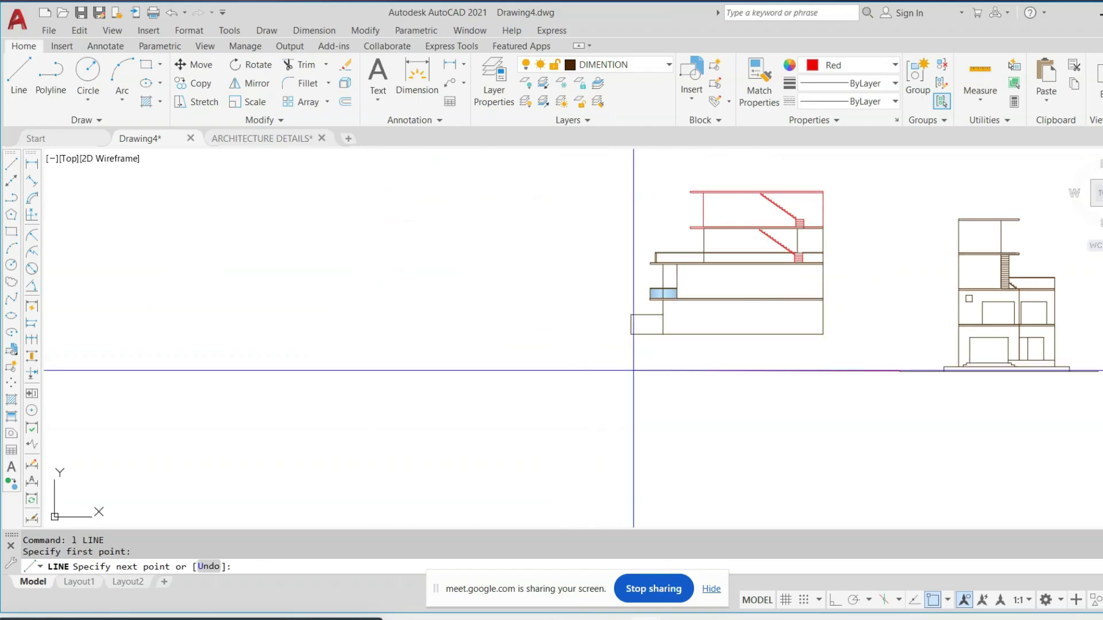
left_click(831, 596)
left_click(336, 411)
key("Escape")
middle_click_drag(731, 272, 473, 322)
left_click(277, 202)
left_click(618, 412)
scroll(619, 413, "up", 2)
key("Escape")
key("Escape")
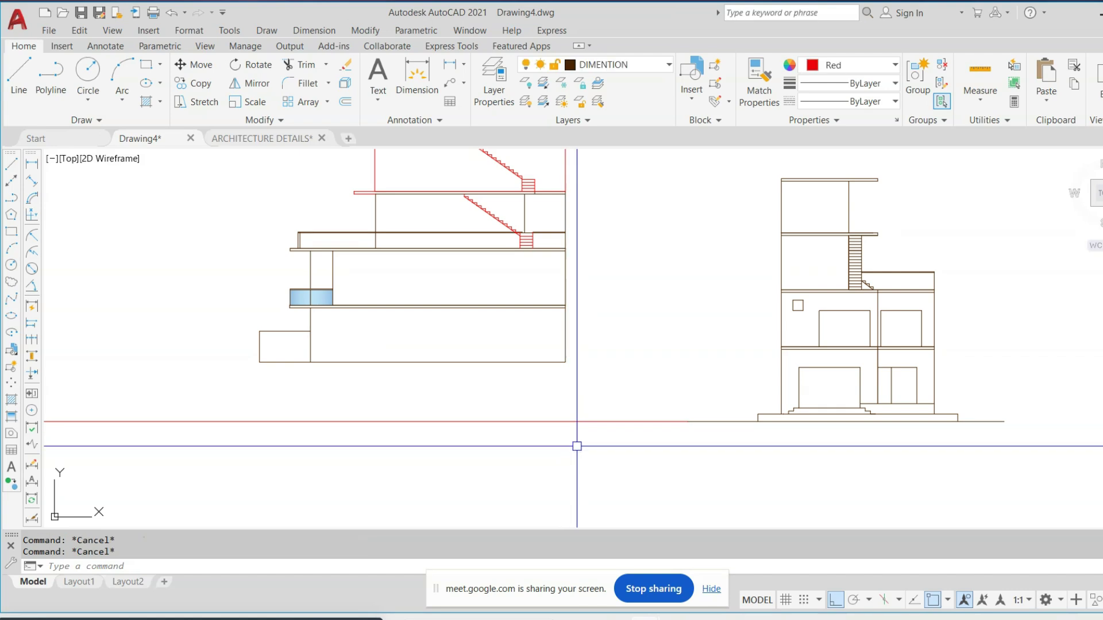
Draw a horizontal reference line from the base corner of the front elevation's outer wall across beneath the side elevation
scroll(684, 426, "up", 4)
type("l")
key("Return")
scroll(851, 434, "up", 4)
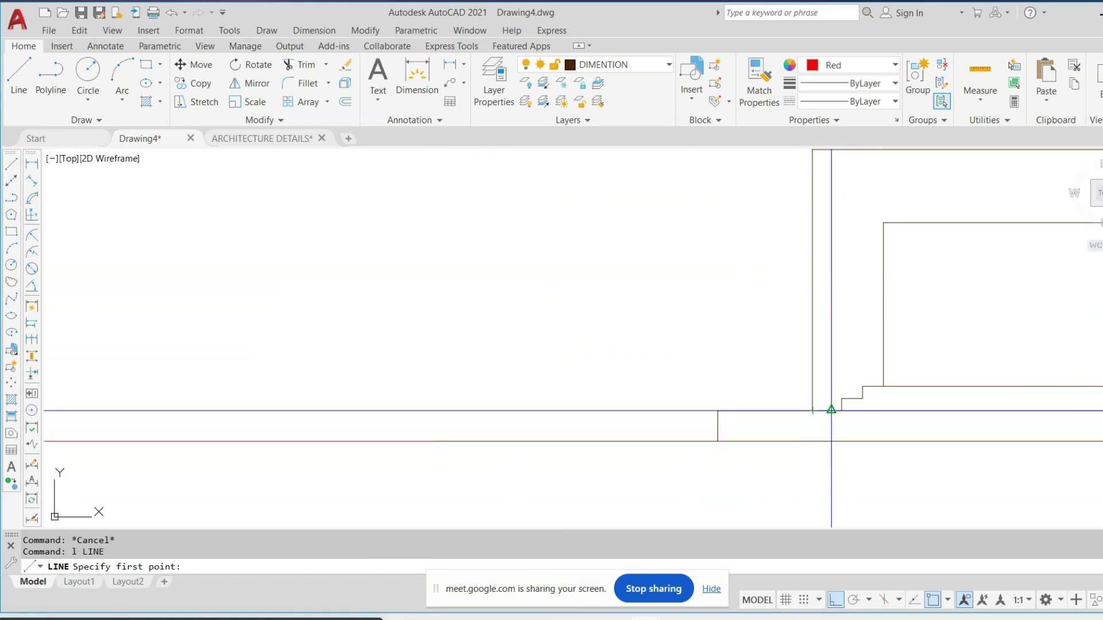
left_click(812, 410)
scroll(701, 402, "down", 6)
middle_click_drag(414, 403, 743, 424)
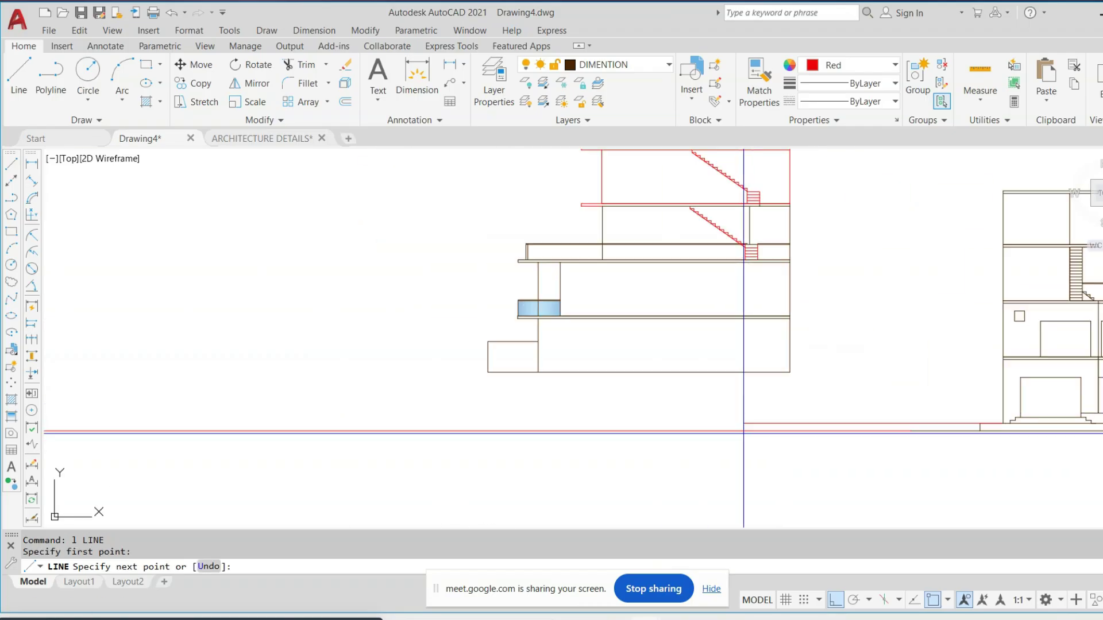
left_click(202, 403)
key("Escape")
Move the side elevation straight down by its outer base corner onto the upper reference line
scroll(402, 460, "down", 3)
left_click(717, 239)
left_click(342, 431)
type("m")
key("Return")
scroll(541, 374, "up", 6)
left_click(530, 352)
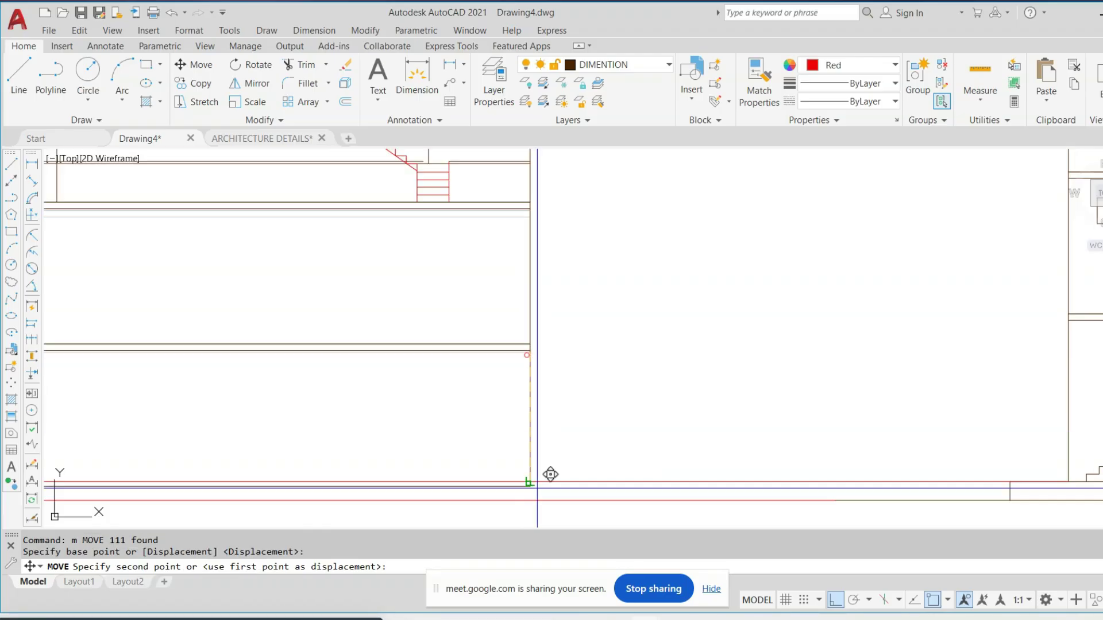
left_click(530, 482)
scroll(530, 481, "down", 2)
middle_click_drag(371, 478, 550, 446)
scroll(425, 472, "up", 1)
scroll(424, 472, "down", 3)
key("Escape")
scroll(639, 364, "up", 1)
left_click(660, 184)
left_click(919, 464)
type("m")
key("Return")
left_click(996, 325)
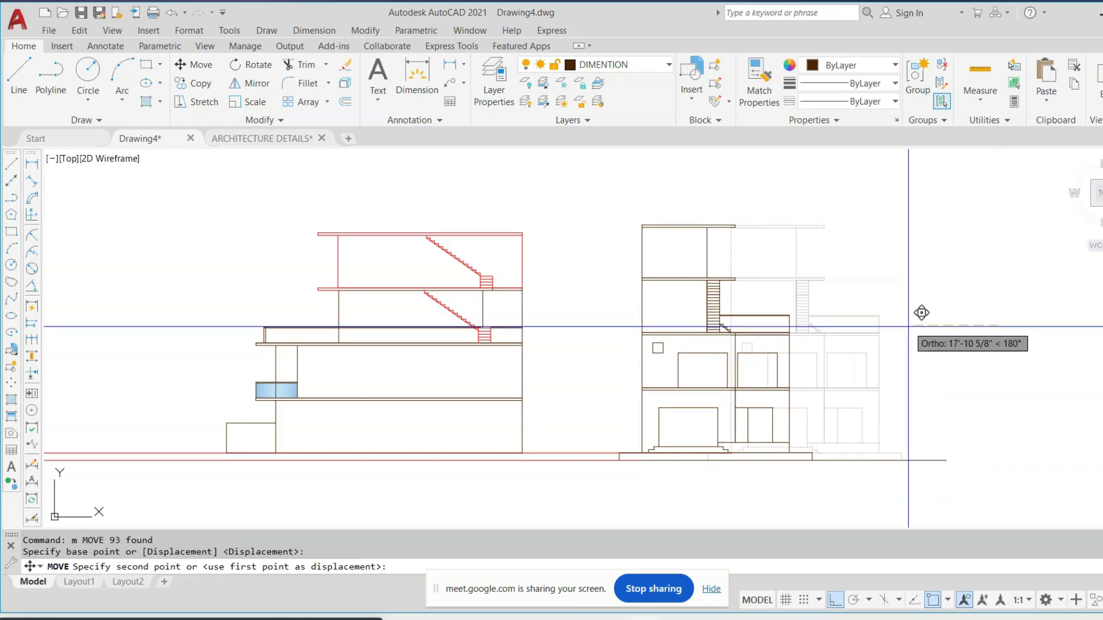
key("Escape")
middle_click_drag(640, 332, 598, 318)
key("Escape")
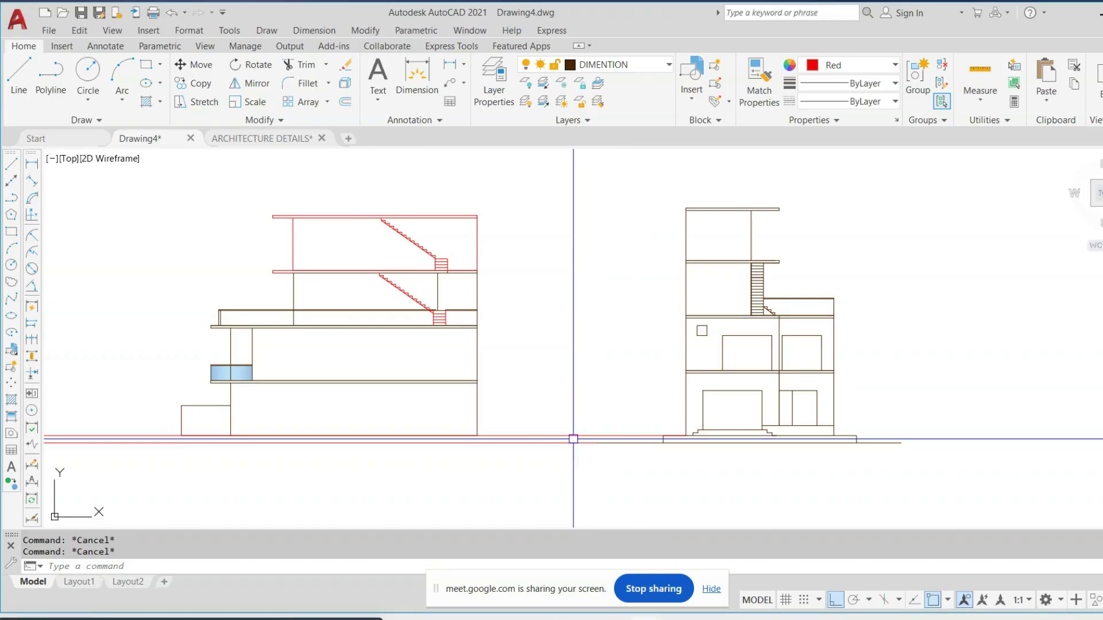
Examine how the floor levels of the side elevation line up with those of the front elevation
scroll(672, 335, "down", 5)
middle_click_drag(672, 335, 475, 288)
scroll(786, 300, "up", 3)
scroll(786, 300, "down", 2)
scroll(233, 389, "up", 3)
scroll(325, 315, "up", 4)
middle_click_drag(325, 315, 536, 309)
scroll(715, 294, "up", 2)
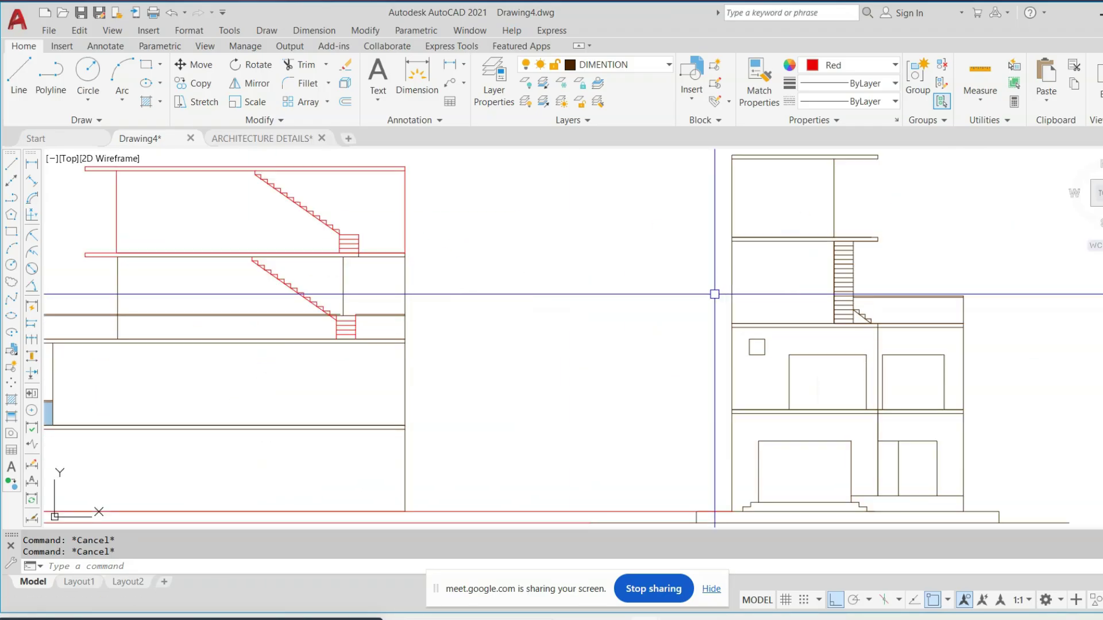
scroll(714, 294, "down", 2)
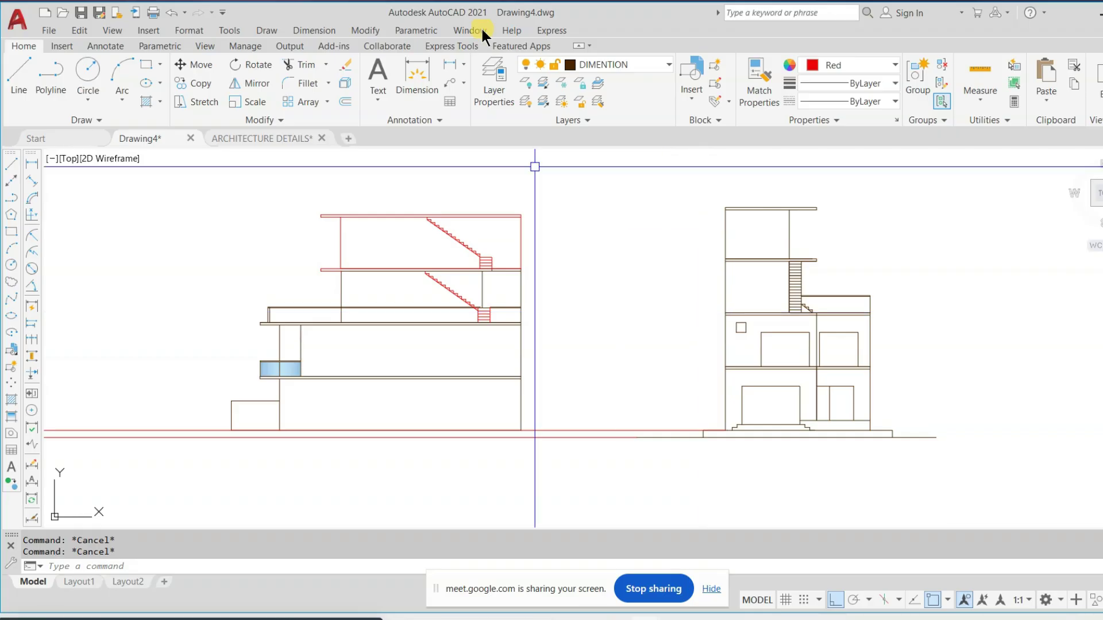
Switch to the ARCHITECTURE DETAILS drawing and examine the reference front elevation's level marks, cladding, railings and openings
left_click(277, 135)
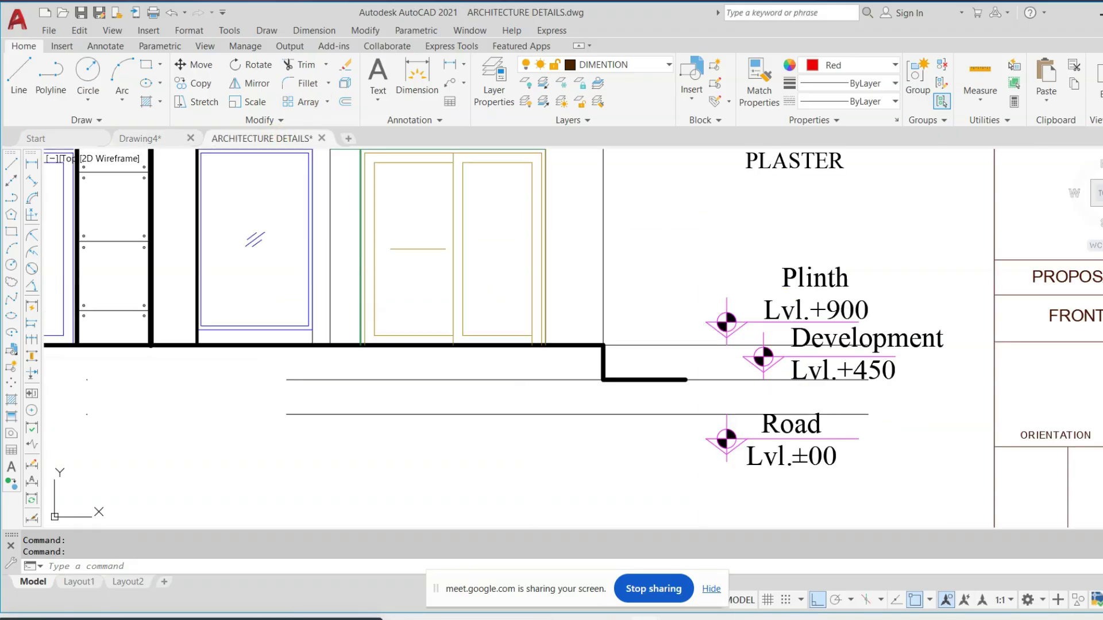
scroll(768, 305, "down", 5)
scroll(579, 391, "up", 4)
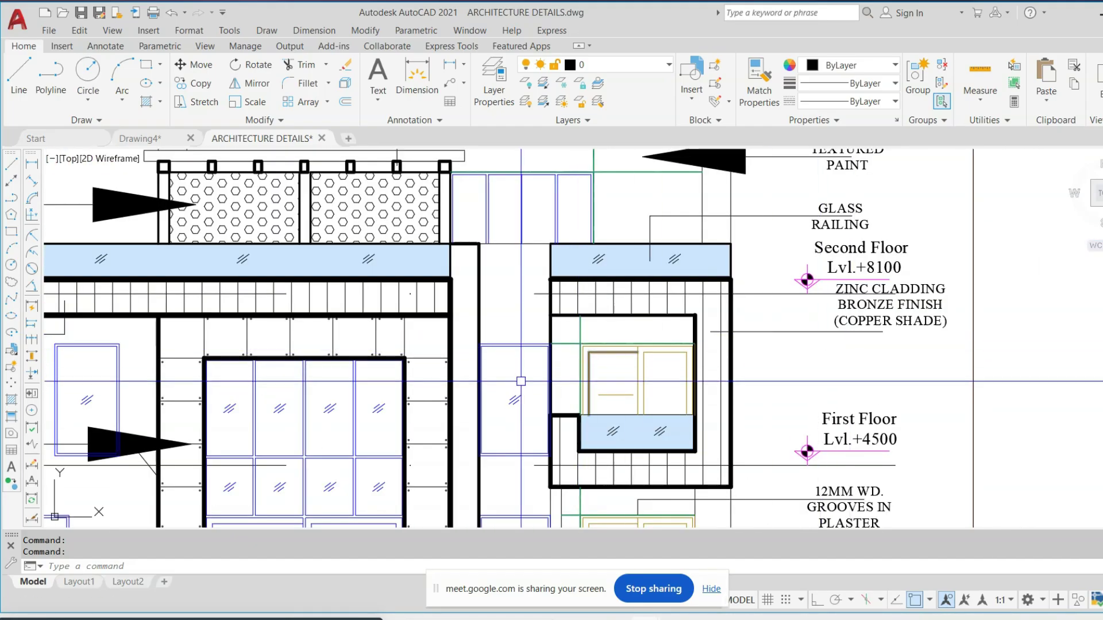
middle_click_drag(484, 389, 642, 348)
middle_click_drag(242, 345, 514, 322)
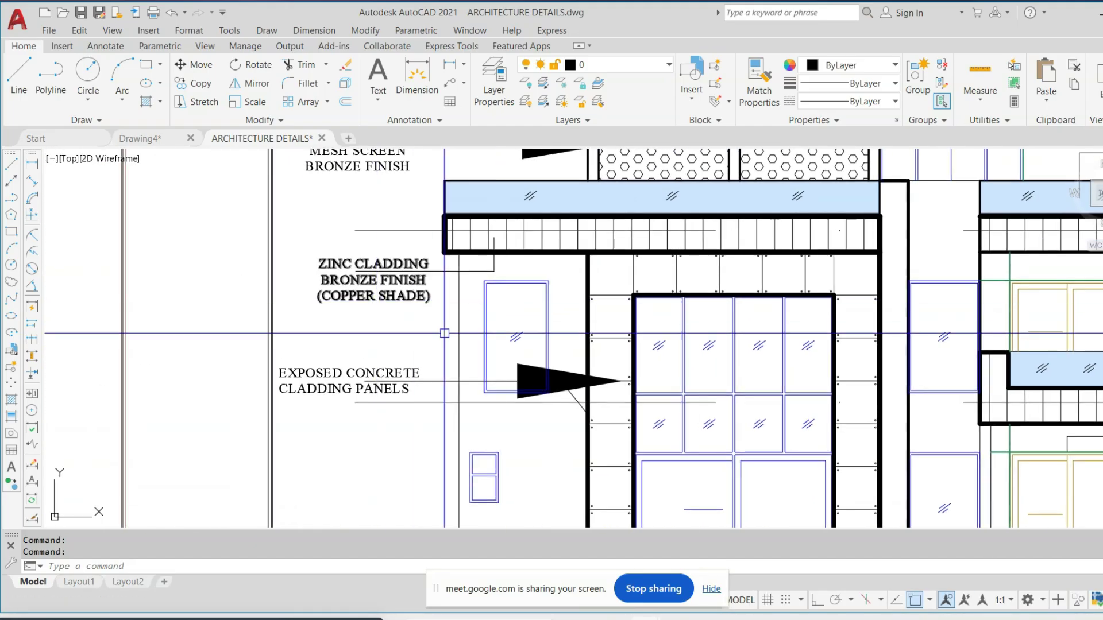
scroll(445, 333, "down", 1)
middle_click_drag(651, 296, 603, 326)
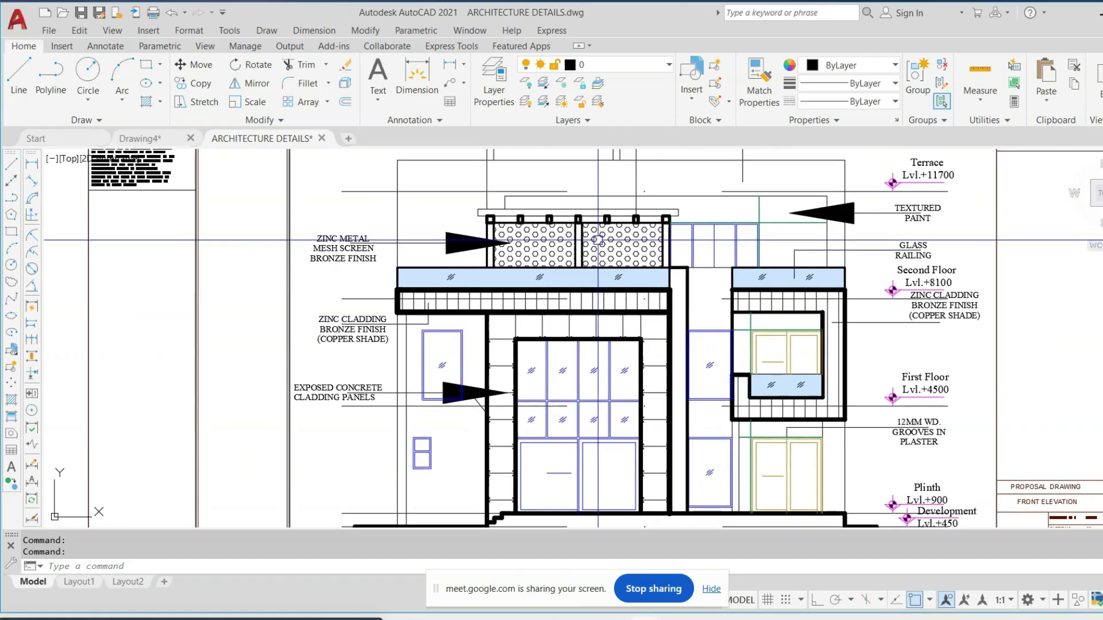
scroll(597, 240, "down", 3)
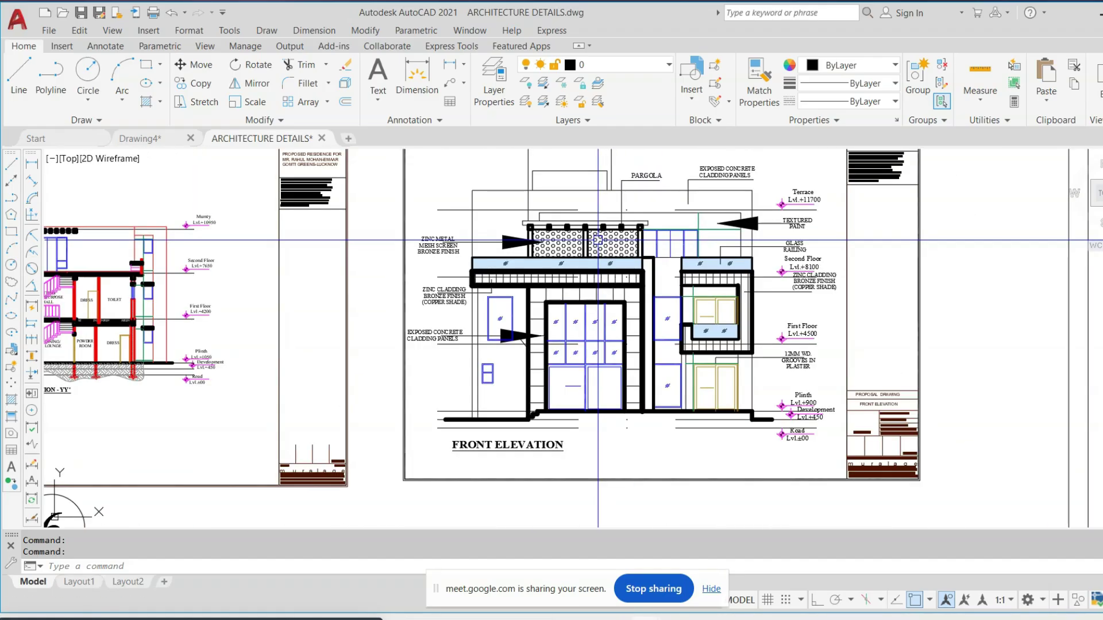
Return to Drawing4 and view the side and front elevations together
left_click(140, 138)
scroll(873, 338, "up", 2)
scroll(874, 337, "down", 2)
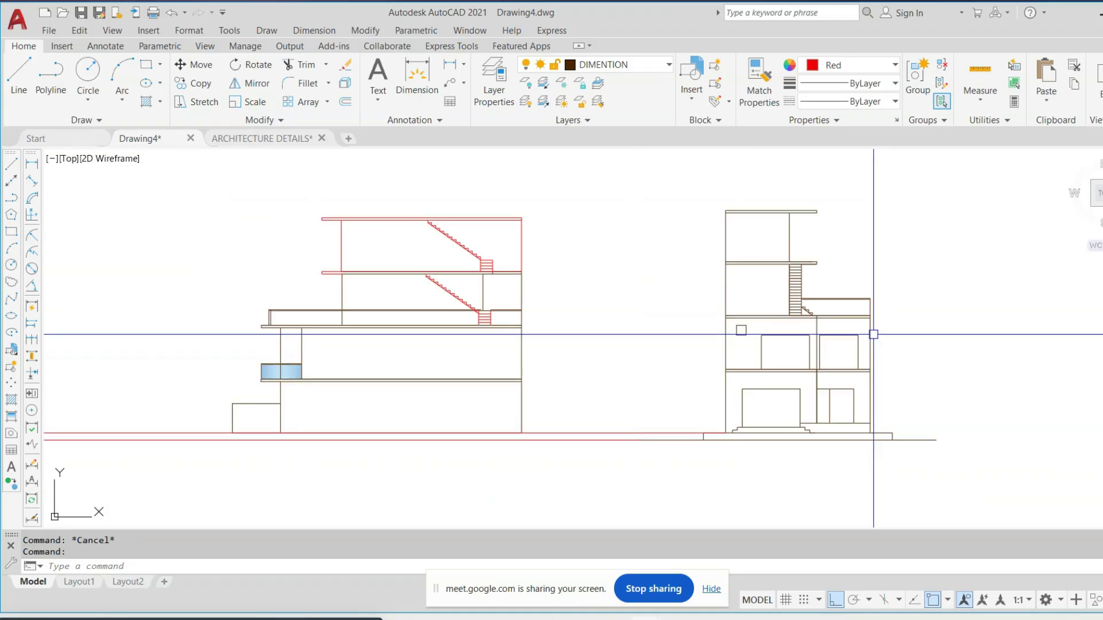